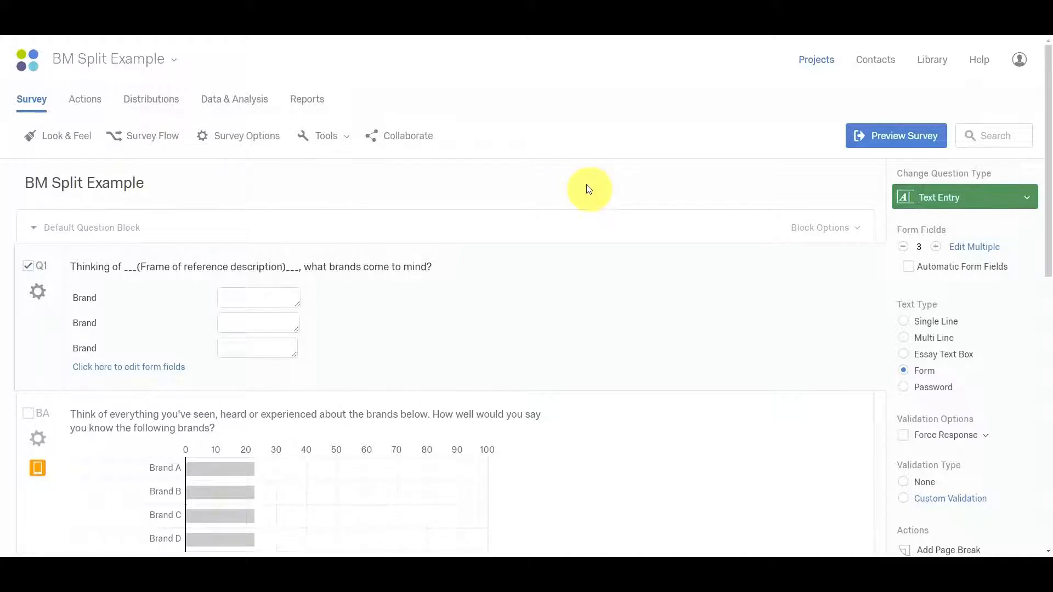
Examine the brand questions in the Default Question Block and the options available for that block.
scroll(577, 292, down, 2)
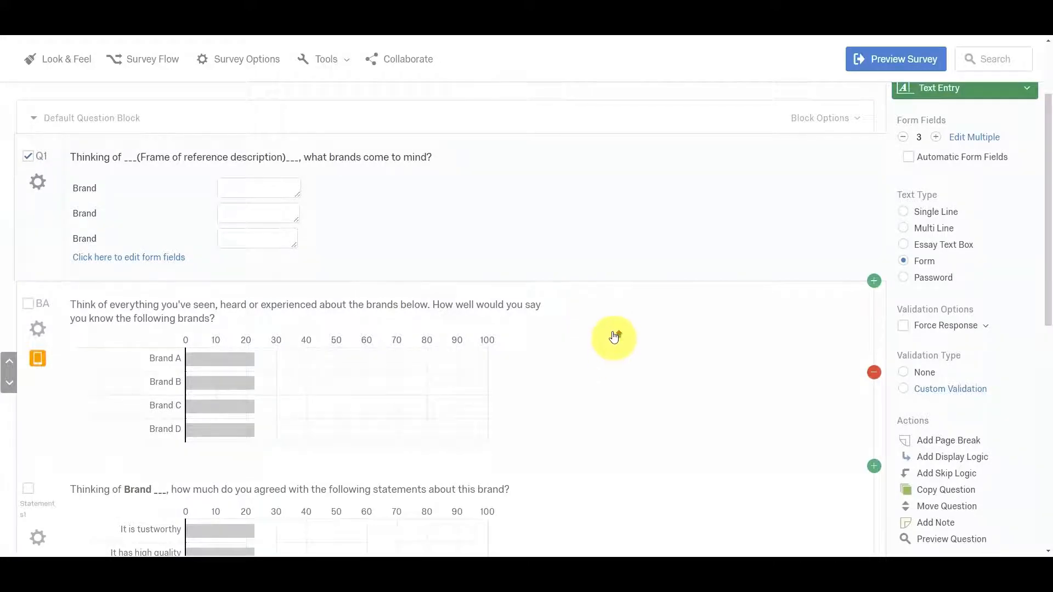
scroll(611, 336, up, 2)
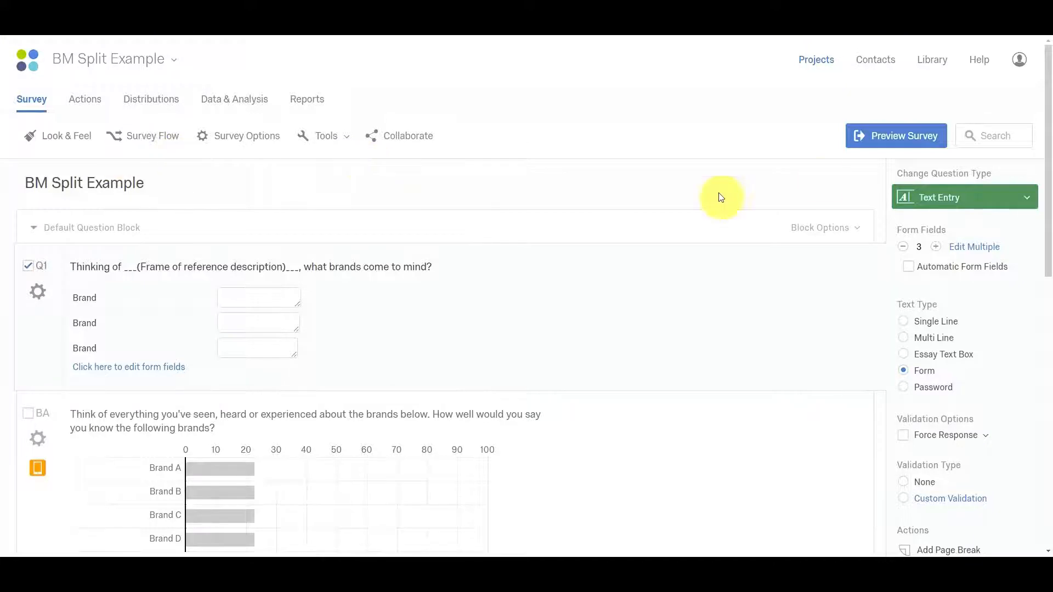
scroll(821, 180, down, 1)
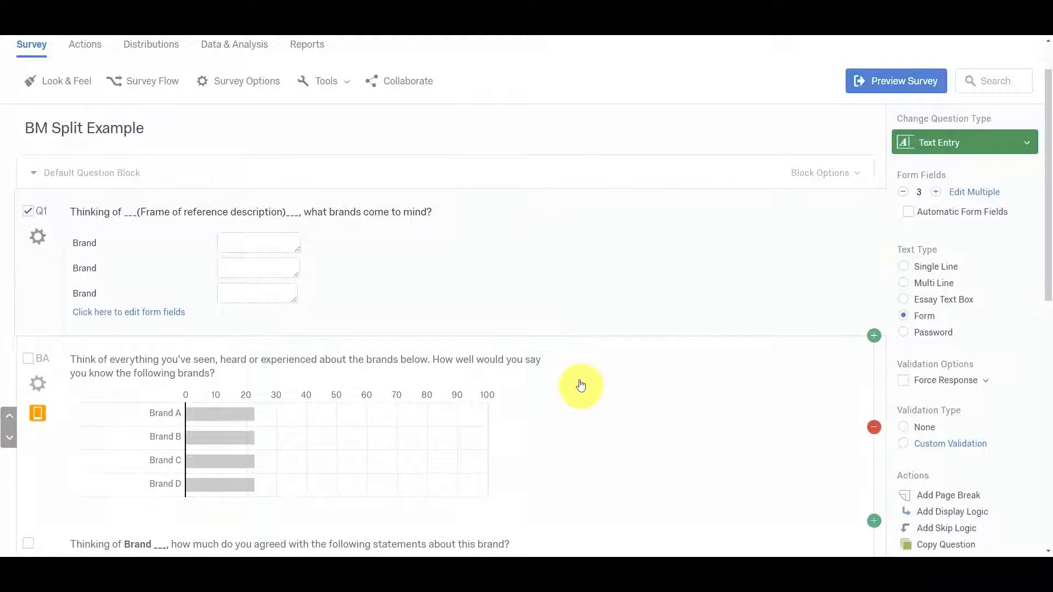
scroll(581, 385, down, 2)
scroll(581, 385, up, 2)
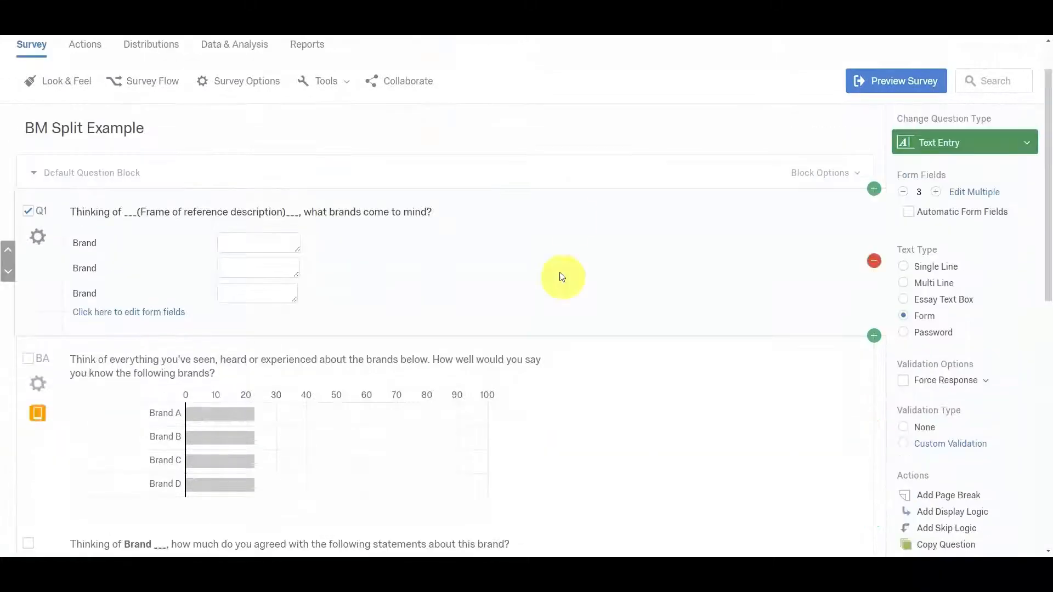
click(816, 174)
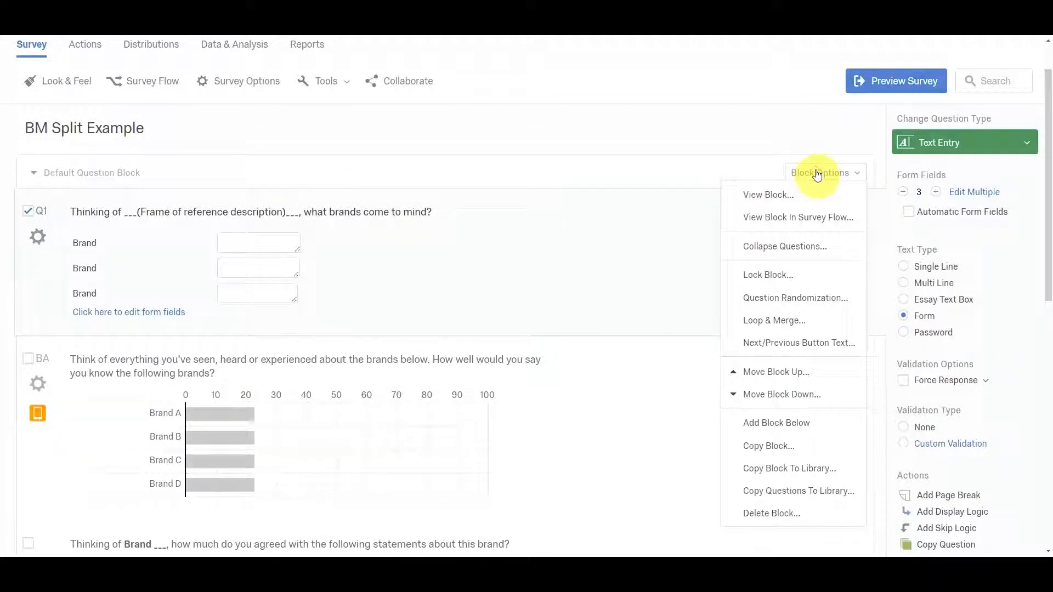
click(706, 174)
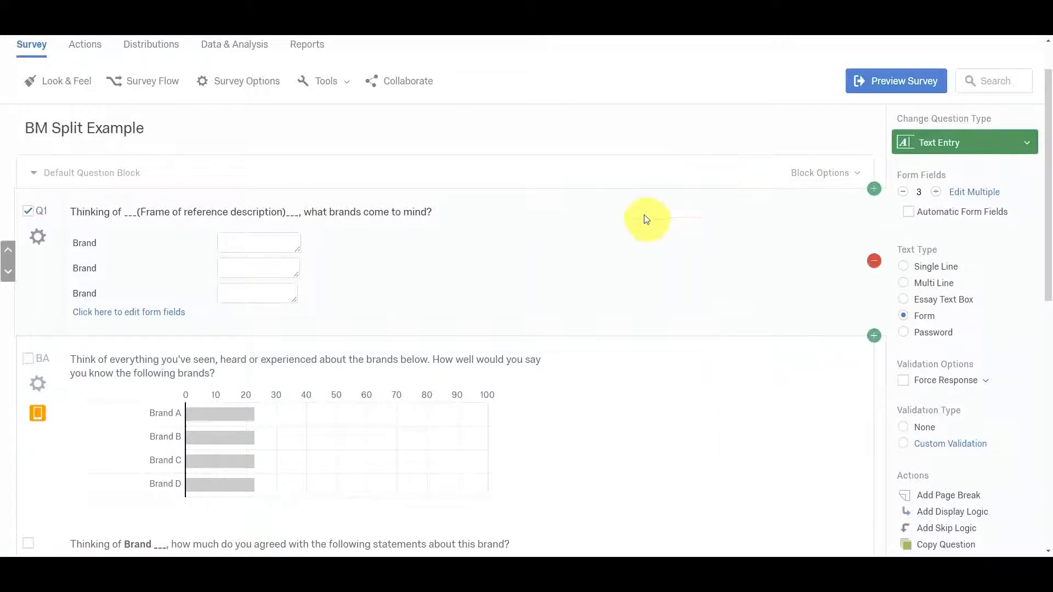
scroll(641, 273, down, 3)
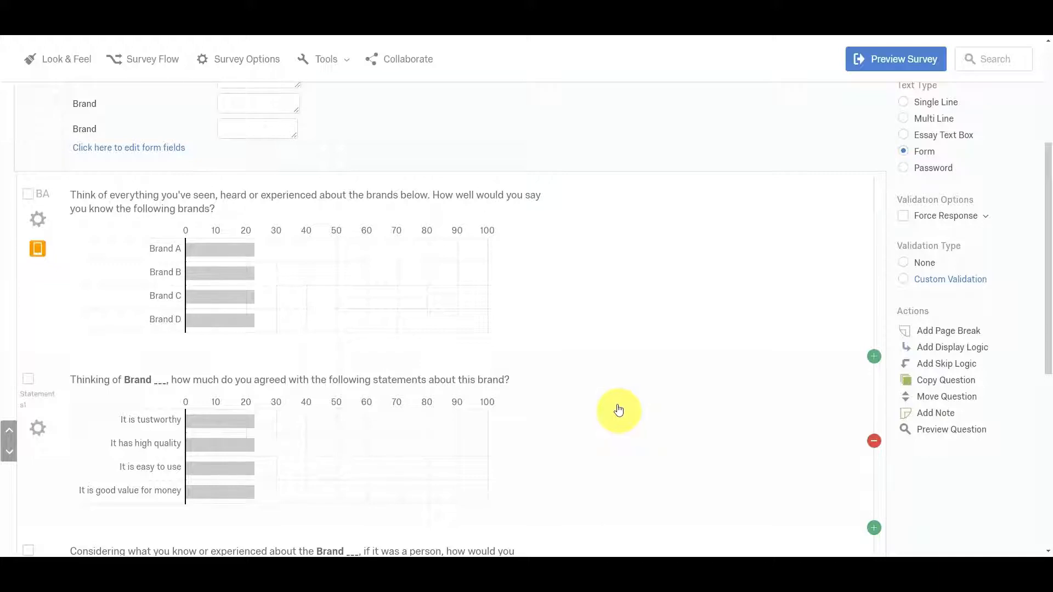
scroll(617, 409, up, 3)
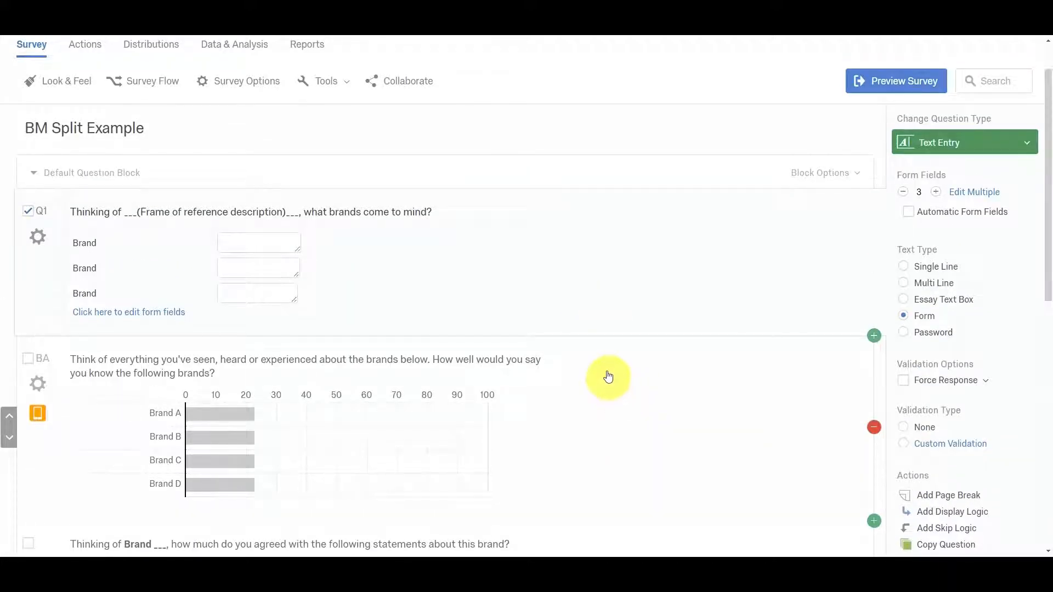
scroll(607, 376, down, 1)
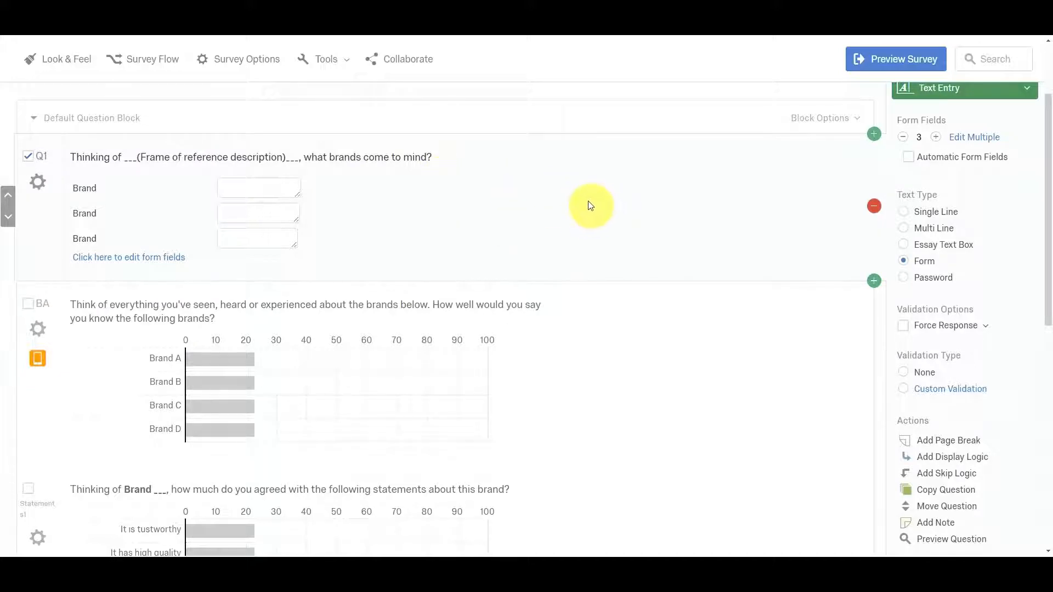
scroll(660, 307, down, 2)
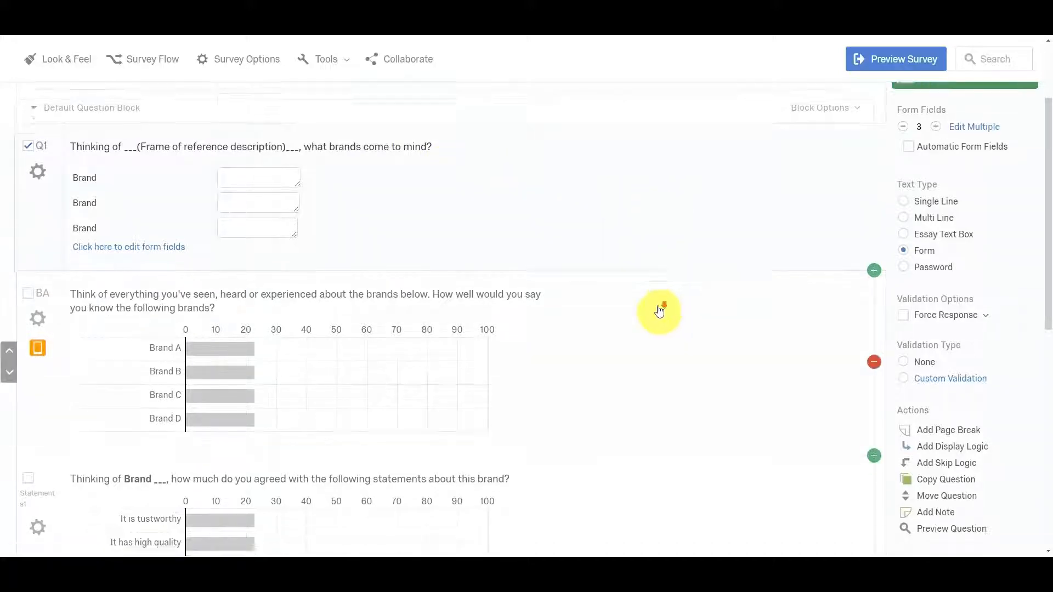
Select the BA brand familiarity slider question and examine it together with the two brand statement questions below.
click(648, 274)
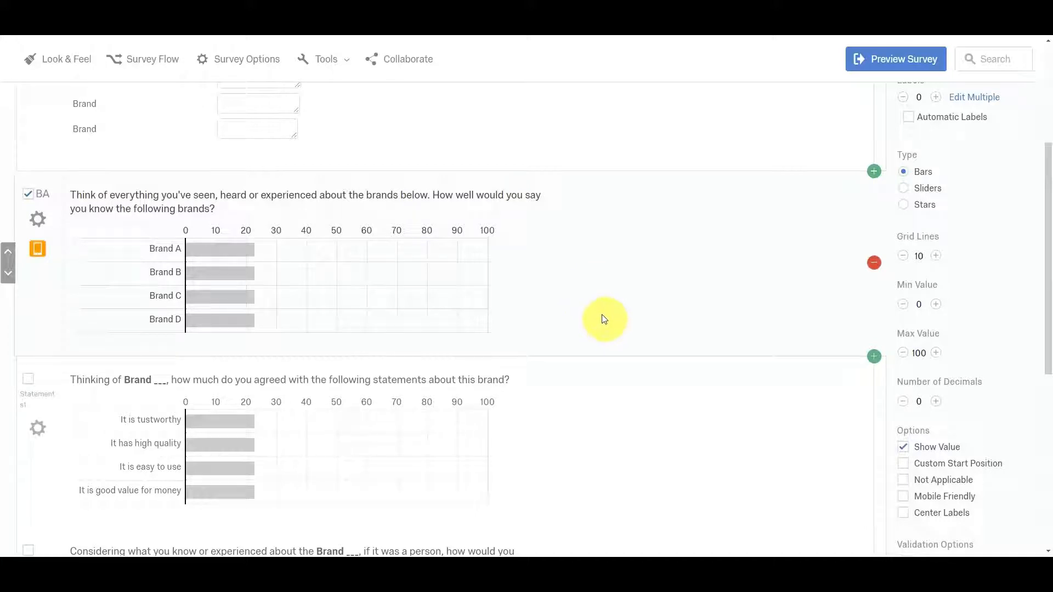
scroll(536, 284, down, 1)
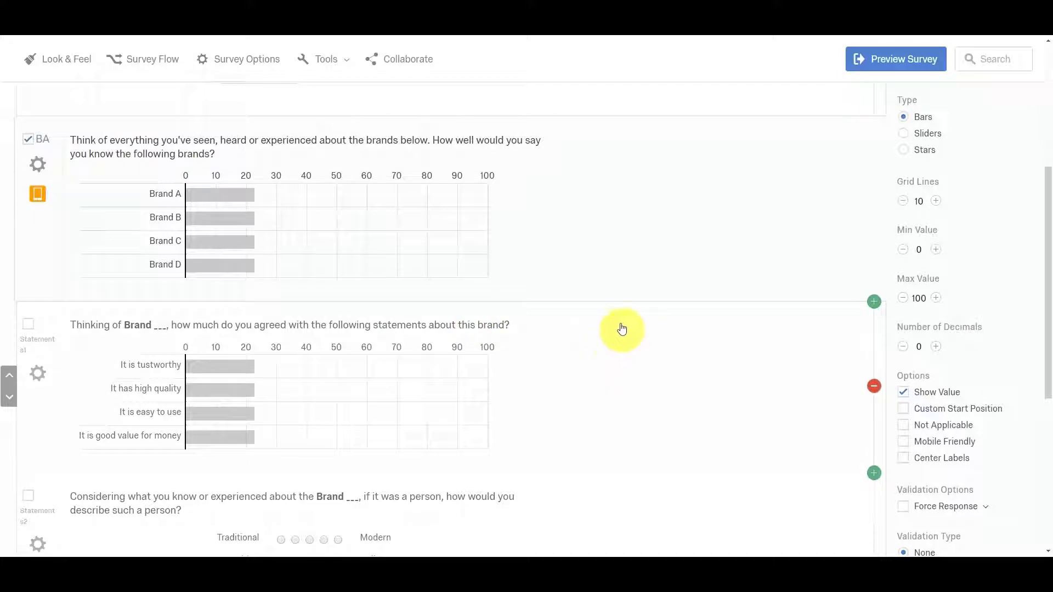
scroll(622, 329, down, 2)
scroll(623, 327, up, 2)
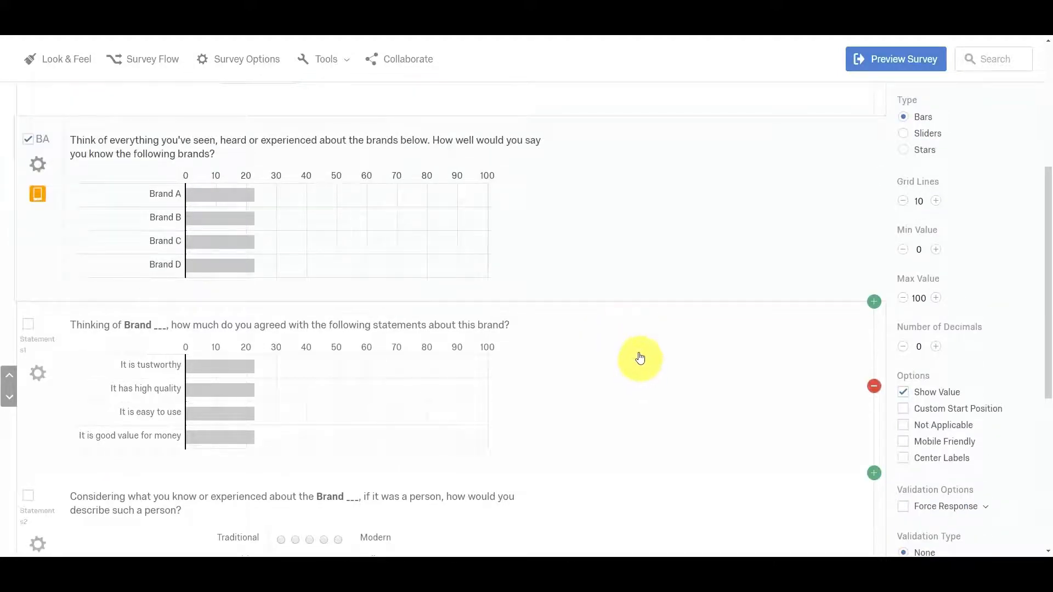
scroll(639, 358, up, 4)
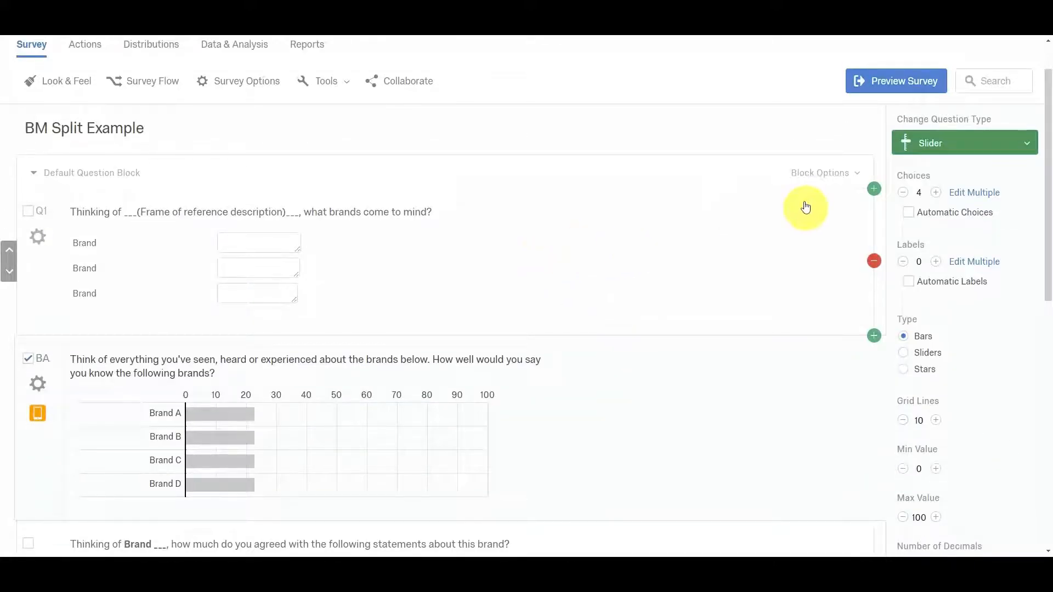
scroll(722, 299, down, 1)
scroll(718, 303, up, 2)
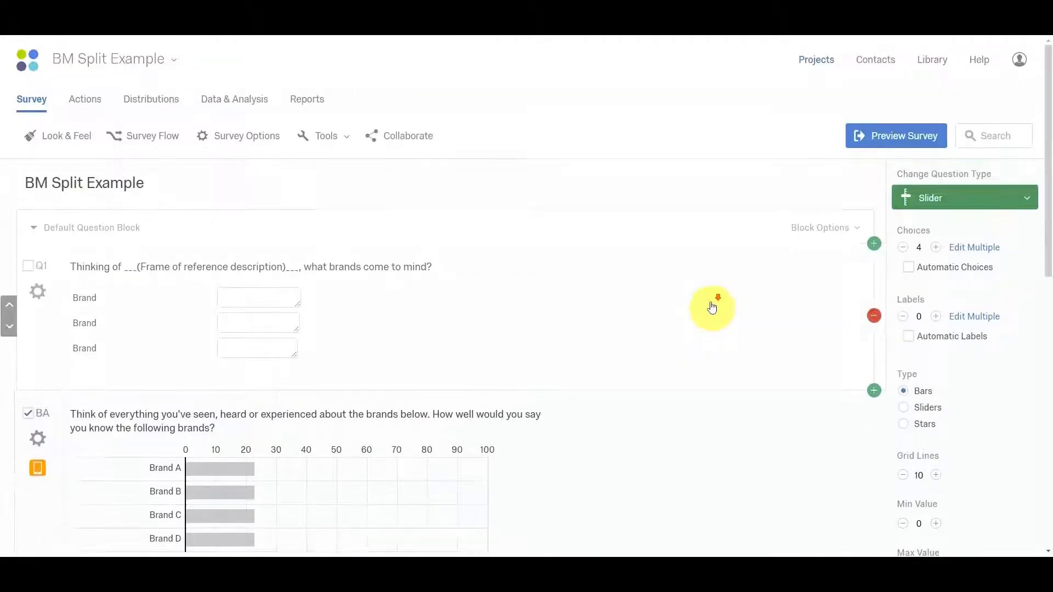
scroll(712, 307, down, 10)
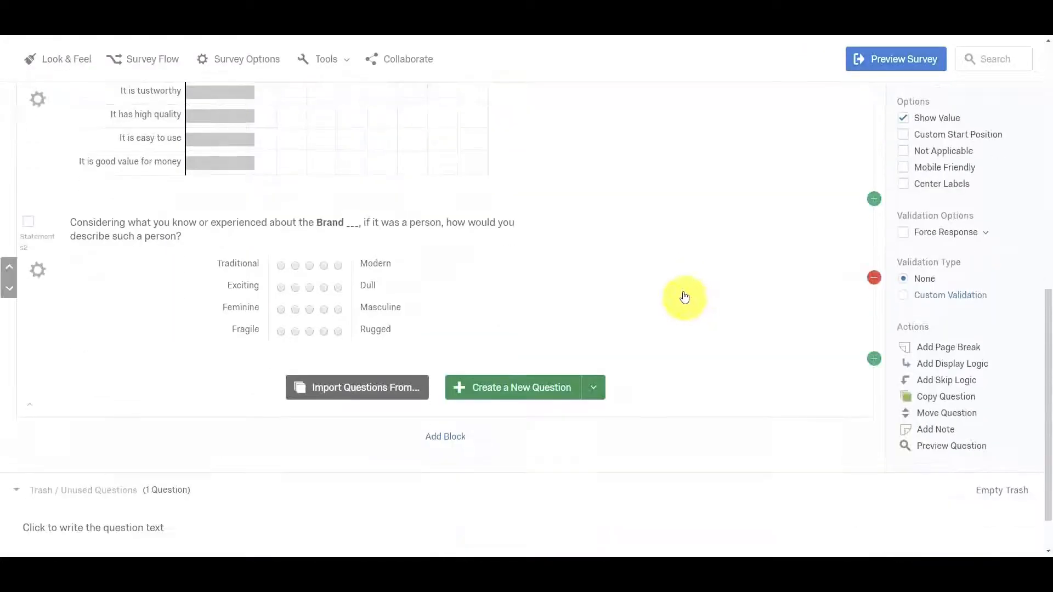
scroll(653, 287, up, 4)
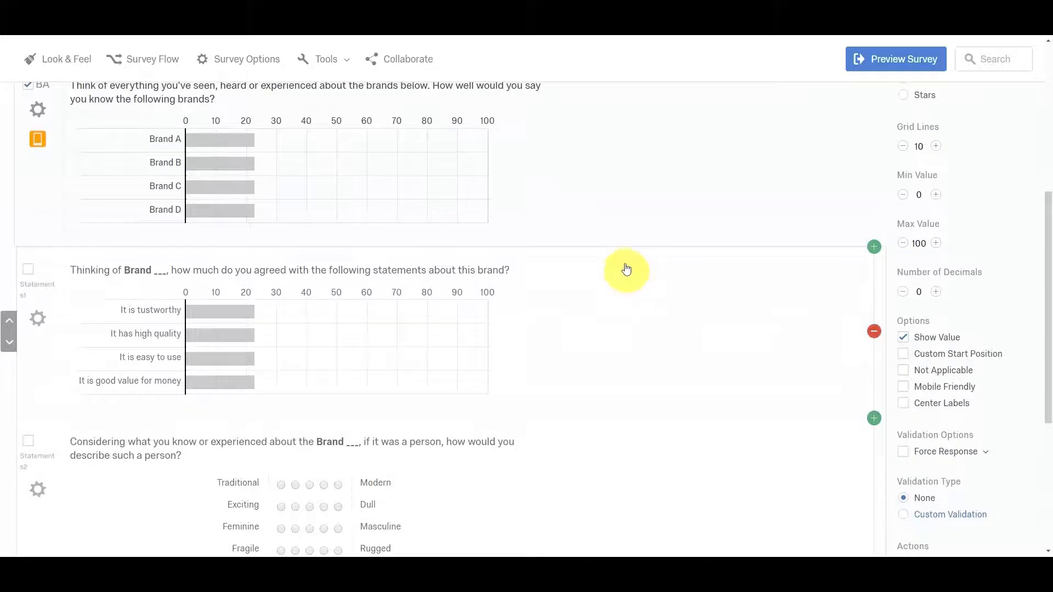
scroll(603, 263, up, 4)
scroll(575, 257, up, 1)
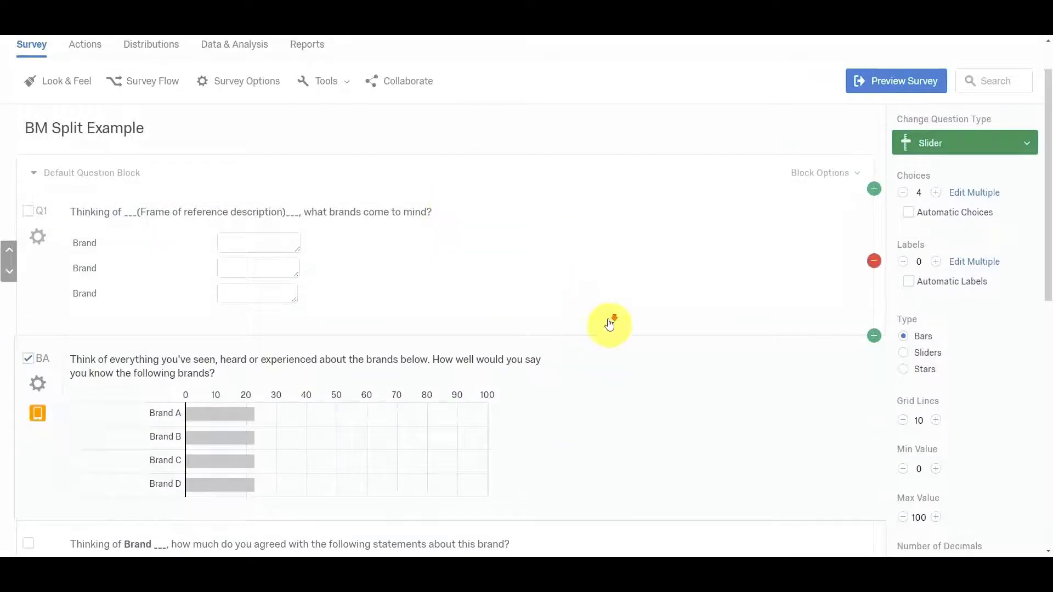
Add a new block below the Default Question Block.
scroll(606, 319, down, 4)
scroll(608, 321, down, 6)
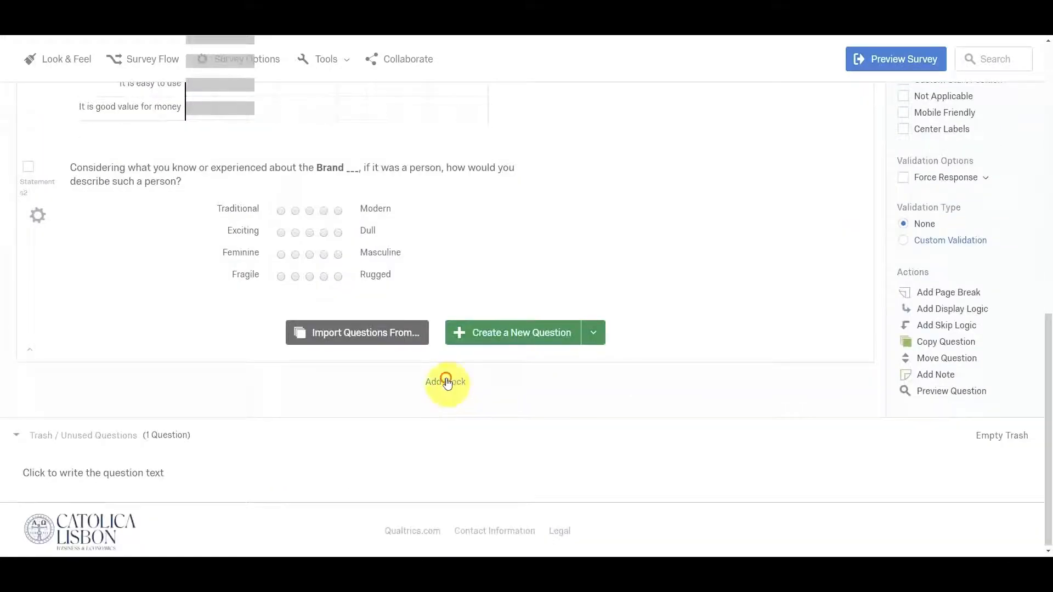
click(446, 381)
Move the "Thinking of Brand ___" statements question out of the Default Question Block into Block 1.
scroll(143, 323, up, 5)
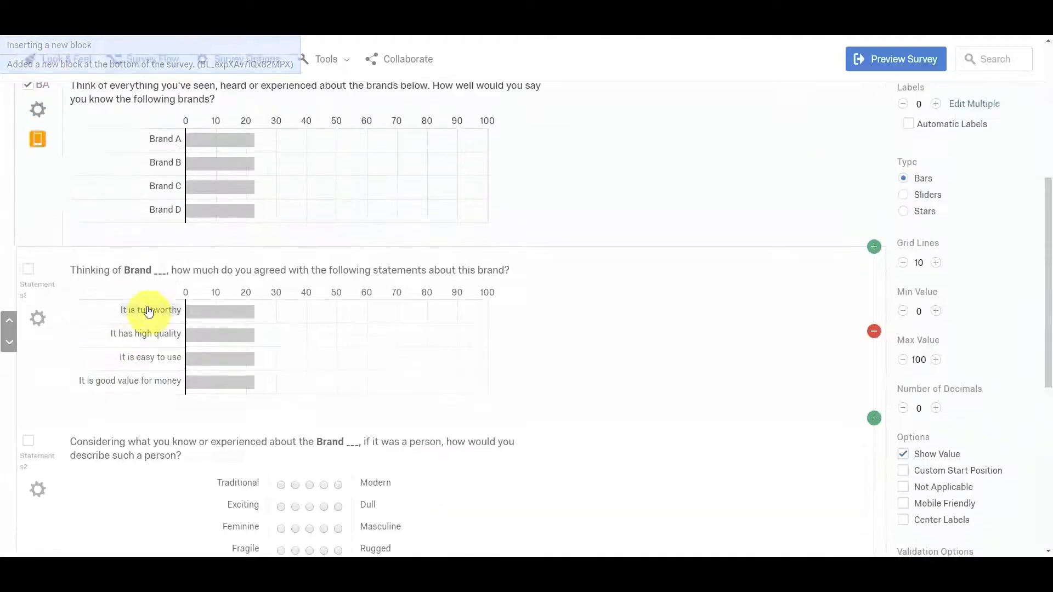
click(7, 343)
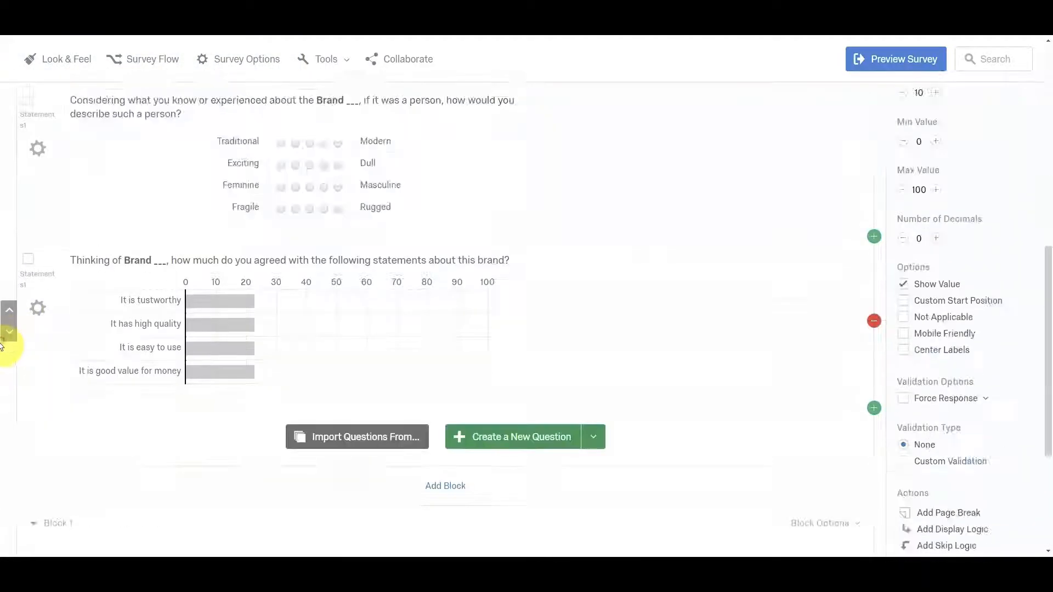
scroll(10, 274, down, 3)
click(9, 165)
scroll(55, 187, up, 8)
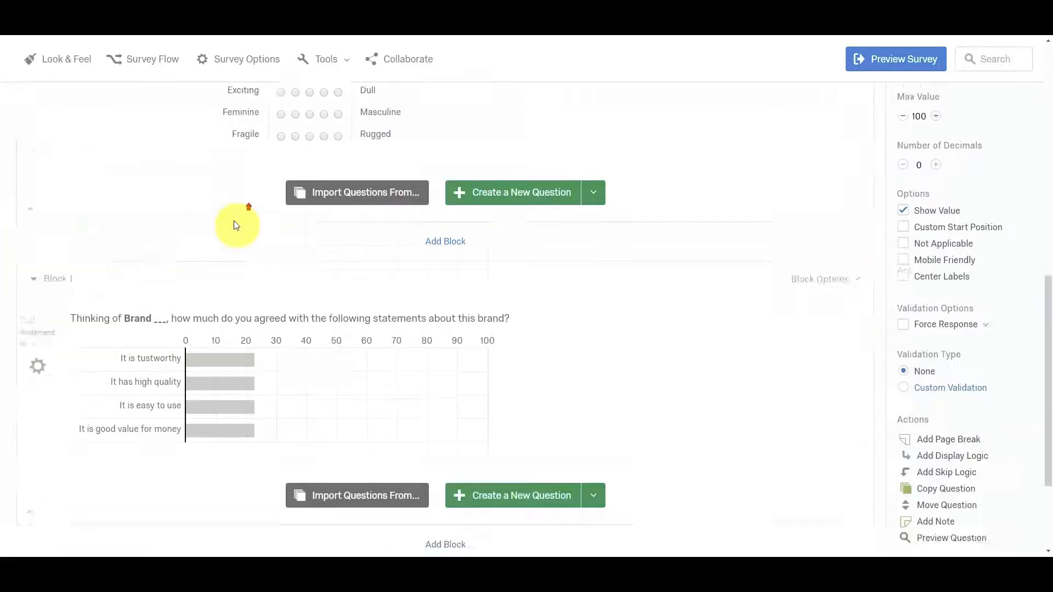
Add another new block below Block 1.
scroll(364, 340, down, 3)
scroll(493, 379, down, 5)
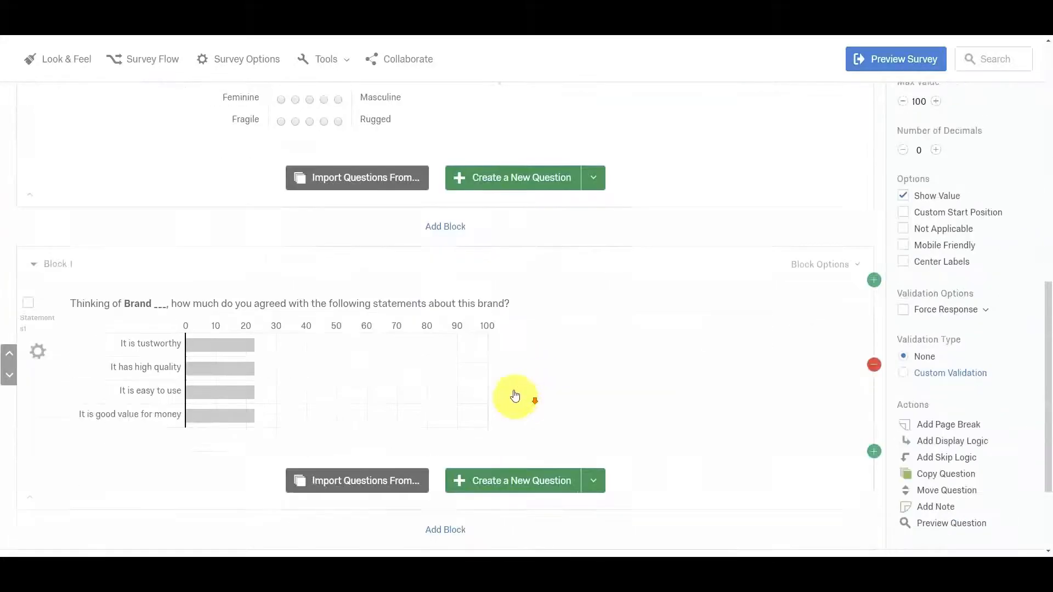
click(452, 400)
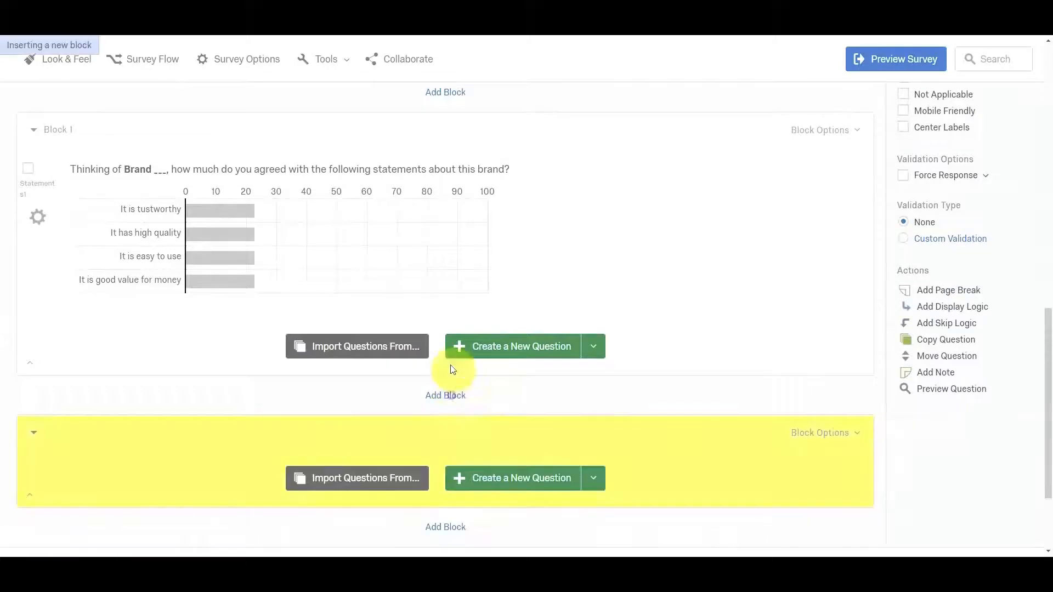
Move the question describing the brand as a person from the Default Question Block down into Block 2.
scroll(287, 324, up, 8)
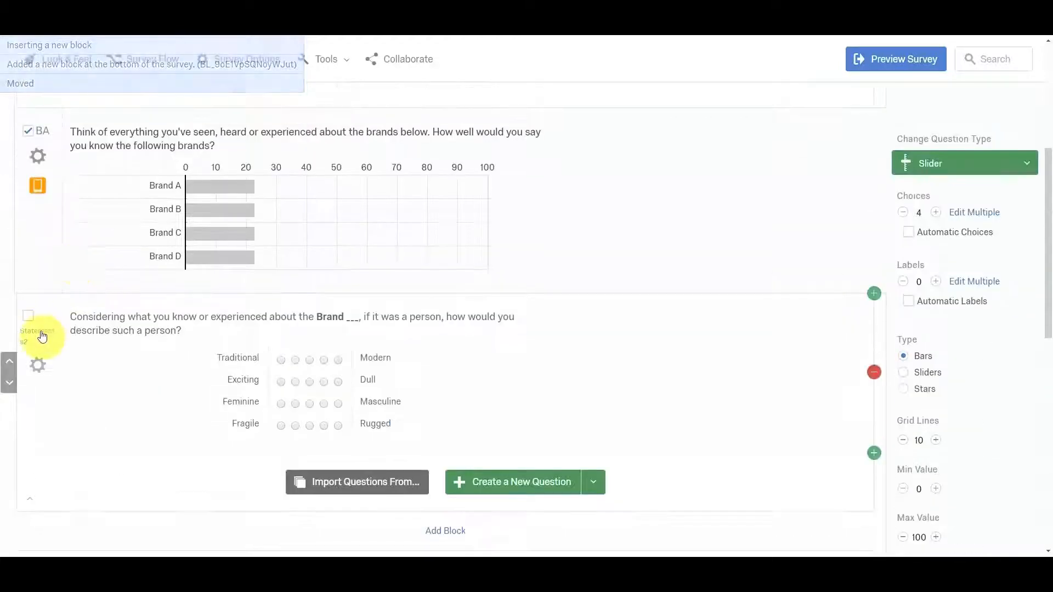
scroll(40, 308, up, 2)
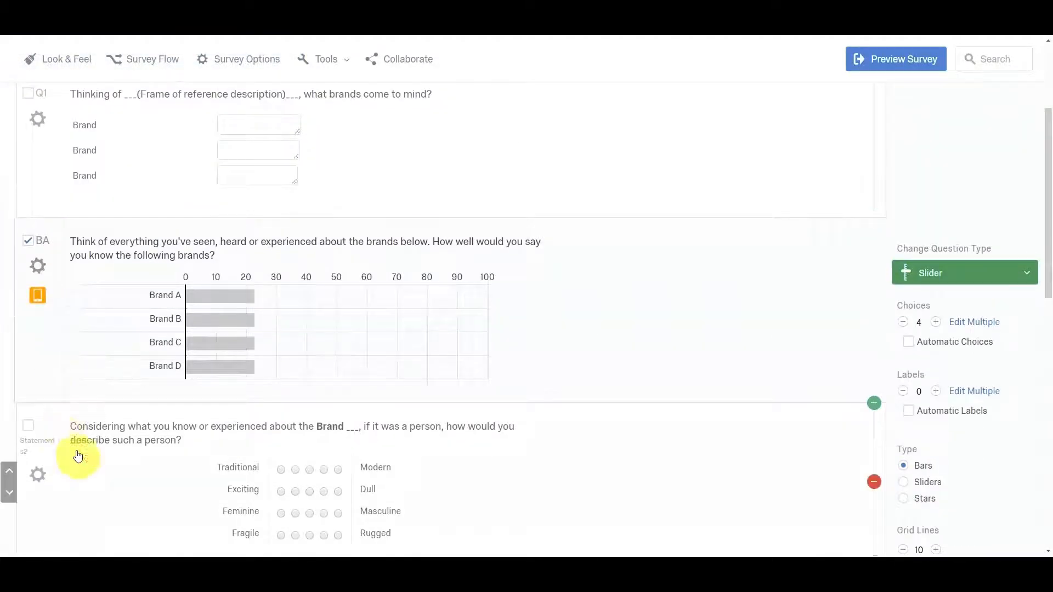
scroll(40, 411, down, 3)
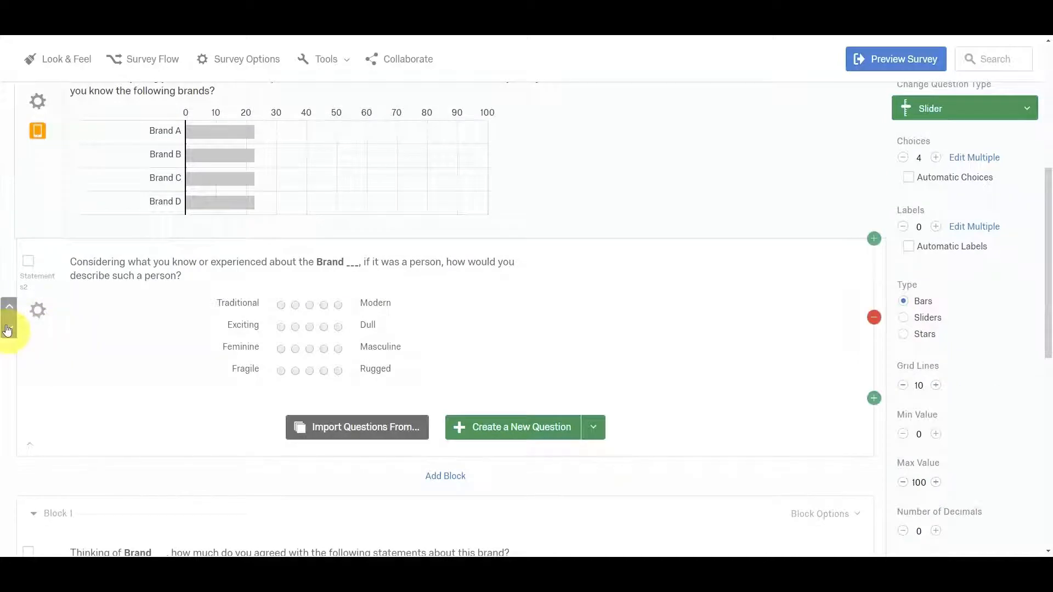
click(10, 331)
click(8, 335)
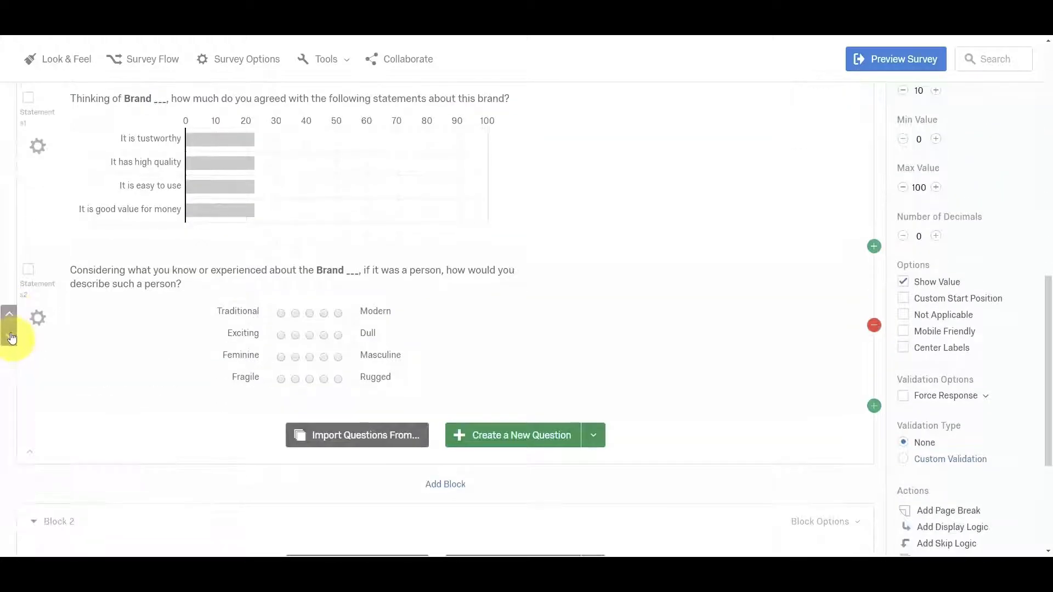
click(11, 339)
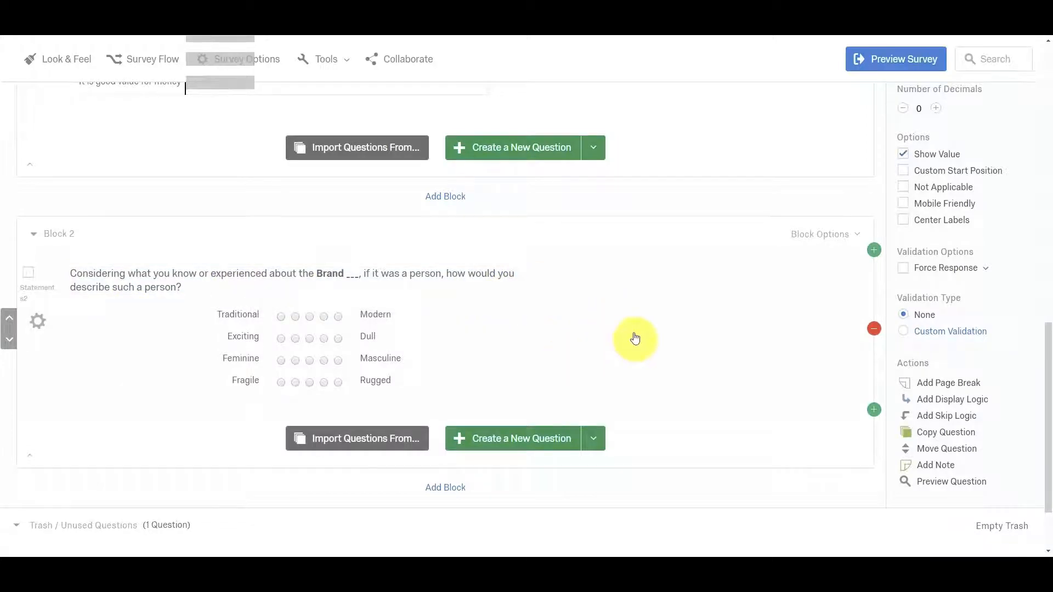
Review how the questions are distributed across the Default Question Block, Block 1 and Block 2.
scroll(708, 302, up, 5)
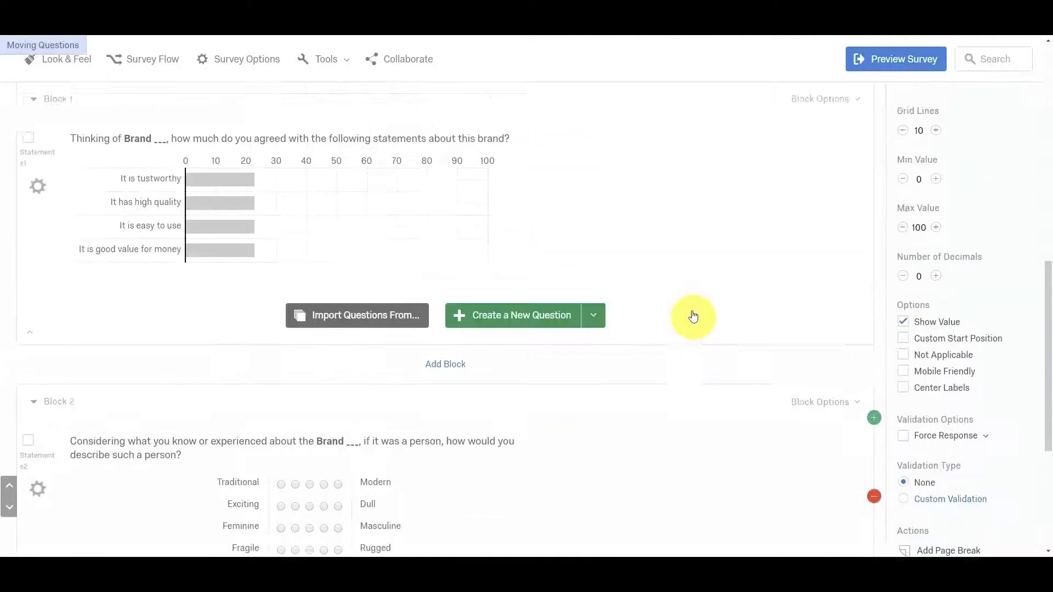
scroll(693, 317, up, 10)
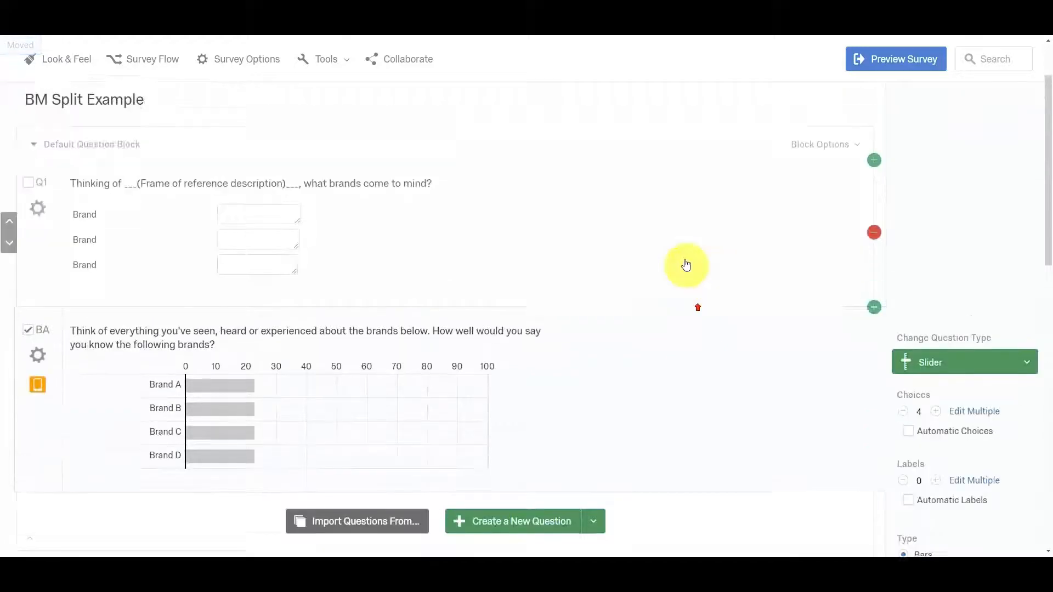
scroll(372, 395, down, 3)
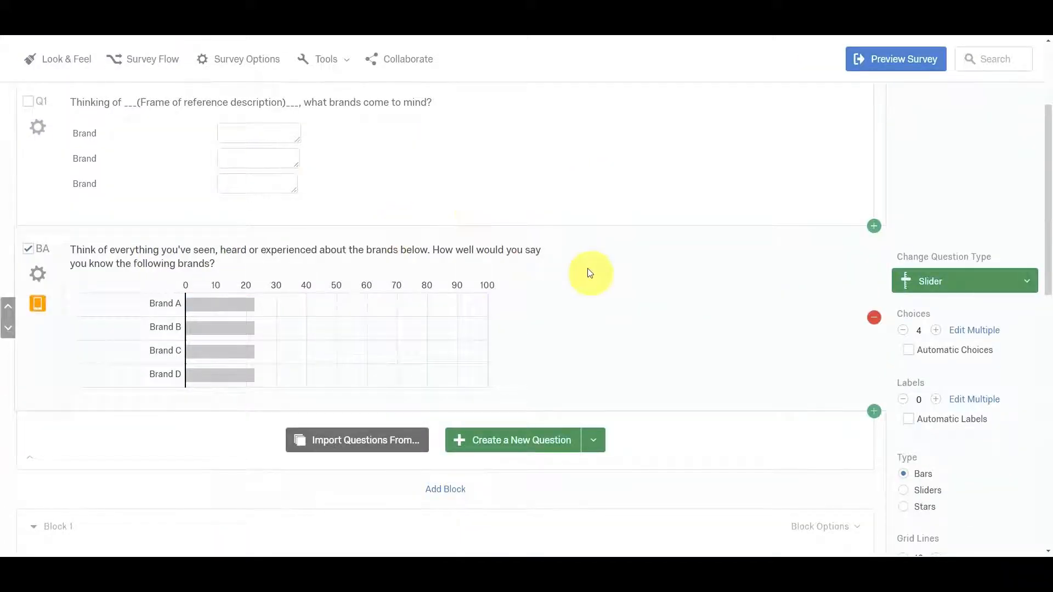
scroll(601, 237, down, 2)
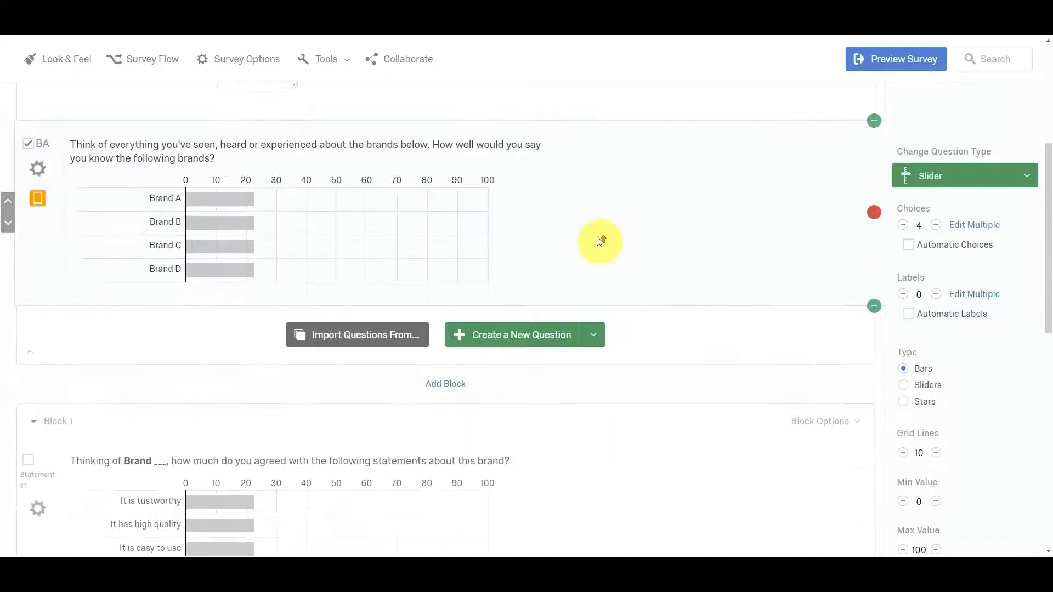
scroll(602, 237, up, 2)
scroll(603, 241, down, 6)
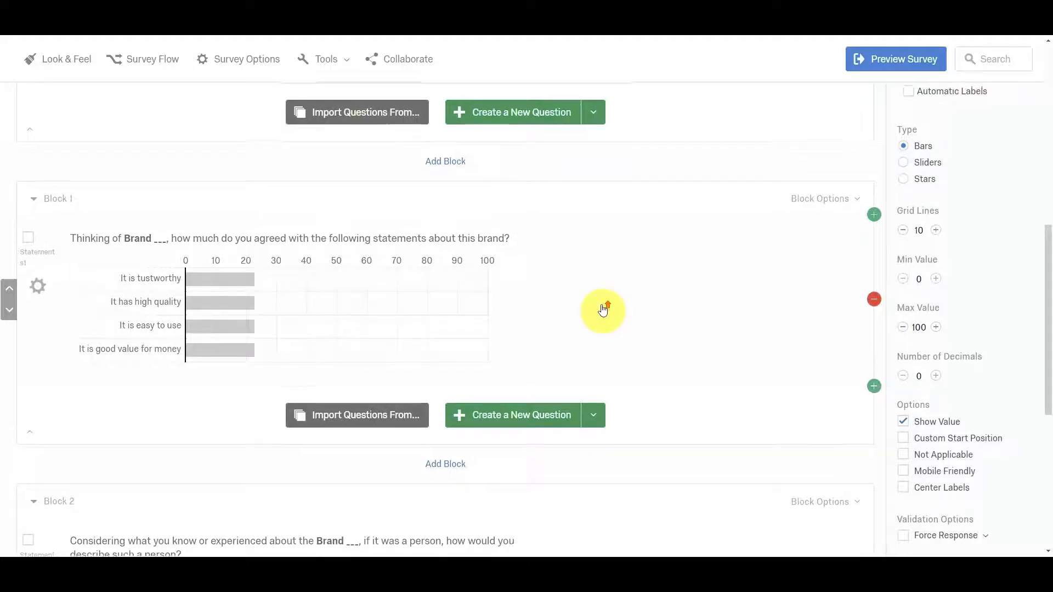
scroll(602, 310, up, 6)
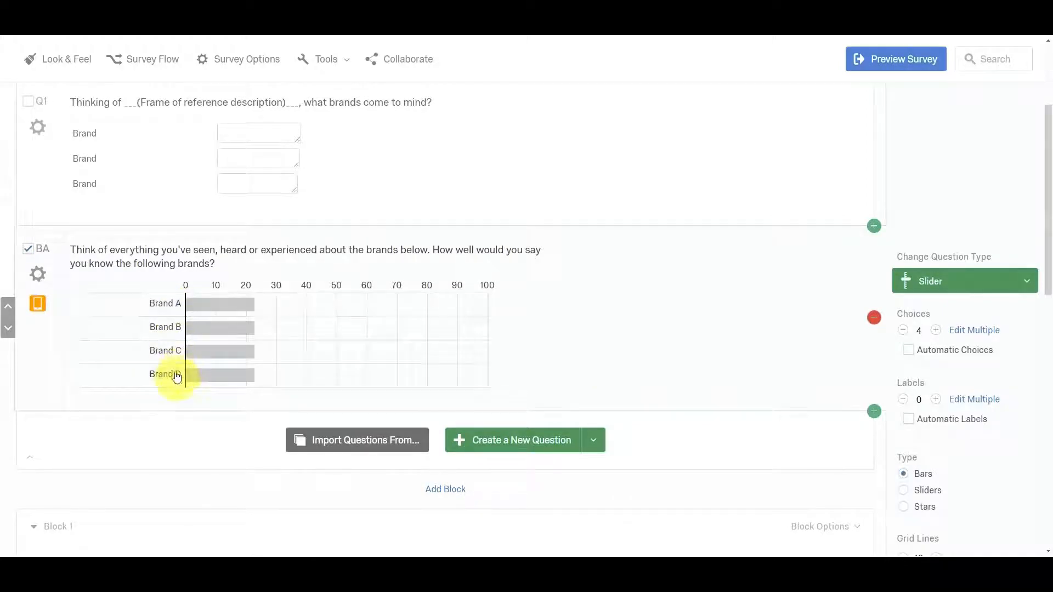
Replace the blank after "Brand" with "A" in the text of Block 1's statements question.
scroll(581, 404, down, 7)
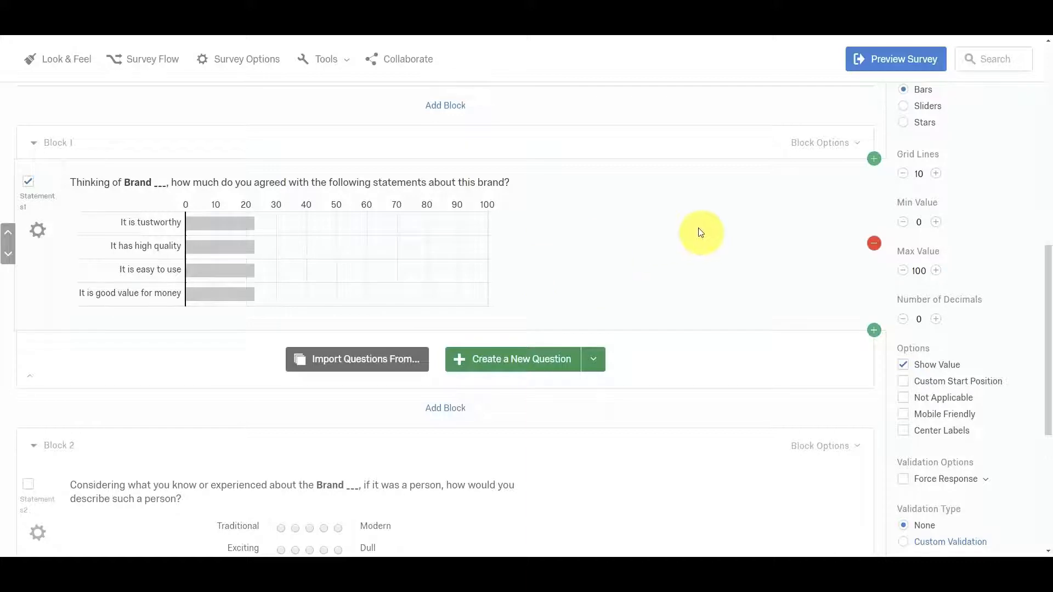
click(163, 184)
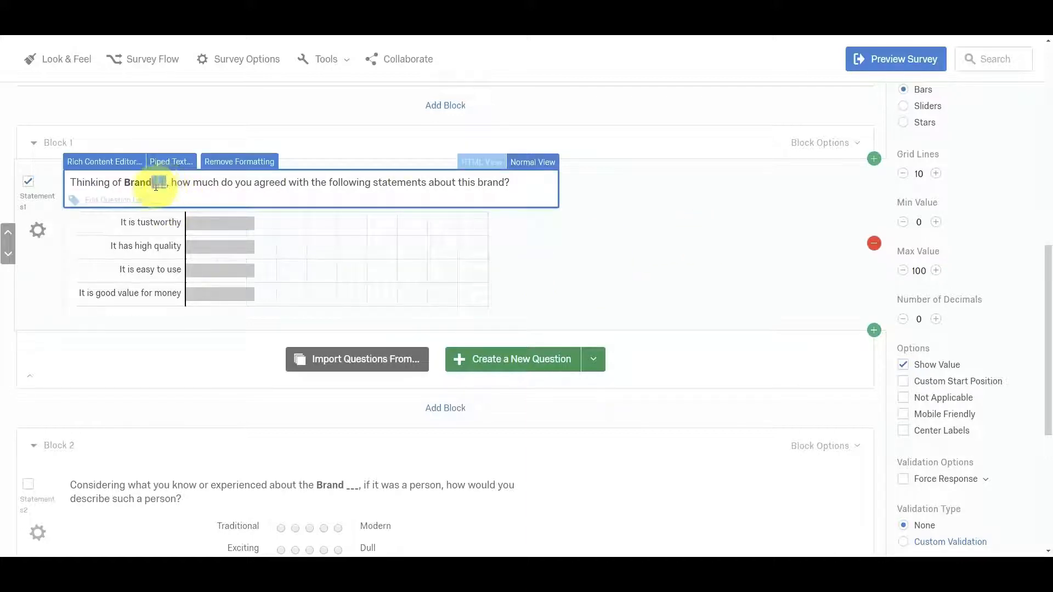
text(A)
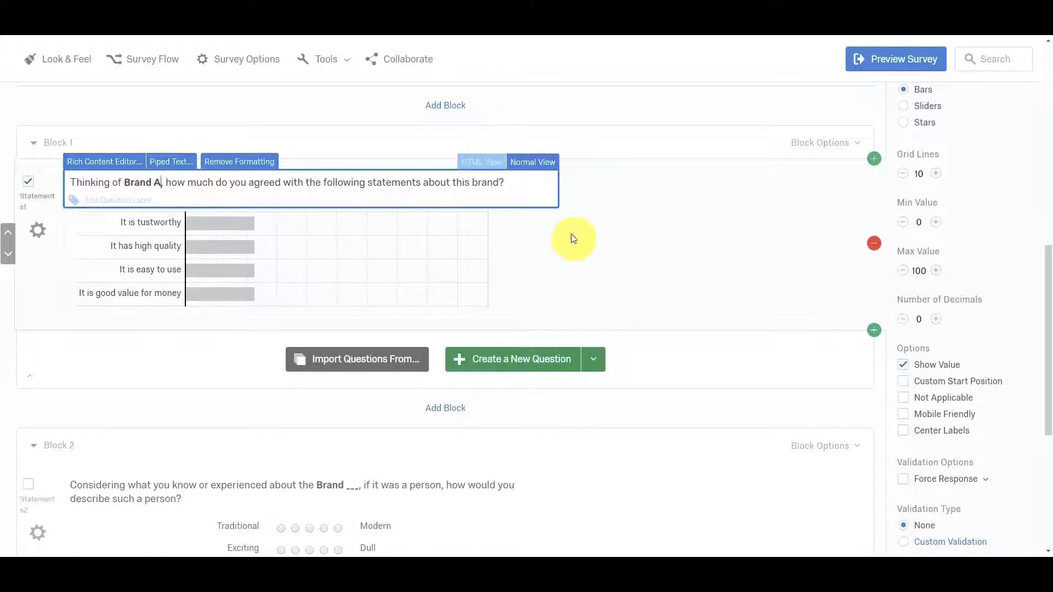
click(625, 240)
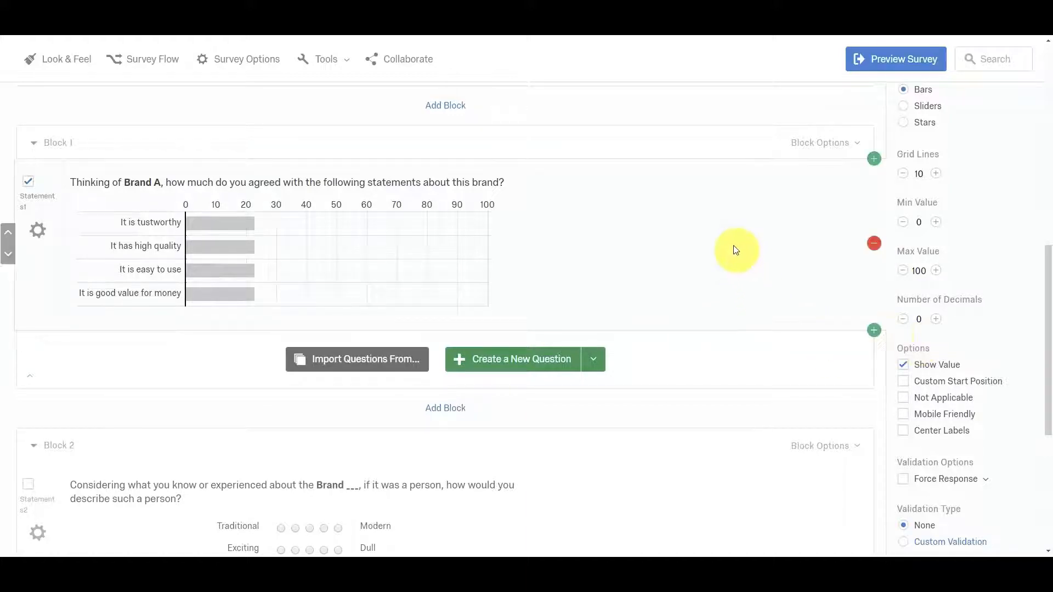
Make three copies of the Brand A statements question within Block 1.
scroll(735, 248, down, 2)
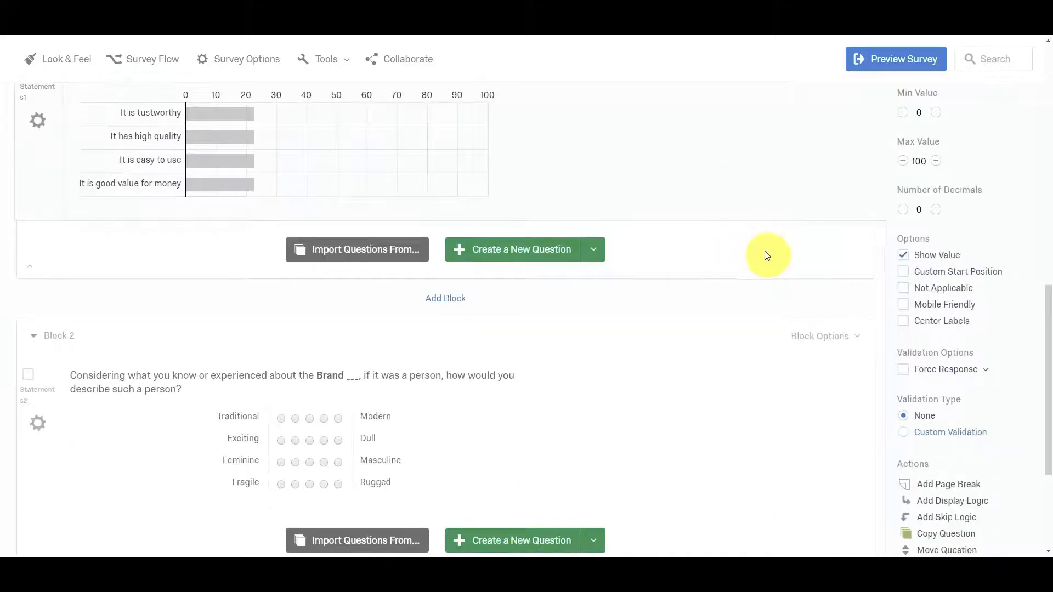
click(940, 533)
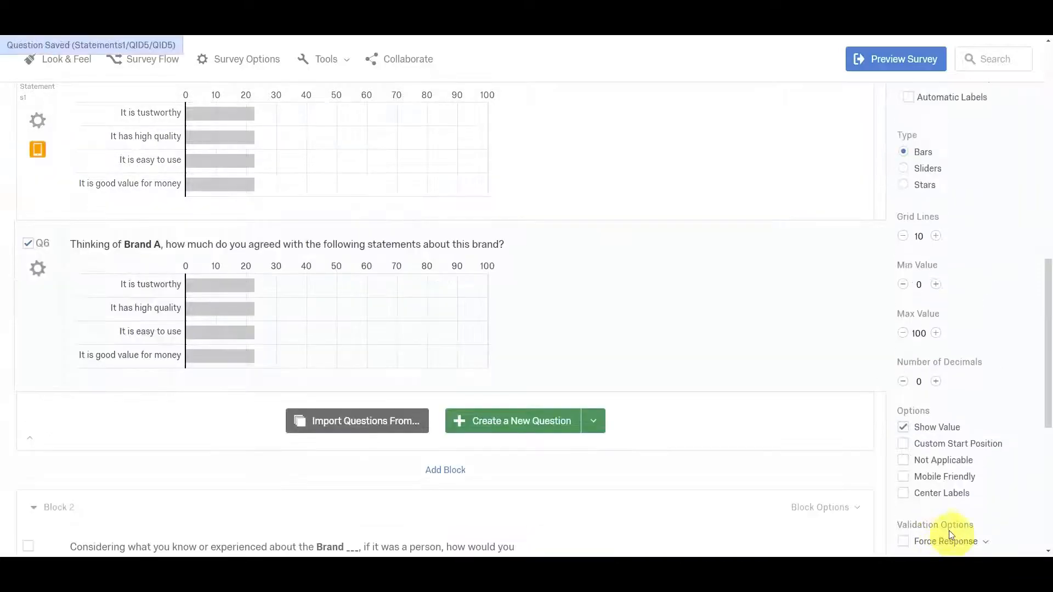
click(940, 488)
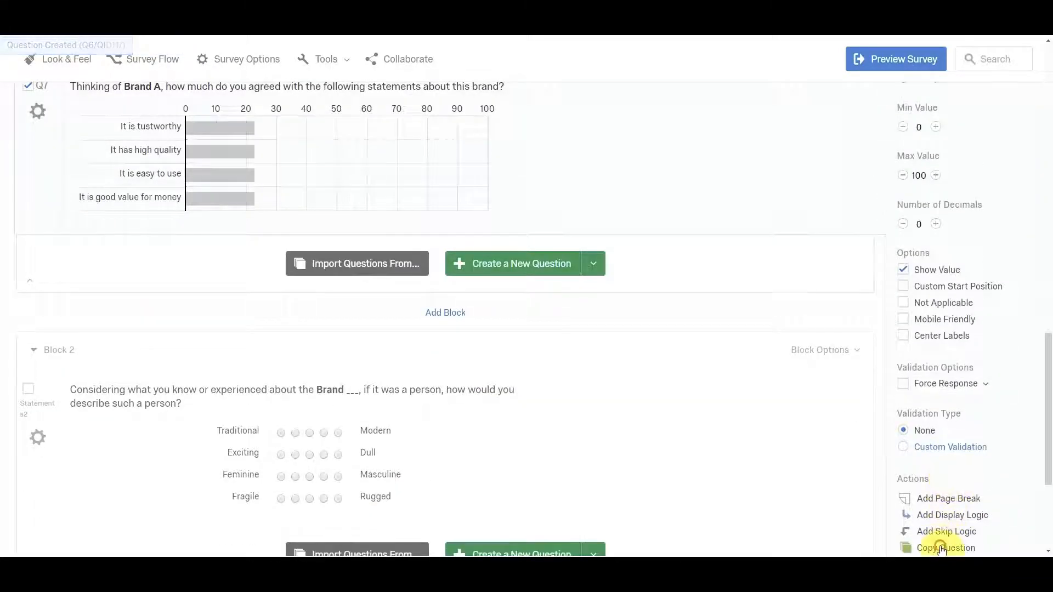
click(939, 542)
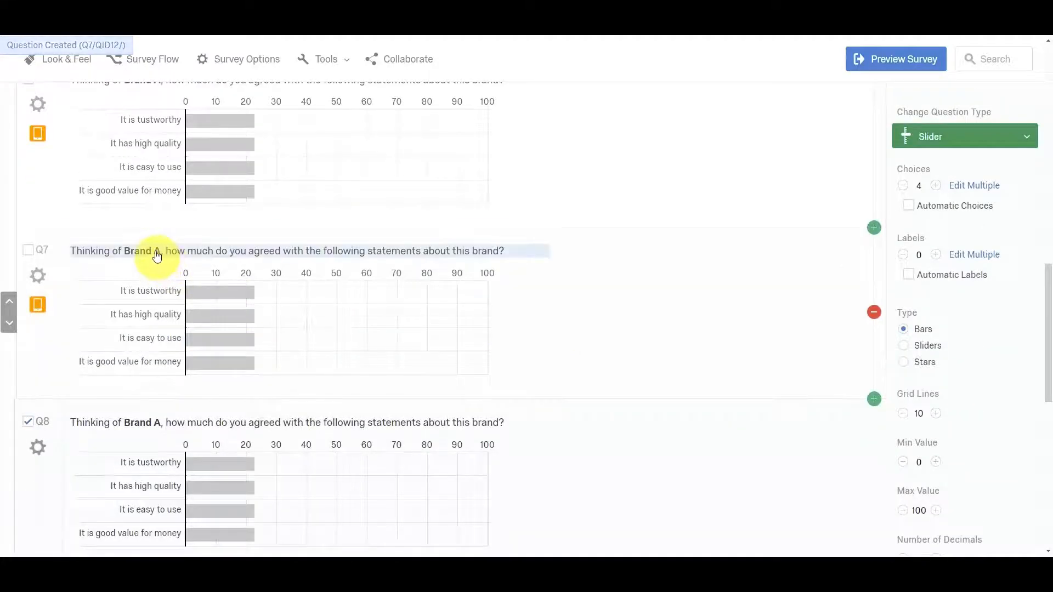
Change the brand name in the Q7 text to Brand B and in the Q8 text to Brand C.
click(156, 251)
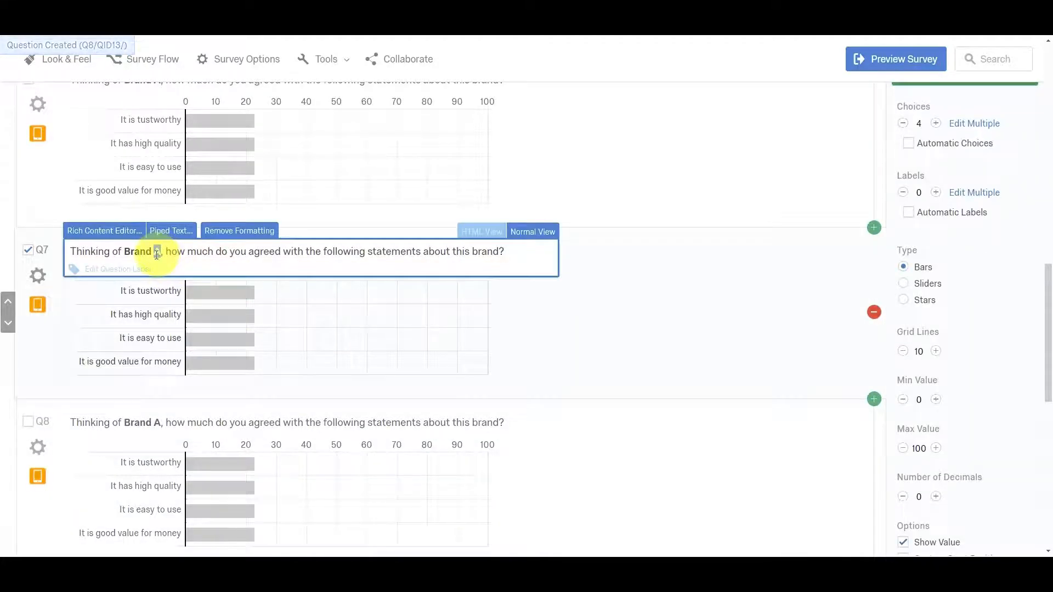
text(B)
click(157, 428)
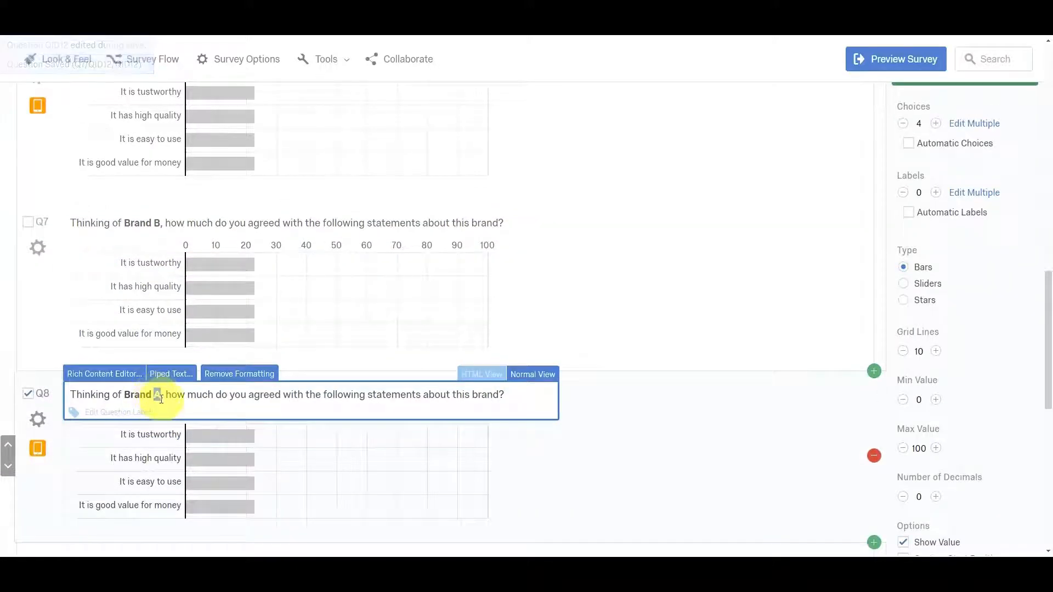
text(C)
scroll(168, 455, down, 2)
scroll(236, 384, up, 7)
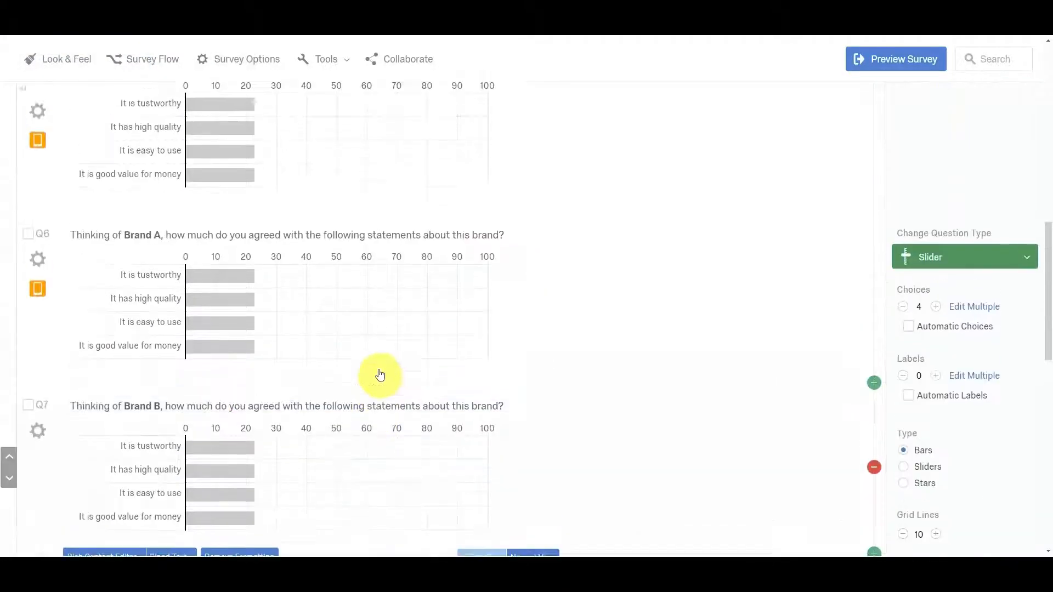
Change the brand name in the Q6 question text to Brand B.
click(157, 326)
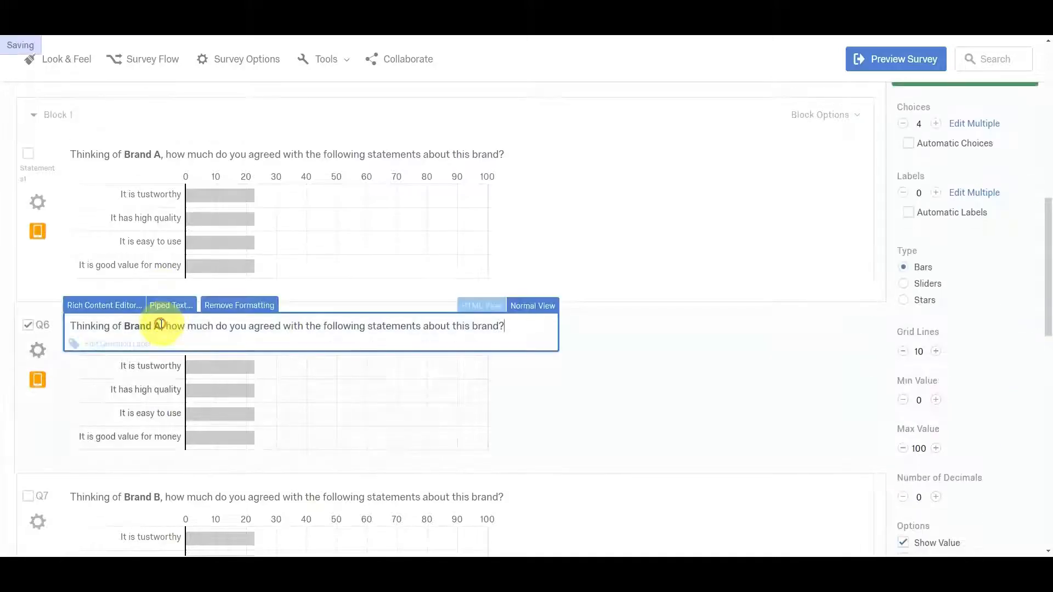
double_click(157, 326)
text(B)
scroll(158, 439, down, 2)
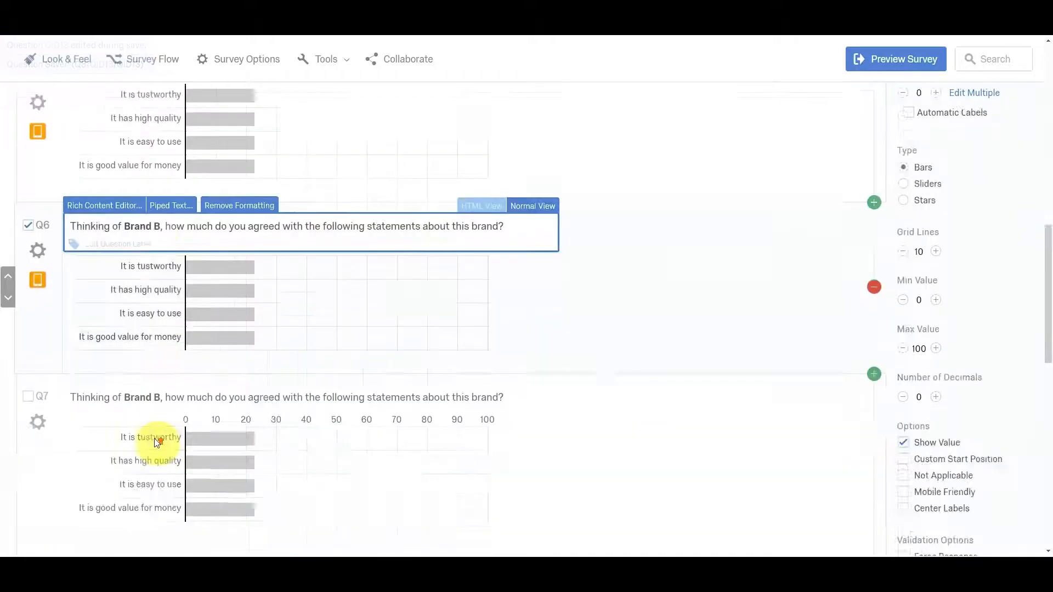
scroll(164, 500, up, 3)
scroll(154, 548, down, 2)
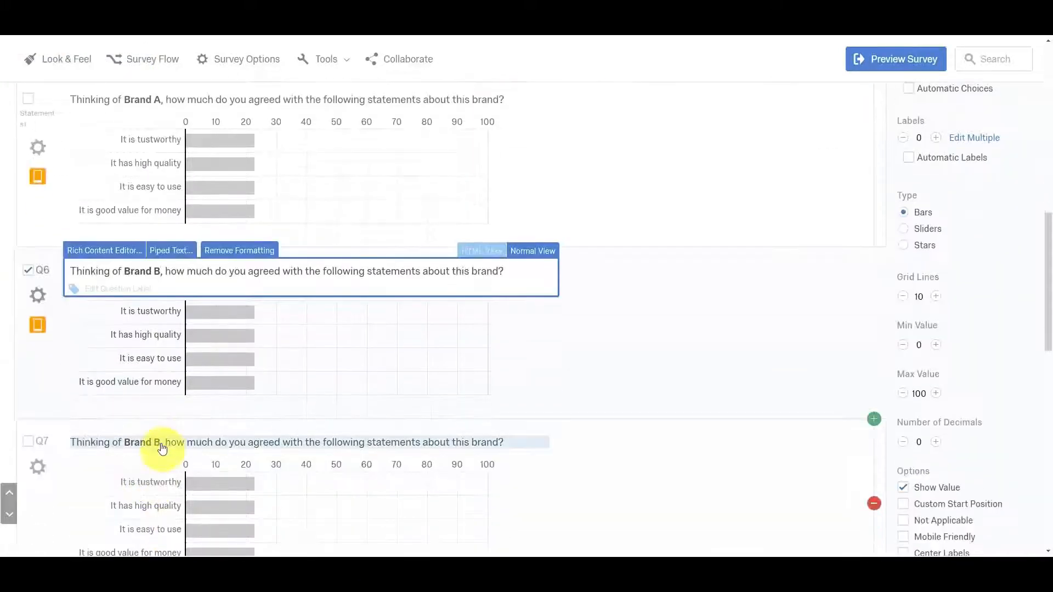
Change the brand name to Brand C in the Q7 question text and to Brand D in Q8.
click(158, 441)
scroll(157, 442, down, 1)
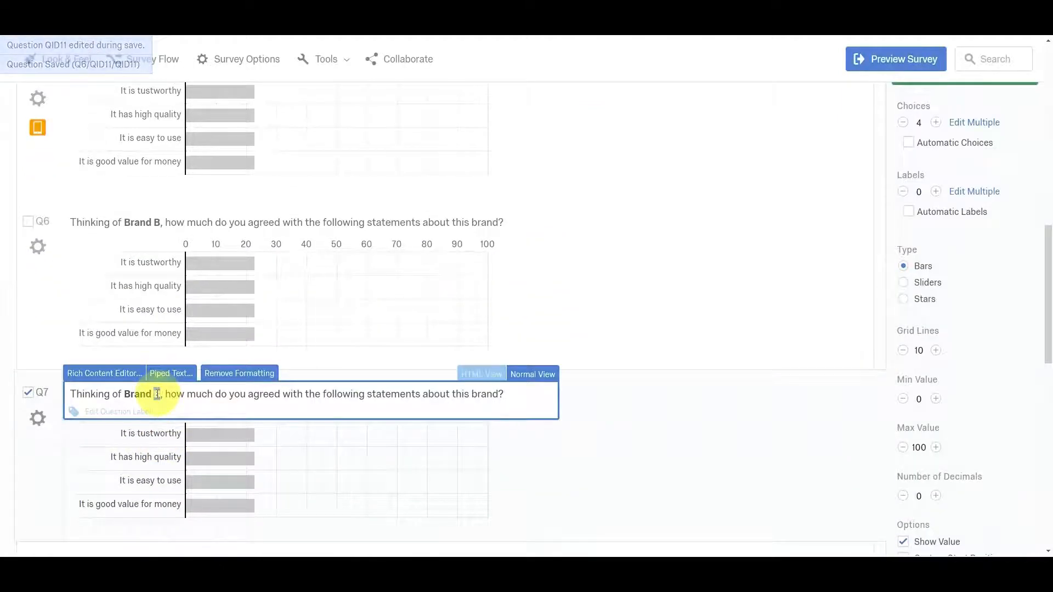
text(C)
scroll(148, 433, down, 2)
click(158, 457)
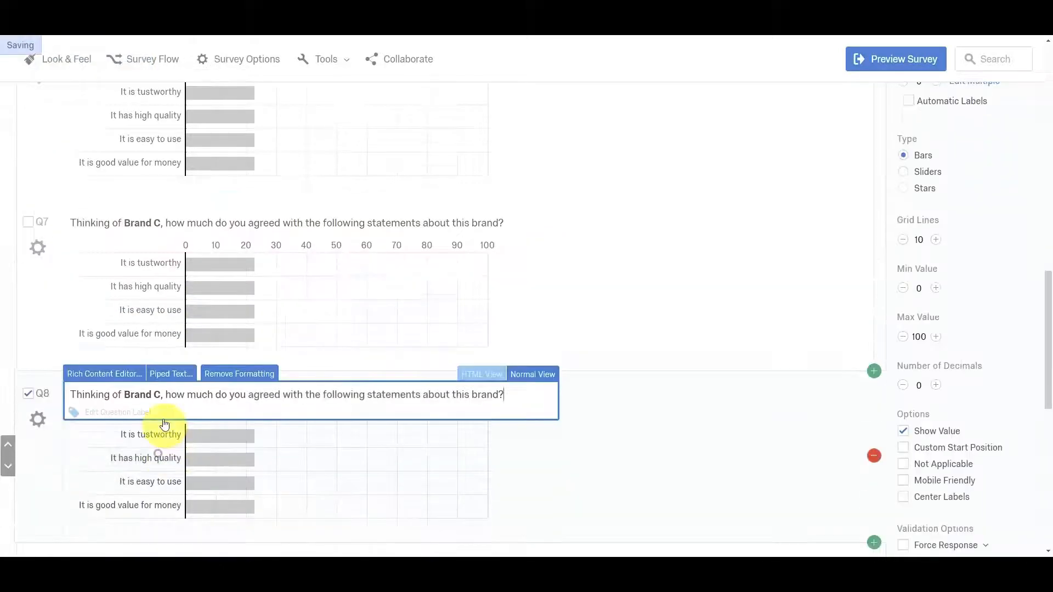
double_click(157, 394)
text(D)
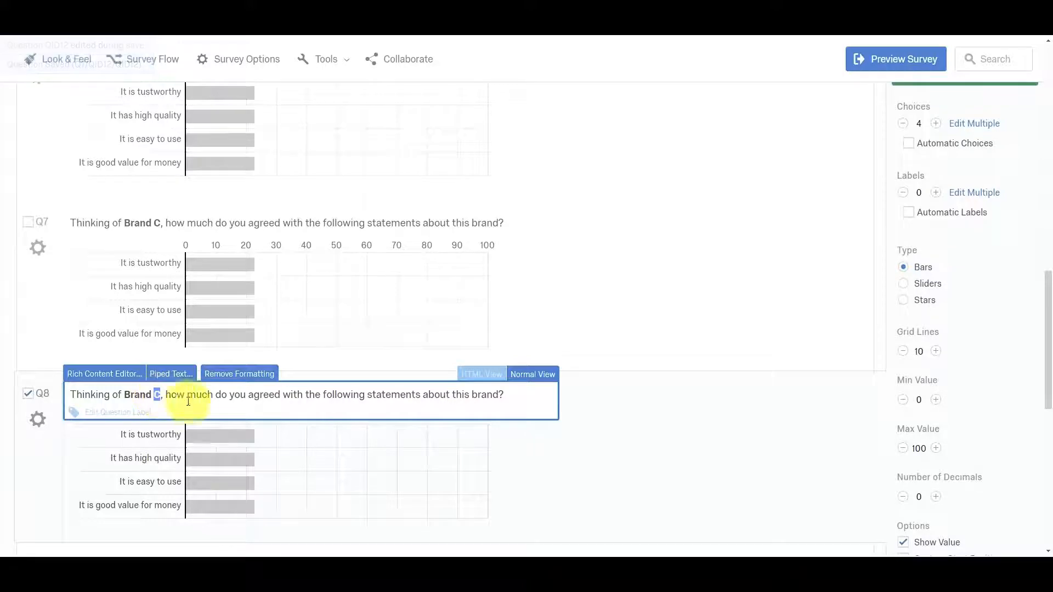
click(722, 312)
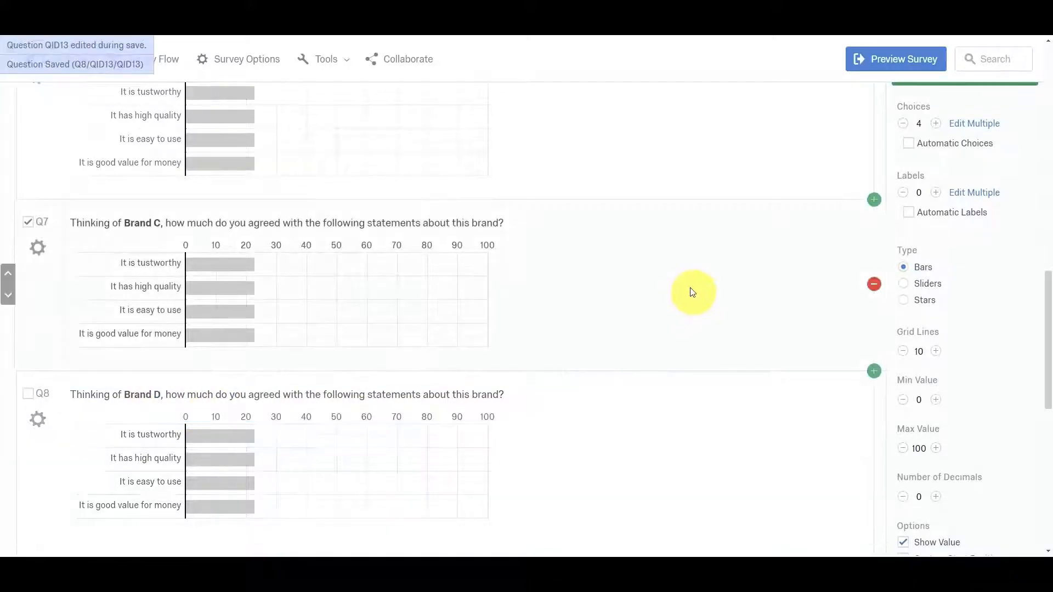
Set the Brand A statements question to randomize the order of all choices and save the setting.
scroll(653, 279, up, 2)
click(695, 234)
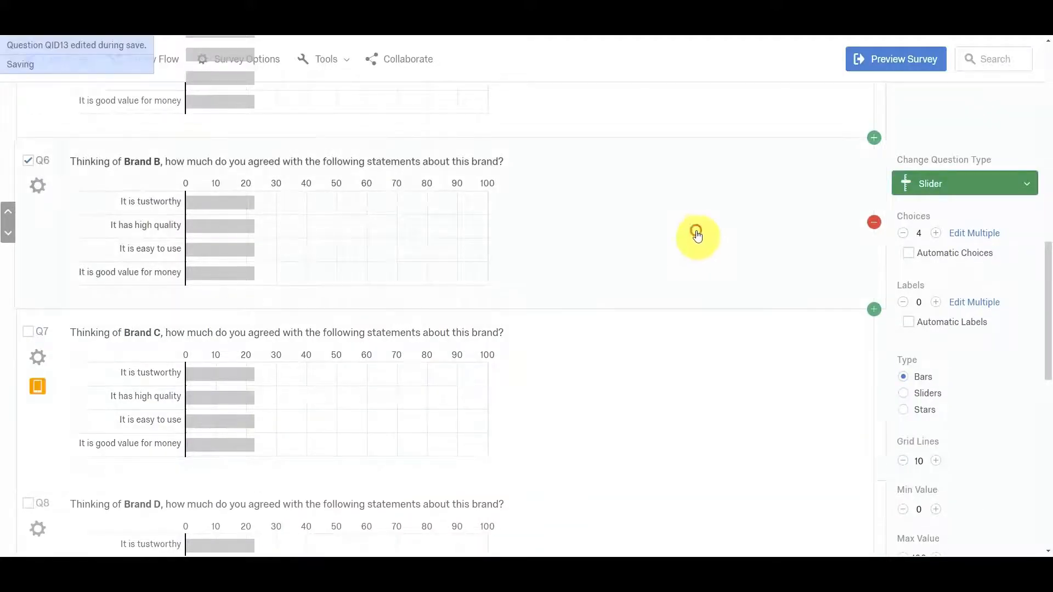
scroll(647, 231, up, 2)
click(654, 213)
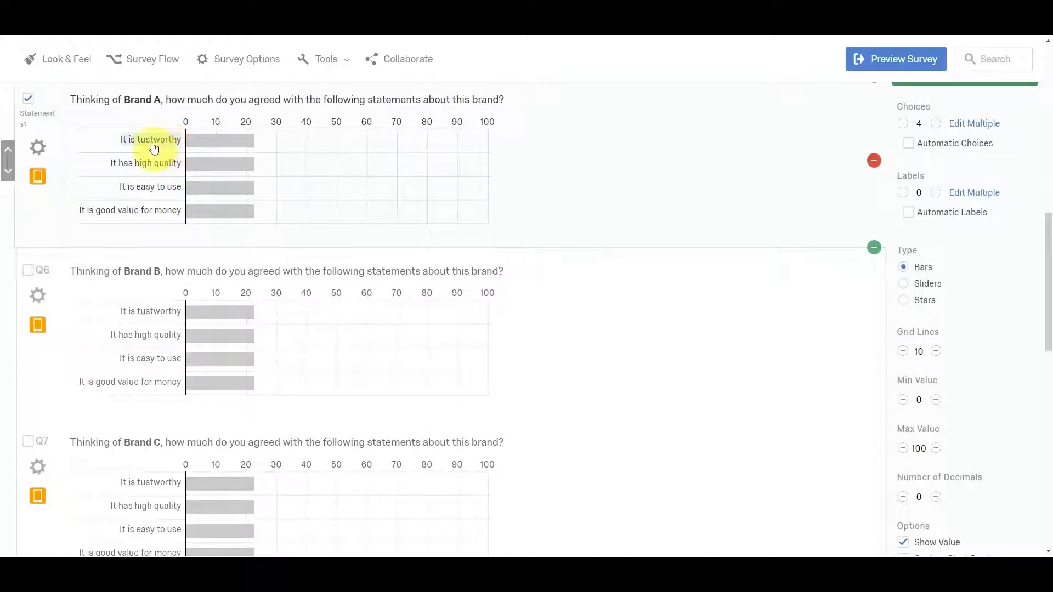
click(38, 147)
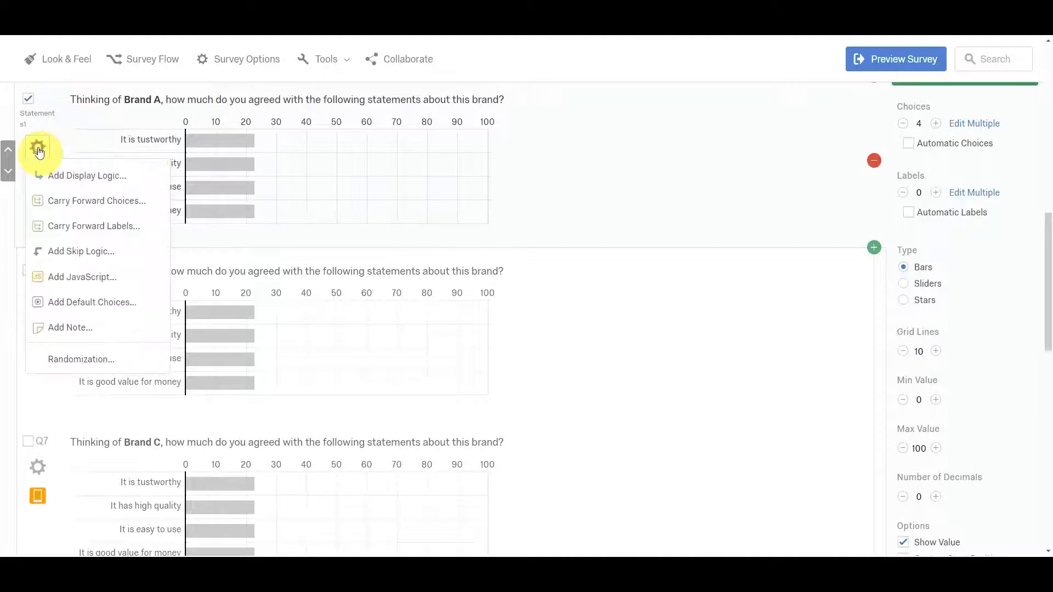
click(580, 148)
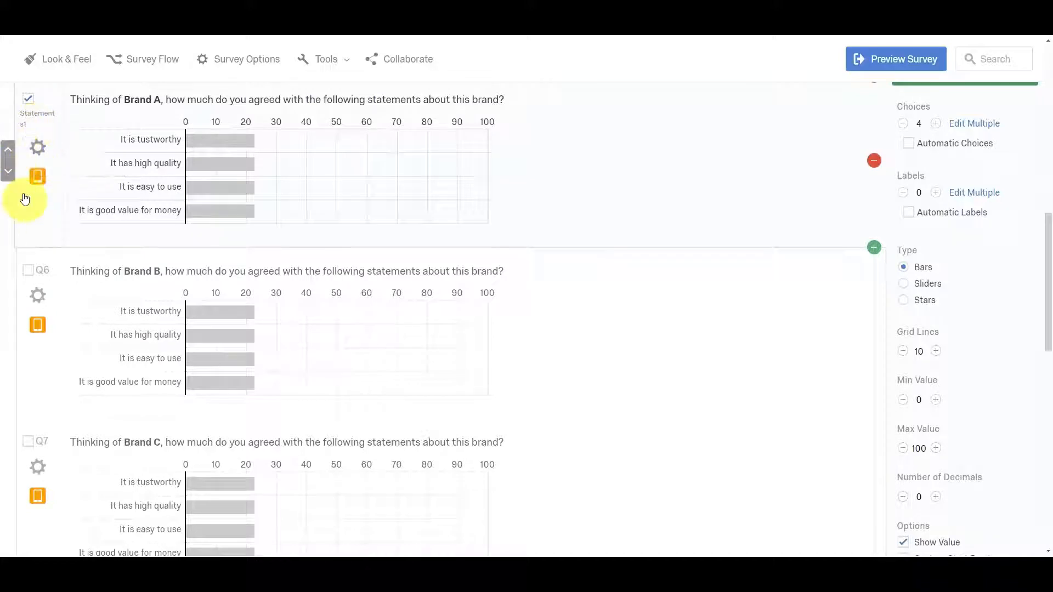
click(37, 148)
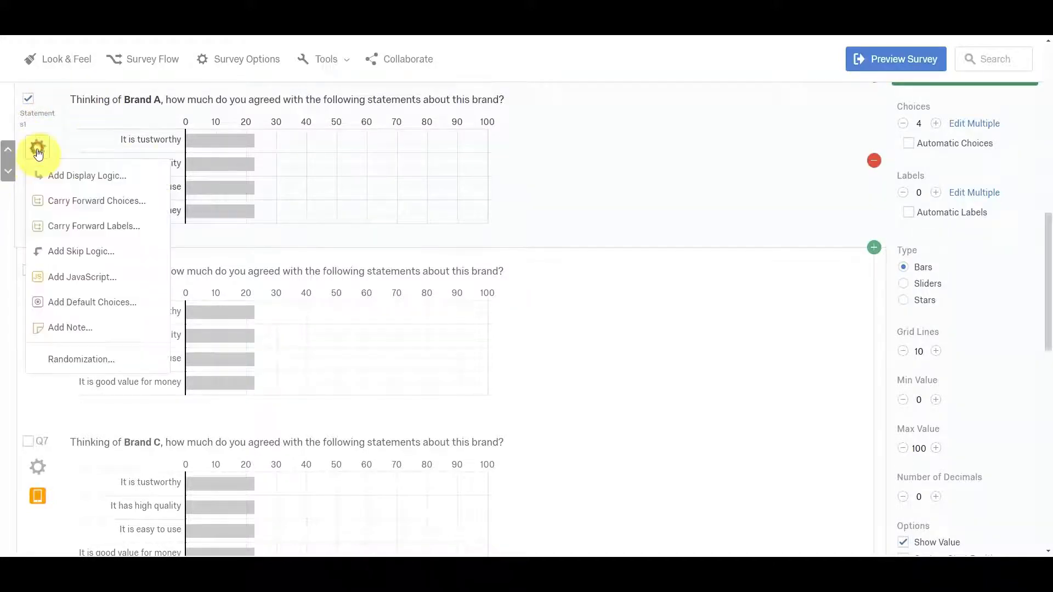
click(113, 359)
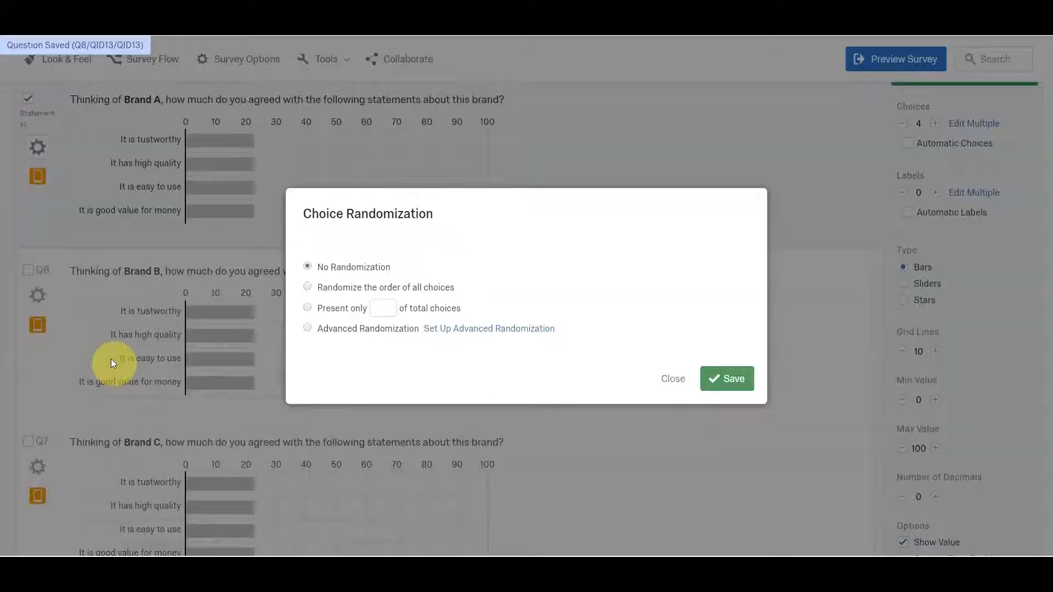
click(314, 287)
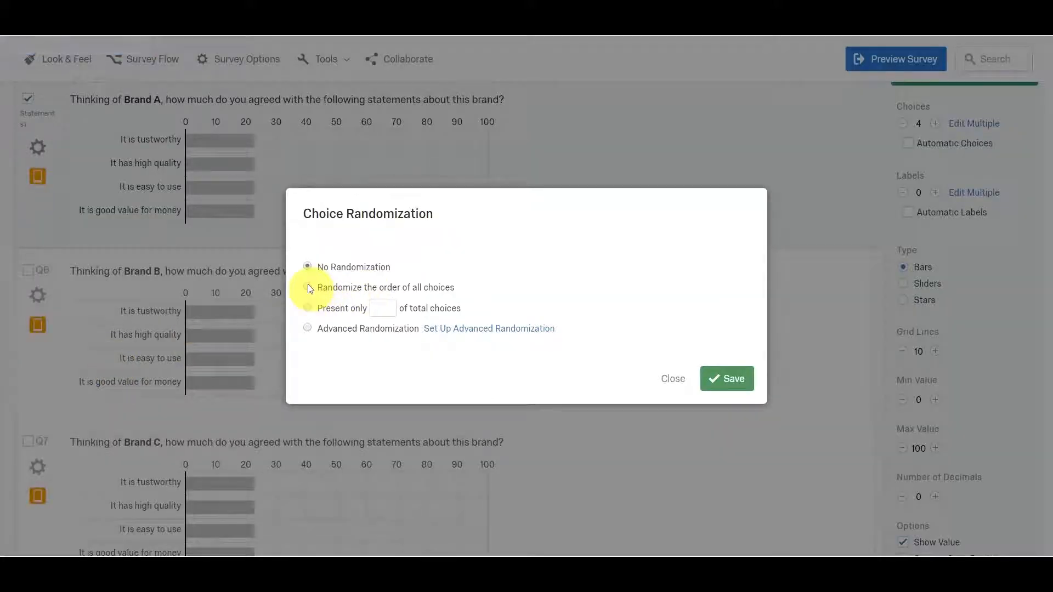
click(718, 380)
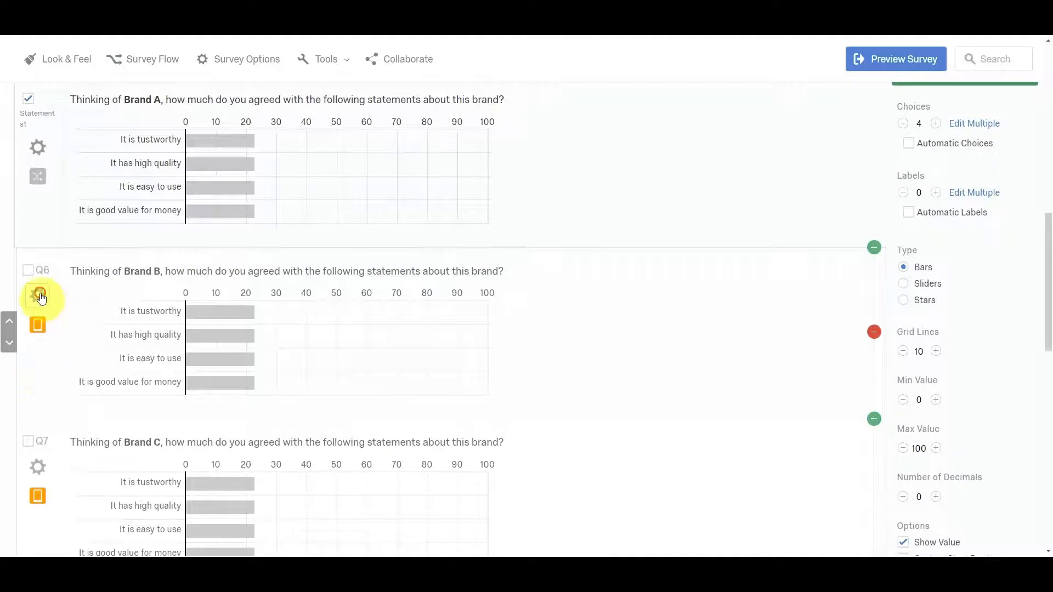
Set the Brand B statements question's choice randomization to No Randomization and save it.
click(38, 296)
click(79, 506)
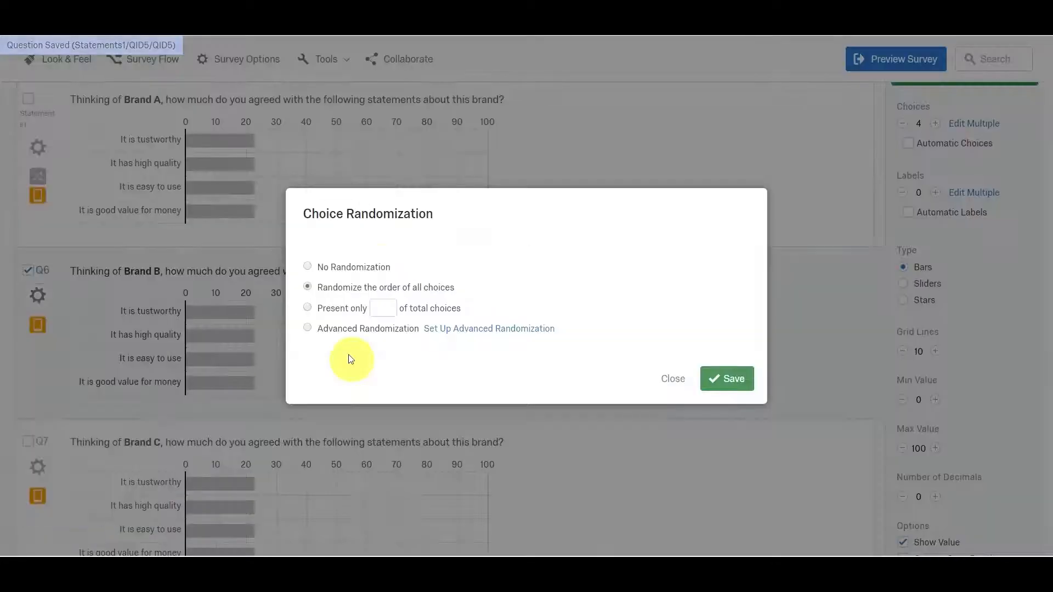
click(319, 271)
click(727, 378)
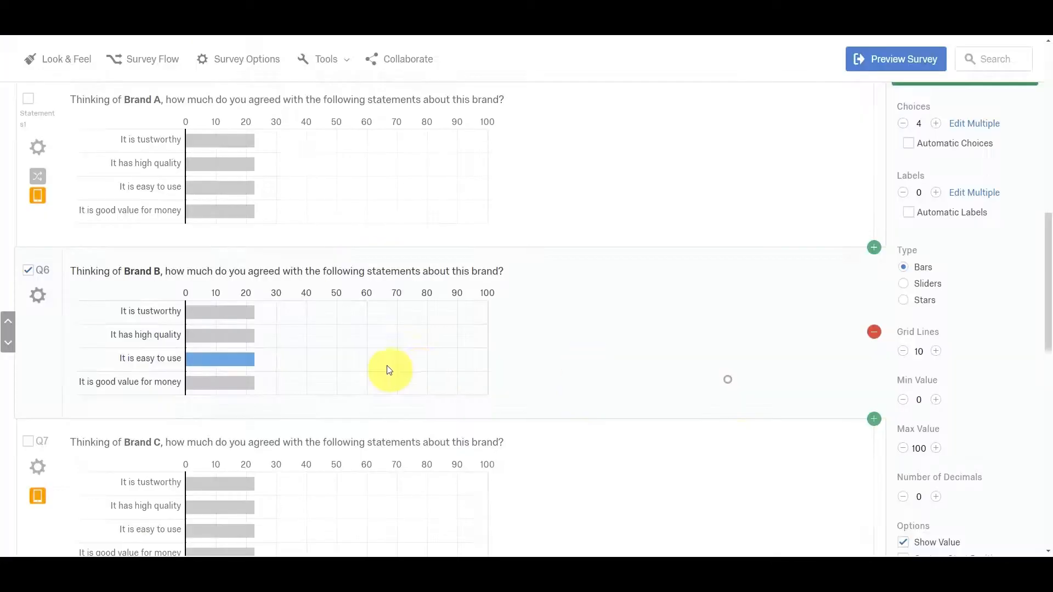
Set the Brand C statements question to randomize the order of all choices, leaving advanced randomization unused.
scroll(387, 369, down, 3)
click(38, 302)
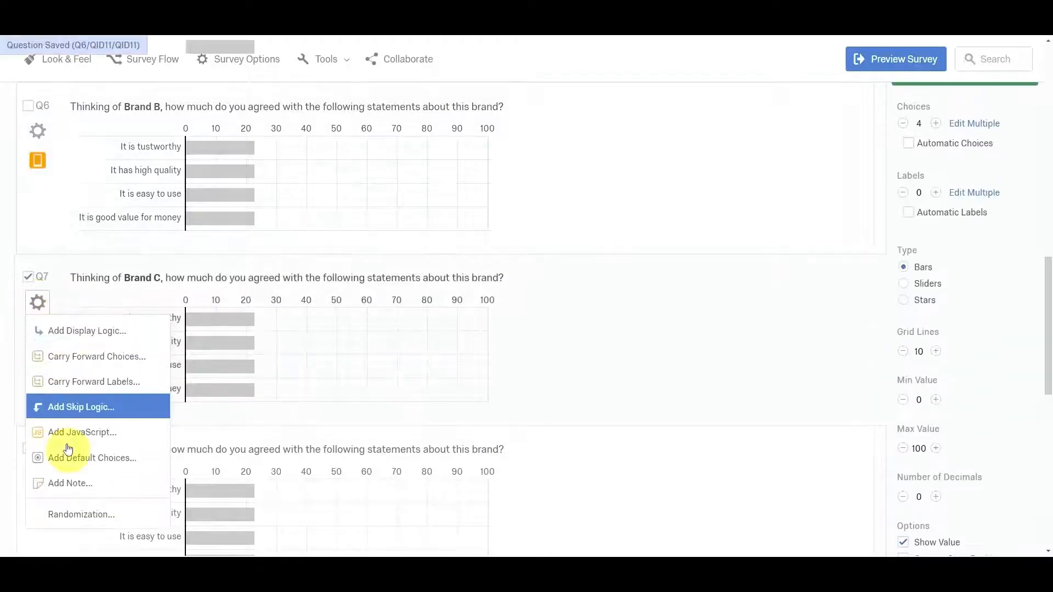
click(93, 512)
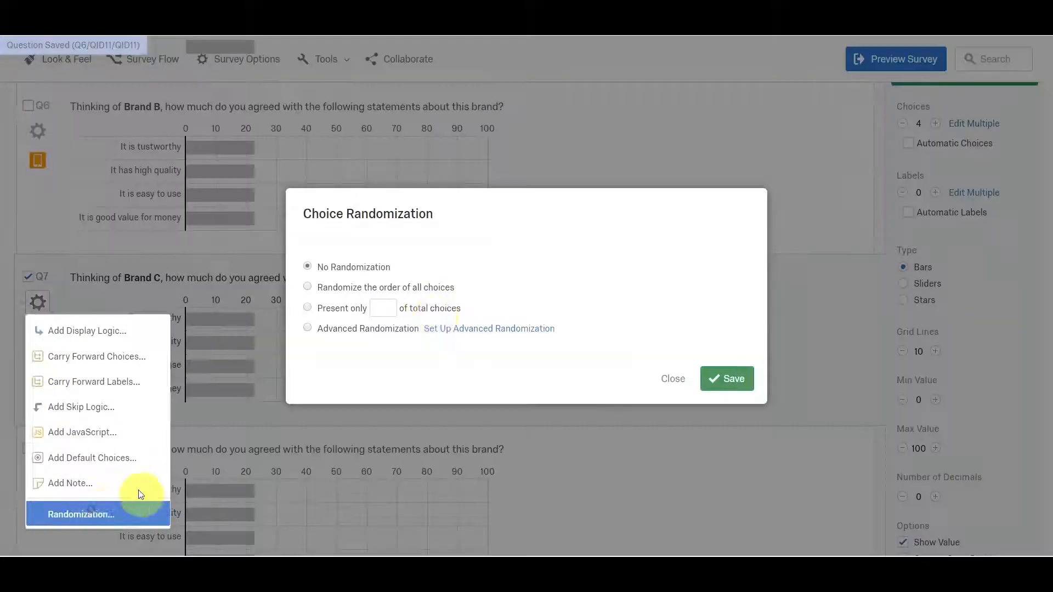
click(308, 328)
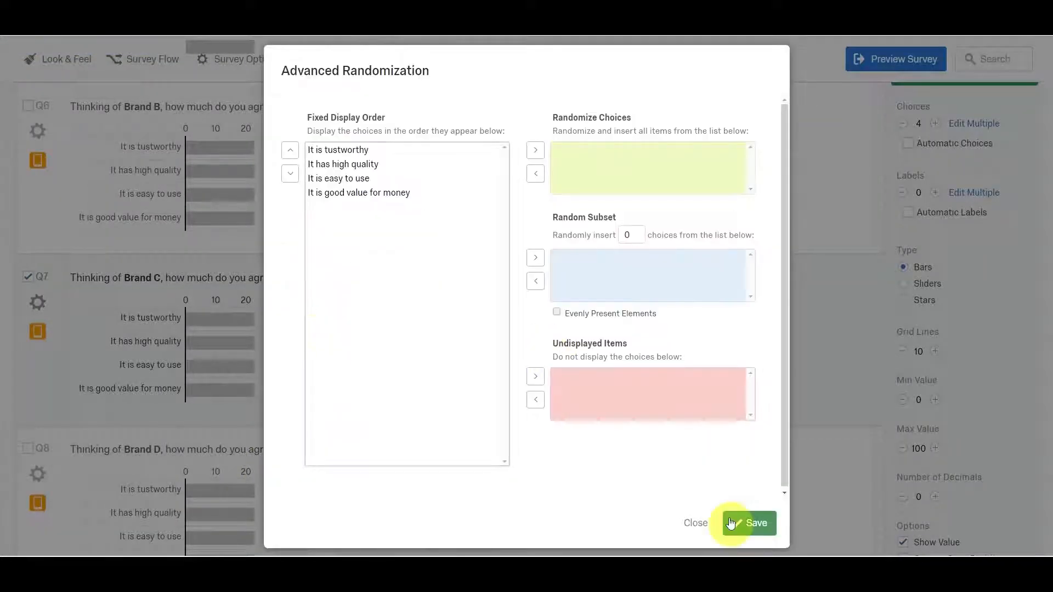
click(698, 521)
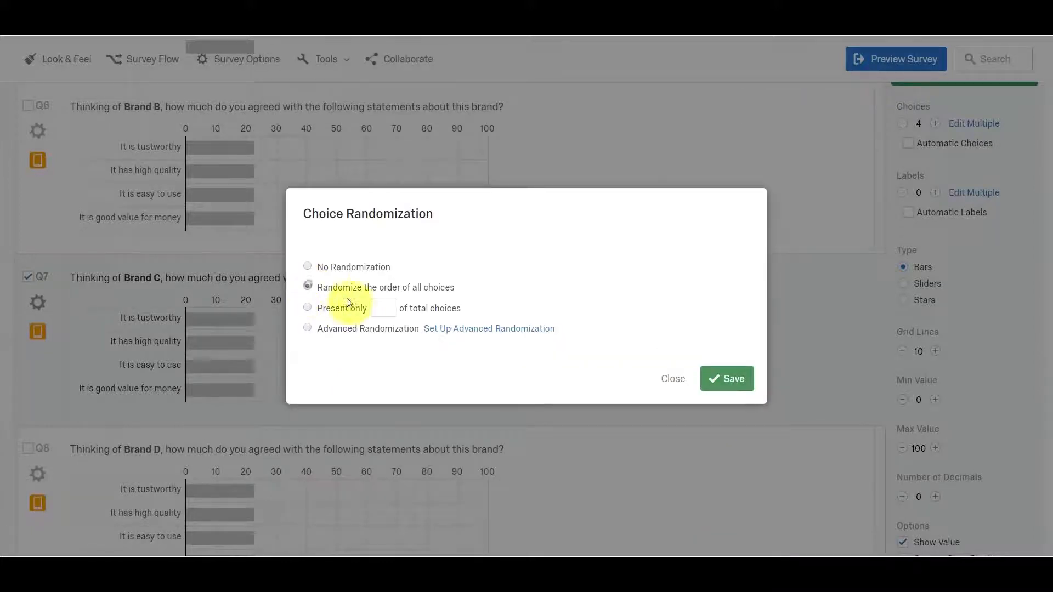
click(730, 380)
Save the Brand D statements question with the order of all choices randomized.
scroll(209, 346, down, 6)
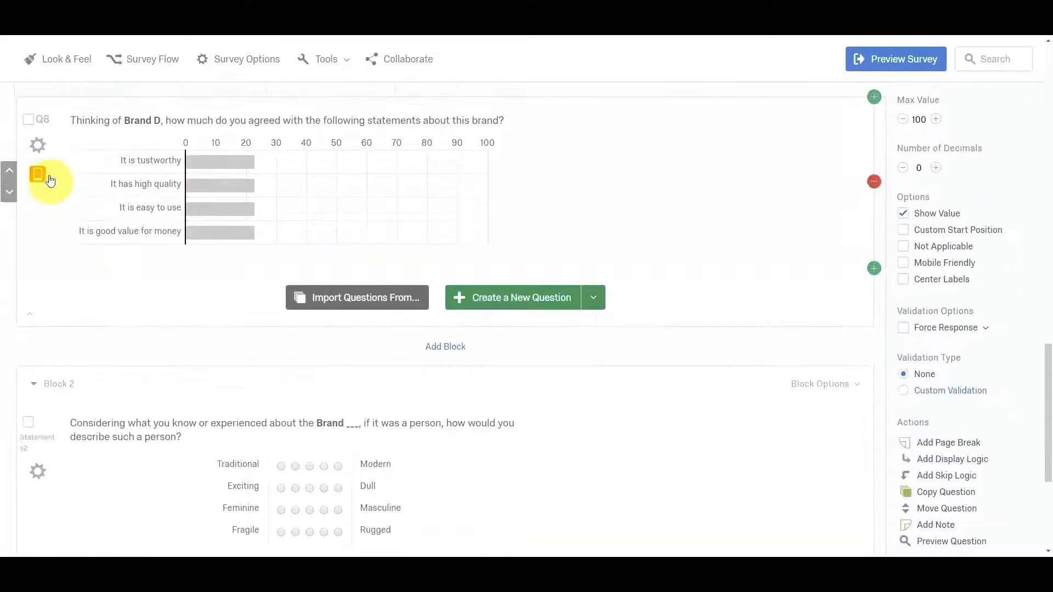
click(38, 144)
click(105, 357)
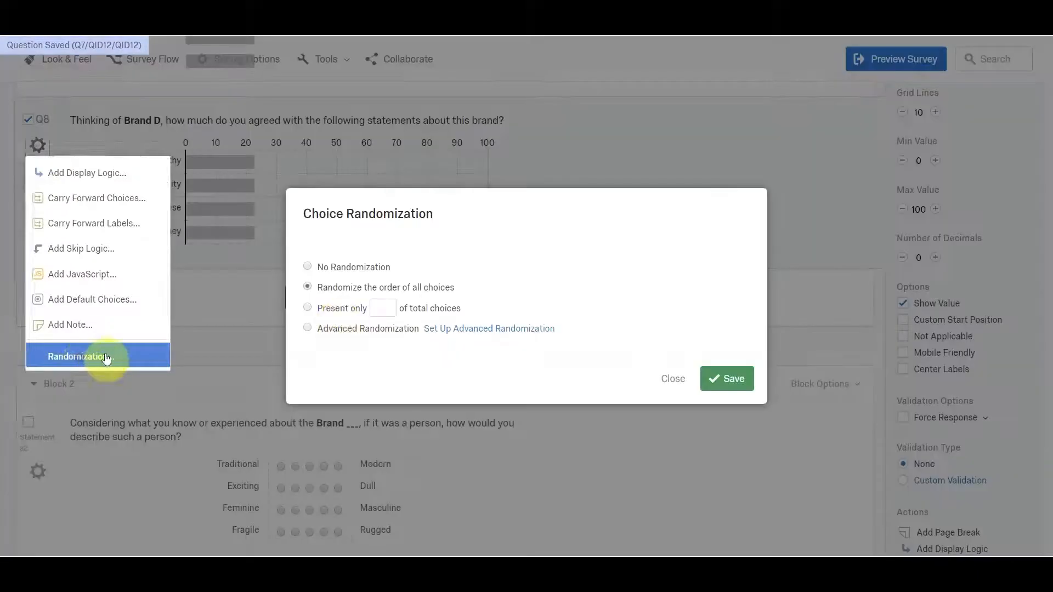
click(739, 381)
scroll(627, 325, up, 5)
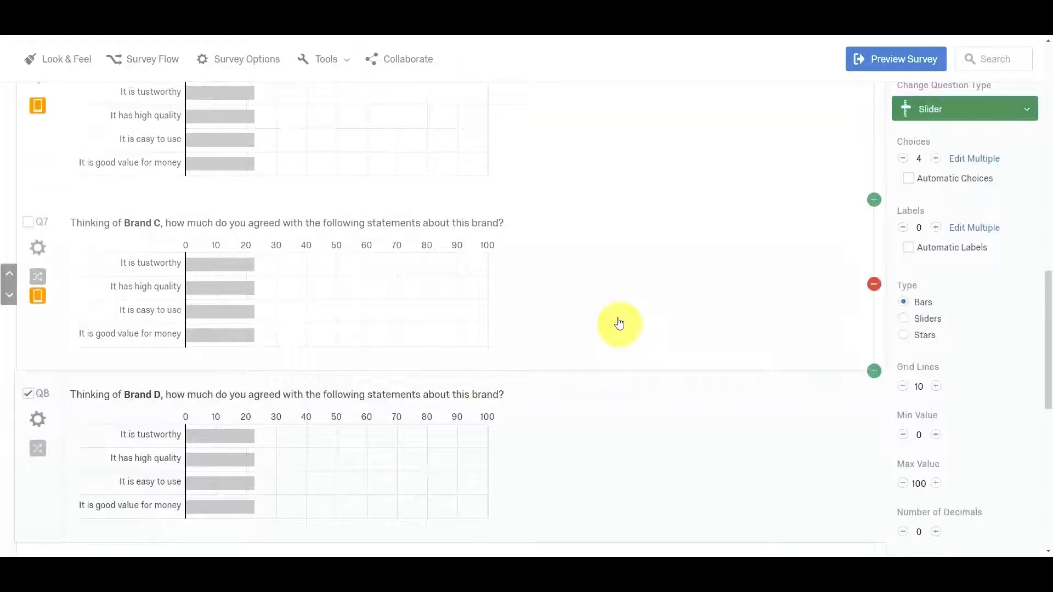
Save the Brand B statements question's choice randomization with the order of all choices randomized.
scroll(134, 287, up, 3)
click(37, 240)
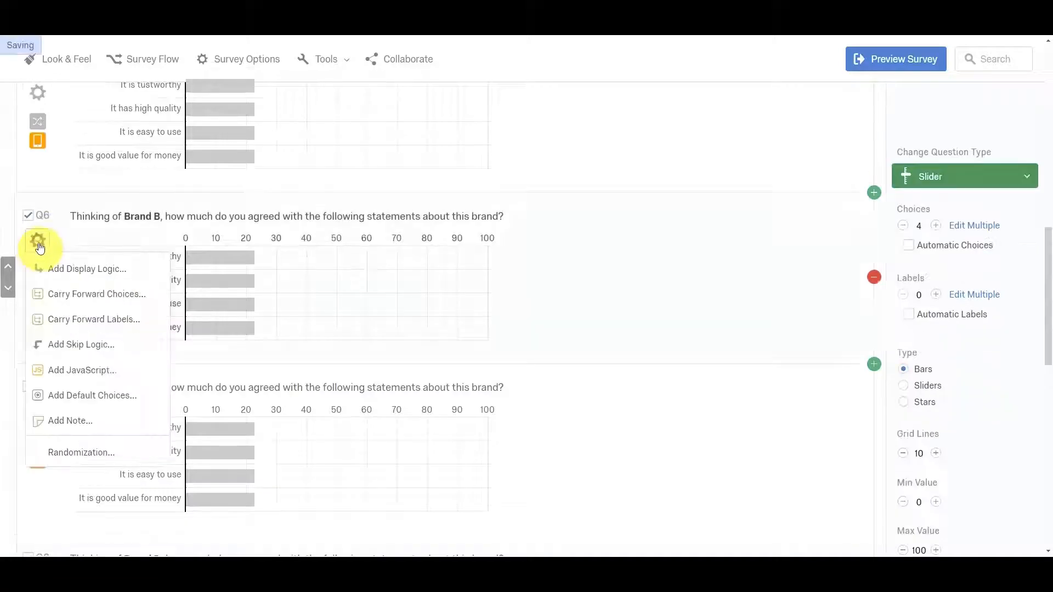
click(76, 452)
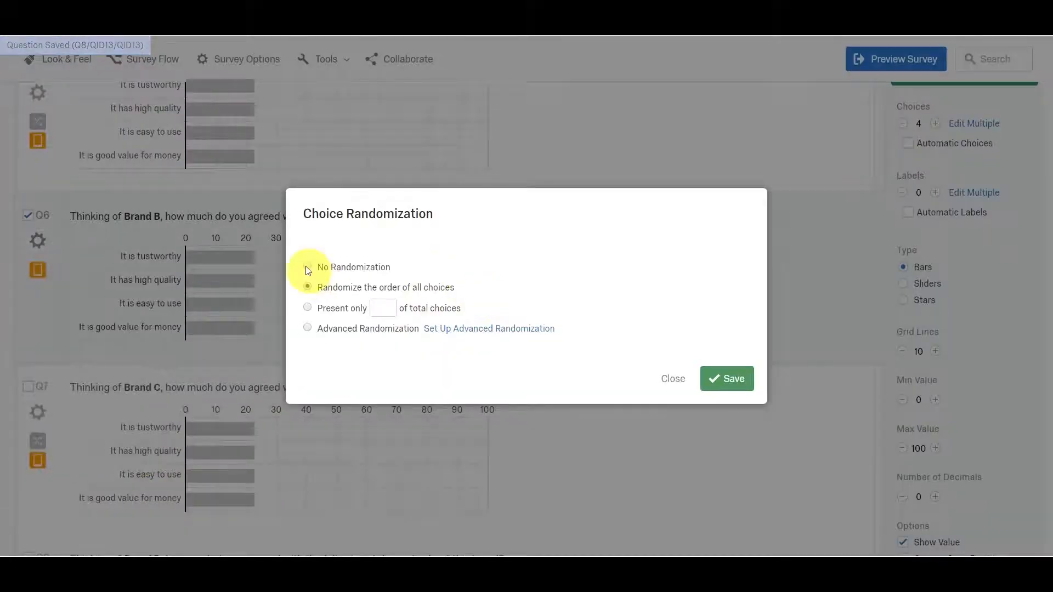
click(722, 378)
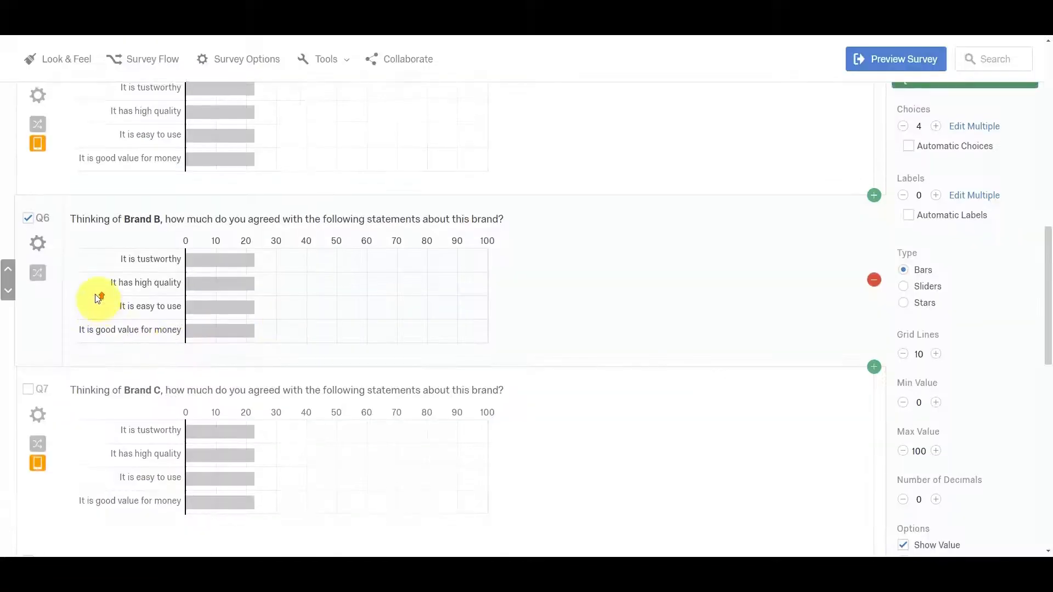
Choose Advanced Randomization for the questions in Block 1 and open its setup.
scroll(270, 263, up, 4)
scroll(600, 249, down, 2)
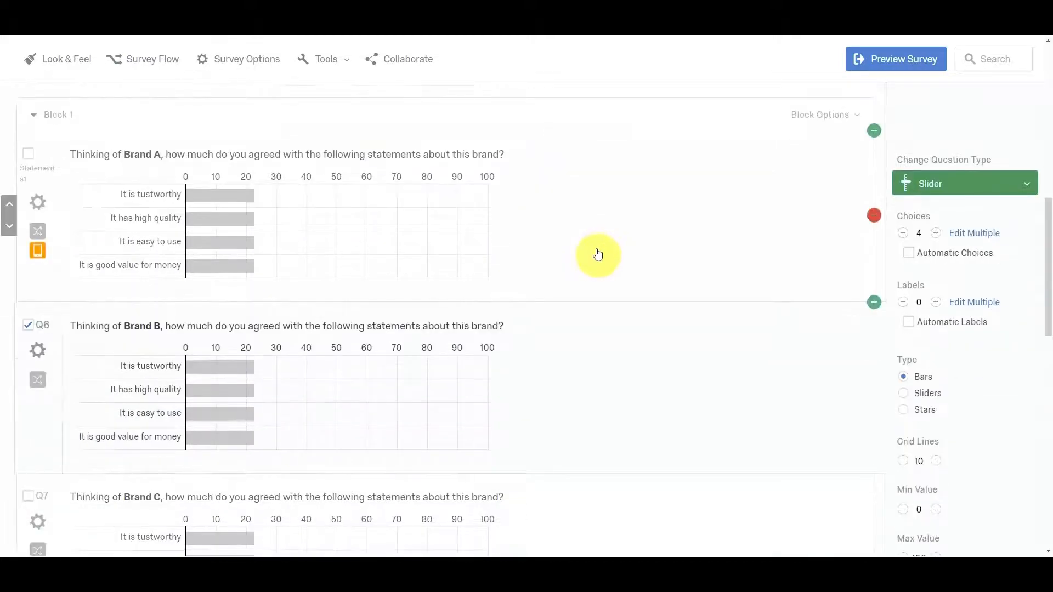
scroll(597, 255, up, 1)
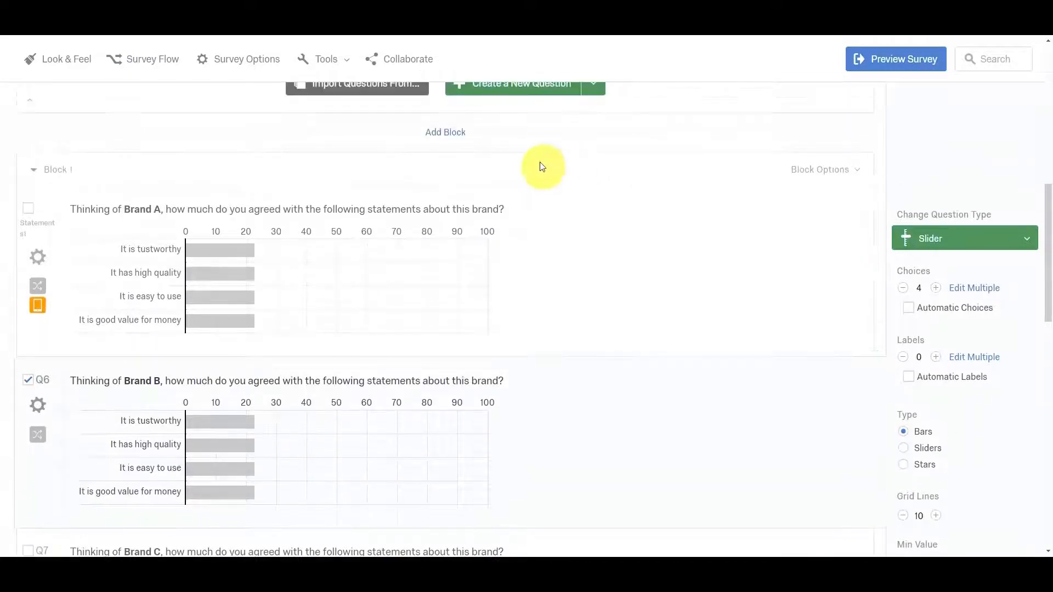
click(841, 174)
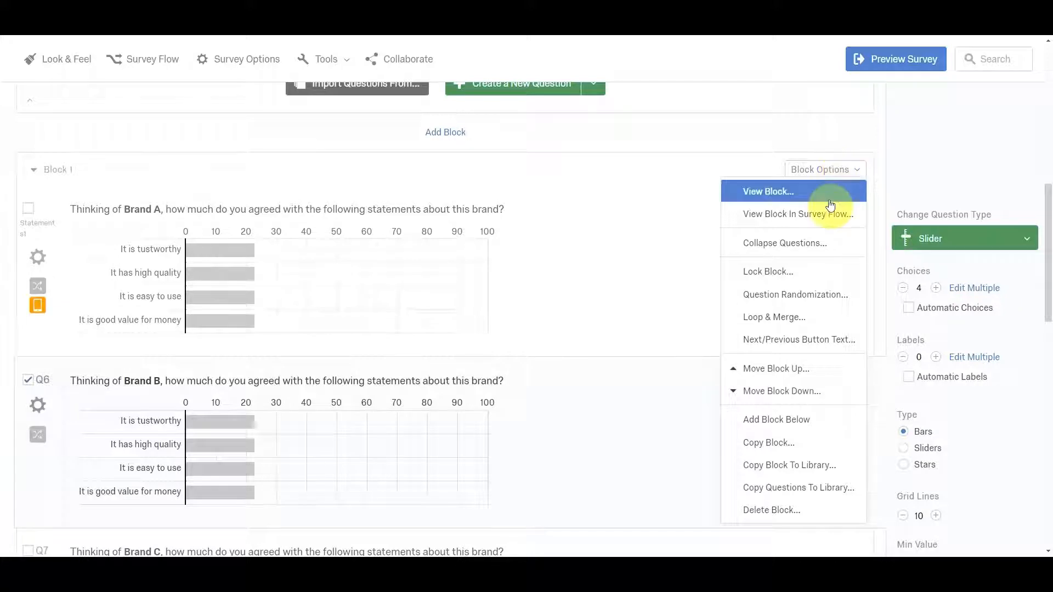
click(822, 298)
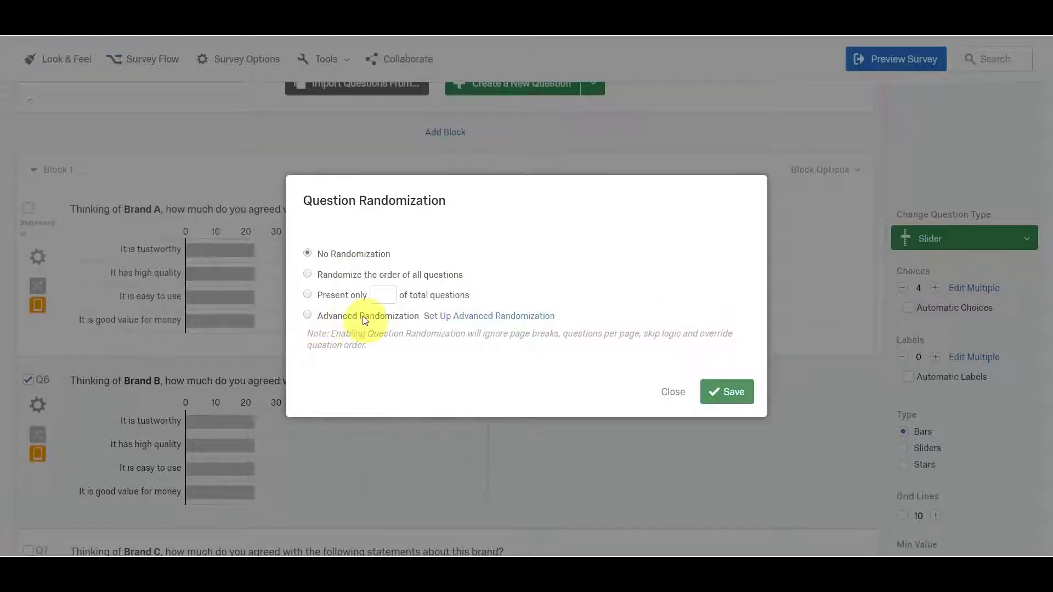
click(307, 316)
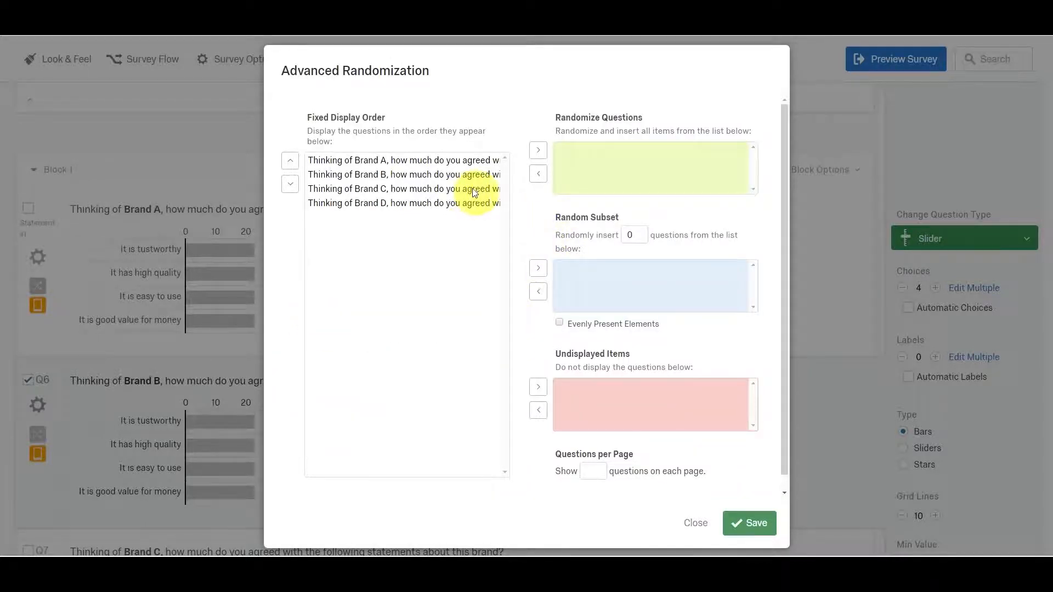
Move the Brand B, Brand C and Brand D questions into the Random Subset, keeping Brand A in the fixed display order.
click(450, 161)
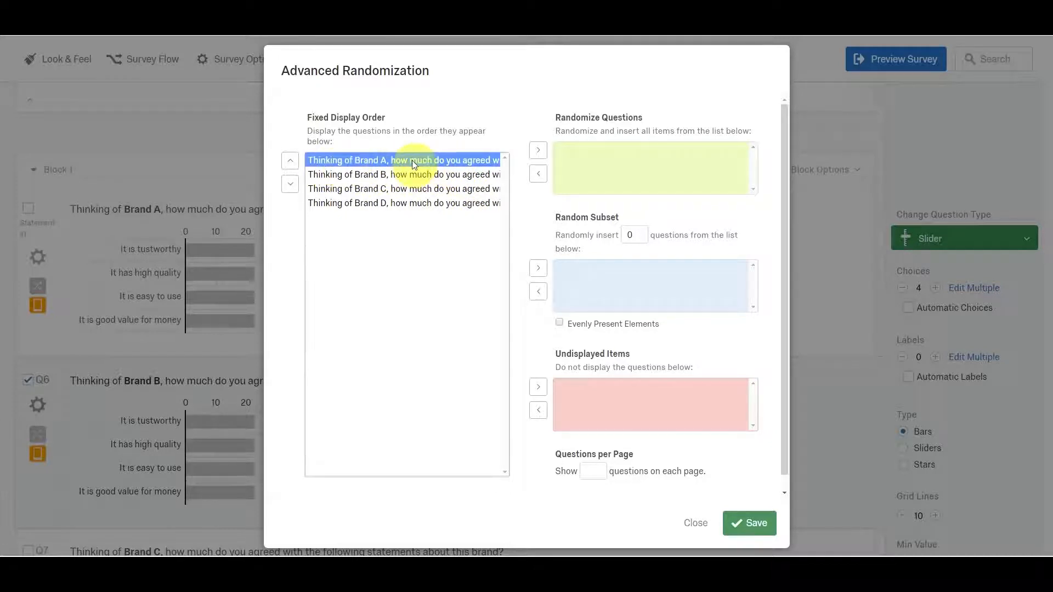
click(387, 174)
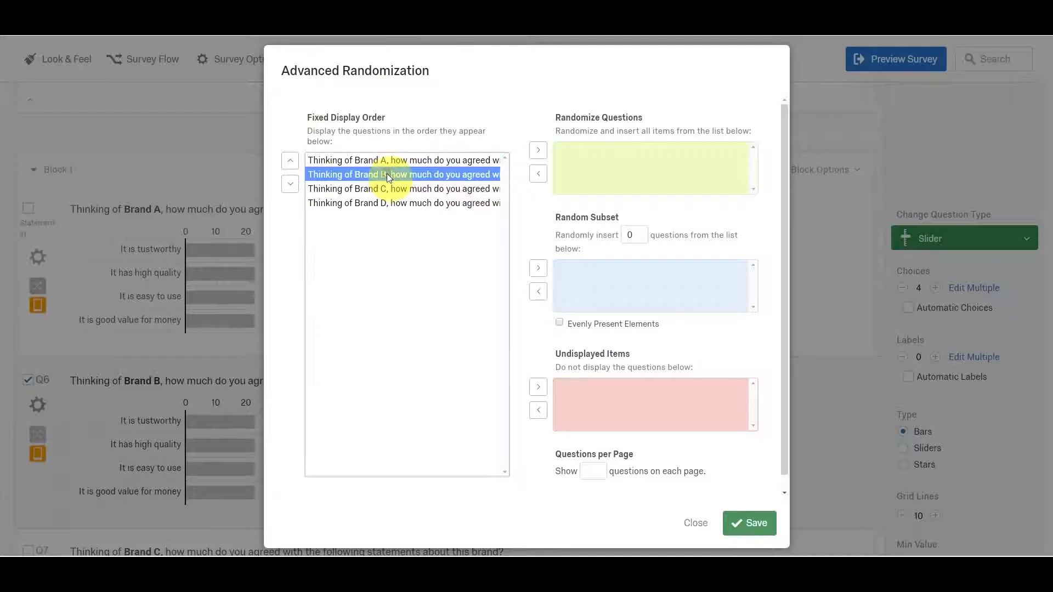
shift+click(401, 204)
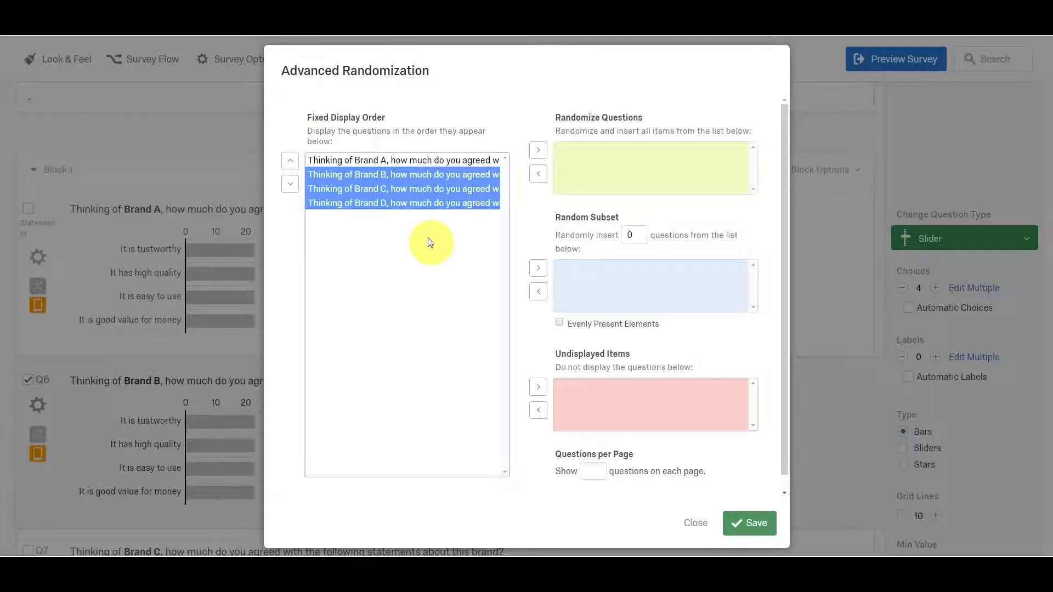
click(539, 268)
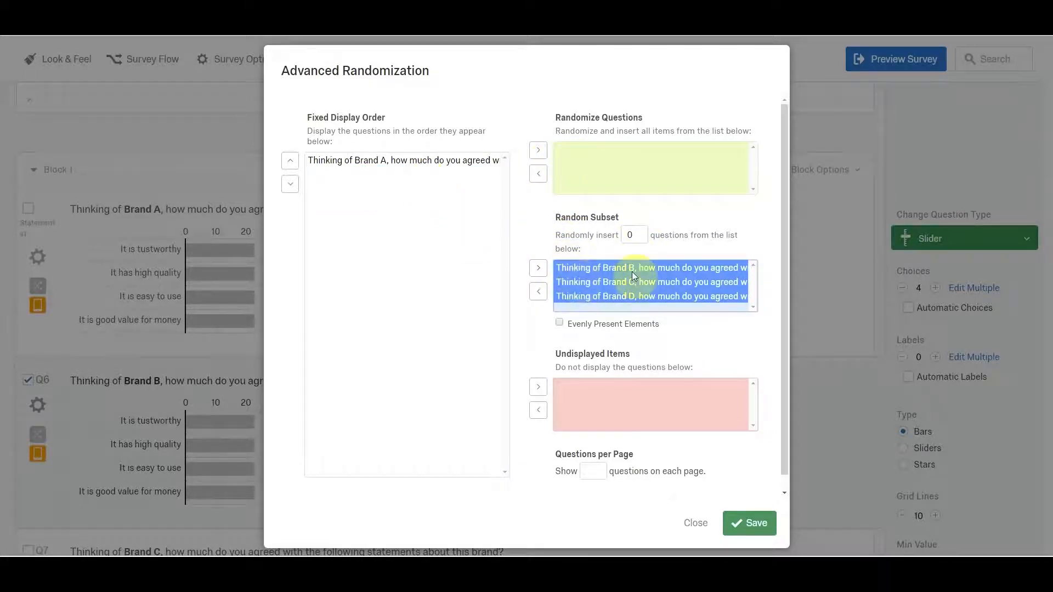
Set the Random Subset to insert 1 question with its elements evenly presented, and save the element counts.
scroll(635, 271, down, 1)
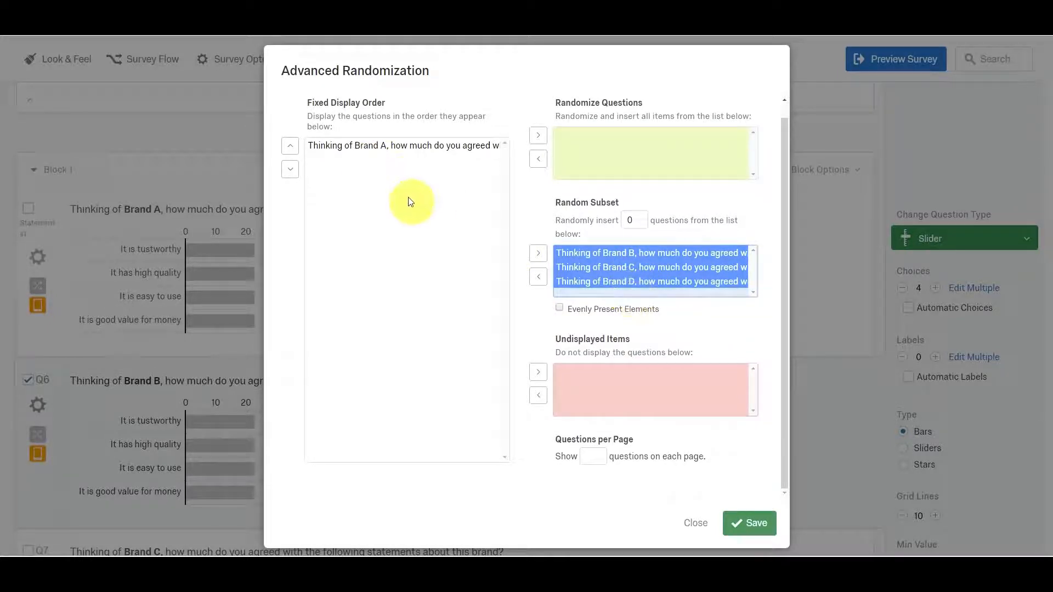
click(630, 220)
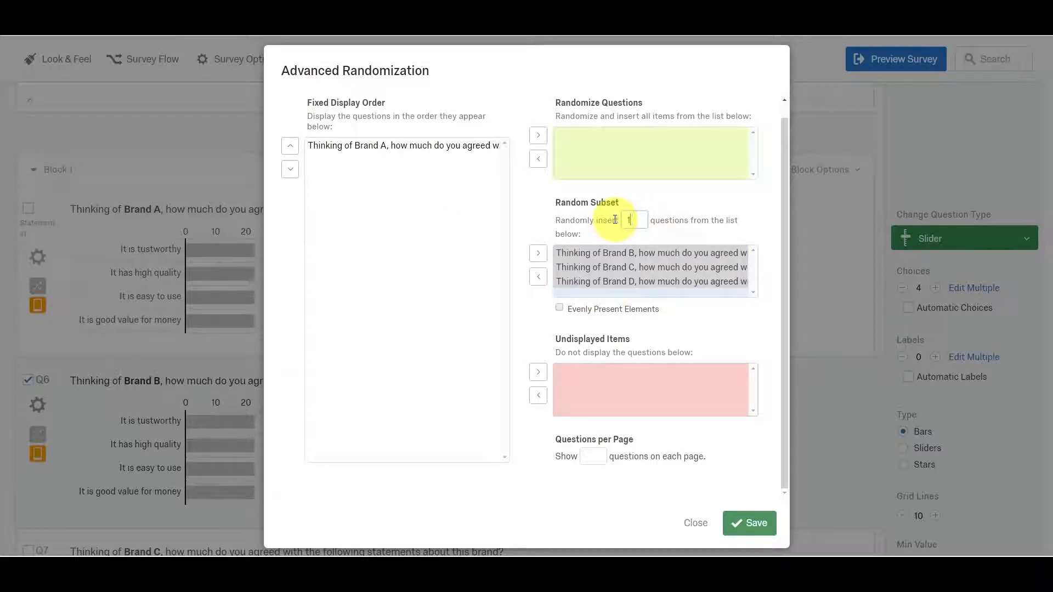
click(537, 317)
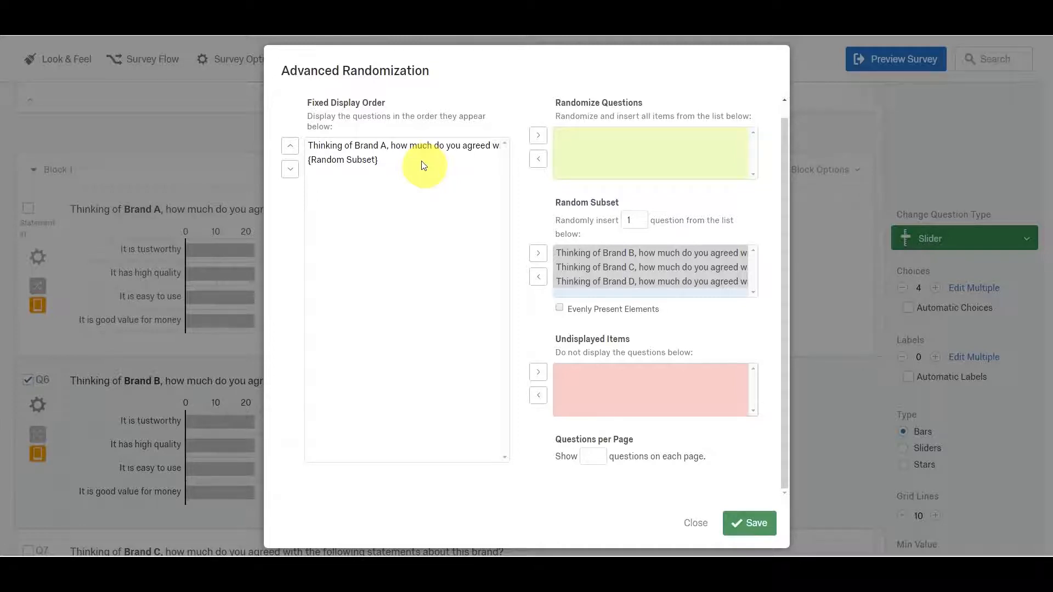
click(560, 308)
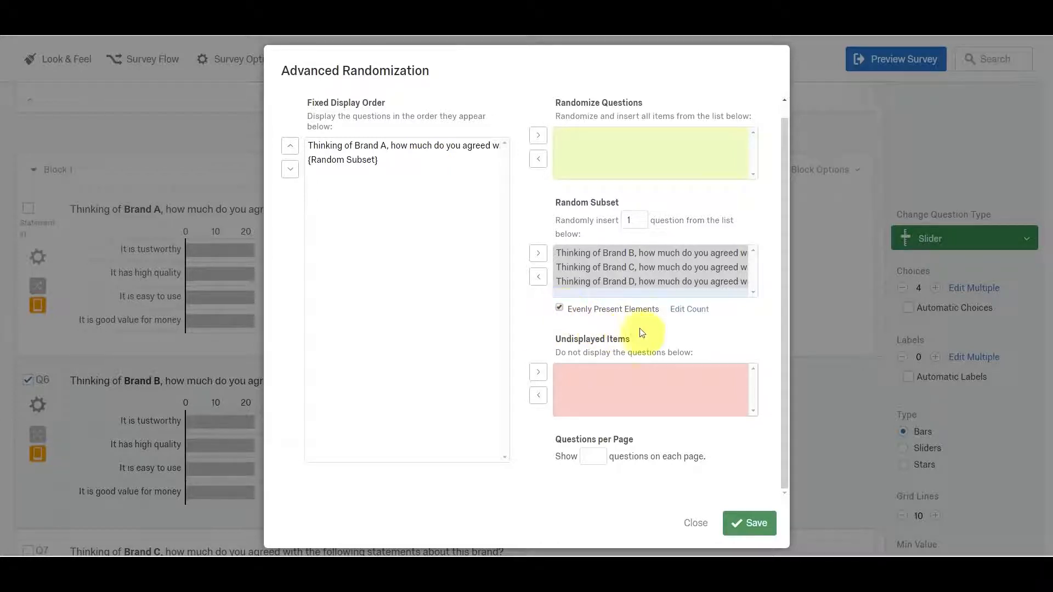
click(687, 310)
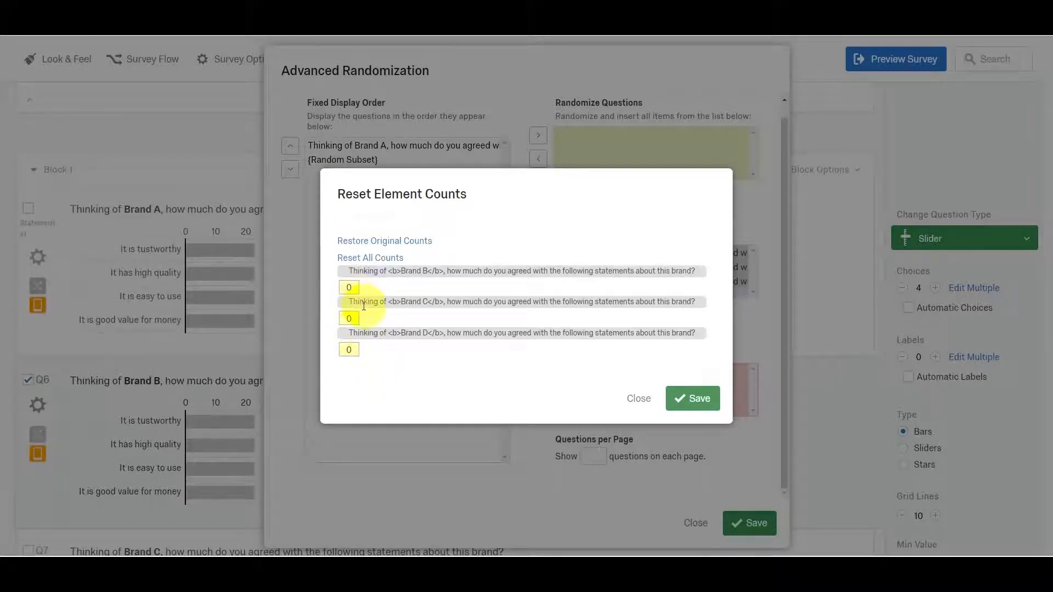
click(685, 404)
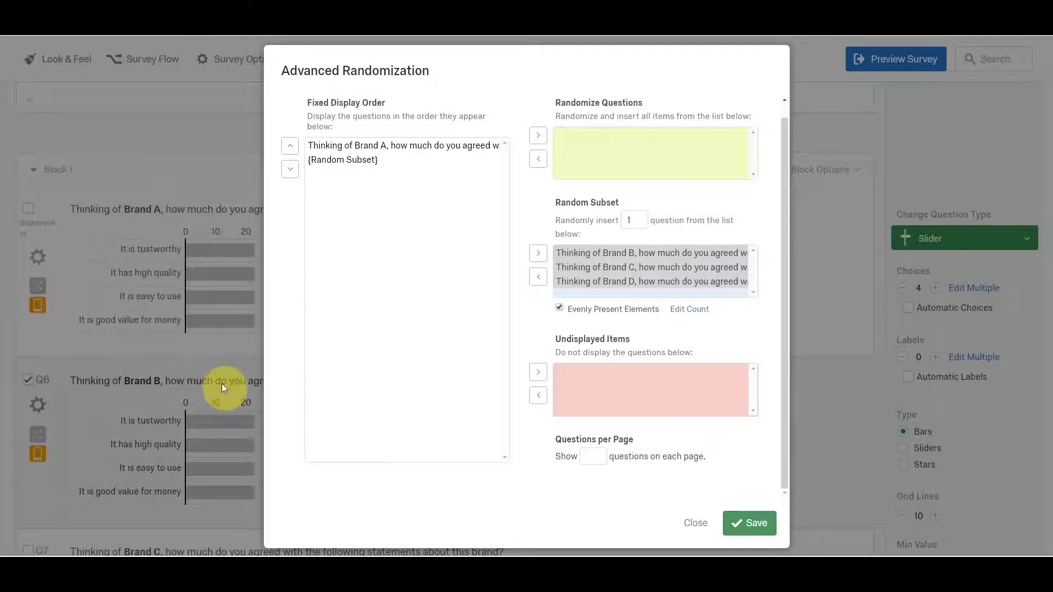
Set Block 1 to show 1 question on each page and save the advanced question randomization.
click(596, 455)
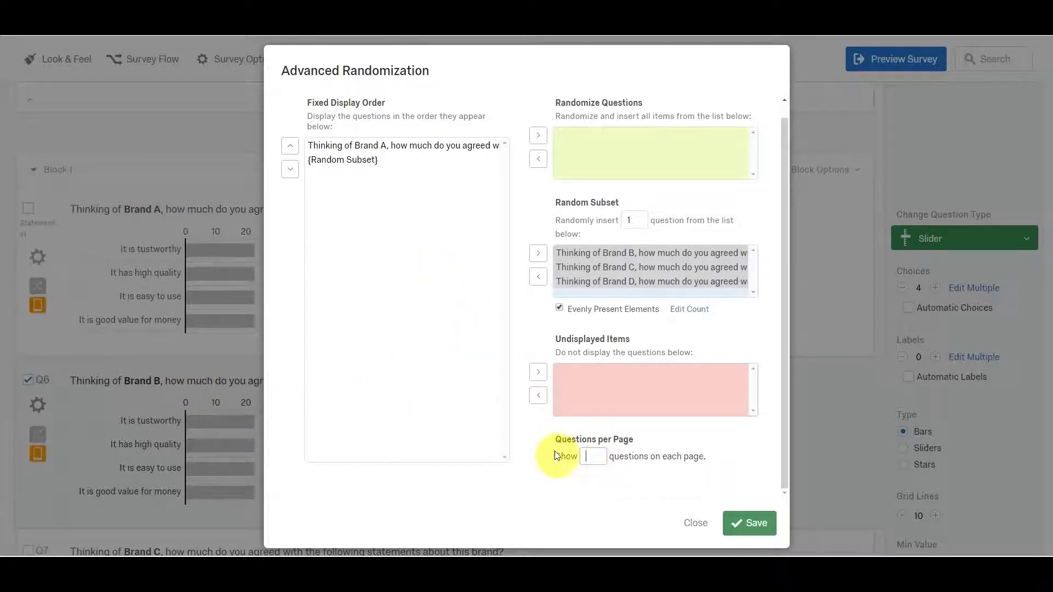
text(1)
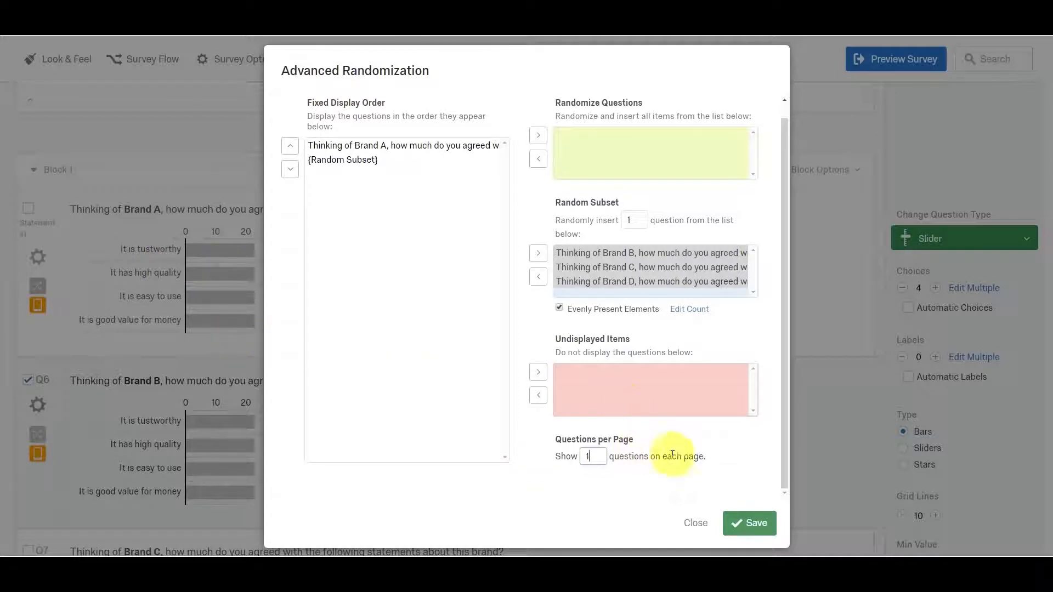
click(753, 524)
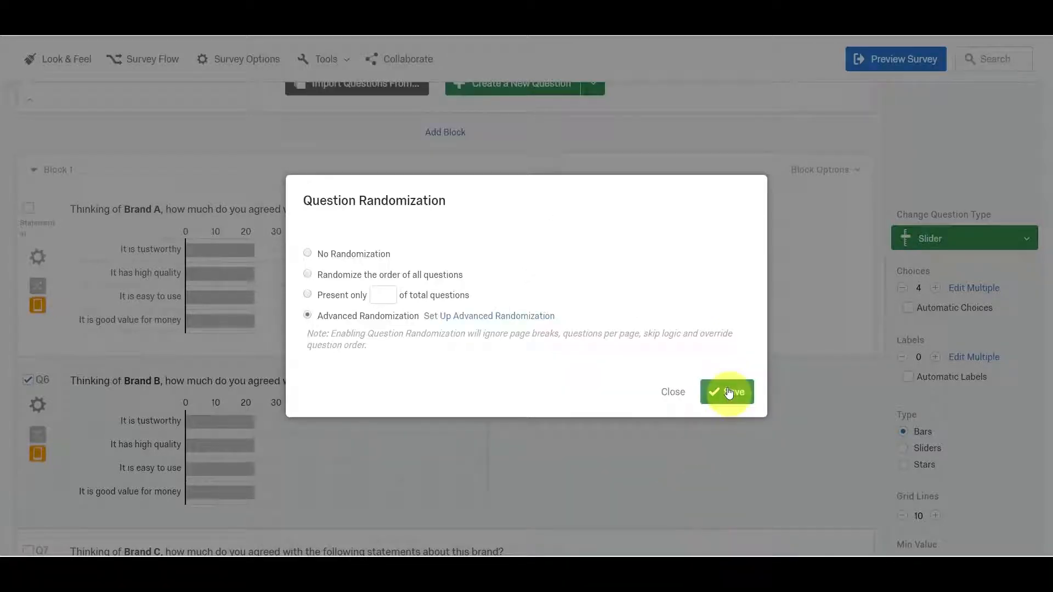
click(729, 391)
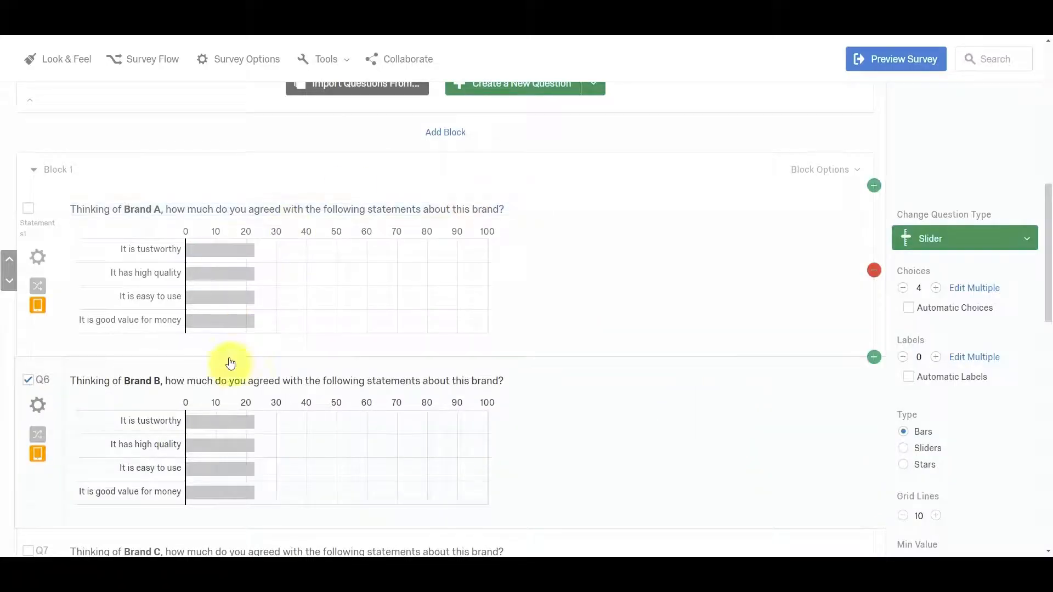
Review the brand familiarity question and the per-brand statements questions in Block 1.
scroll(462, 297, up, 3)
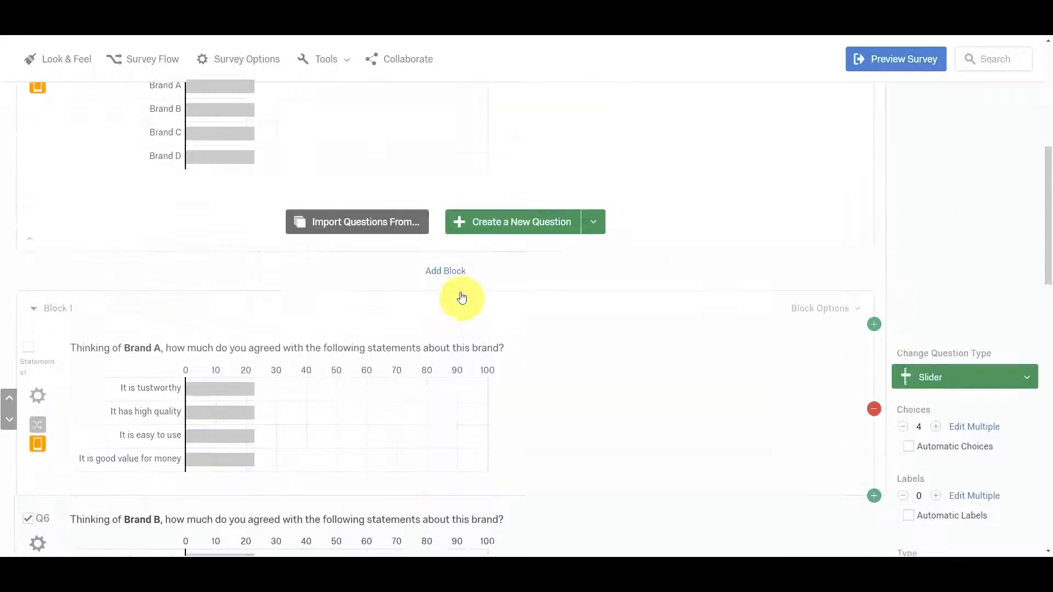
scroll(462, 296, down, 3)
scroll(526, 407, down, 5)
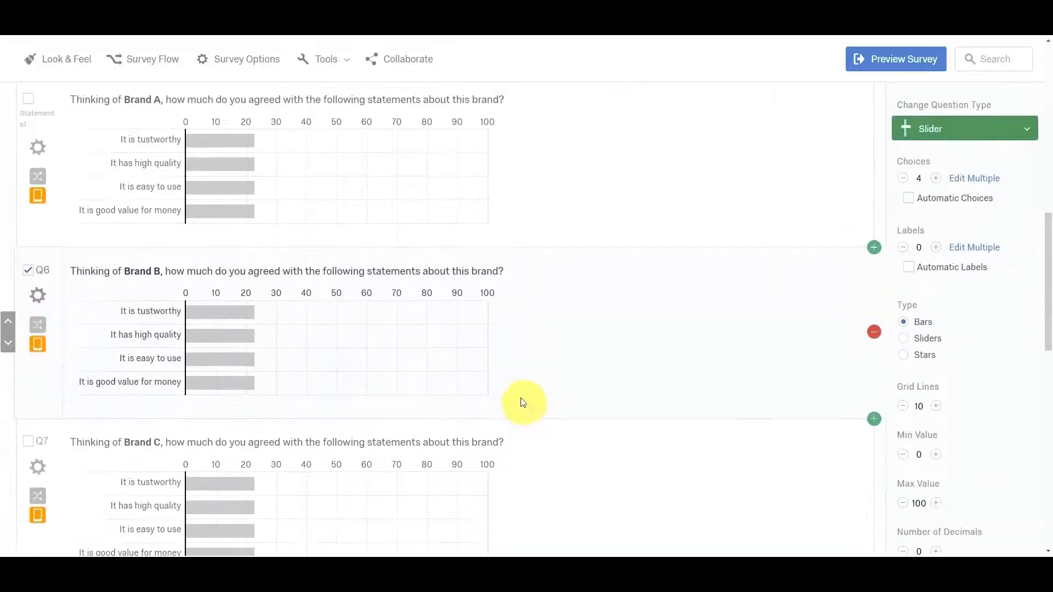
scroll(520, 400, up, 10)
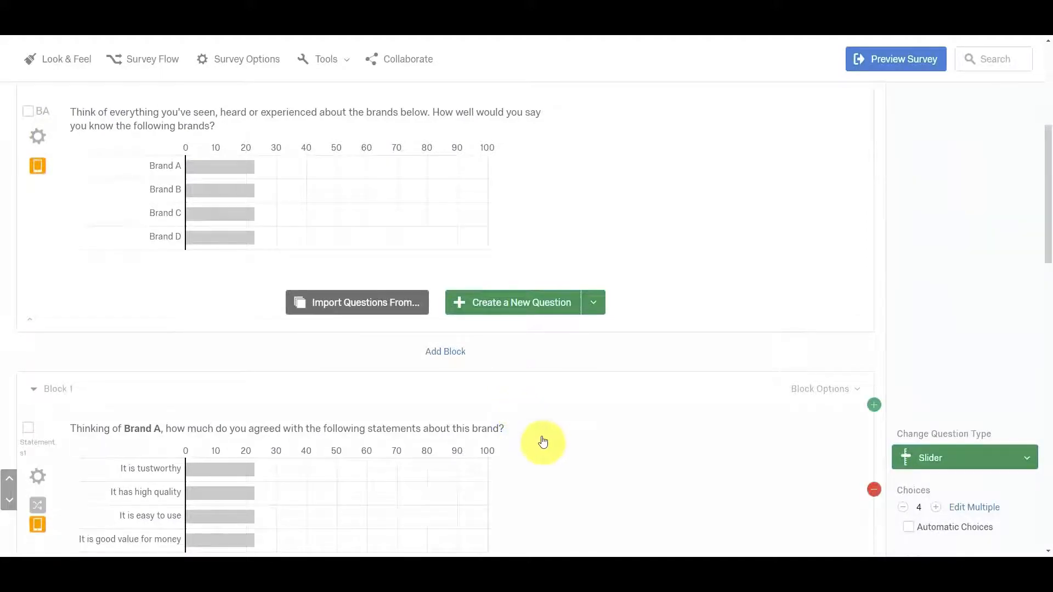
scroll(540, 436, down, 2)
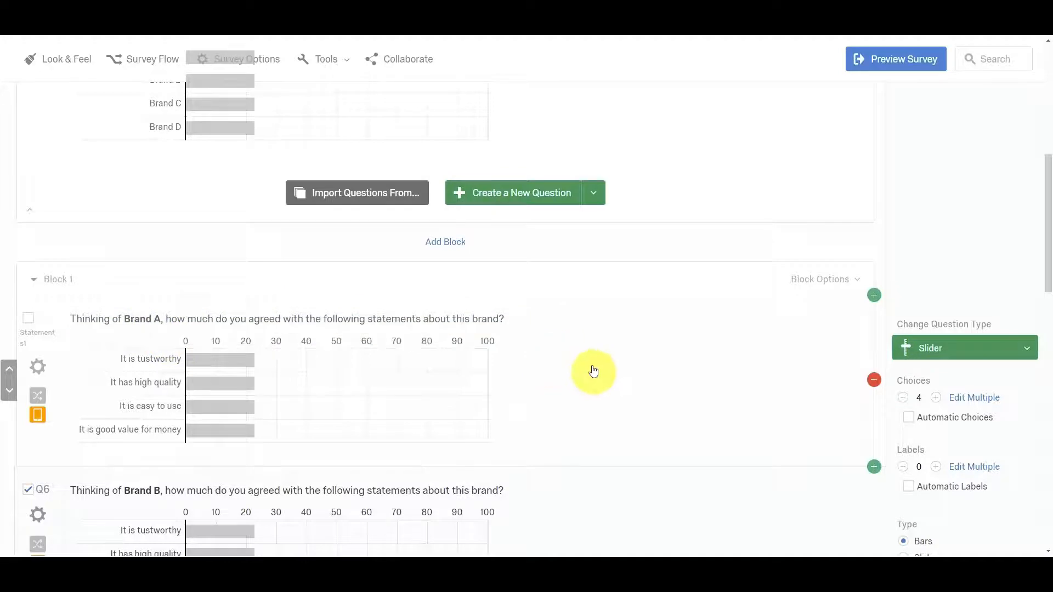
scroll(593, 370, up, 3)
scroll(594, 370, down, 2)
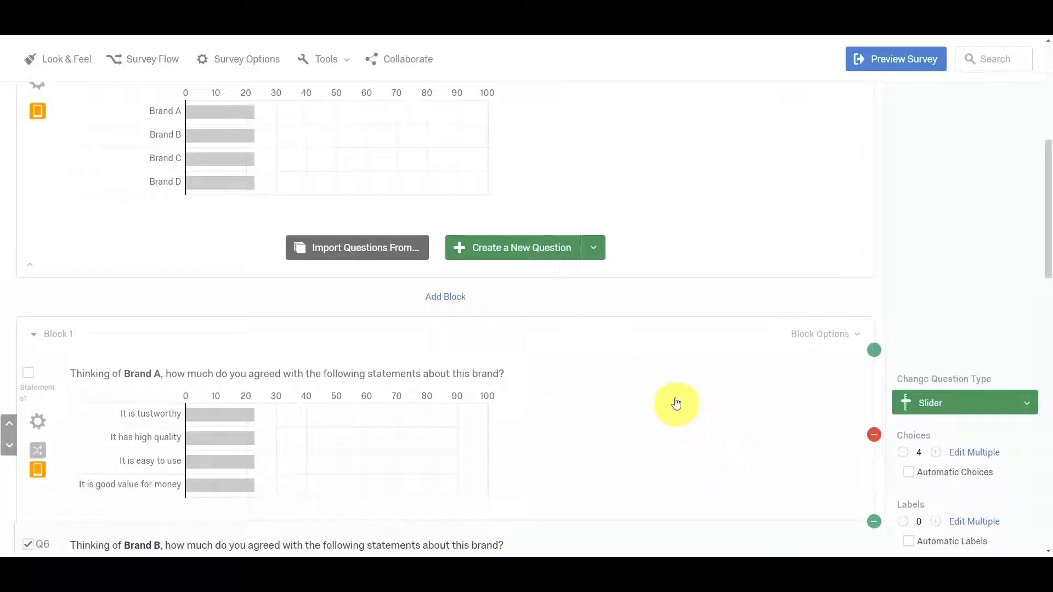
scroll(676, 404, down, 2)
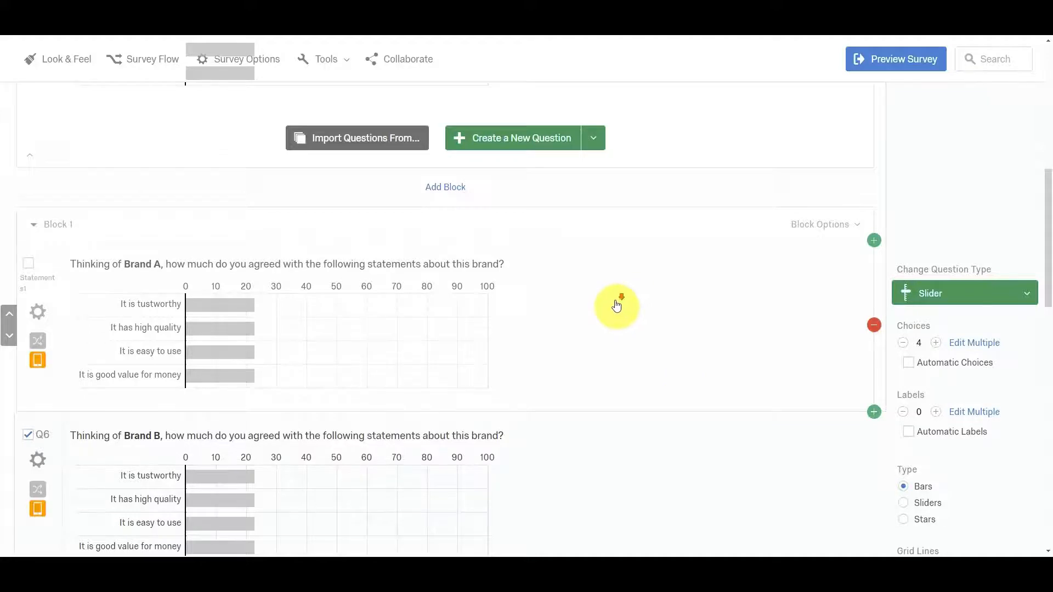
scroll(615, 301, down, 1)
scroll(615, 301, up, 1)
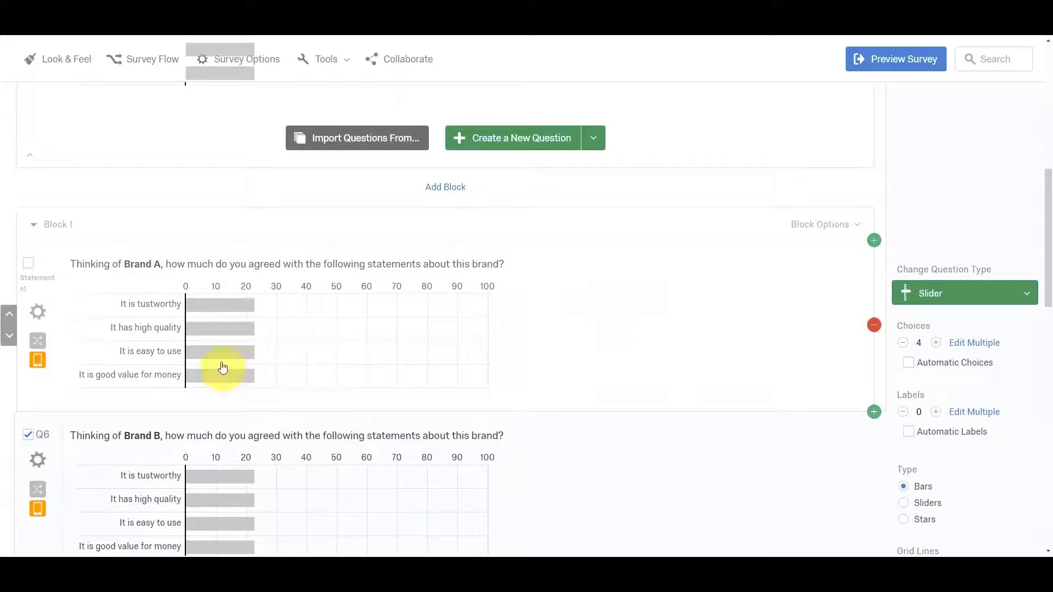
Add display logic to the Brand A statements question so it shows only if Brand A in question BA Is Greater Than 20.
click(37, 312)
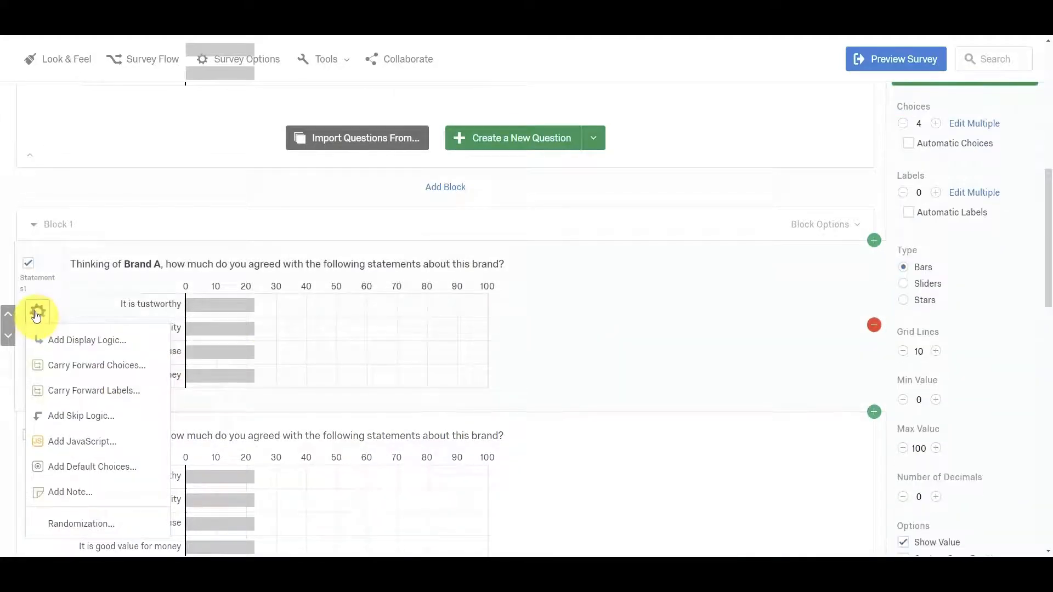
click(54, 341)
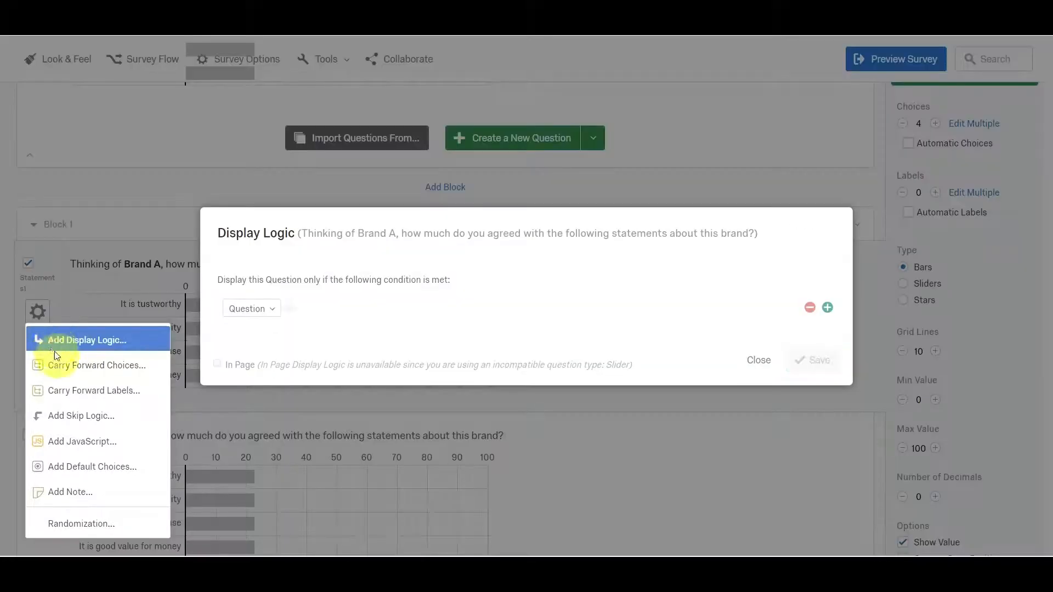
click(273, 310)
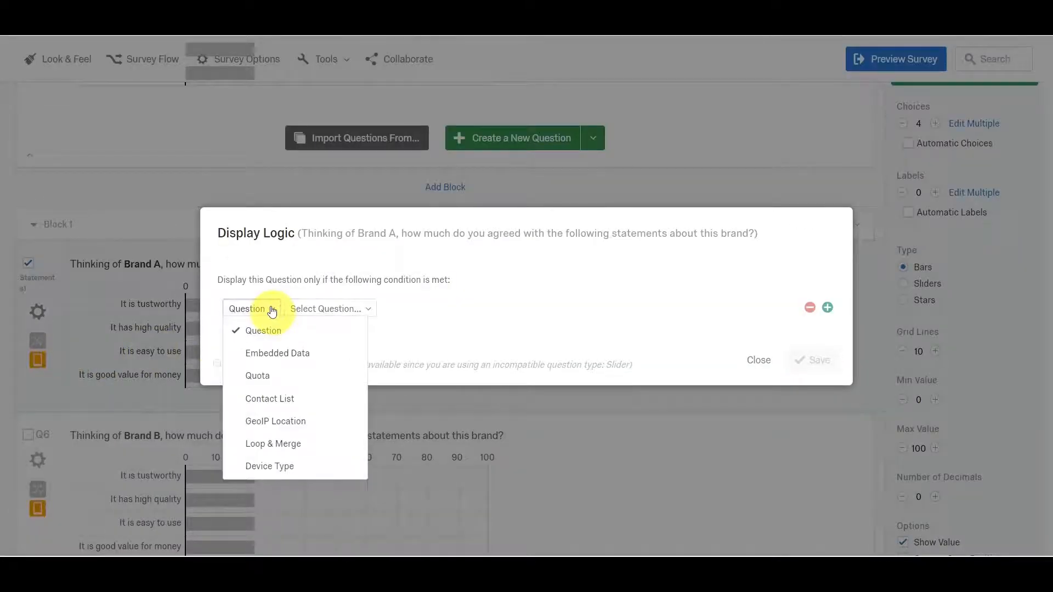
click(272, 309)
click(341, 311)
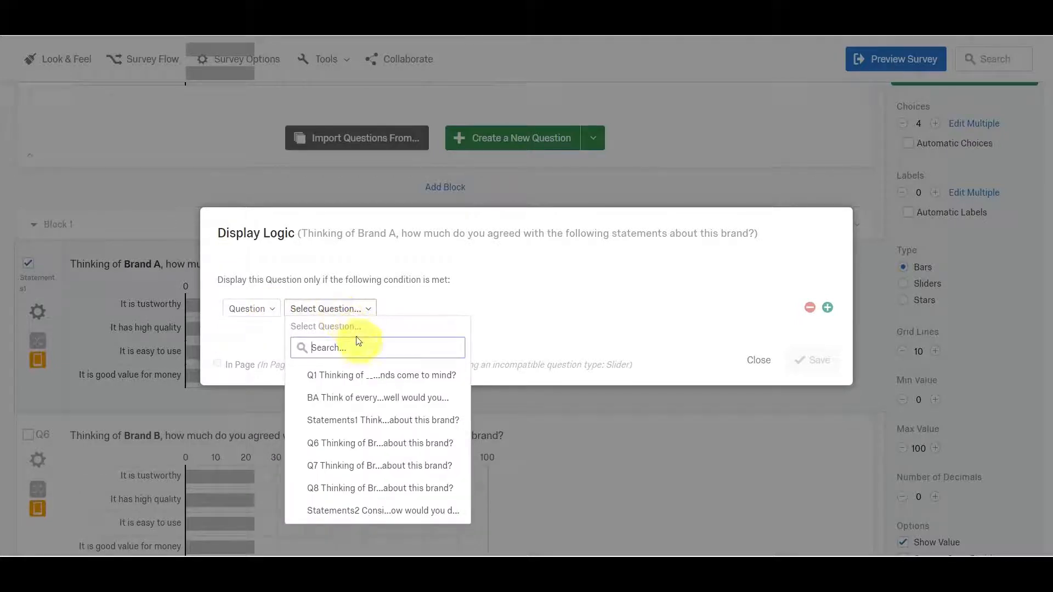
click(366, 404)
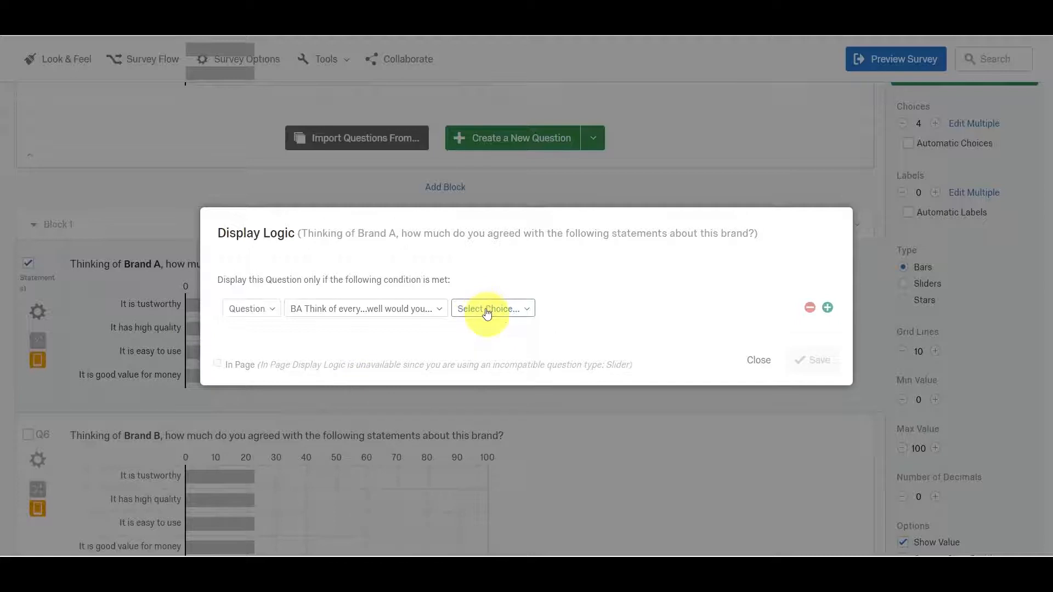
click(486, 311)
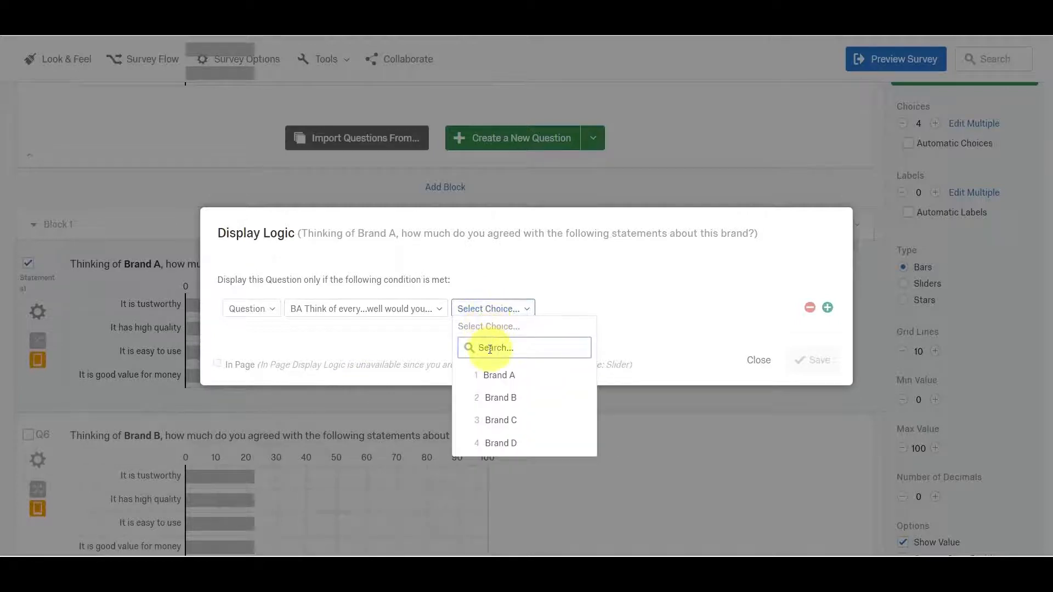
click(496, 378)
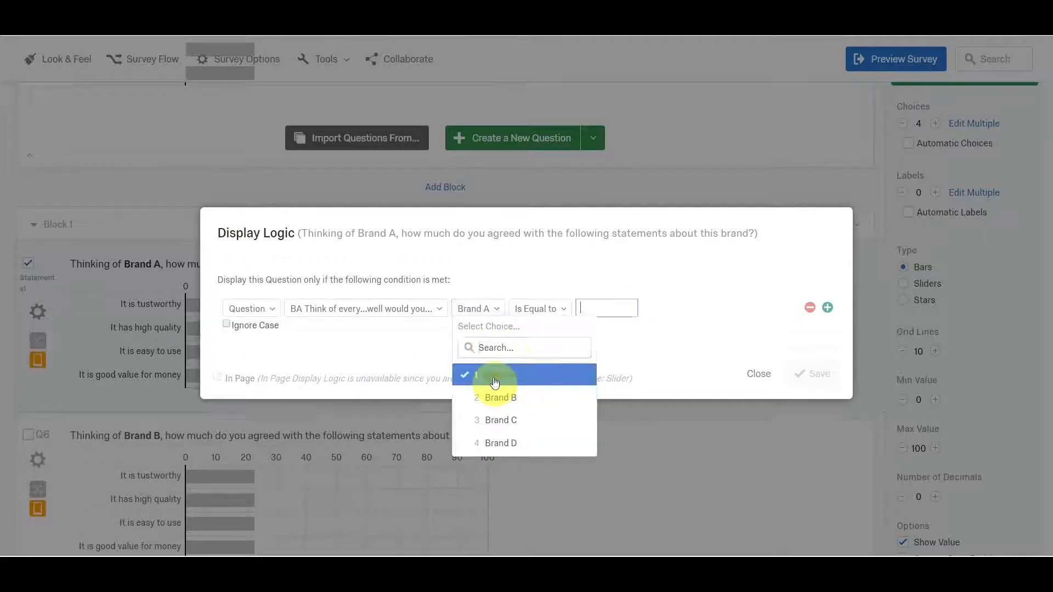
click(563, 304)
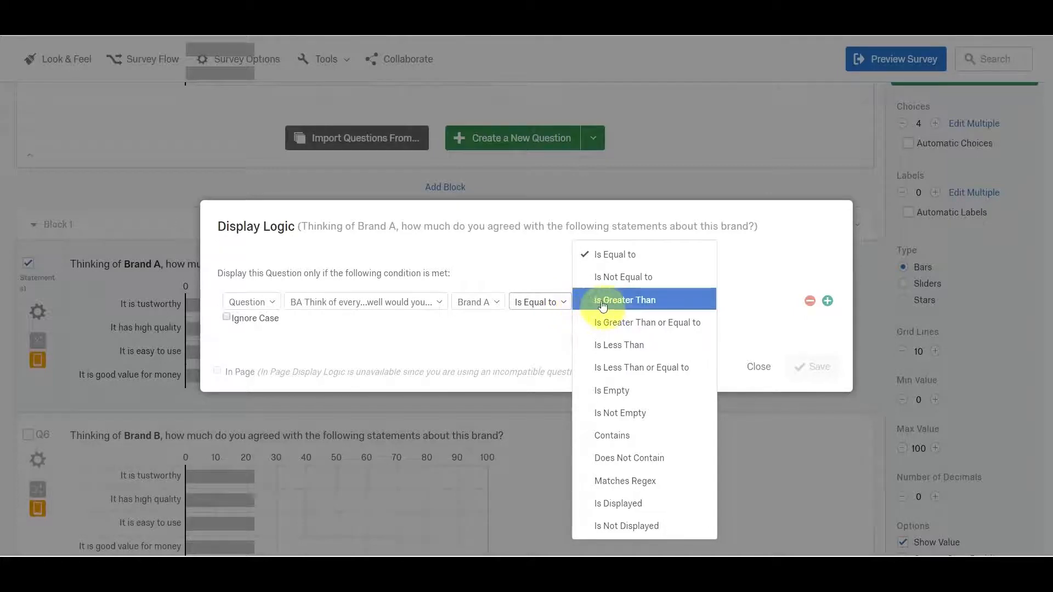
click(606, 305)
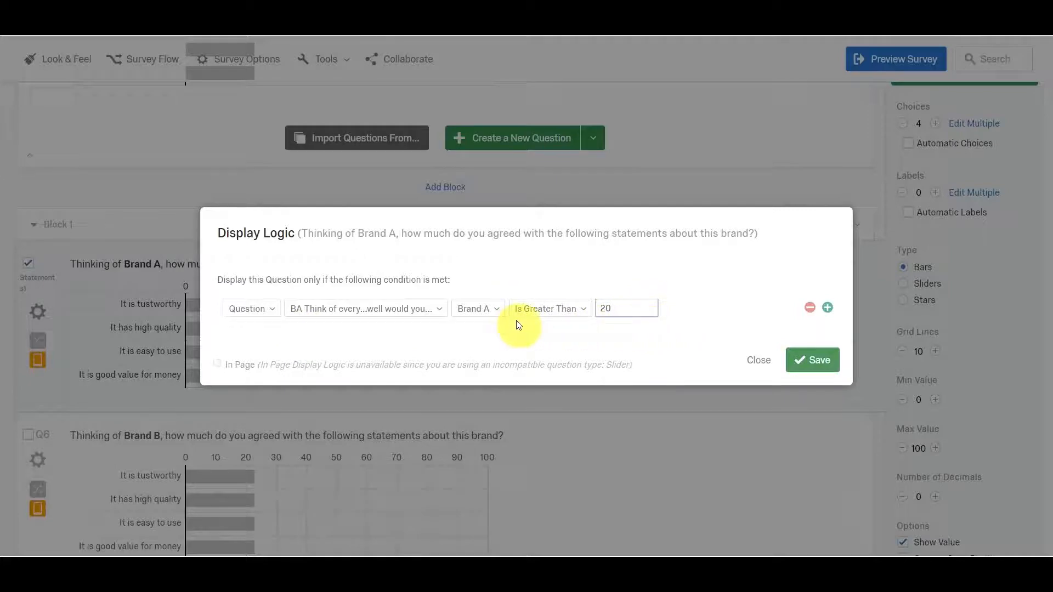
click(811, 360)
Add display logic to the Brand B statements question (Q6) with the condition that Brand B in question BA Is Equal to 20.
scroll(314, 376, down, 1)
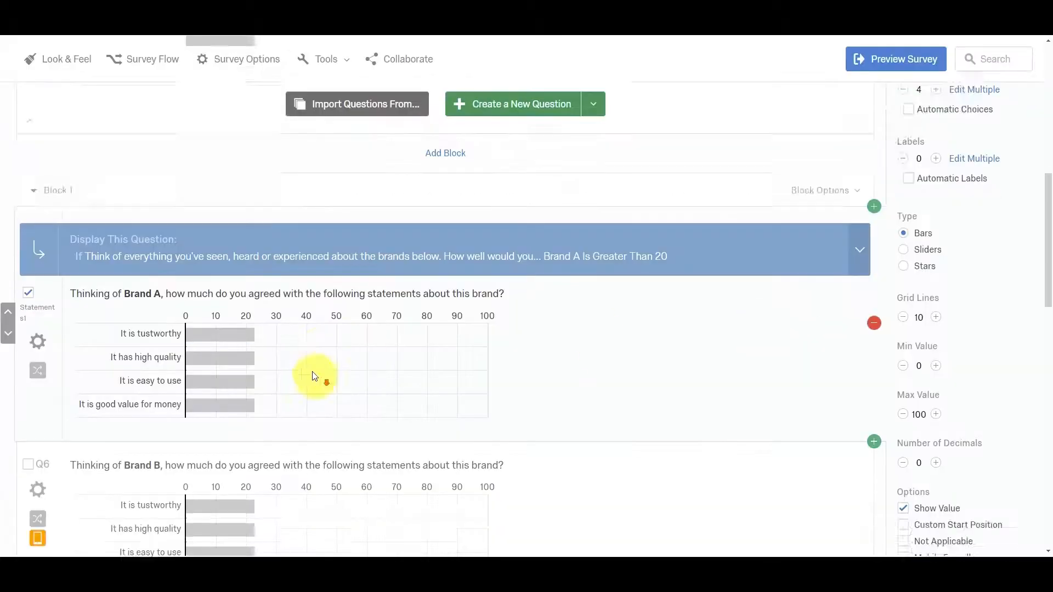
scroll(315, 376, down, 3)
click(38, 302)
click(65, 332)
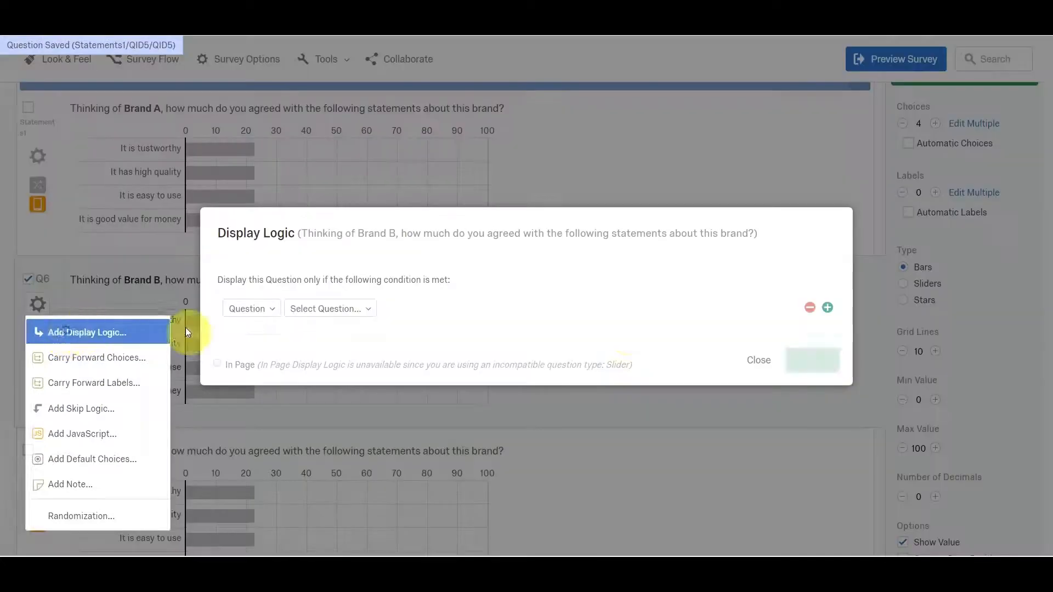
click(362, 308)
click(367, 396)
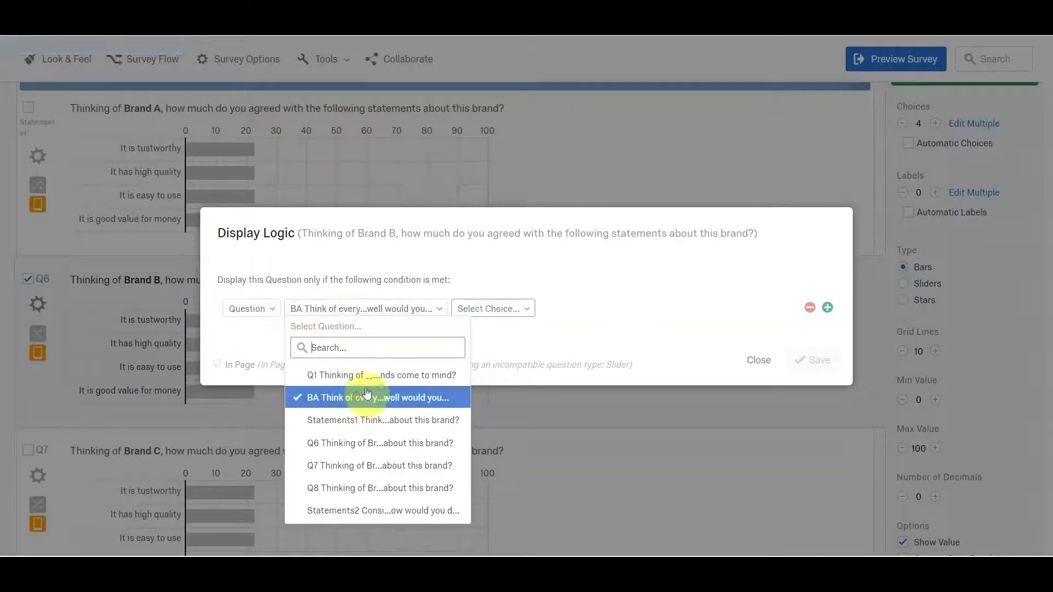
click(477, 307)
click(512, 398)
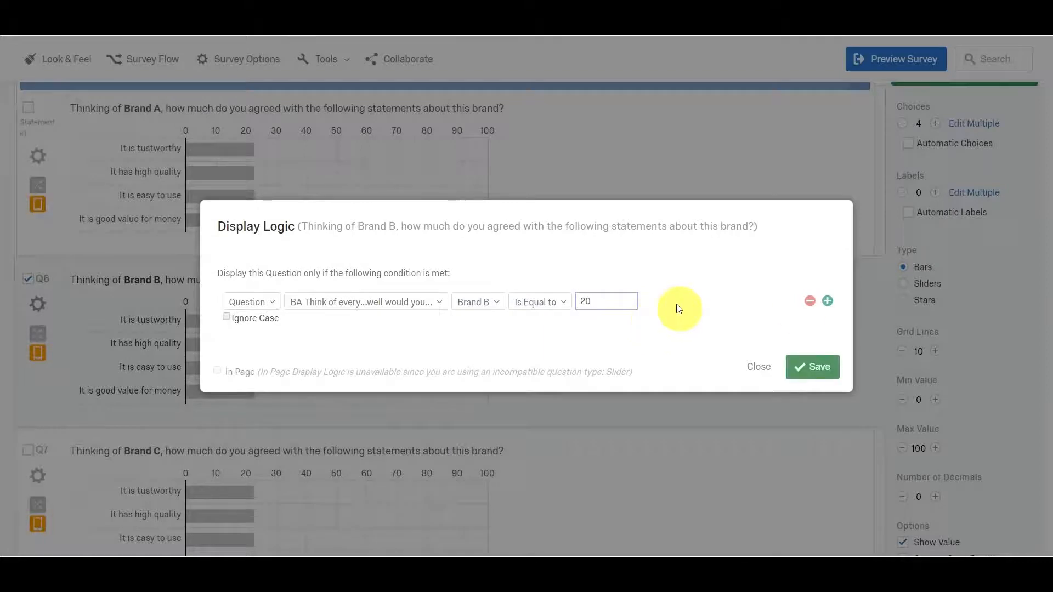
click(810, 367)
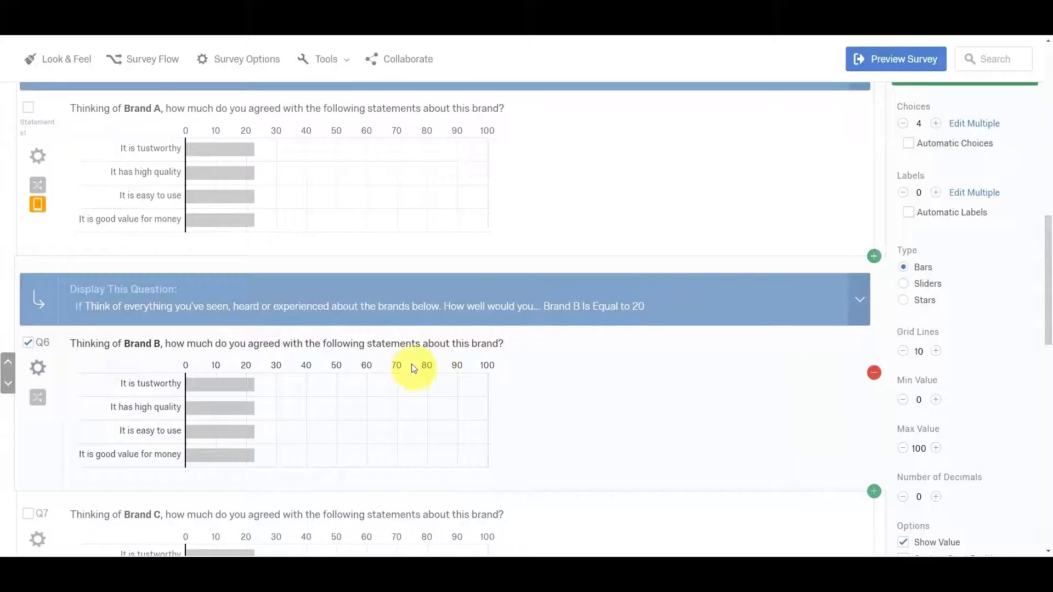
Add display logic to the Brand C statements question (Q7) with the condition that Brand C in question BA Is Equal to 20.
scroll(356, 359, down, 3)
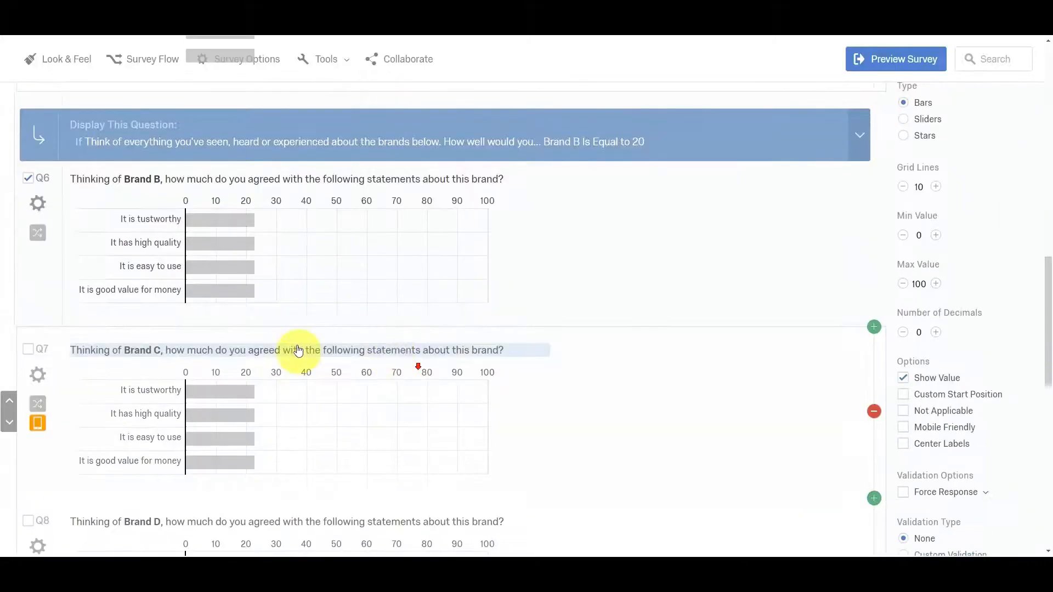
click(26, 349)
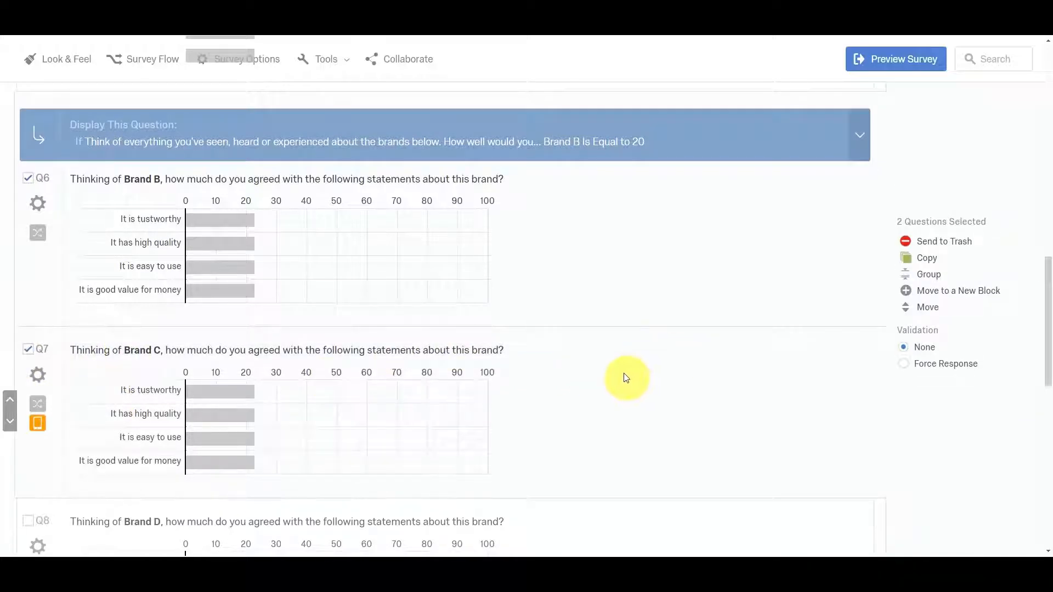
click(27, 348)
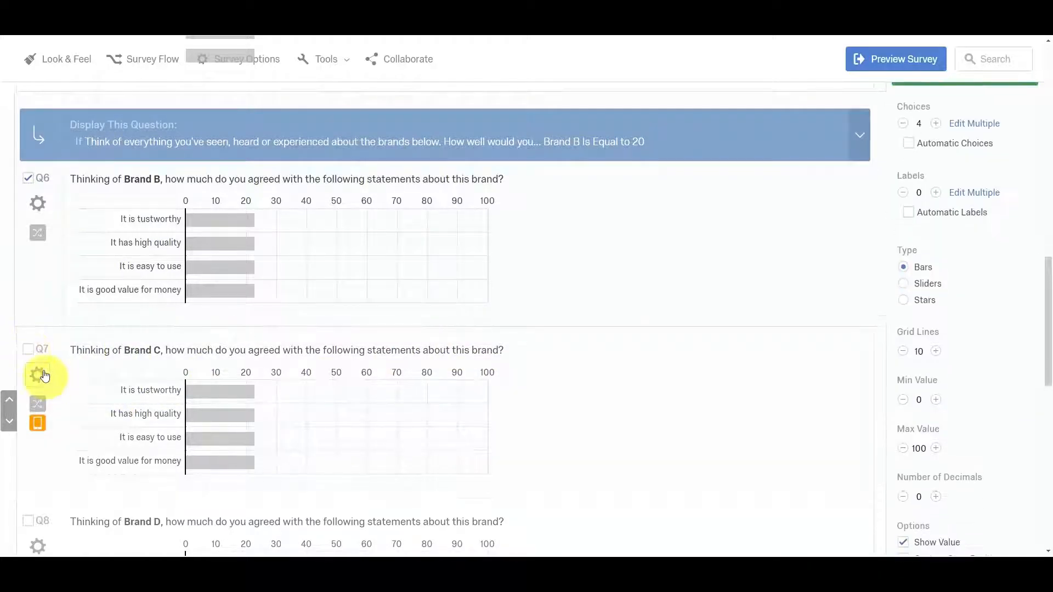
click(43, 375)
click(124, 164)
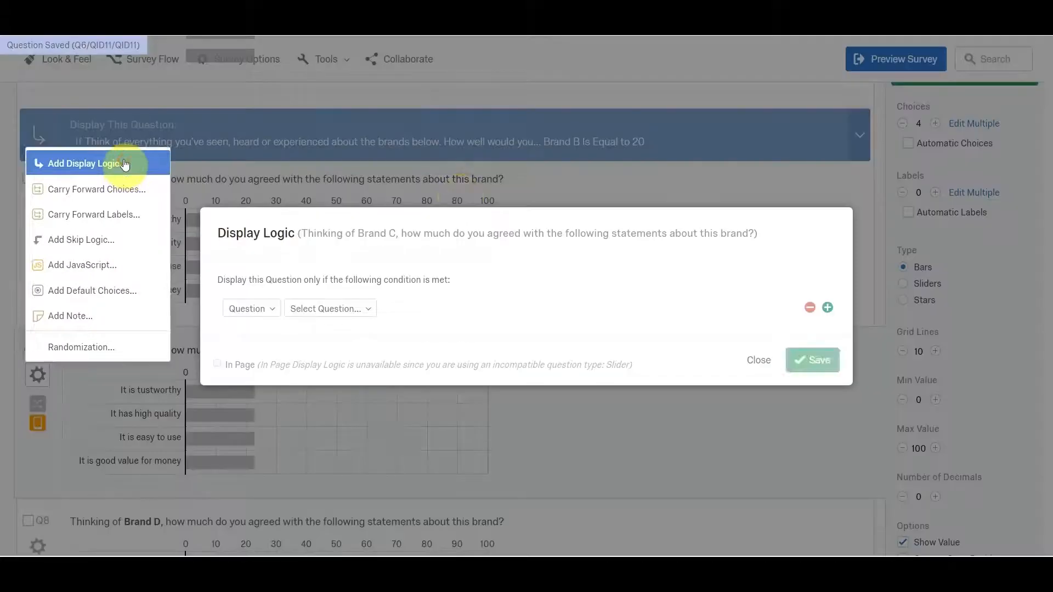
click(341, 307)
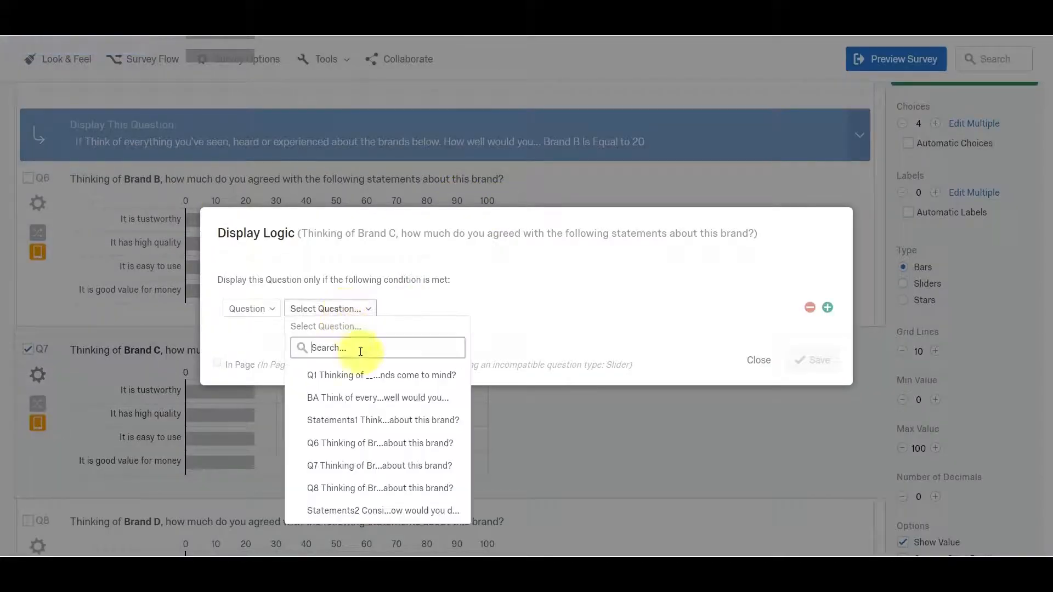
click(377, 397)
click(515, 308)
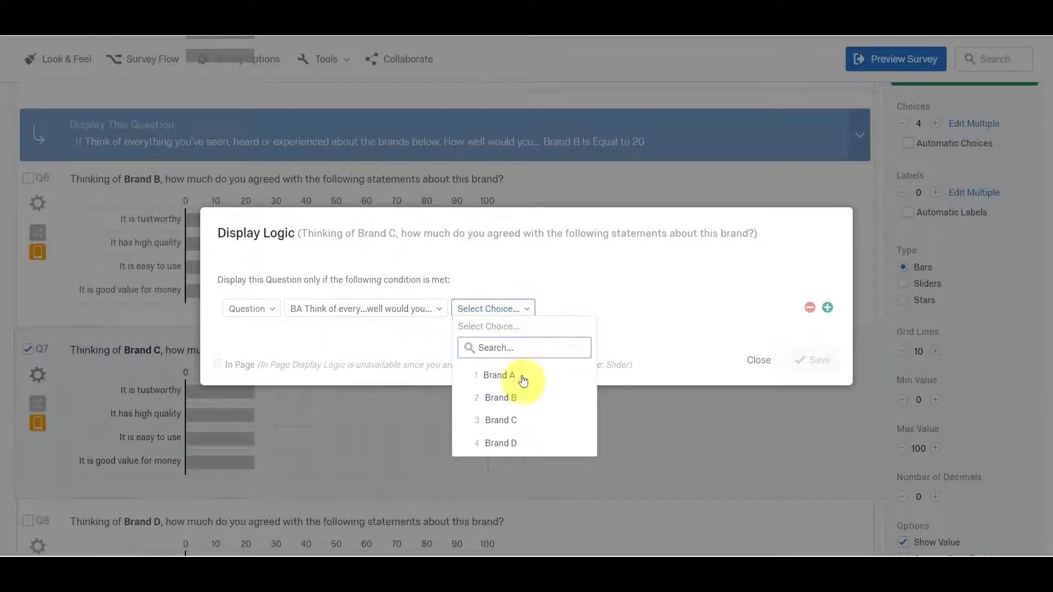
click(519, 421)
click(594, 301)
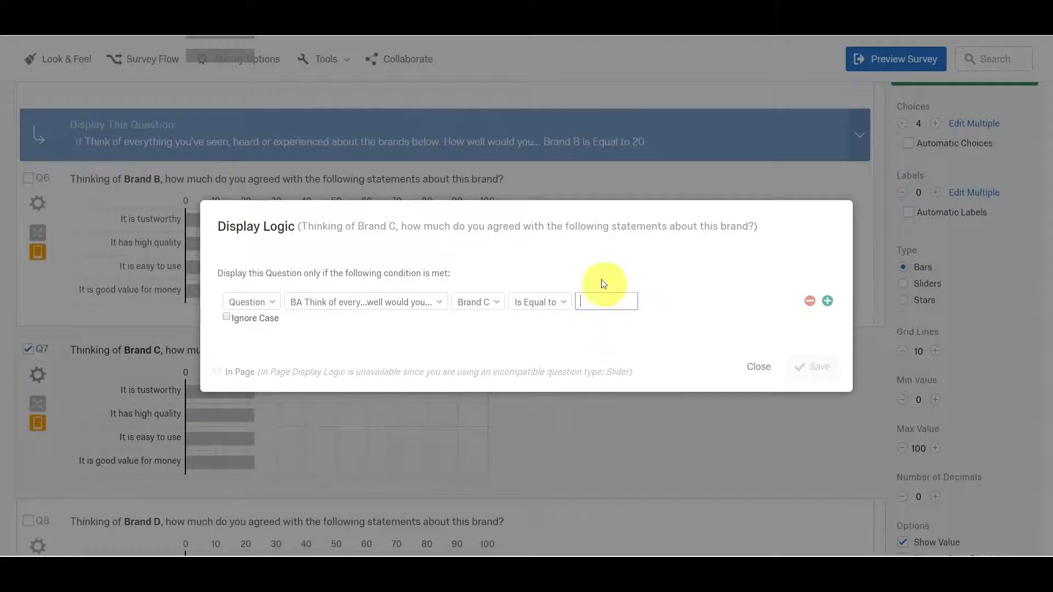
click(811, 364)
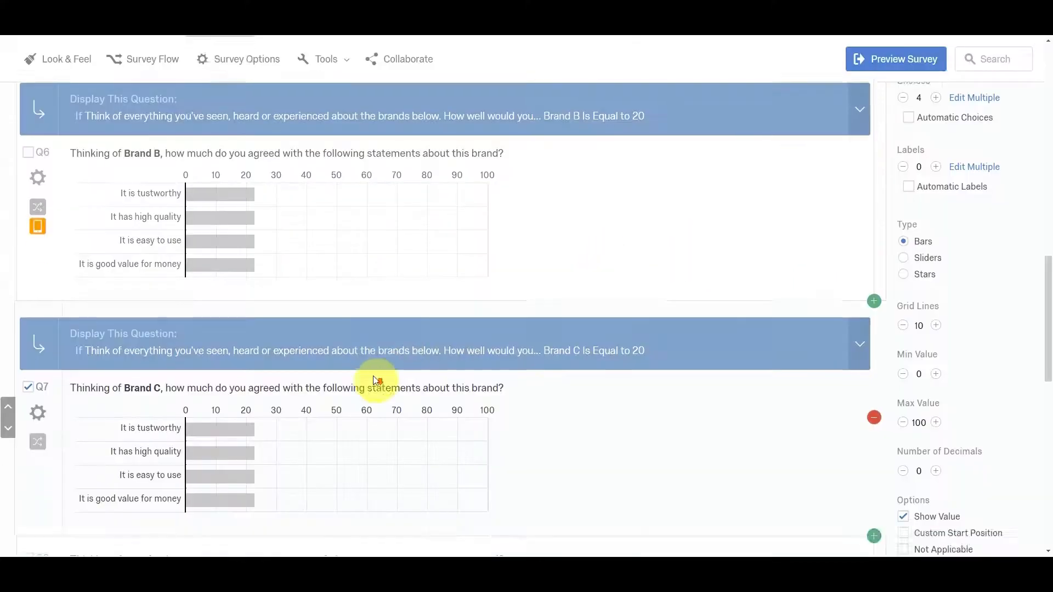
Add display logic to the Brand D statements question (Q8) with the condition that Brand D in question BA Is Equal to 20.
scroll(375, 379, down, 5)
click(37, 281)
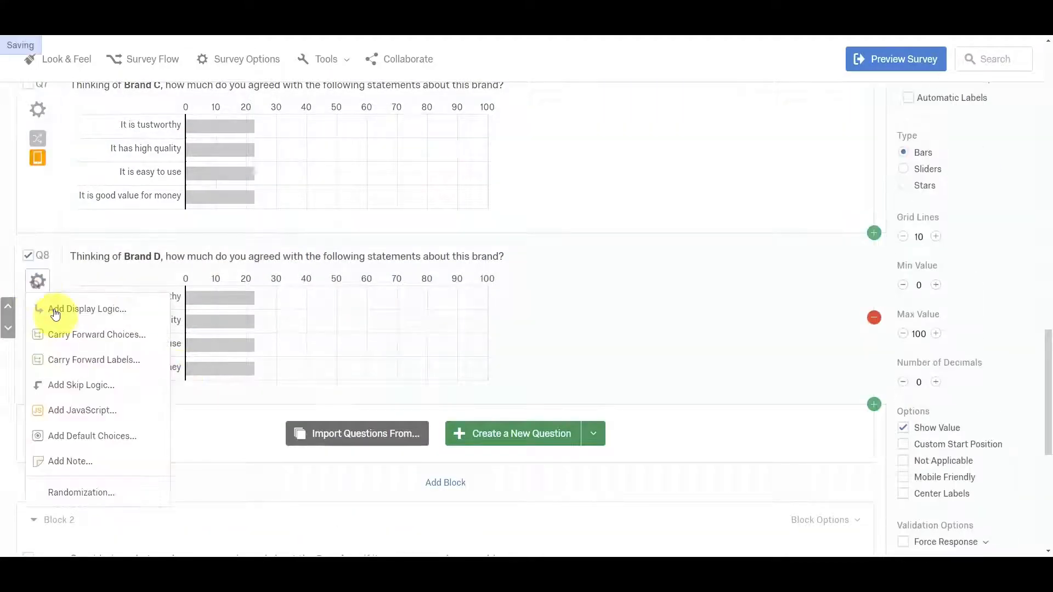
click(86, 311)
click(324, 309)
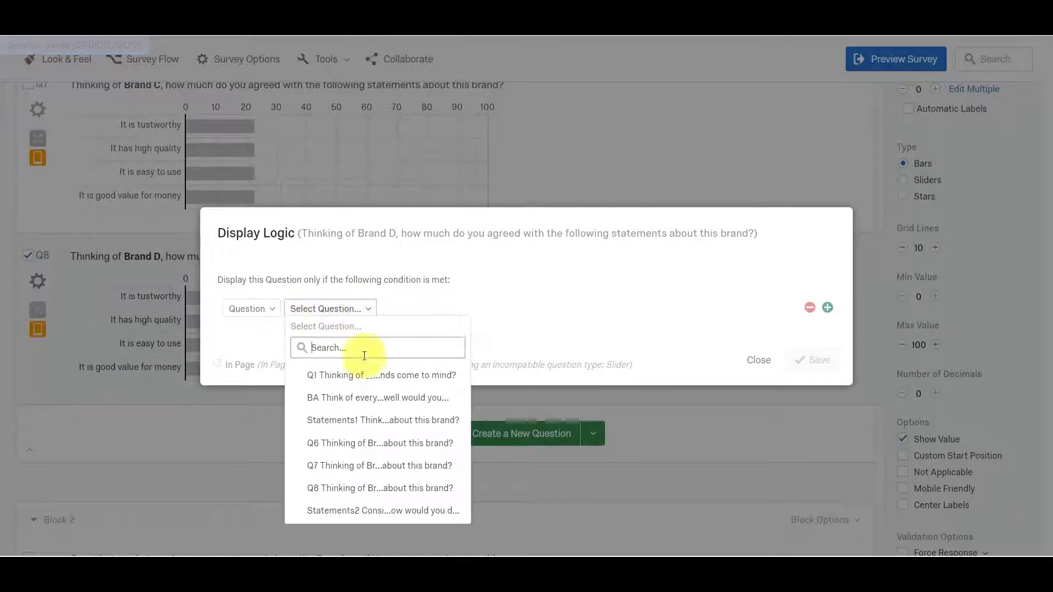
click(378, 398)
click(499, 310)
click(498, 439)
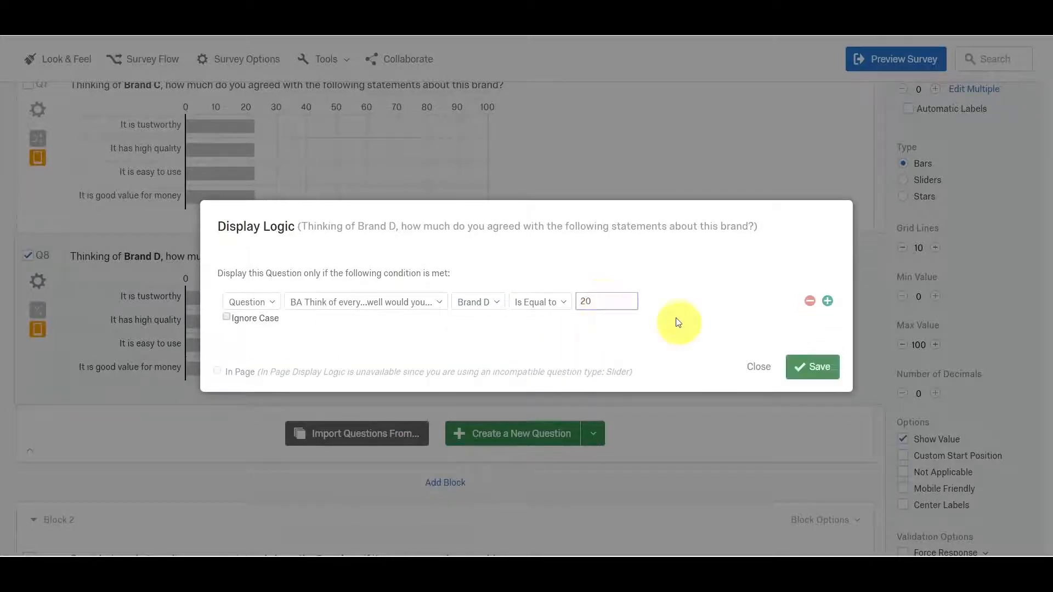
click(814, 366)
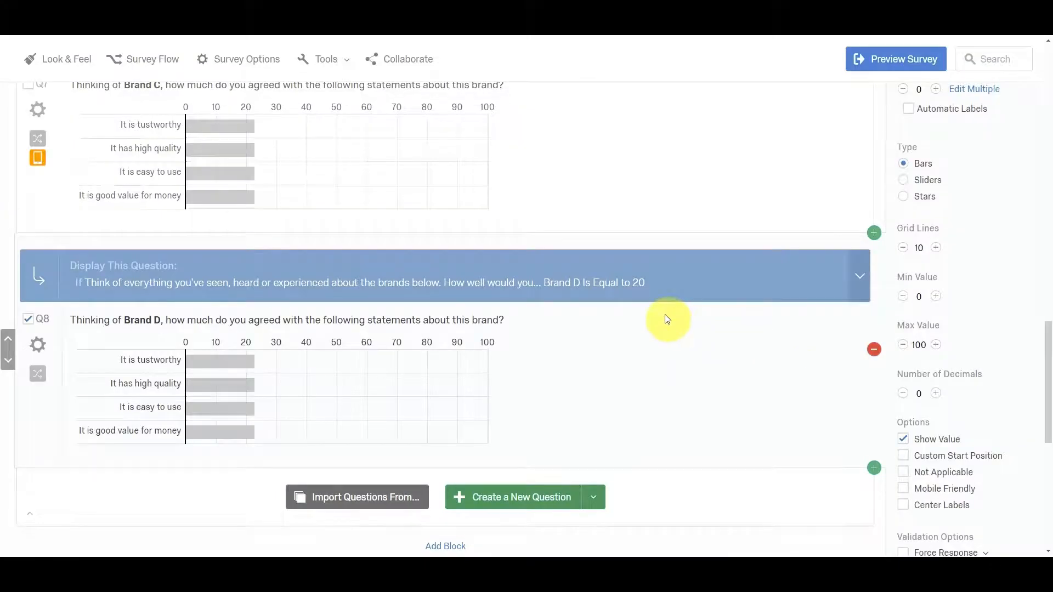
Review the brand familiarity question, the display conditions of the Brand A to D questions, and the personality question in Block 2.
scroll(623, 284, up, 8)
scroll(624, 284, up, 7)
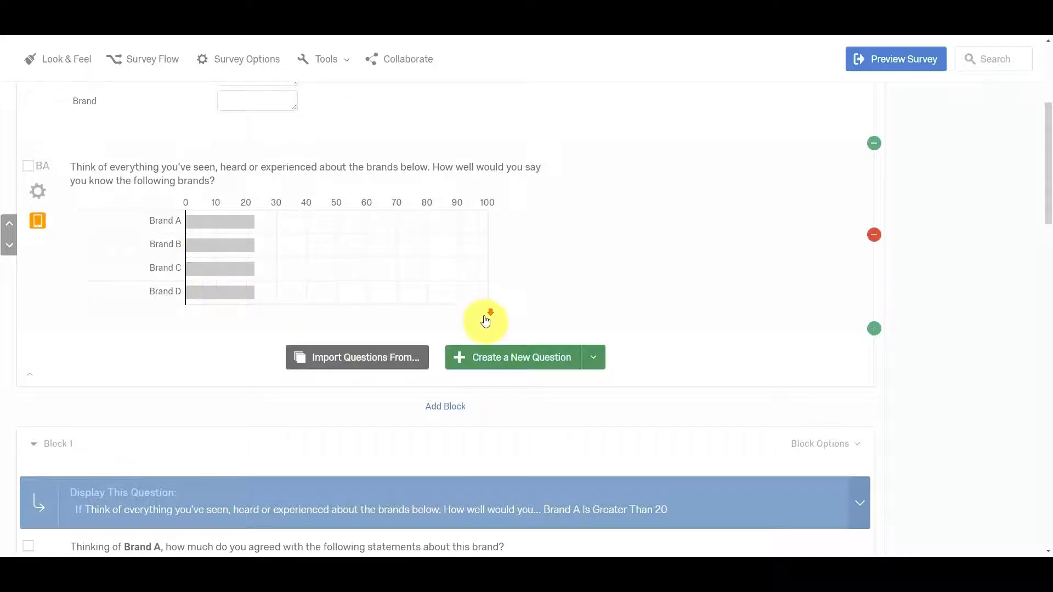
scroll(482, 323, down, 5)
scroll(485, 331, down, 3)
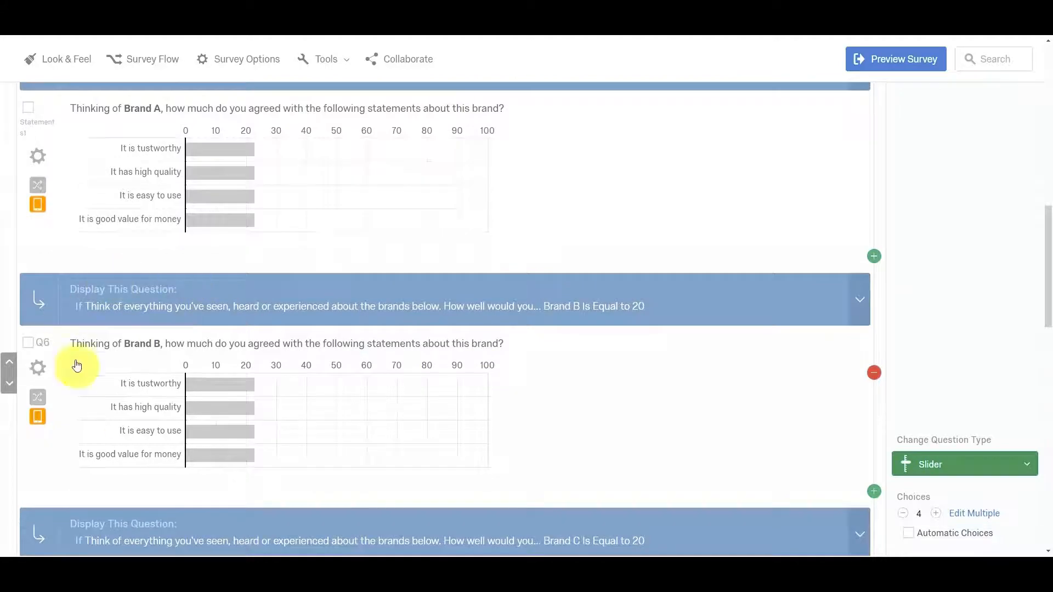
scroll(204, 387, down, 4)
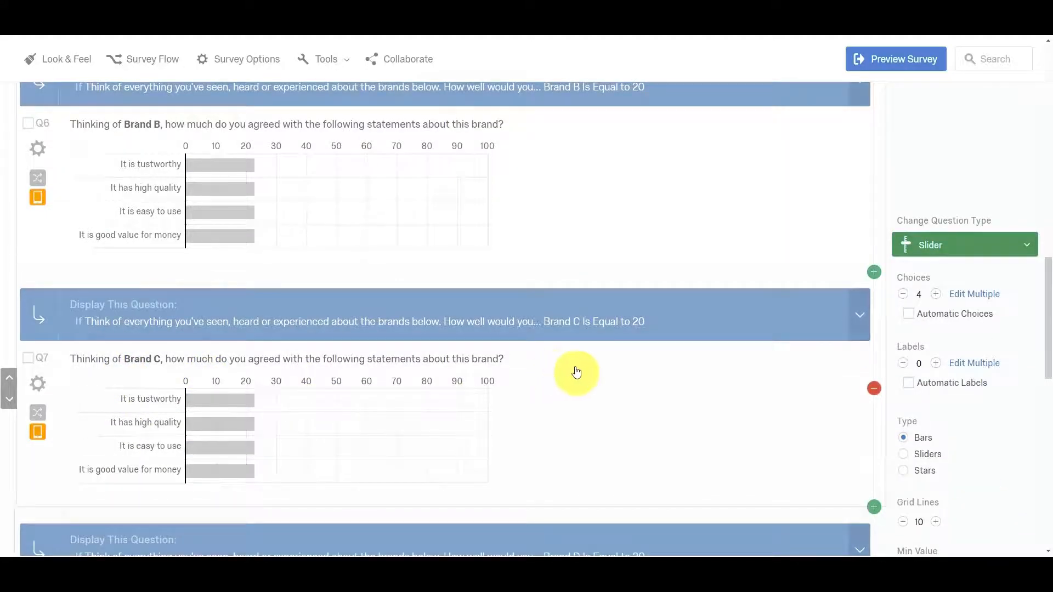
scroll(578, 372, up, 1)
scroll(578, 372, up, 9)
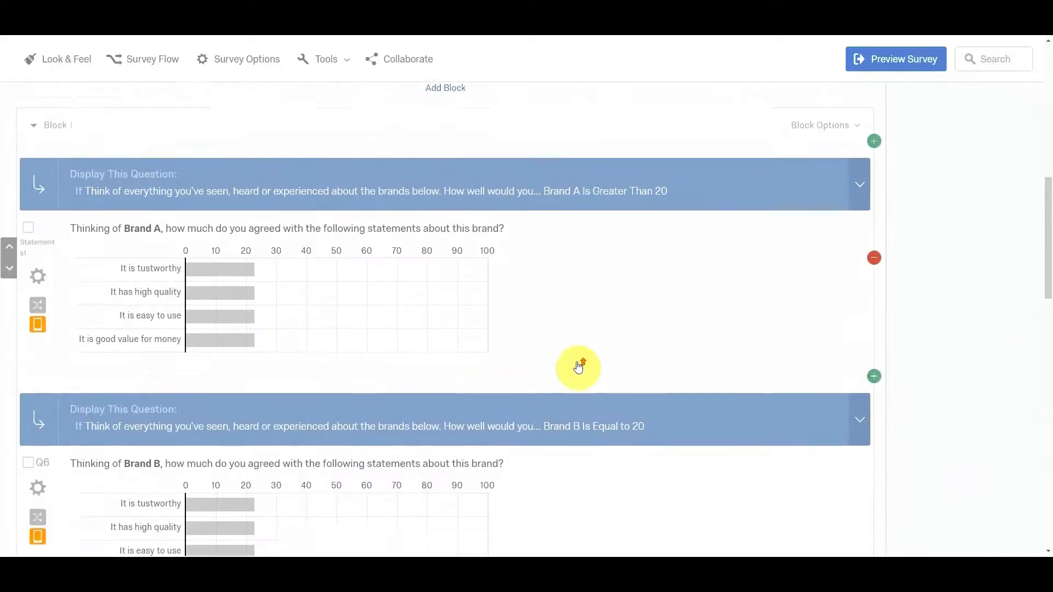
scroll(578, 367, up, 2)
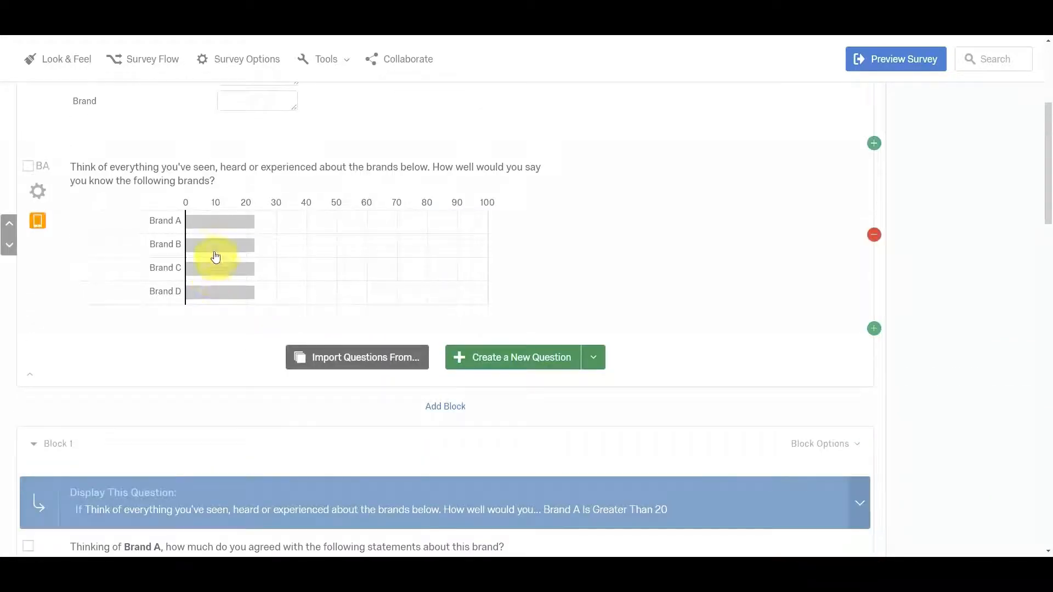
scroll(631, 364, down, 1)
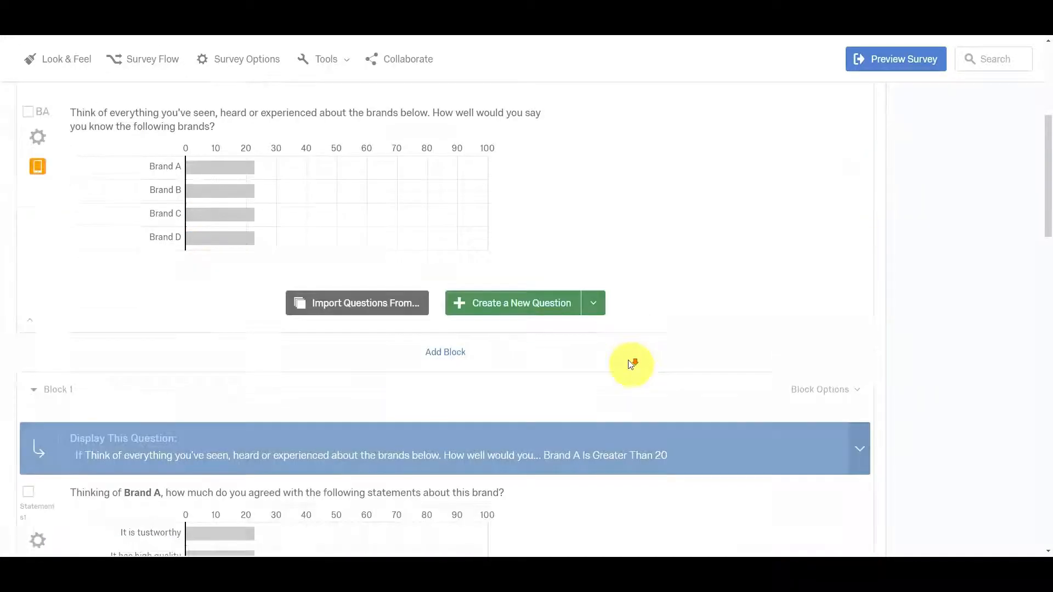
scroll(631, 364, down, 4)
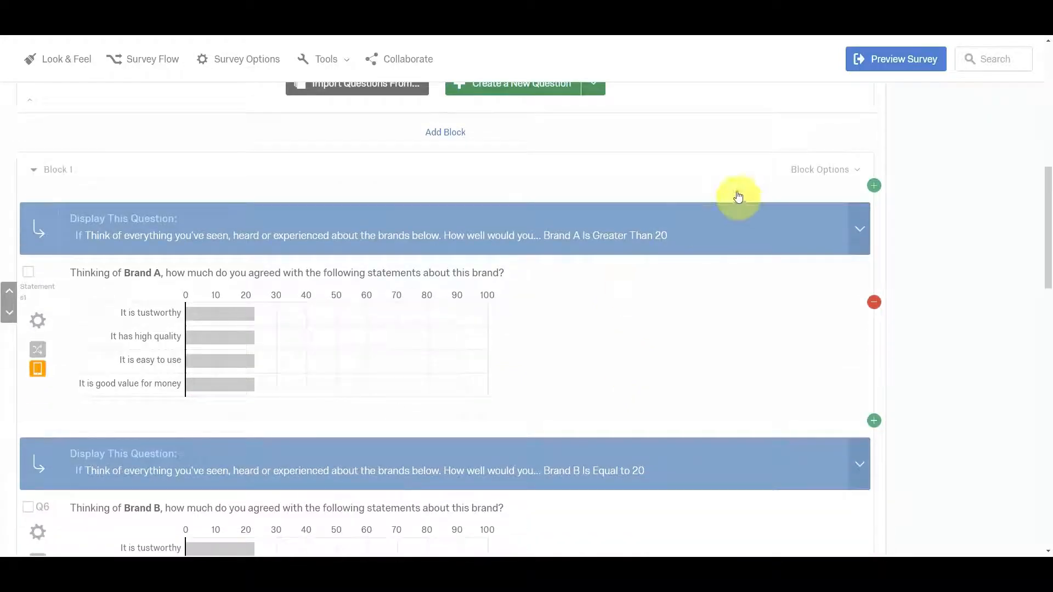
click(582, 321)
scroll(582, 321, down, 6)
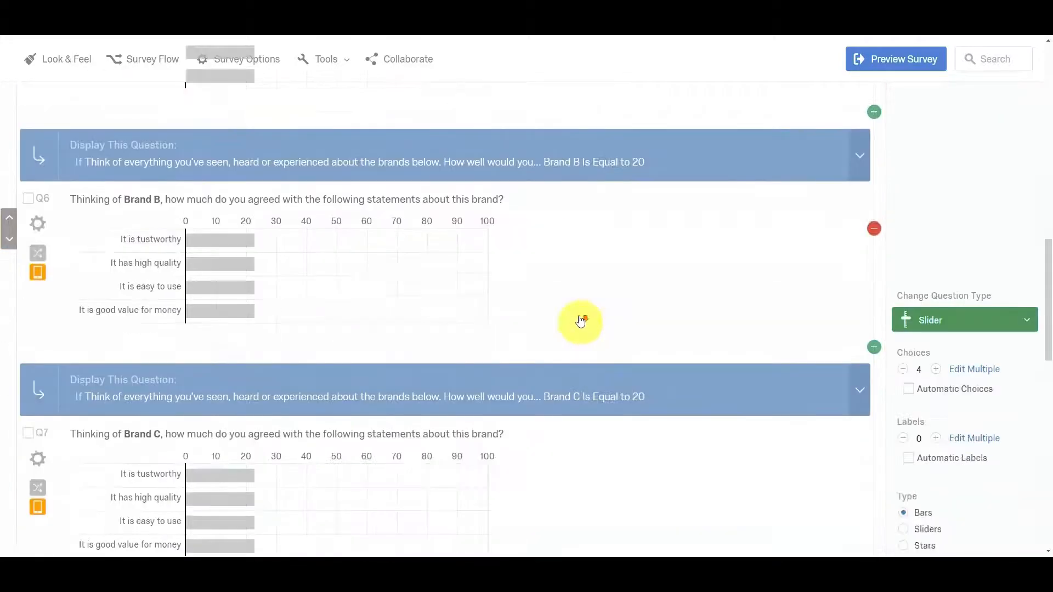
scroll(582, 321, down, 4)
scroll(573, 315, down, 10)
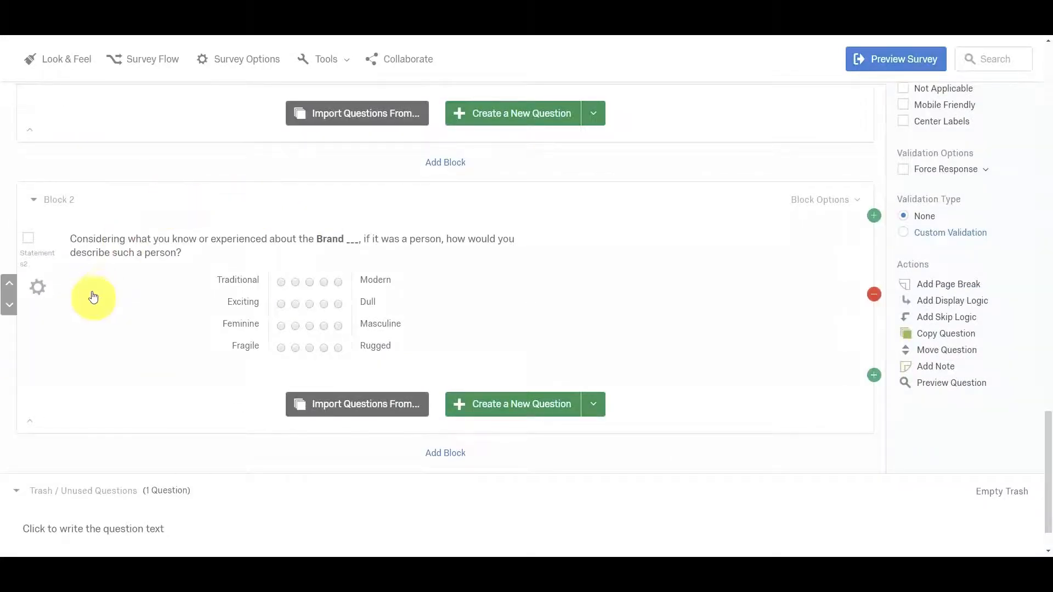
Turn on choice randomization for the personality question in Block 2 and fill in its brand name as Brand A.
click(43, 295)
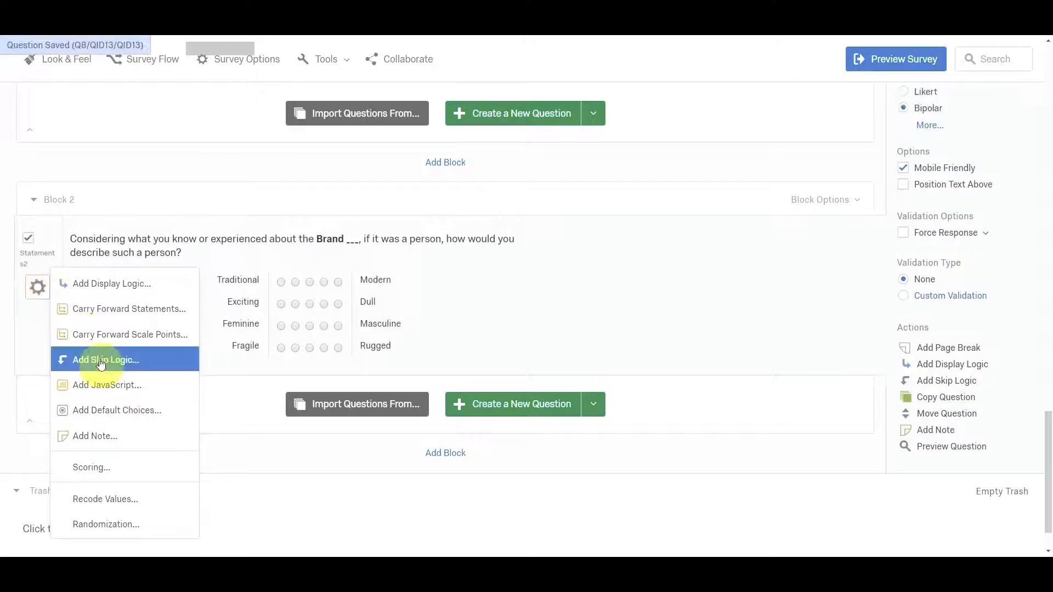
click(153, 522)
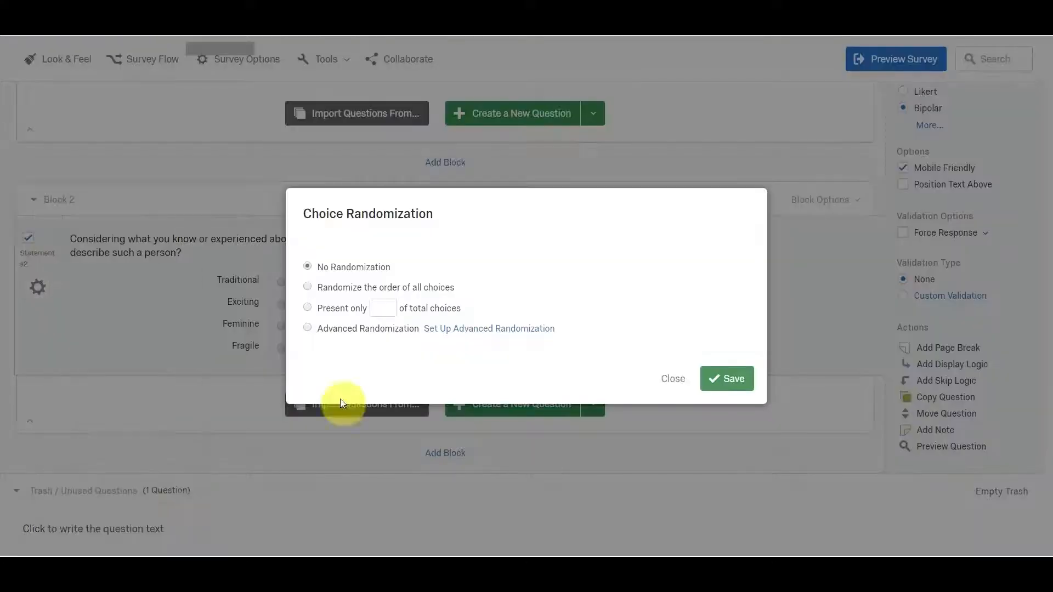
click(734, 383)
click(360, 239)
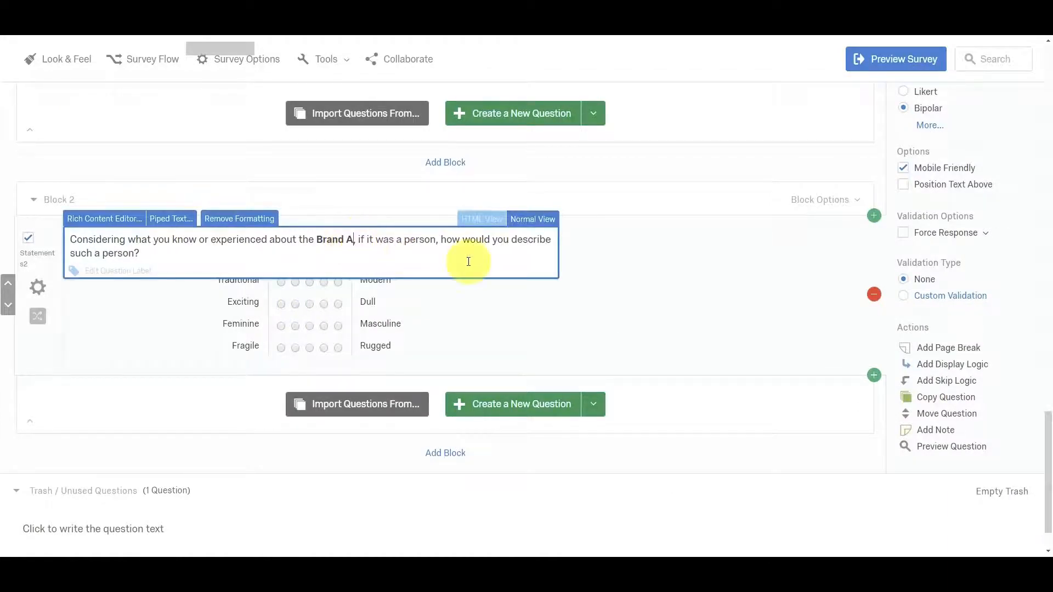
click(660, 290)
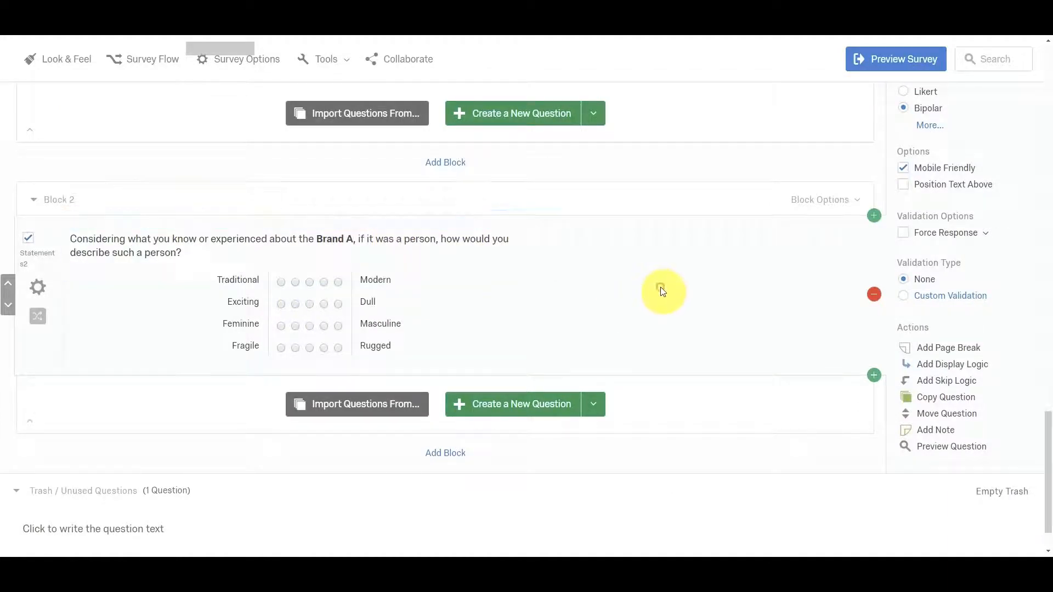
Copy the Brand A personality question three times within Block 2.
click(926, 400)
scroll(911, 411, down, 2)
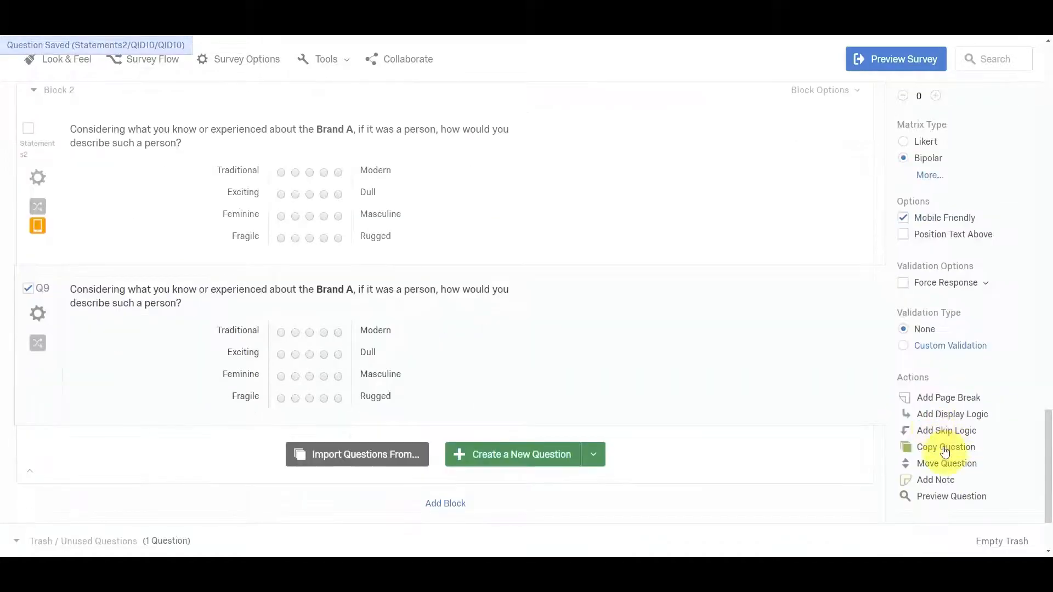
click(944, 448)
scroll(937, 454, down, 2)
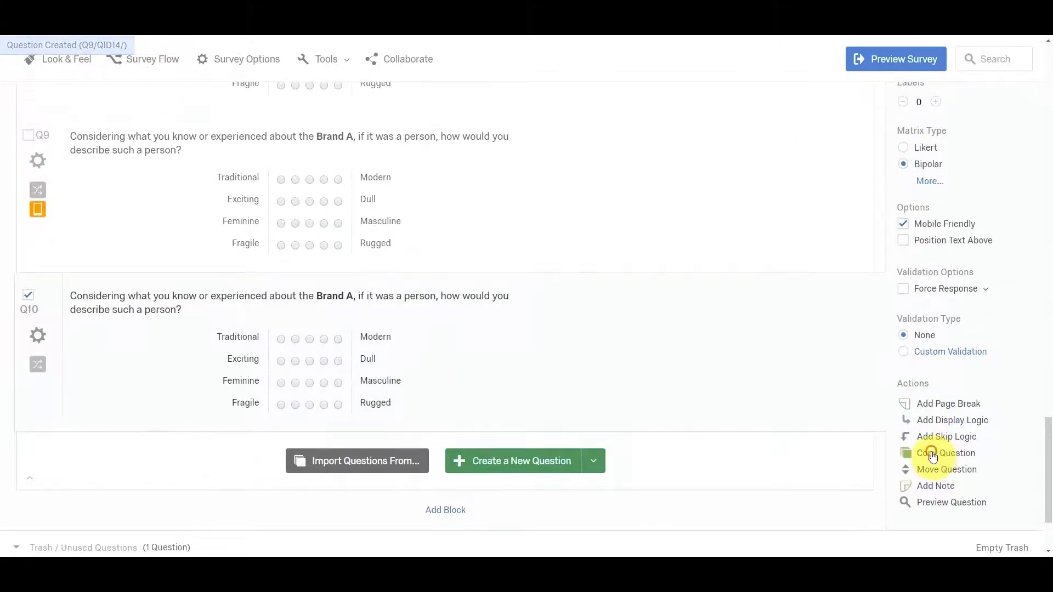
click(932, 455)
scroll(592, 381, down, 1)
Change the brand name in the first copied personality question (Q9) to Brand B.
scroll(545, 362, up, 4)
click(313, 301)
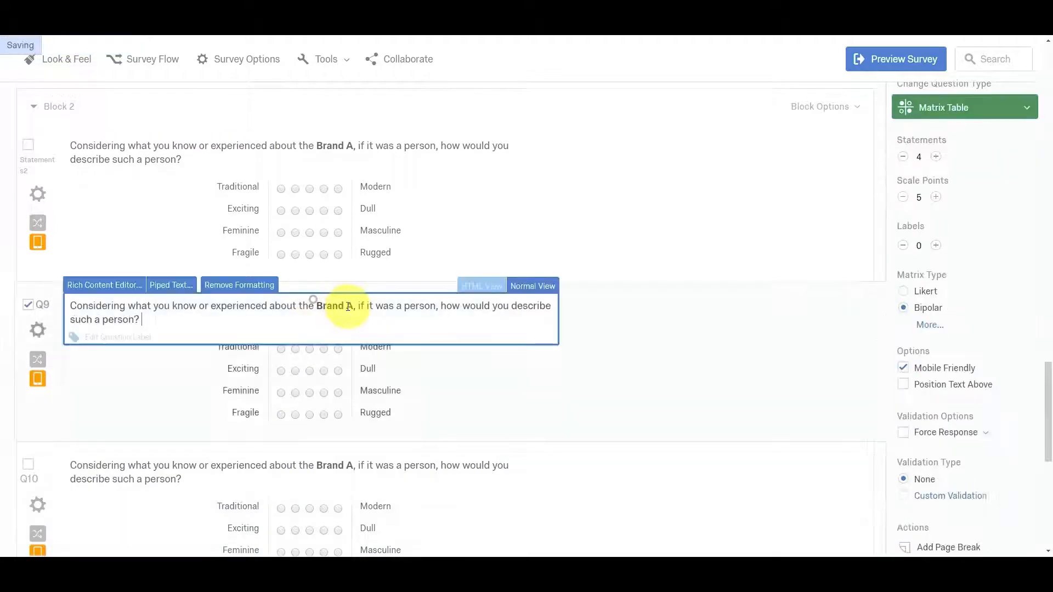
click(349, 307)
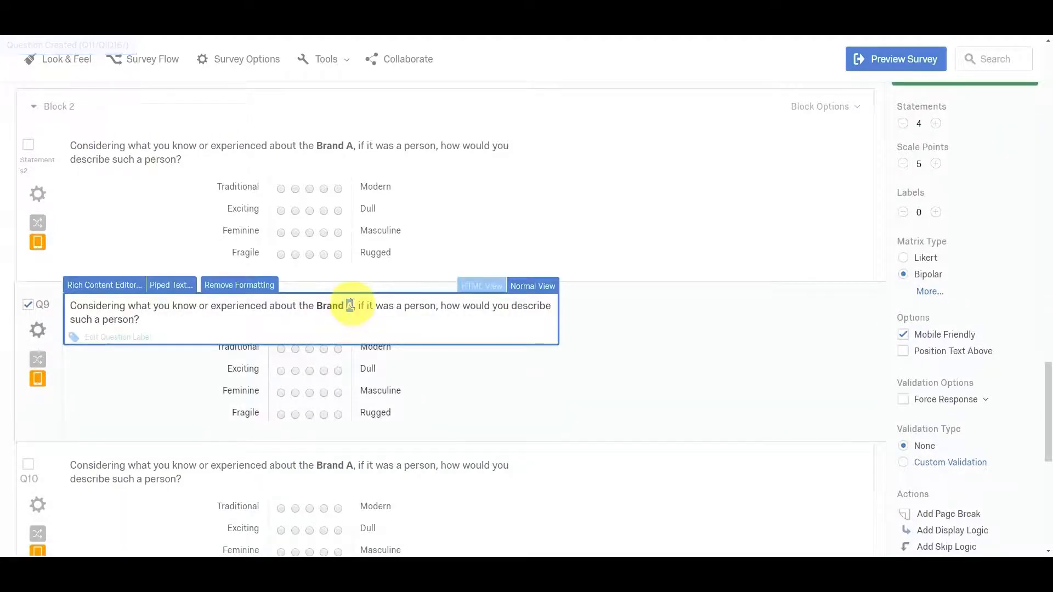
Change the brand name in the second copied personality question (Q10) to Brand C.
scroll(438, 423, down, 1)
click(360, 410)
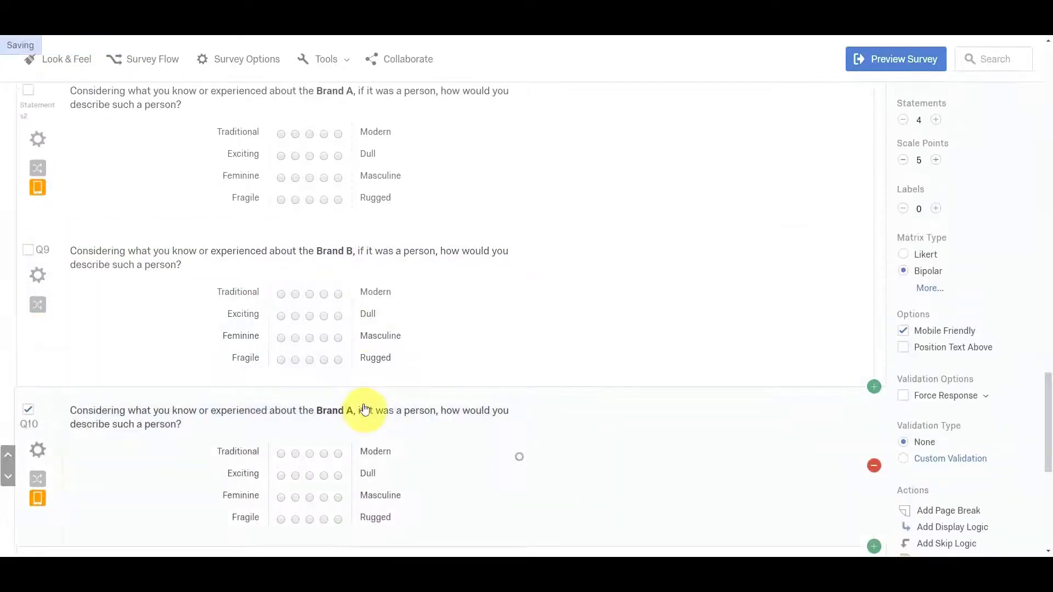
double_click(352, 410)
text(C)
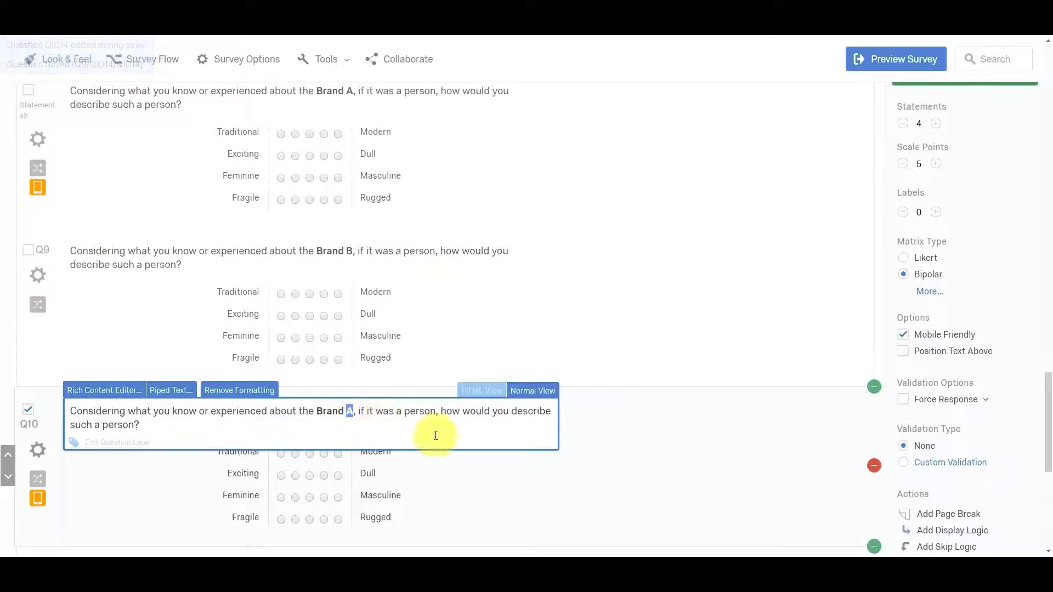
click(622, 490)
Change the brand name in the third copied personality question (Q11) to Brand D.
scroll(475, 436, down, 2)
scroll(475, 437, down, 5)
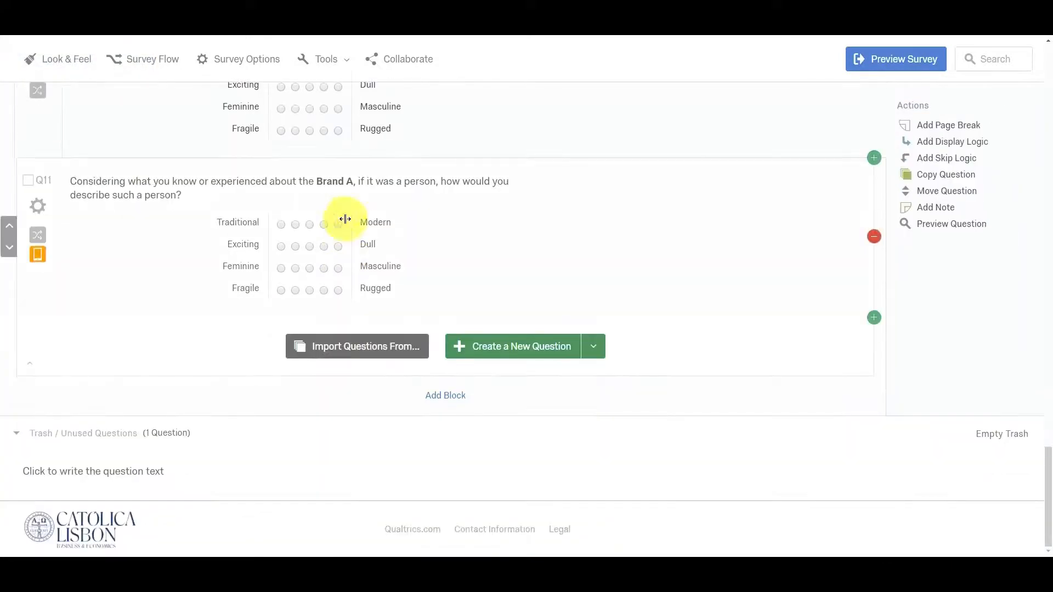
click(347, 179)
text(D)
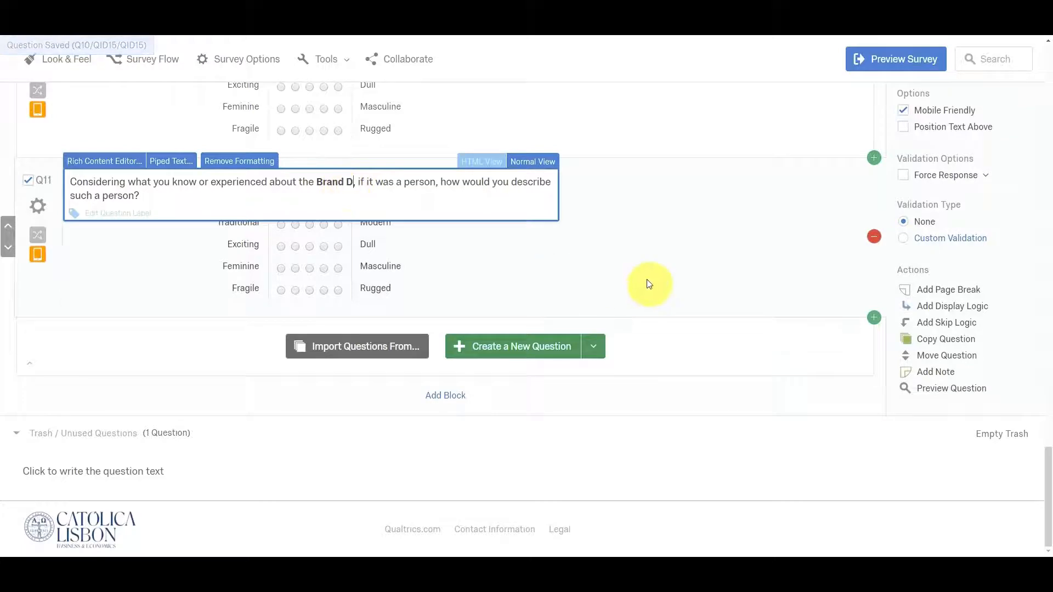
click(599, 228)
Compare the per-brand personality questions in Block 2 with the conditionally displayed brand statements questions in Block 1.
scroll(560, 241, up, 6)
scroll(559, 250, up, 3)
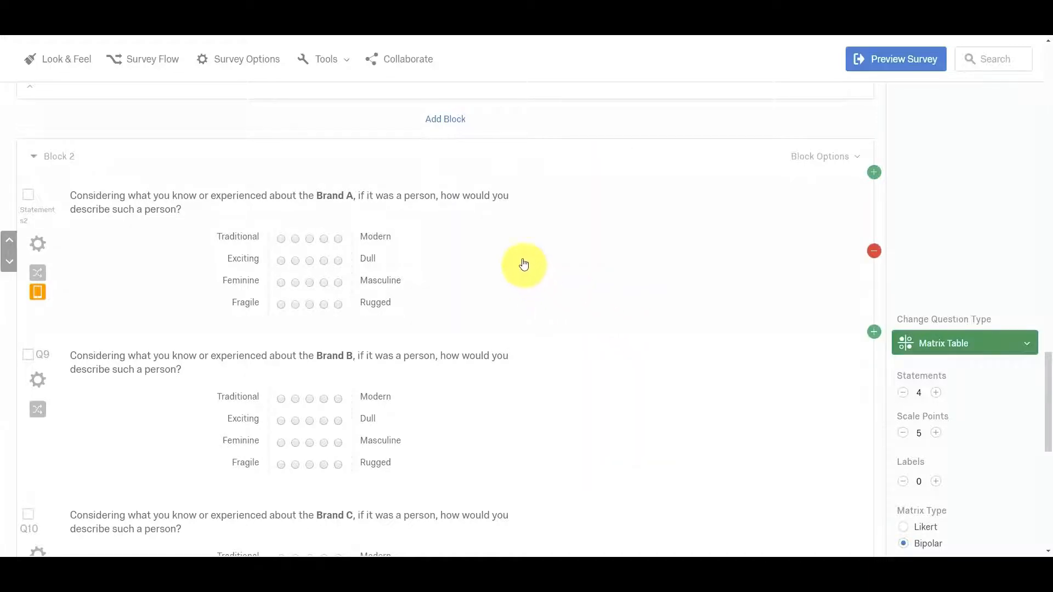
scroll(356, 263, up, 2)
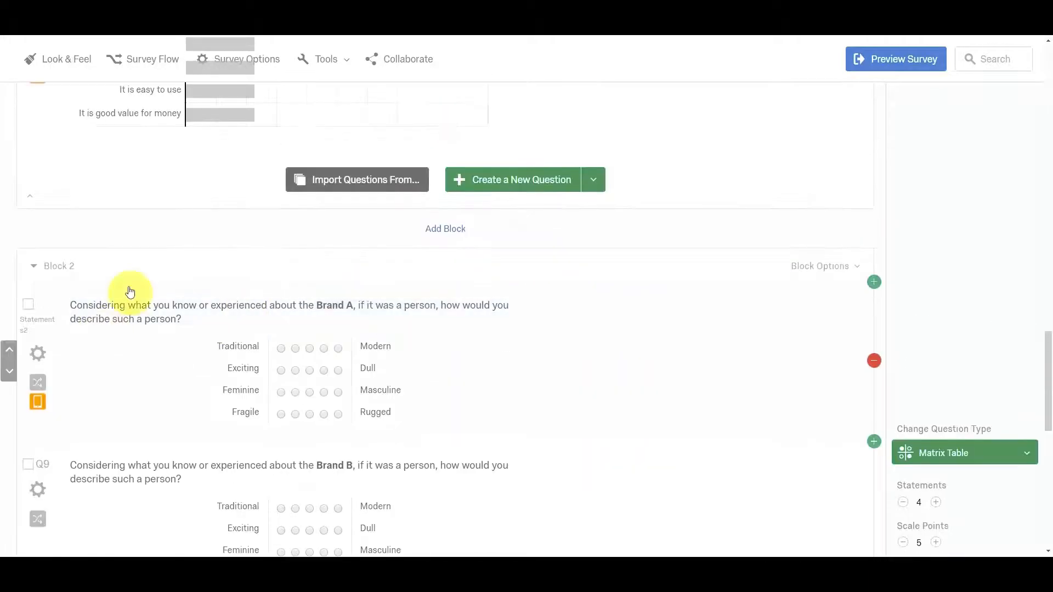
scroll(61, 225, up, 2)
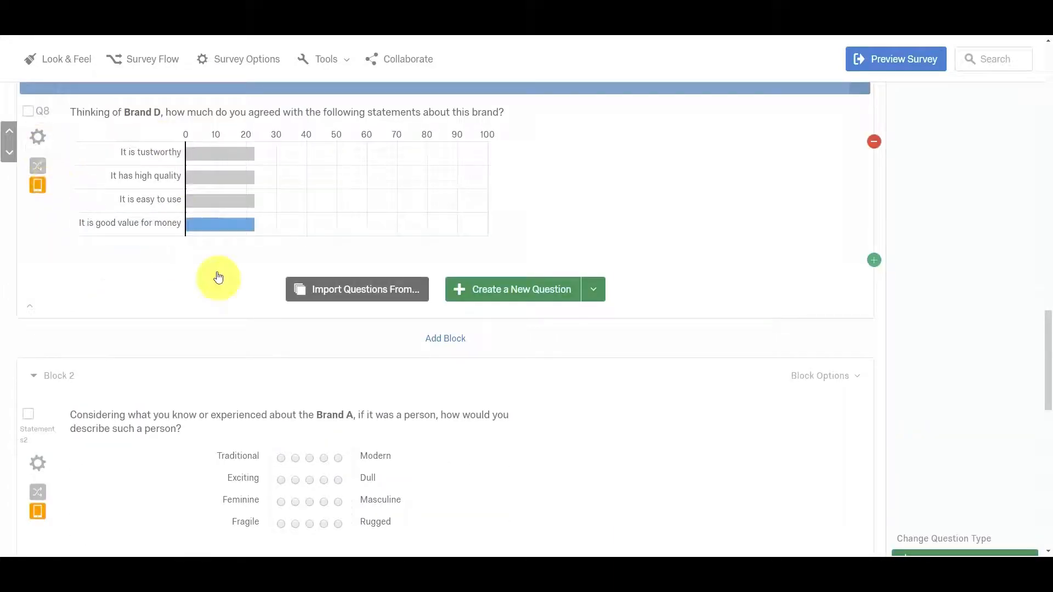
click(394, 422)
scroll(395, 422, down, 5)
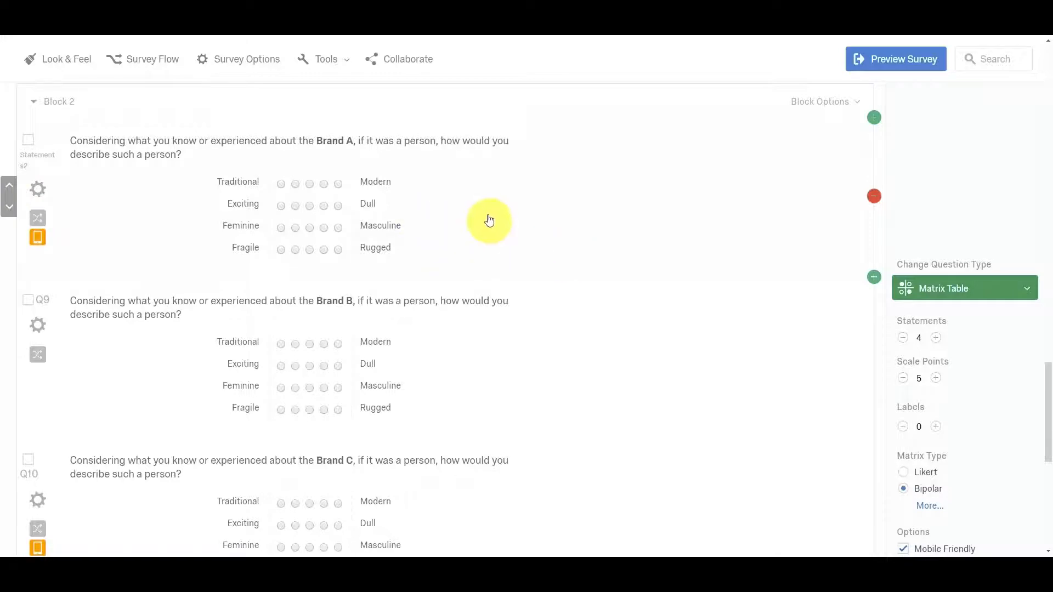
scroll(261, 178, up, 8)
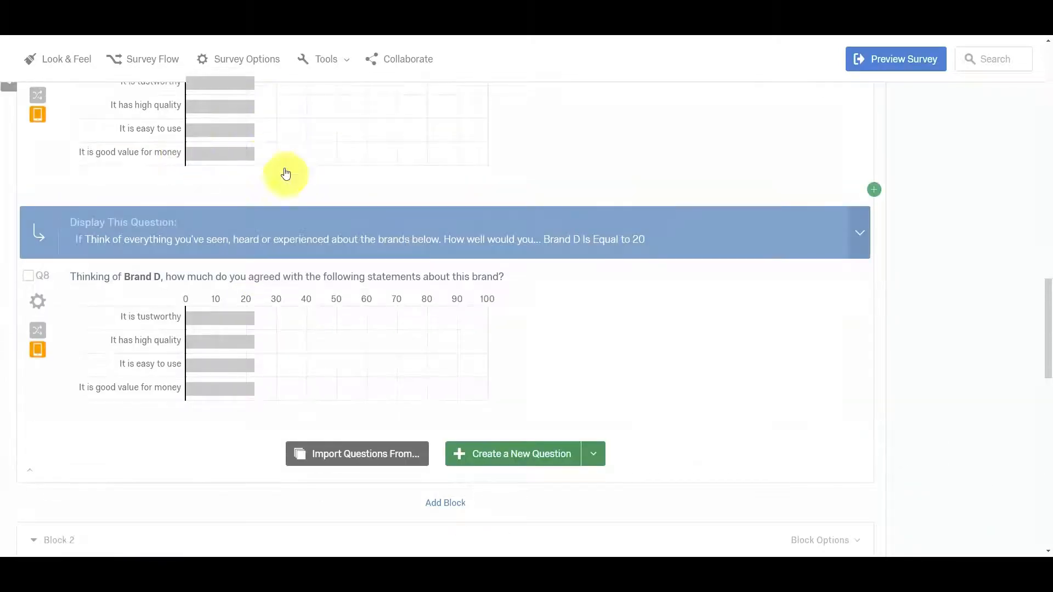
scroll(455, 367, down, 5)
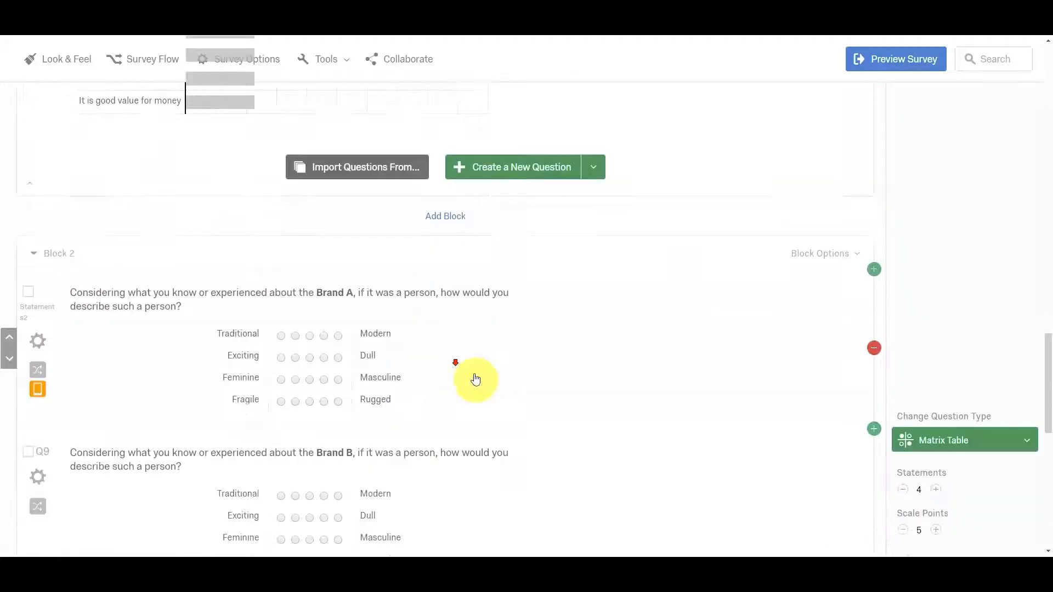
scroll(476, 380, down, 4)
scroll(453, 367, up, 3)
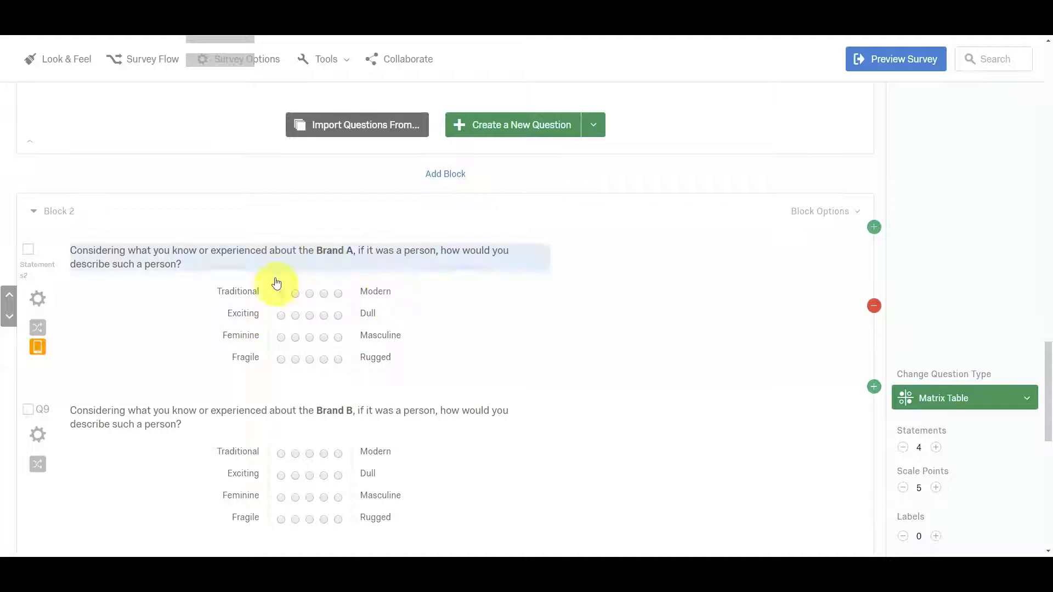
Add display logic to the Brand A personality question (Statements2) with the condition that "It is tustworthy" in Statements1 Is Displayed.
click(37, 298)
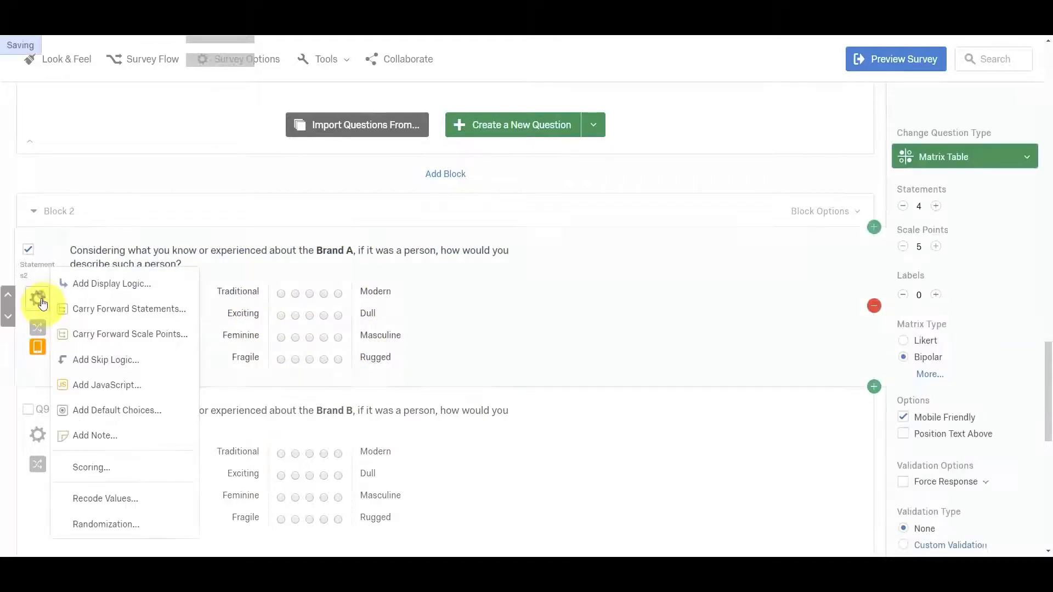
click(88, 287)
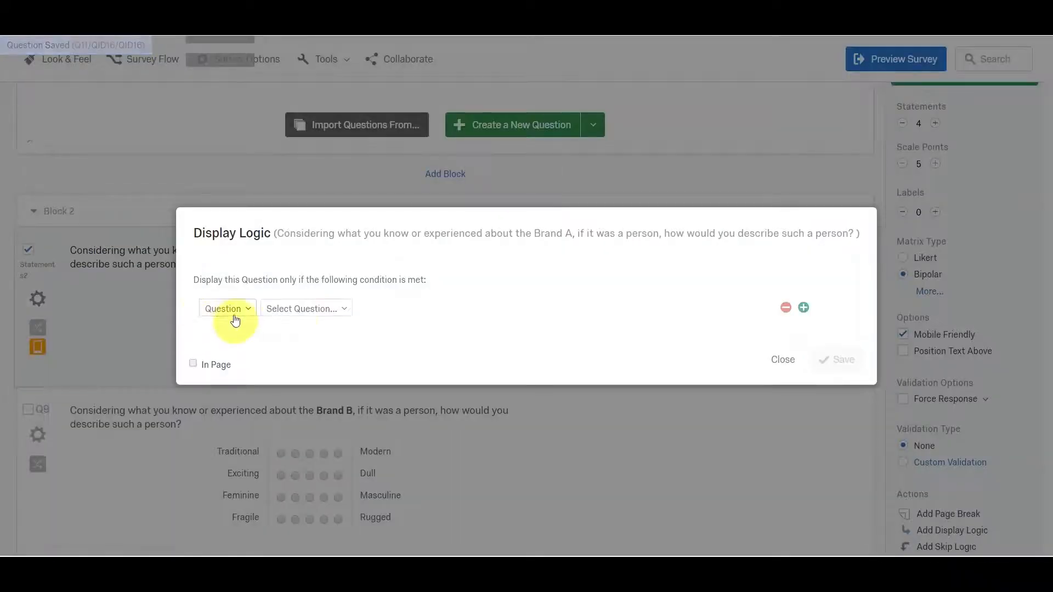
click(296, 310)
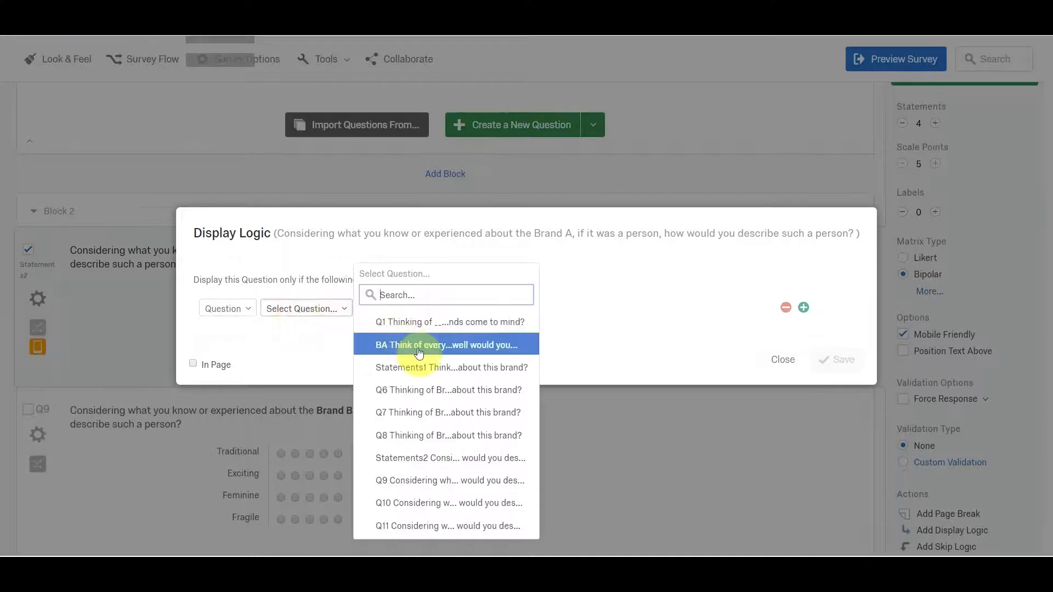
click(459, 378)
click(479, 310)
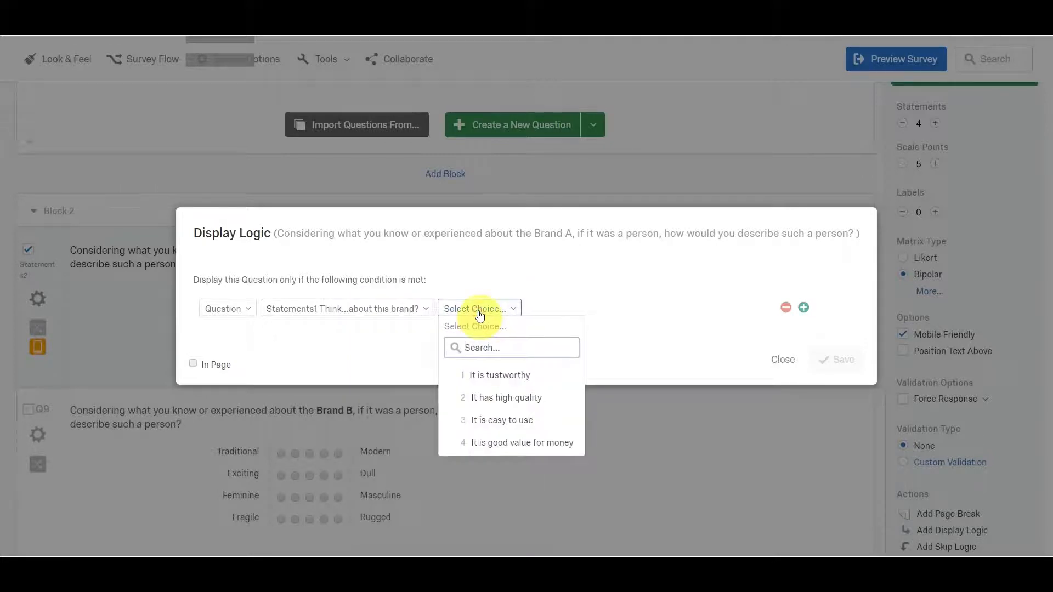
click(506, 378)
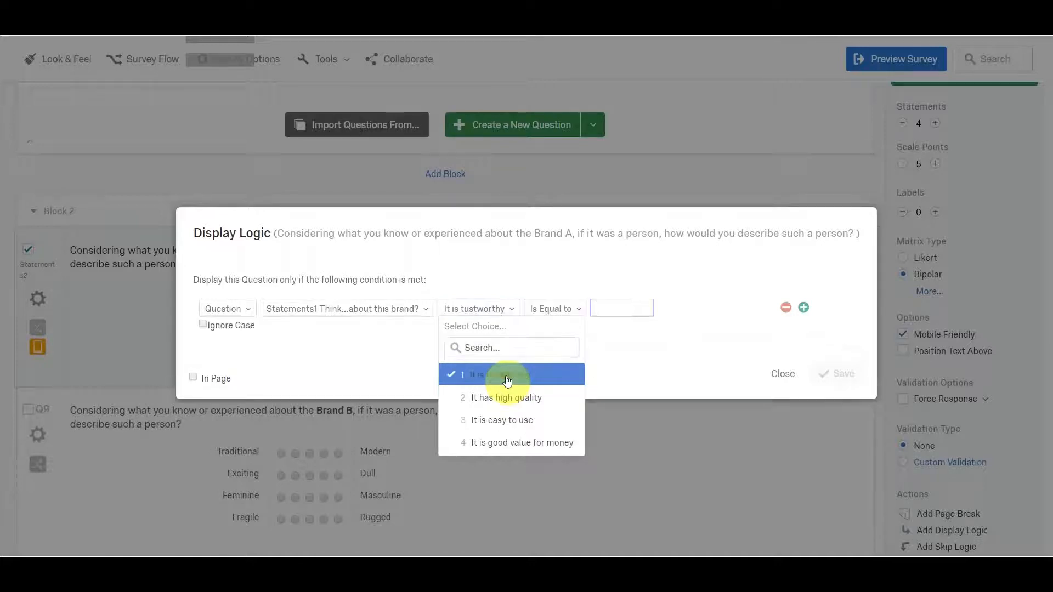
click(572, 304)
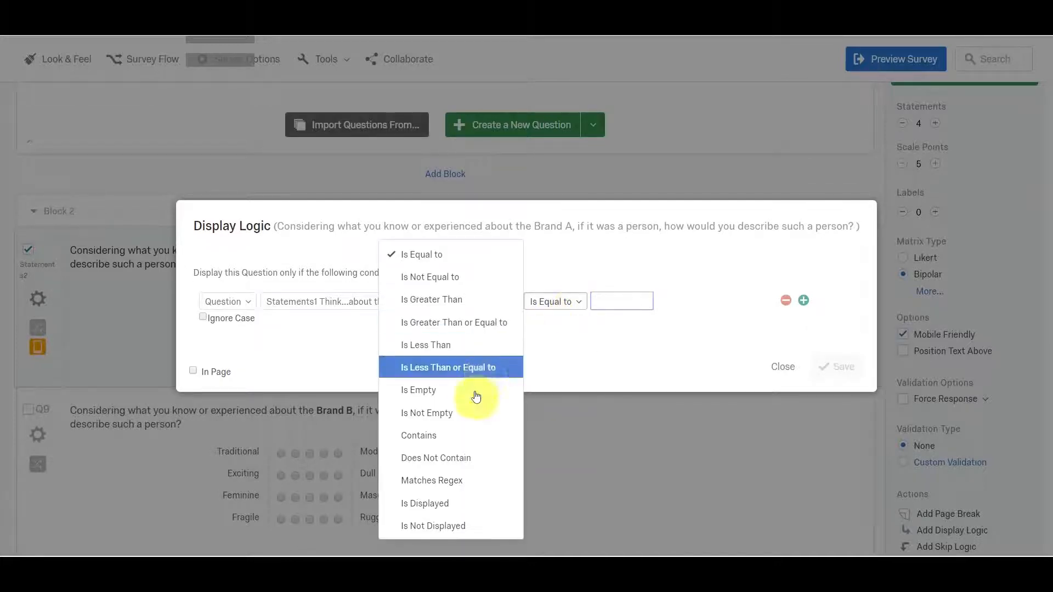
click(447, 506)
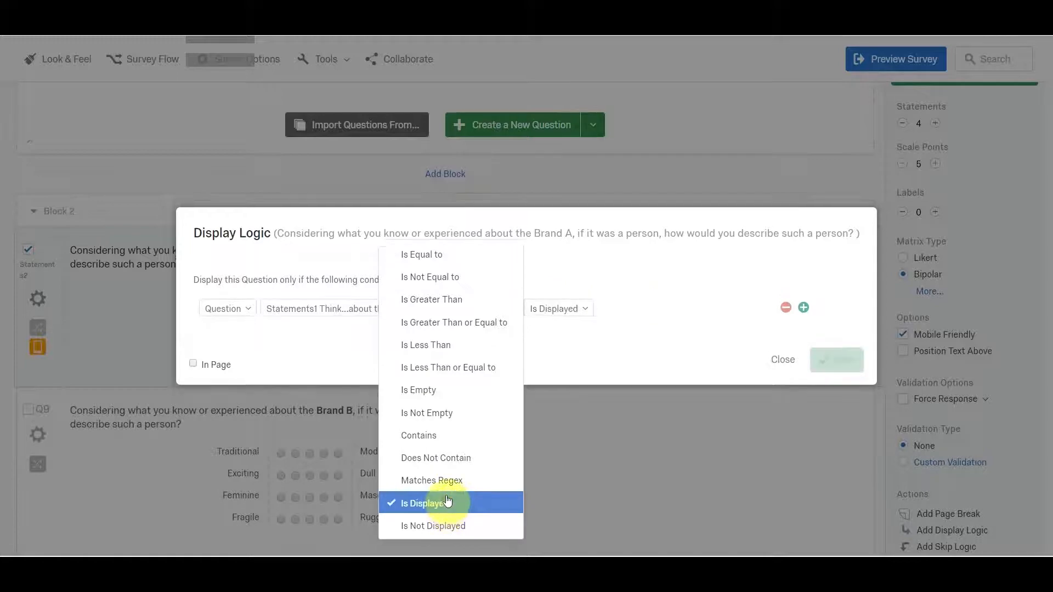
click(833, 364)
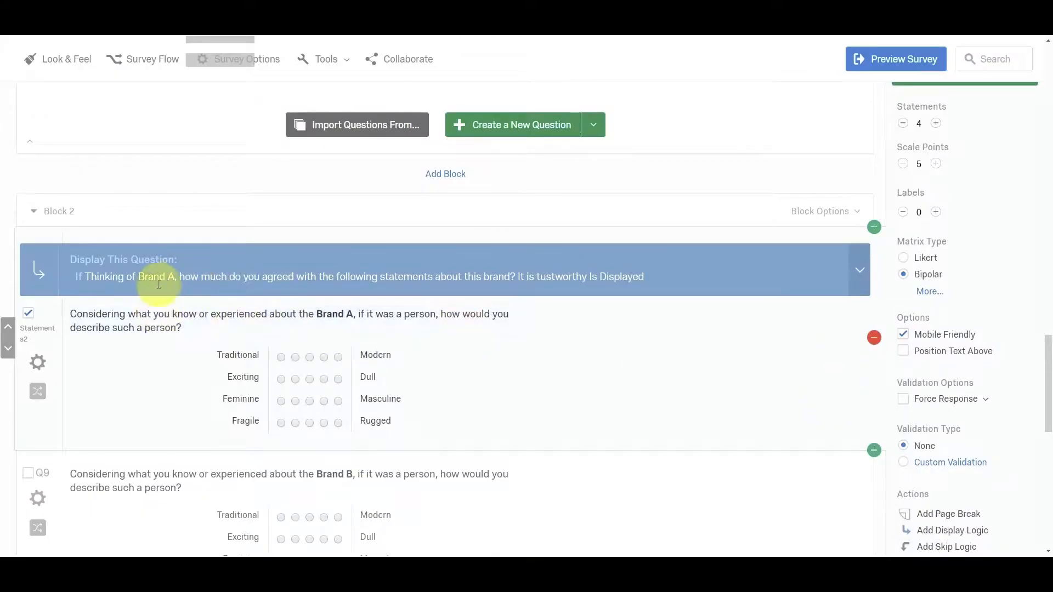
Check the Brand A personality question's display condition against the "It is tustworthy" item of the Brand A statements question in Block 1.
scroll(150, 283, up, 1)
scroll(152, 344, up, 10)
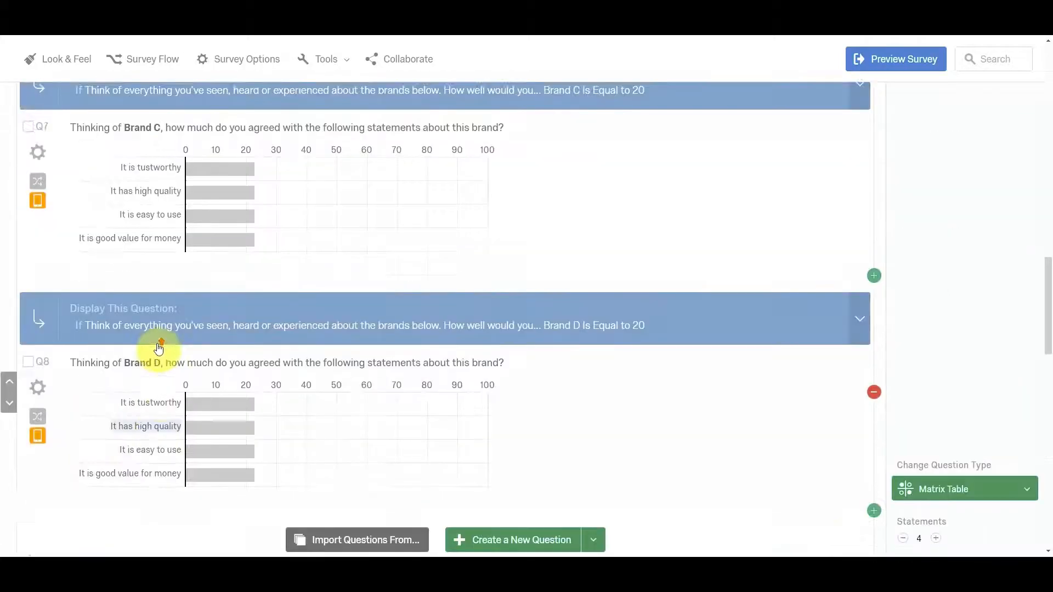
scroll(162, 348, up, 2)
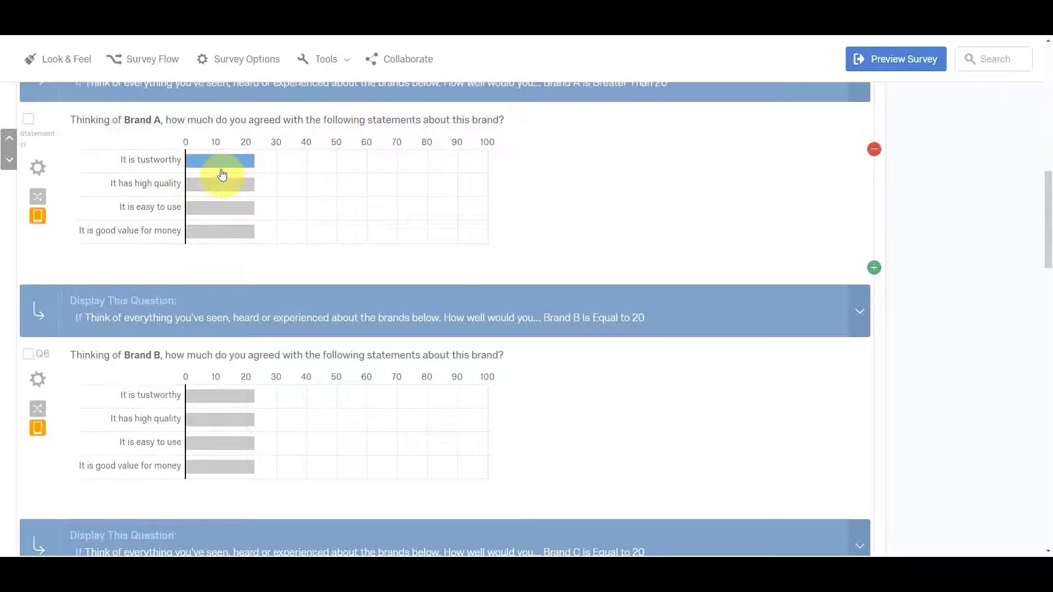
scroll(333, 342, down, 15)
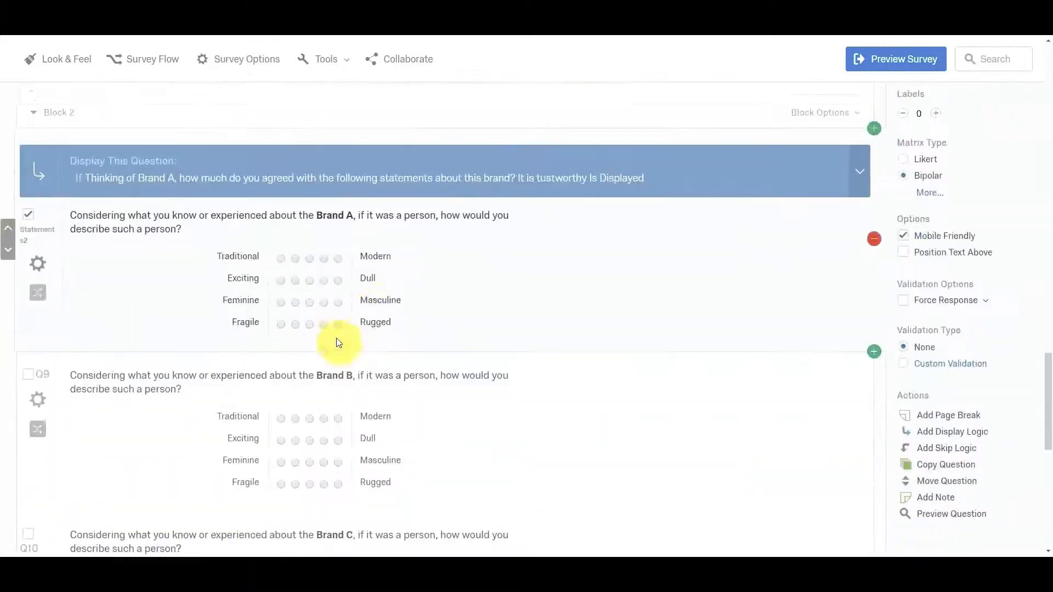
scroll(318, 285, up, 10)
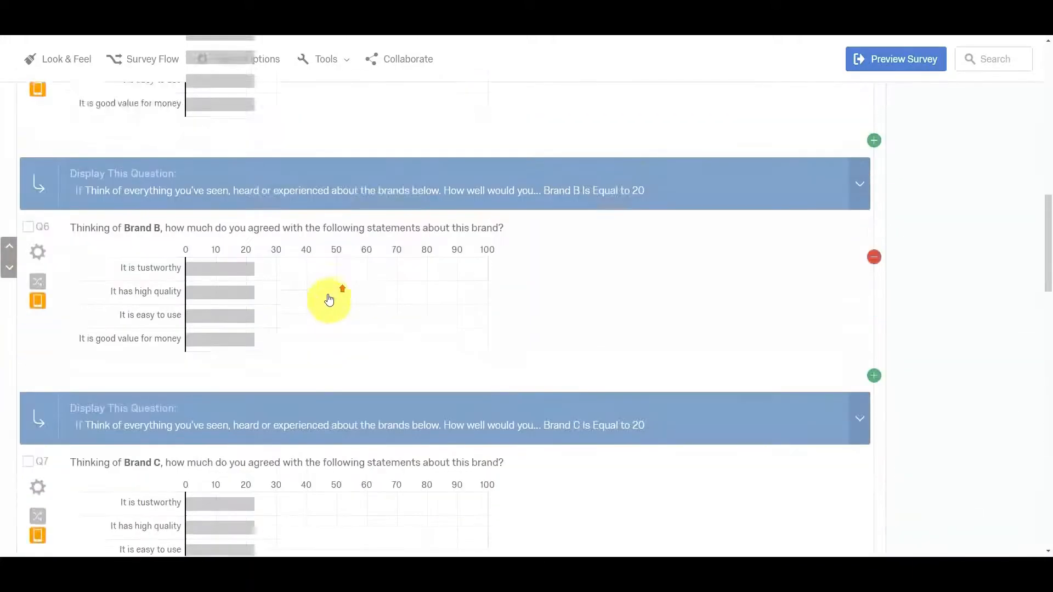
scroll(306, 299, up, 2)
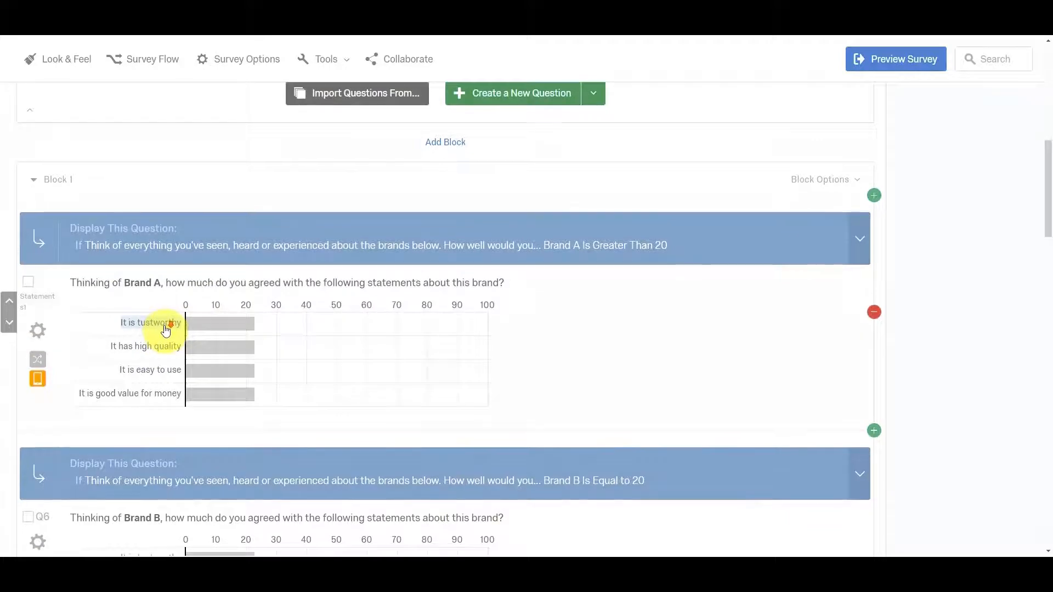
scroll(165, 330, down, 3)
scroll(166, 329, down, 15)
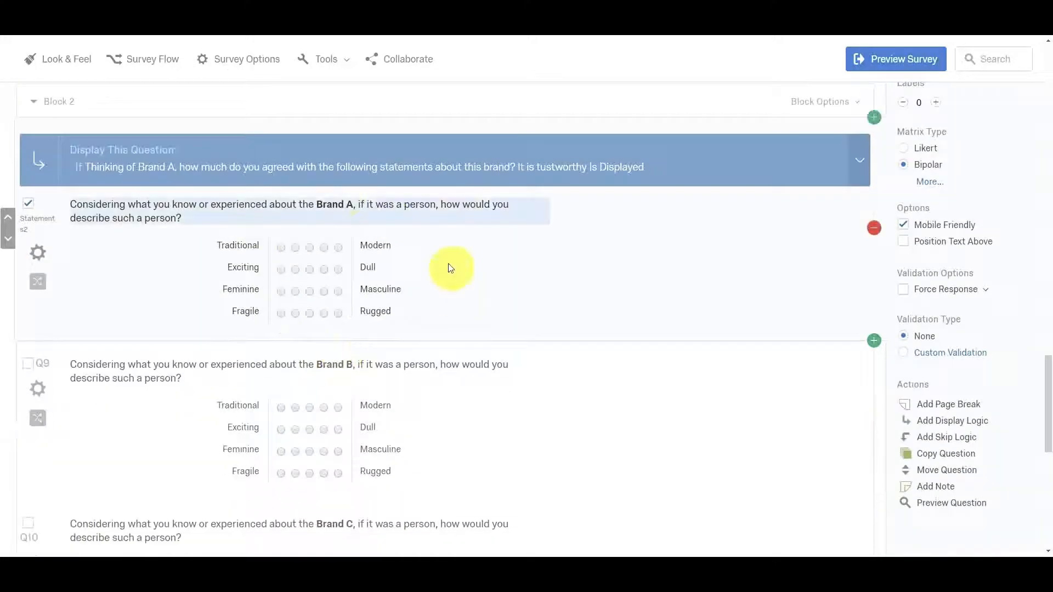
Add display logic to the Brand B personality question (Q9) with the condition that "It is tustworthy" in Q6 Is Displayed.
scroll(329, 357, down, 1)
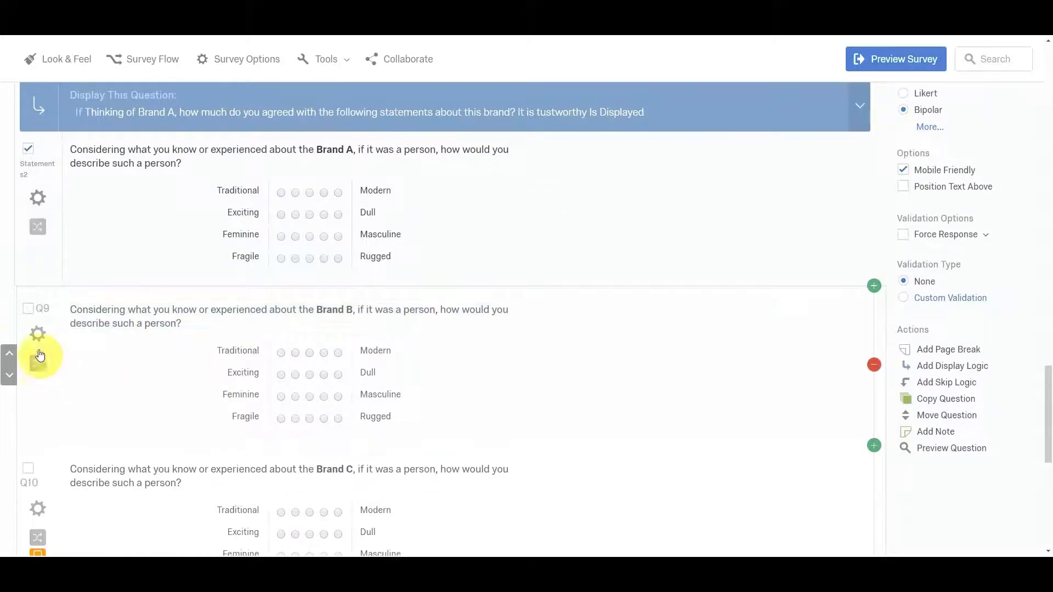
click(37, 333)
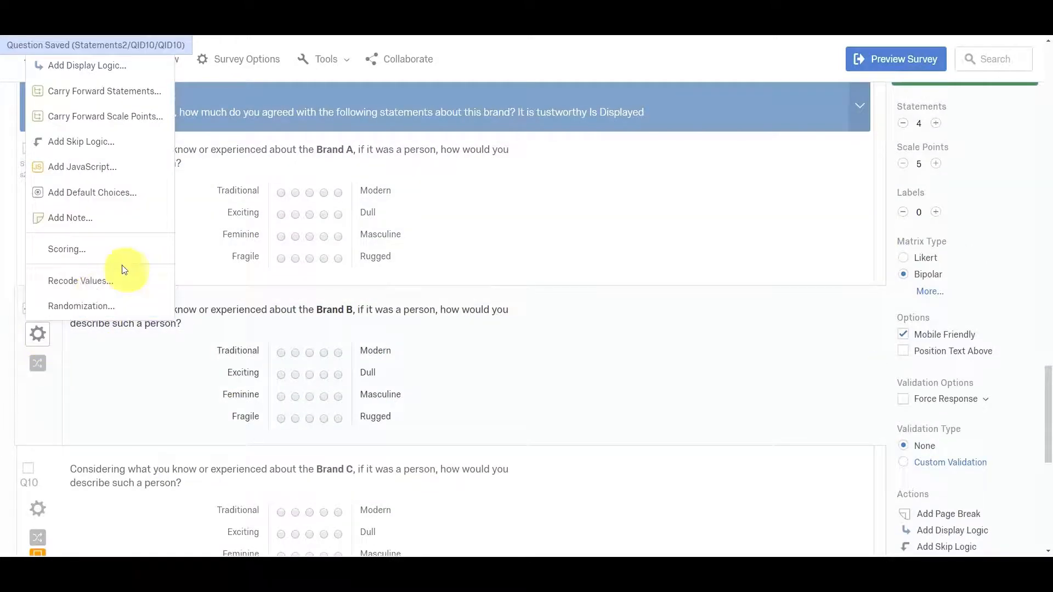
click(137, 65)
click(323, 306)
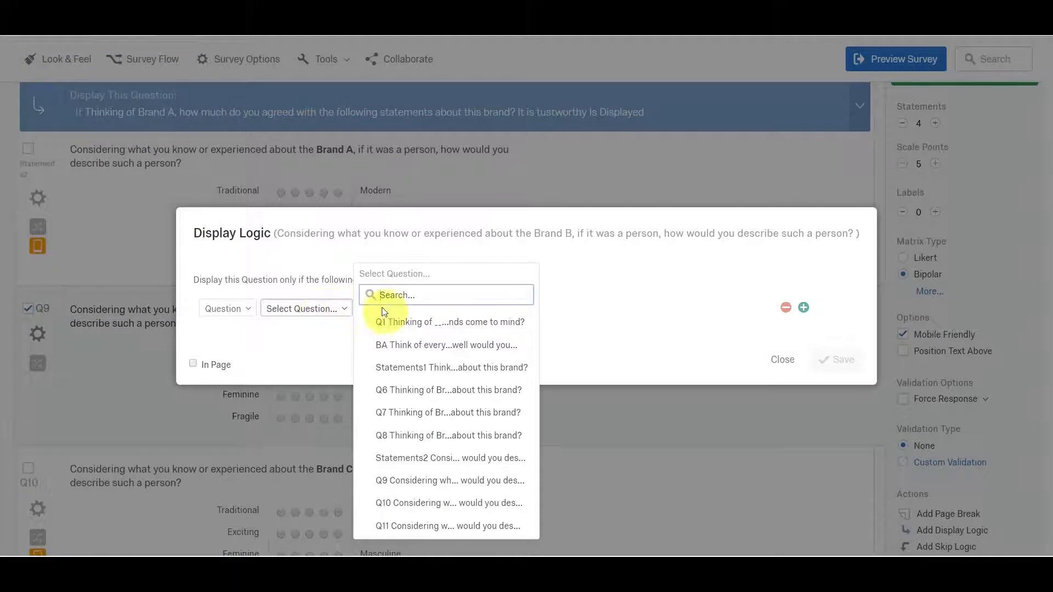
click(471, 394)
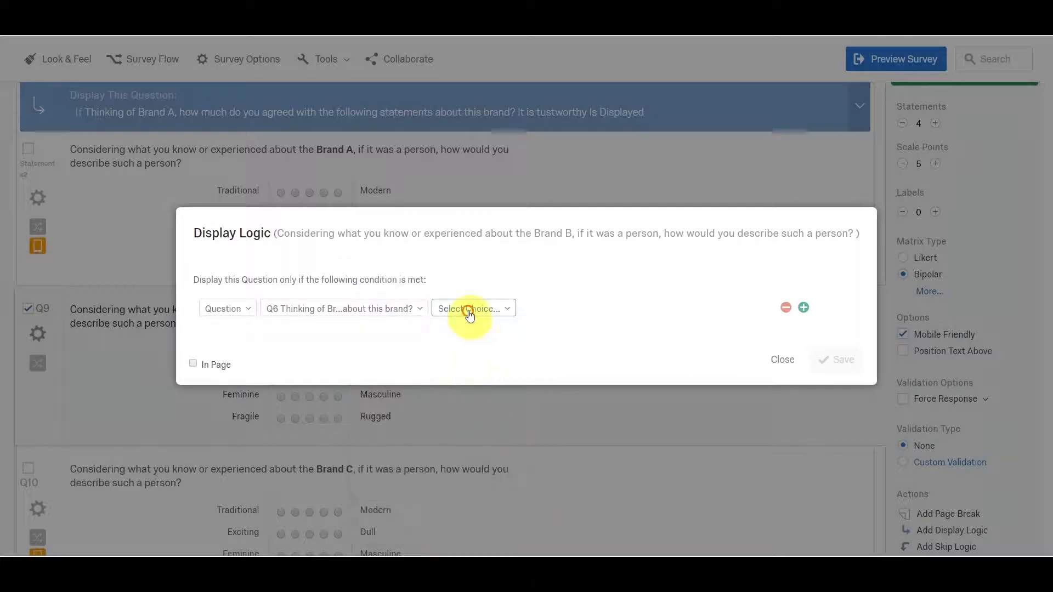
click(467, 308)
click(479, 377)
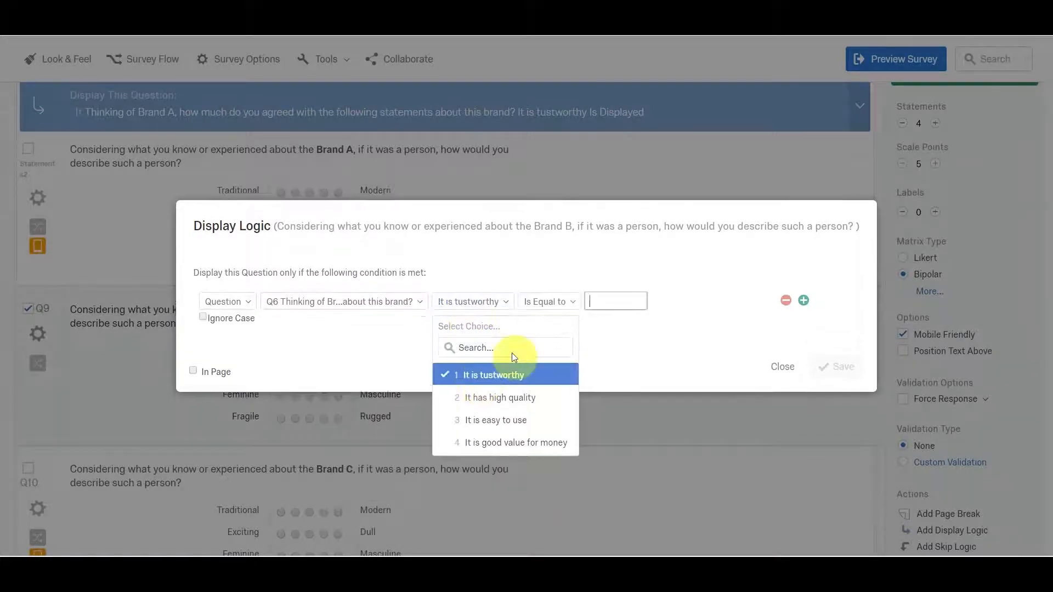
click(571, 307)
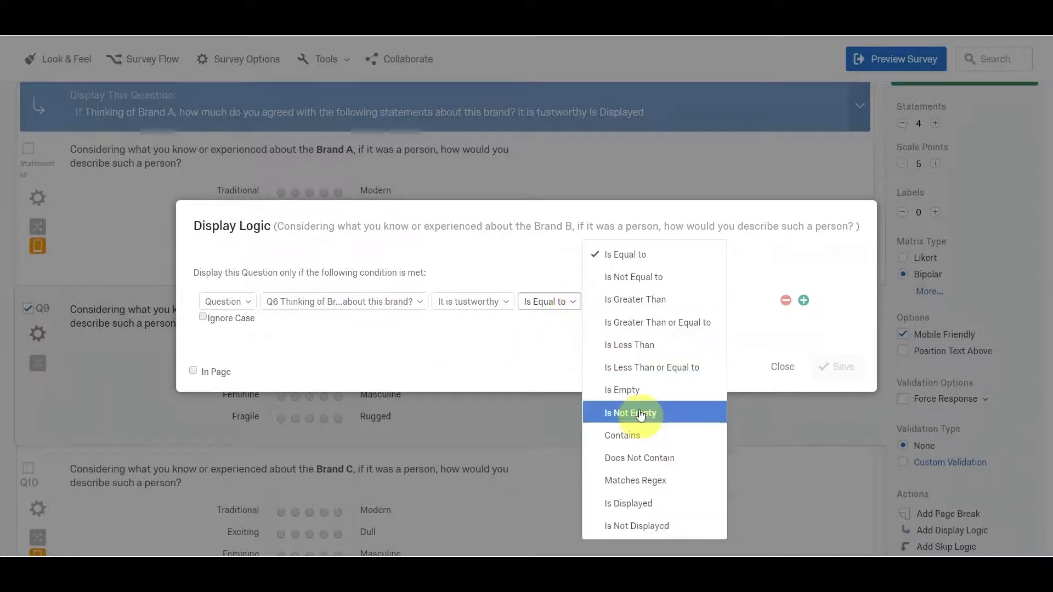
click(628, 503)
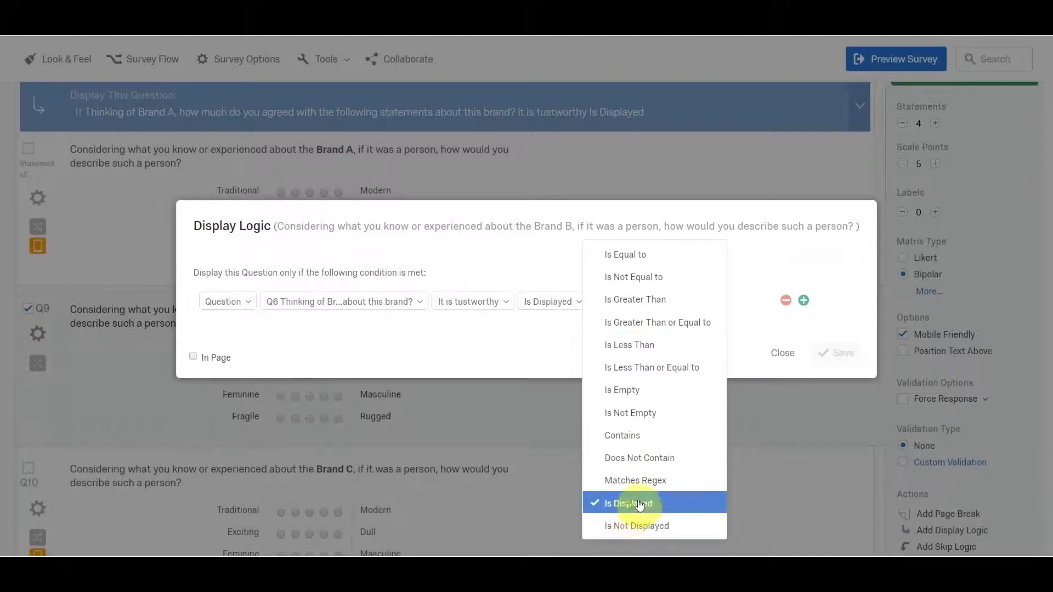
click(843, 365)
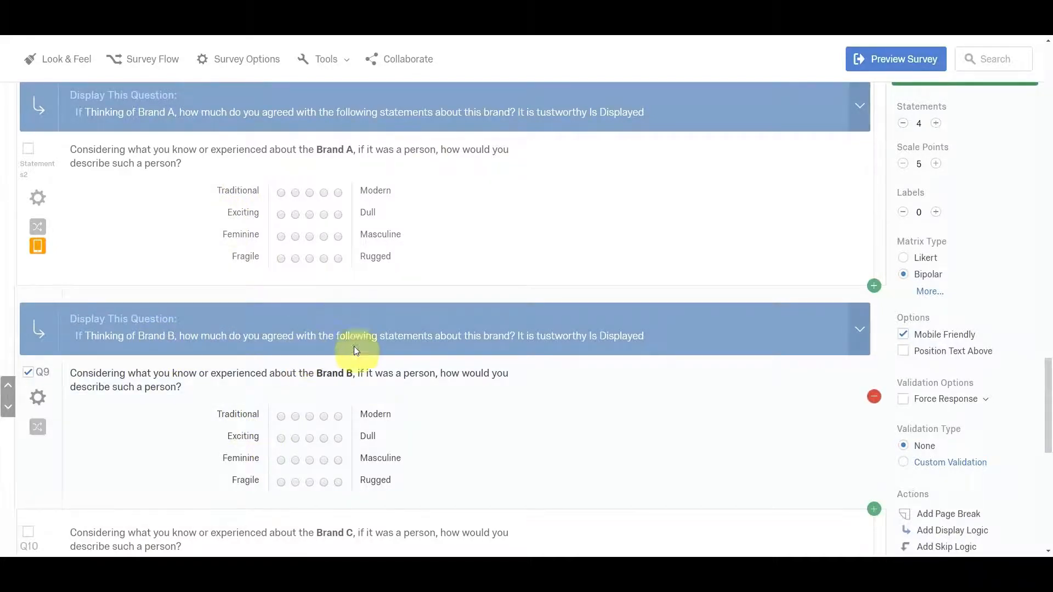
Add display logic to the Brand C personality question (Q10) with the condition that "It is tustworthy" in Q7 Is Displayed.
scroll(391, 352, down, 4)
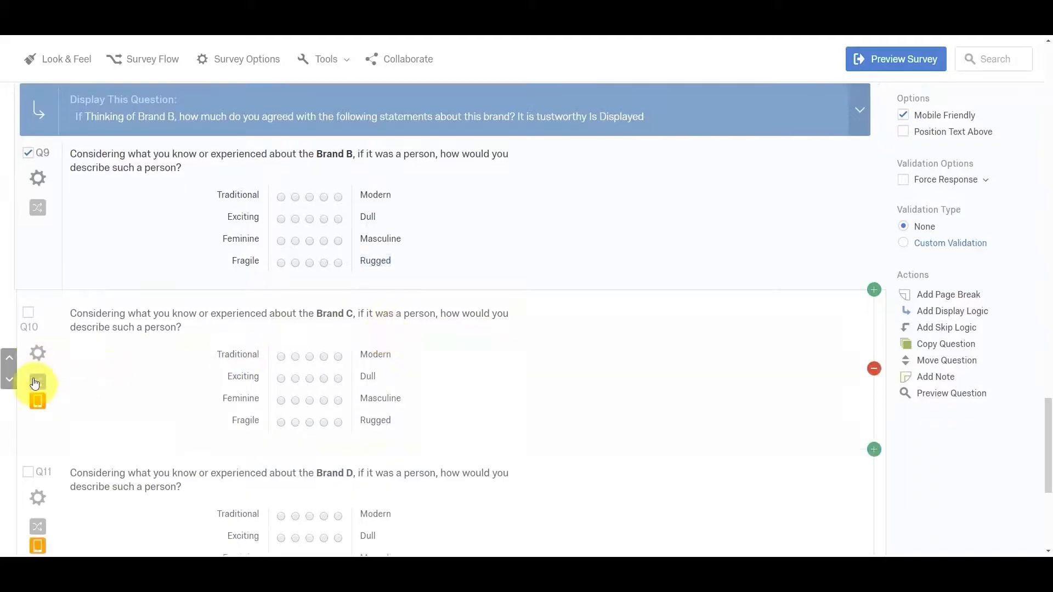
scroll(82, 340, up, 10)
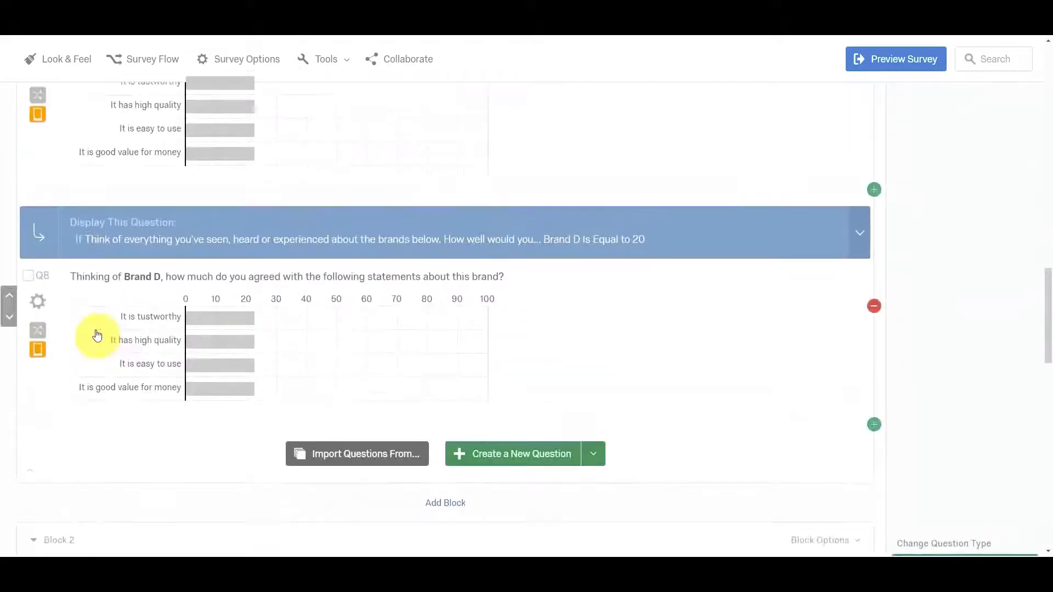
scroll(97, 335, up, 11)
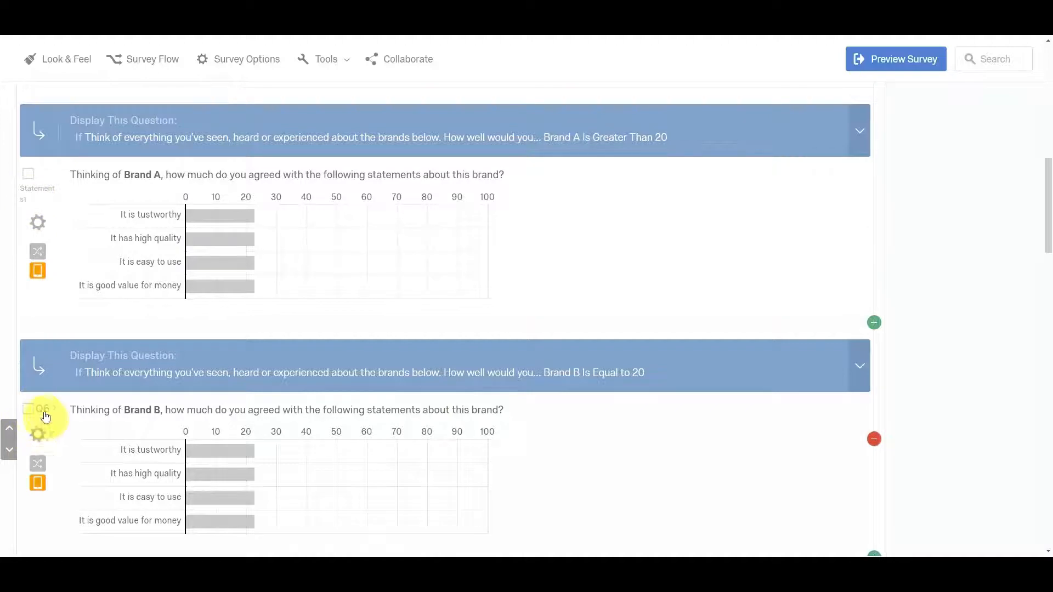
scroll(41, 412, down, 2)
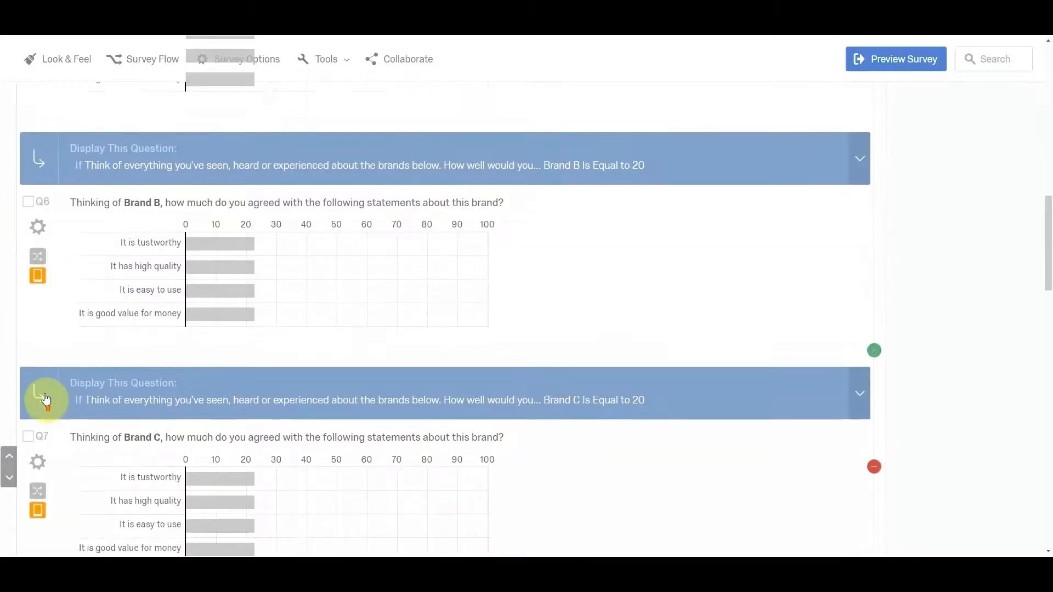
scroll(46, 384, down, 16)
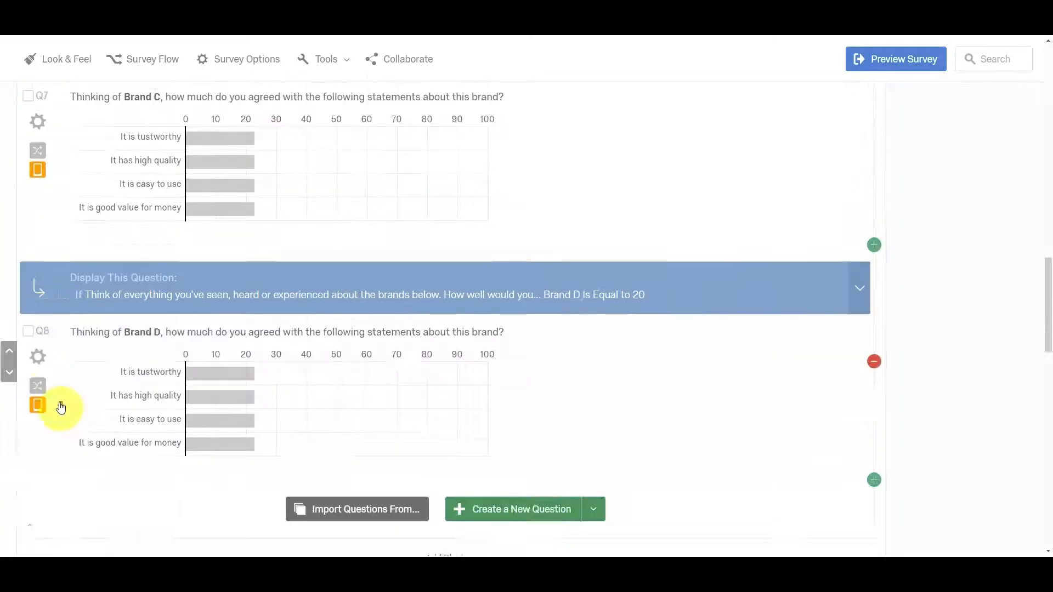
scroll(88, 401, down, 2)
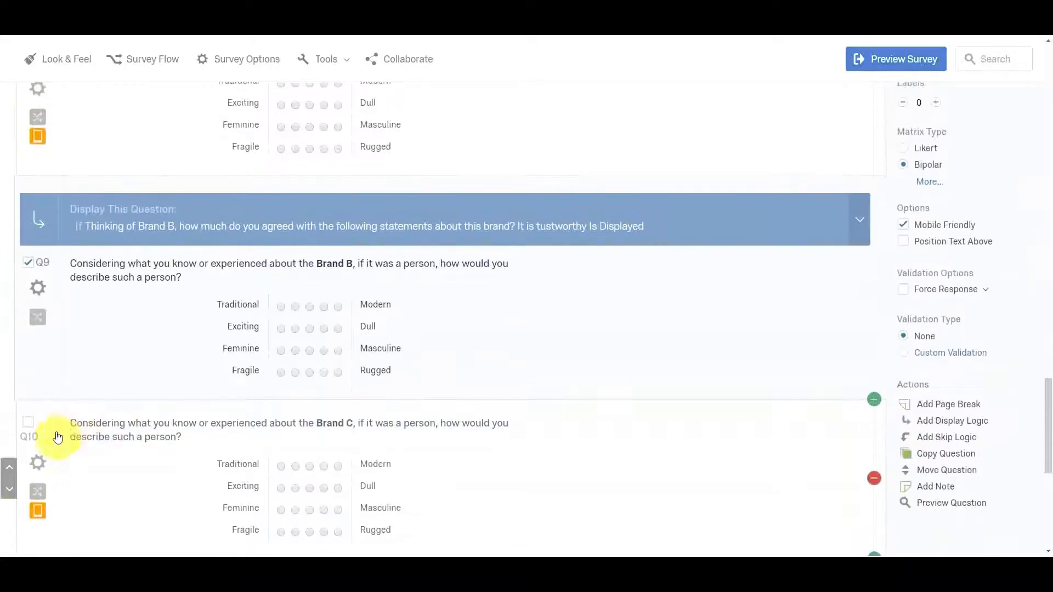
click(43, 464)
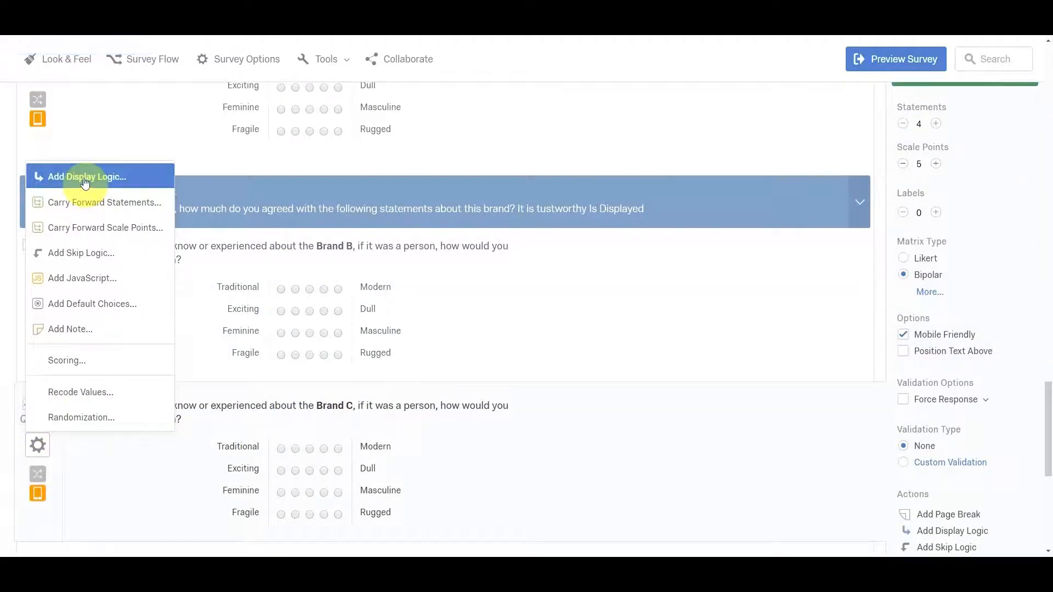
click(85, 178)
click(339, 309)
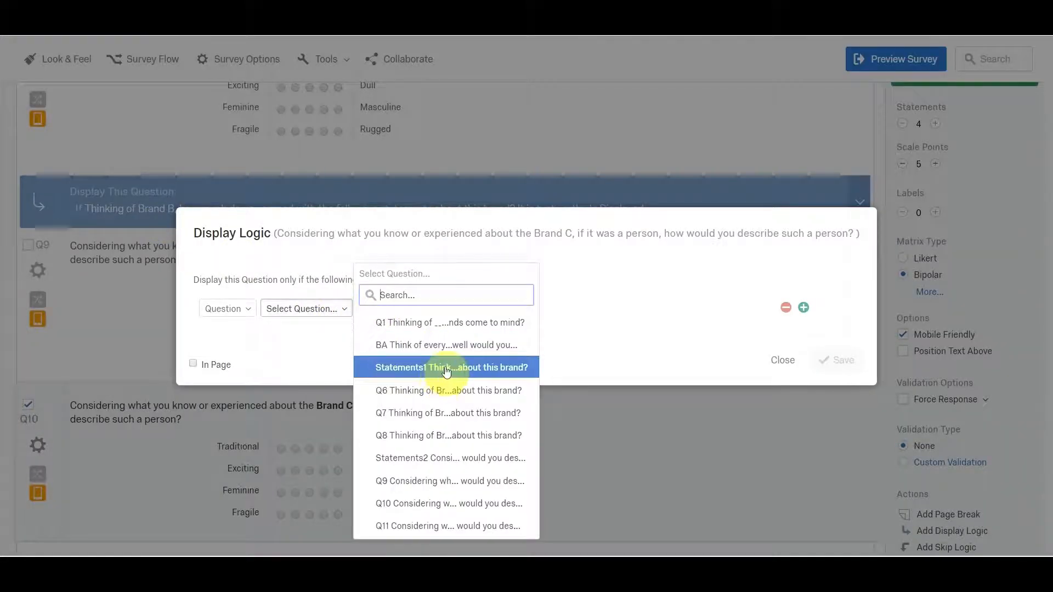
click(442, 420)
click(473, 310)
click(491, 371)
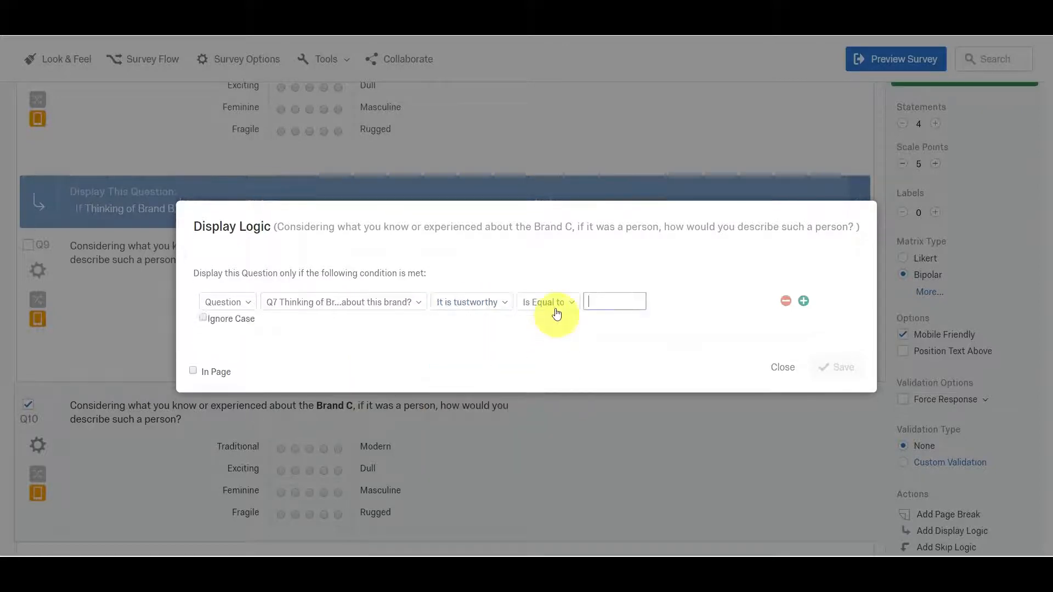
click(561, 307)
click(631, 502)
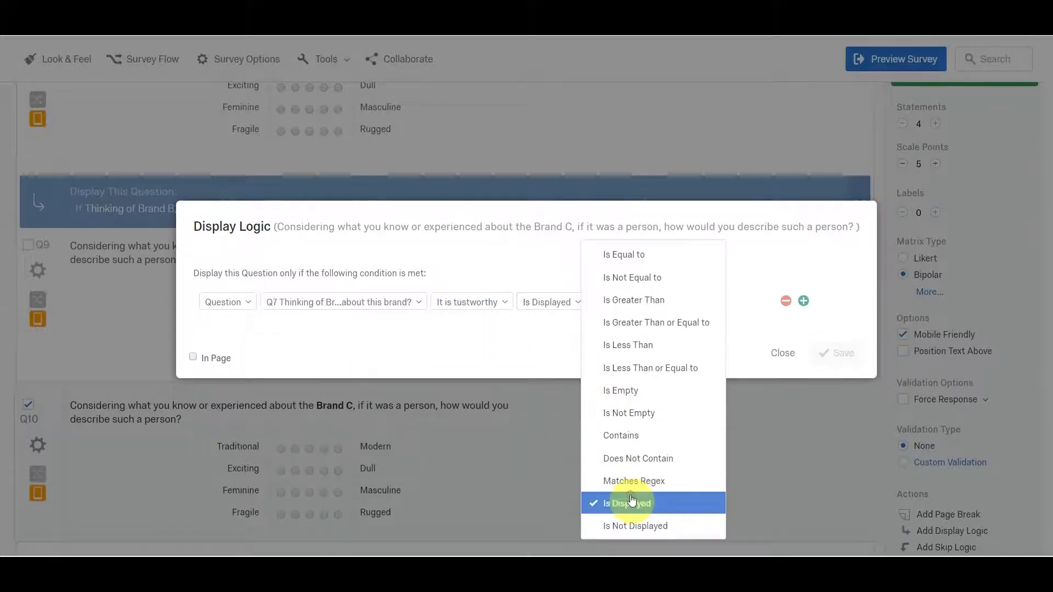
click(823, 359)
Add display logic to the Brand D personality question (Q11) with the condition that "It is tustworthy" in Q8 Is Displayed.
scroll(263, 439, down, 5)
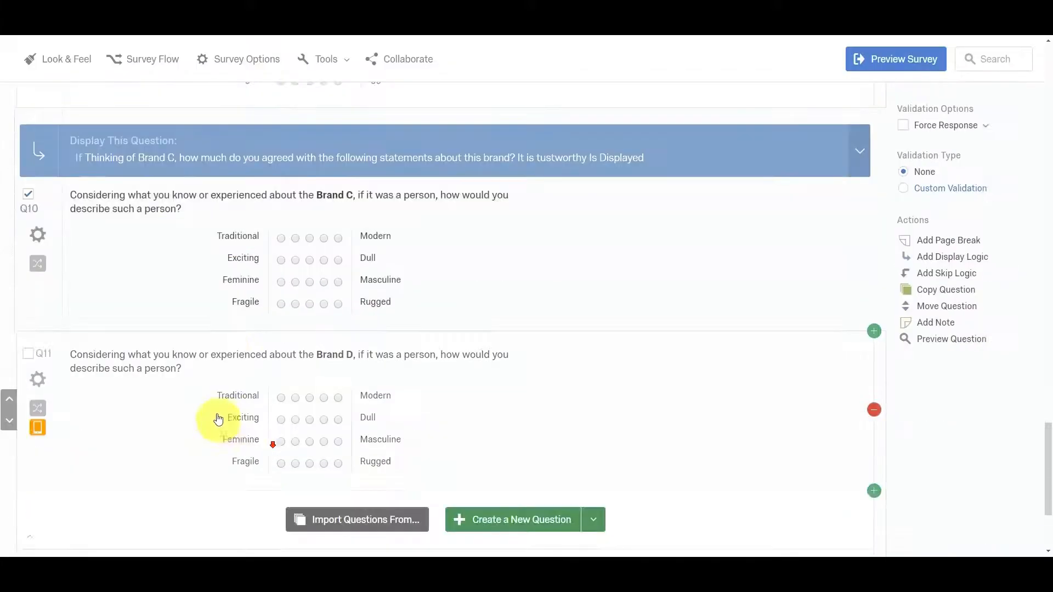
click(40, 381)
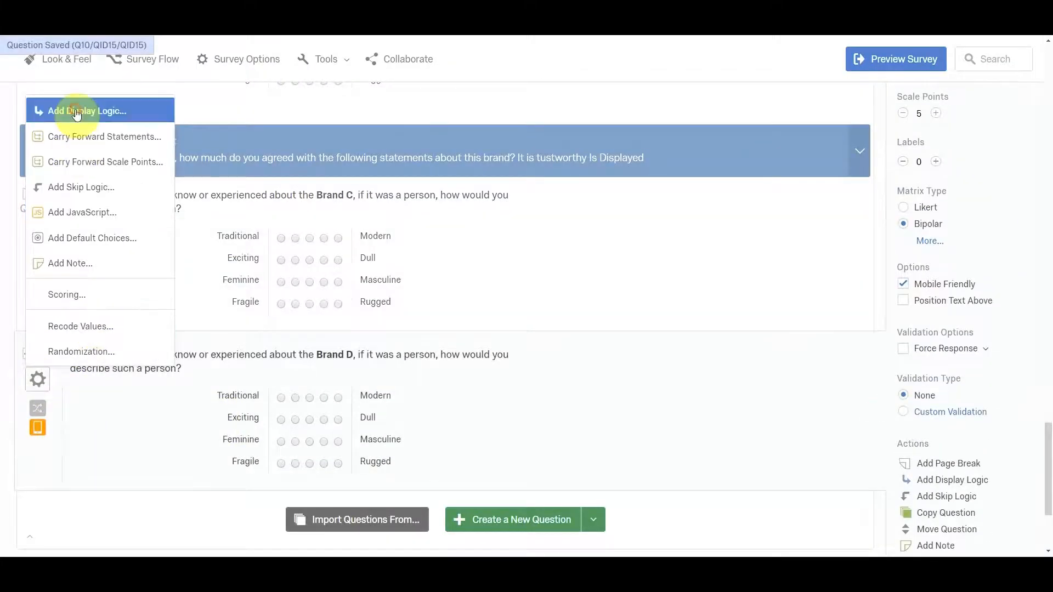
click(71, 108)
click(322, 308)
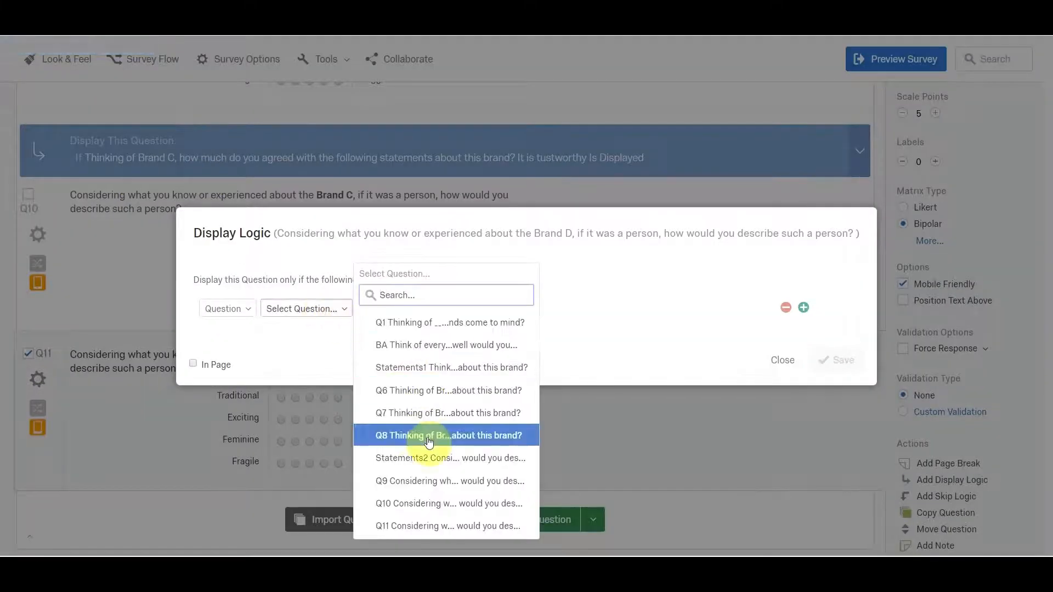
click(457, 433)
click(495, 309)
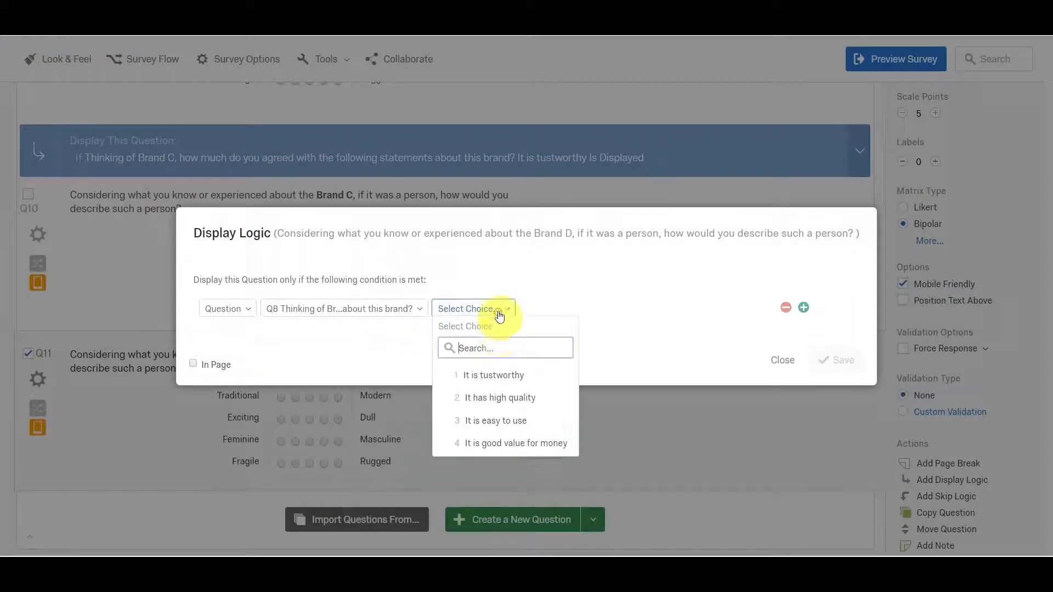
click(493, 375)
click(549, 303)
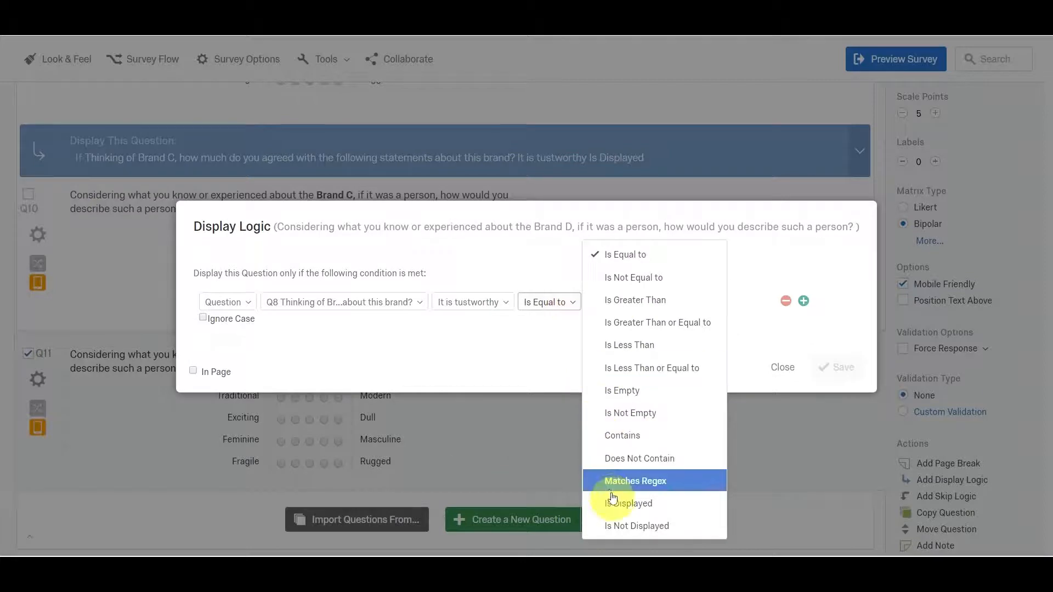
click(627, 502)
click(838, 355)
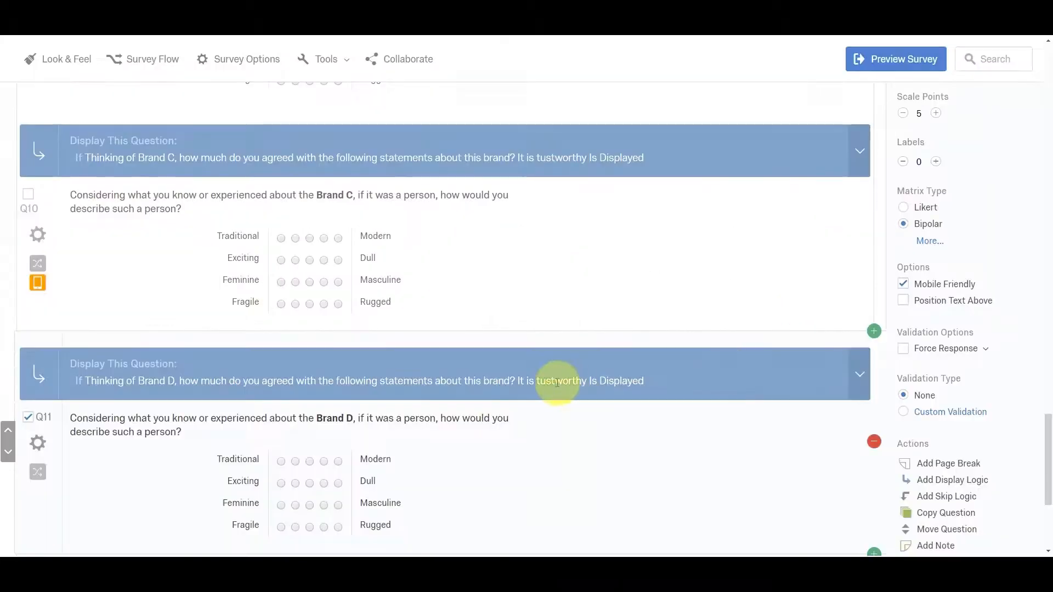
Review the display conditions of the personality questions in Block 2 and the brand statements questions in Block 1, including Block 1's available options.
scroll(557, 382, down, 5)
scroll(500, 253, up, 5)
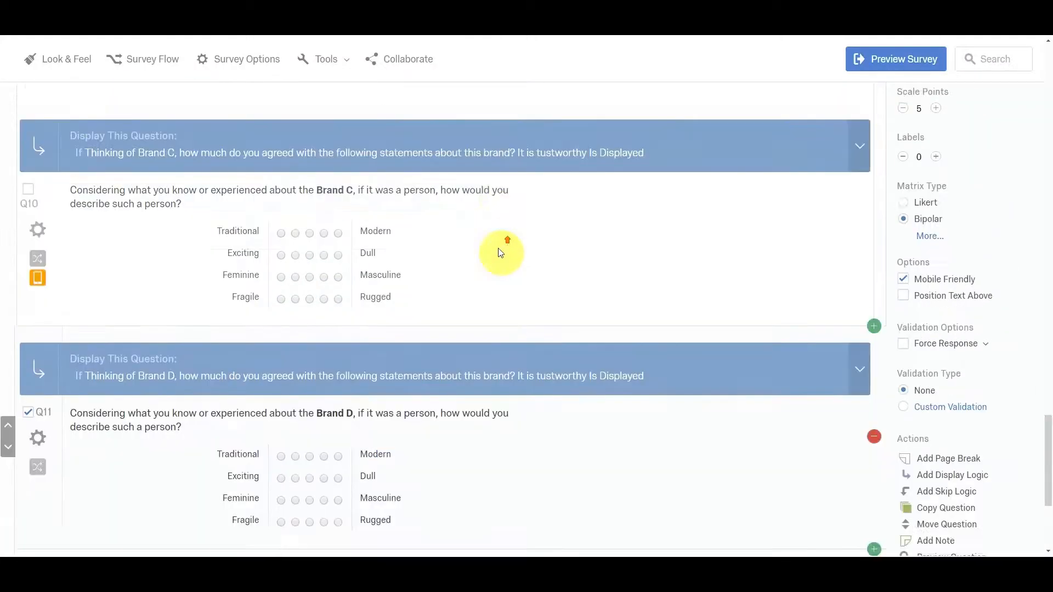
scroll(500, 253, up, 6)
scroll(487, 251, up, 3)
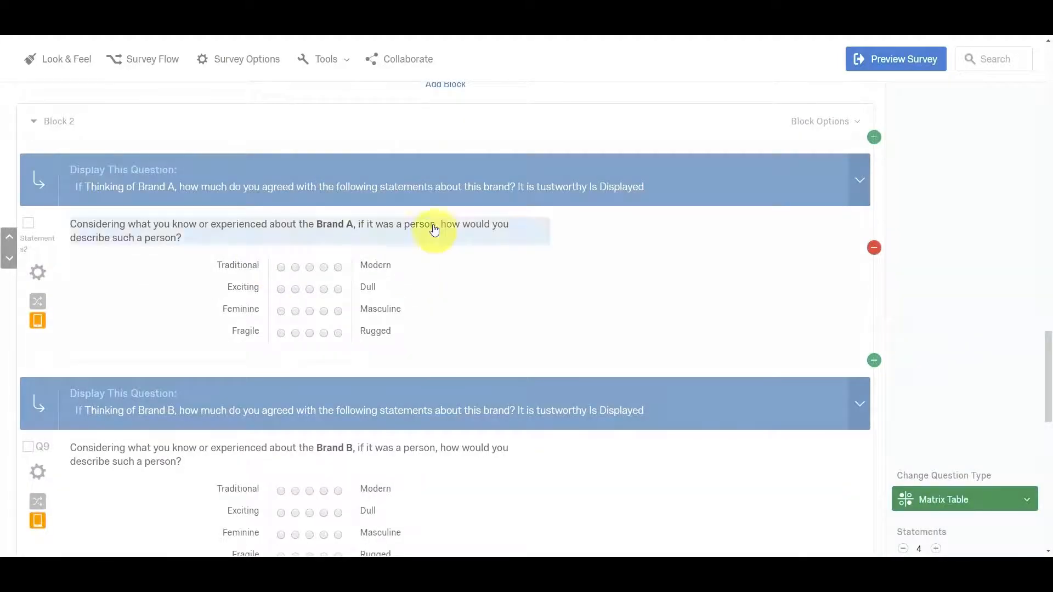
scroll(431, 277, down, 3)
scroll(430, 279, up, 9)
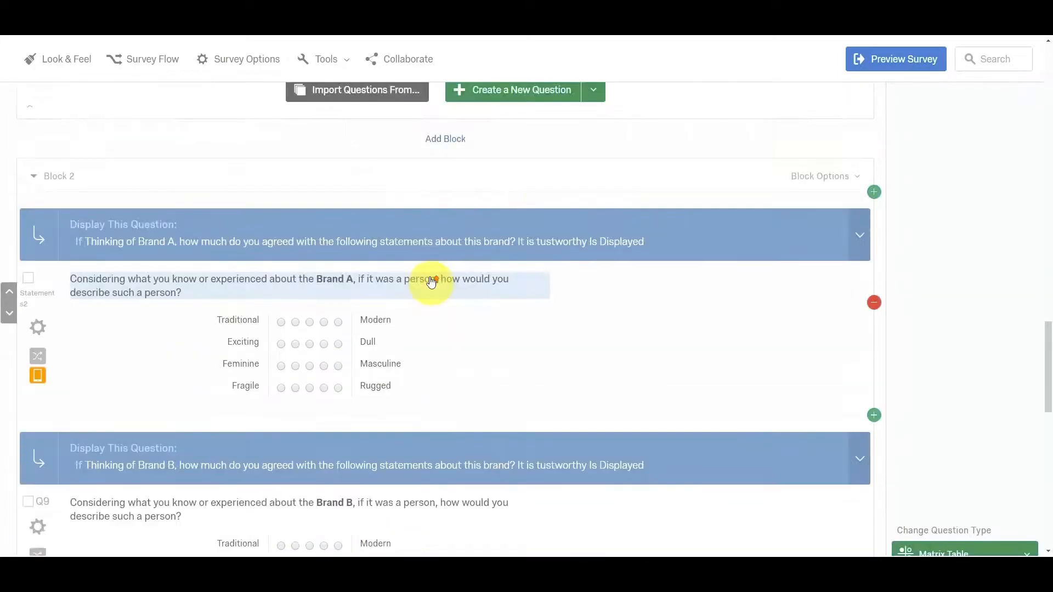
scroll(195, 245, up, 8)
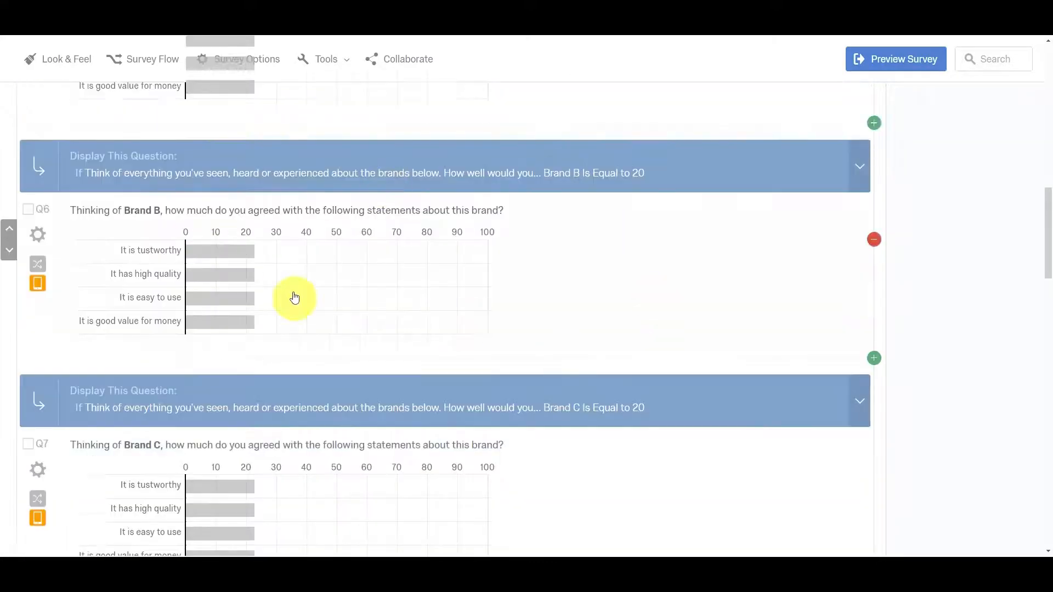
scroll(644, 302, up, 5)
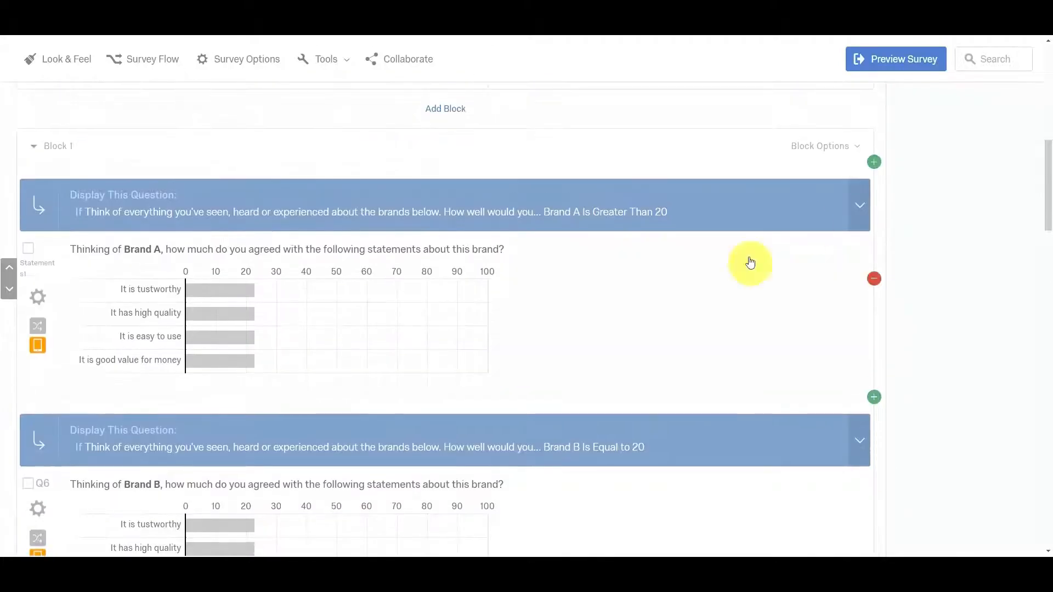
click(836, 147)
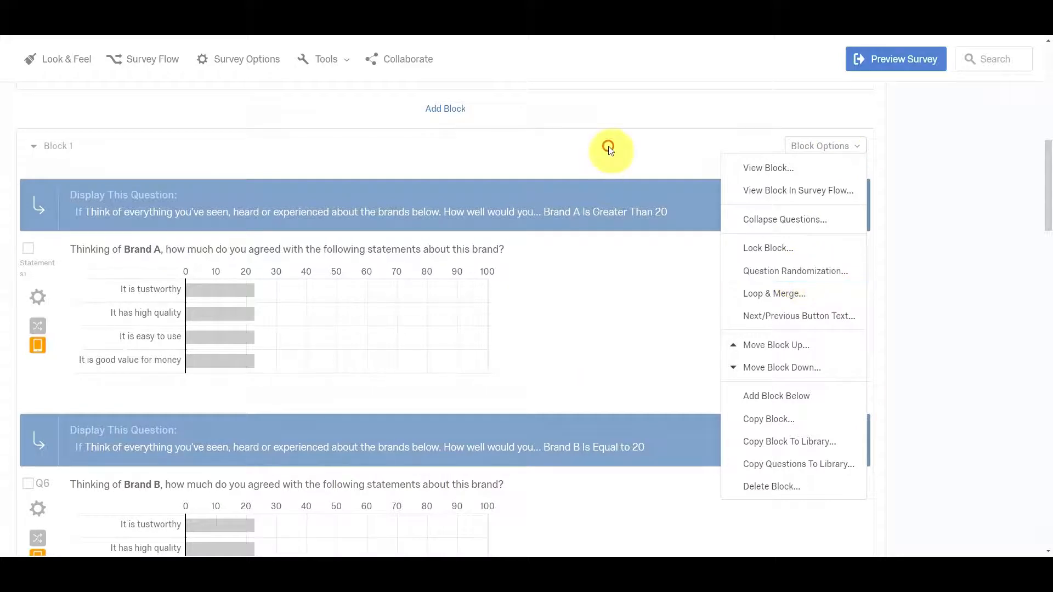
Preview the survey, naming Nike, Adidas and Puma as brands and rating Brand A about 45, Brand B 3, Brand C 6 and Brand D 39.
scroll(505, 235, up, 6)
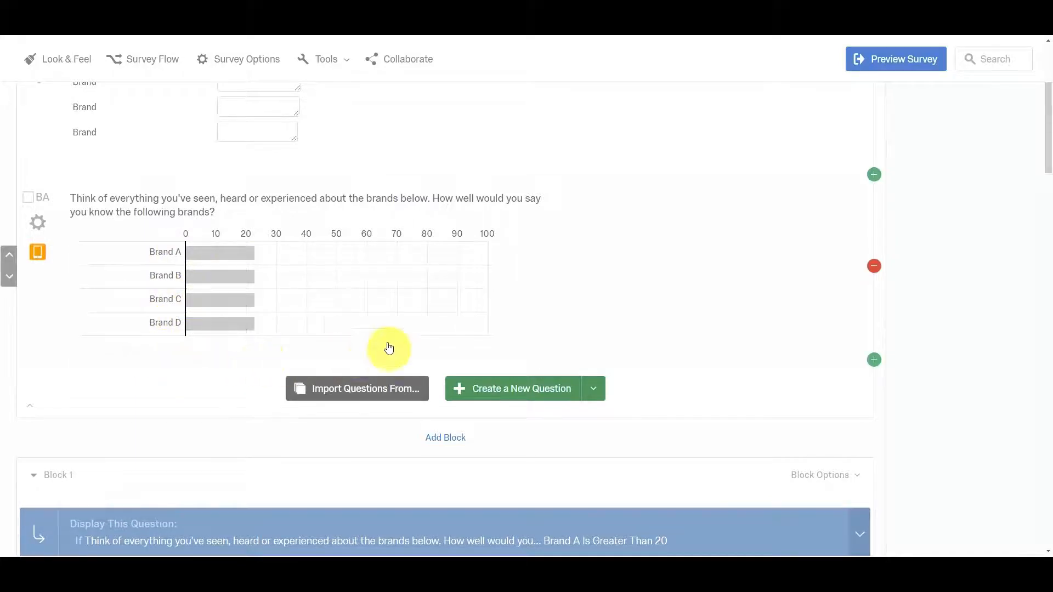
scroll(510, 259, up, 4)
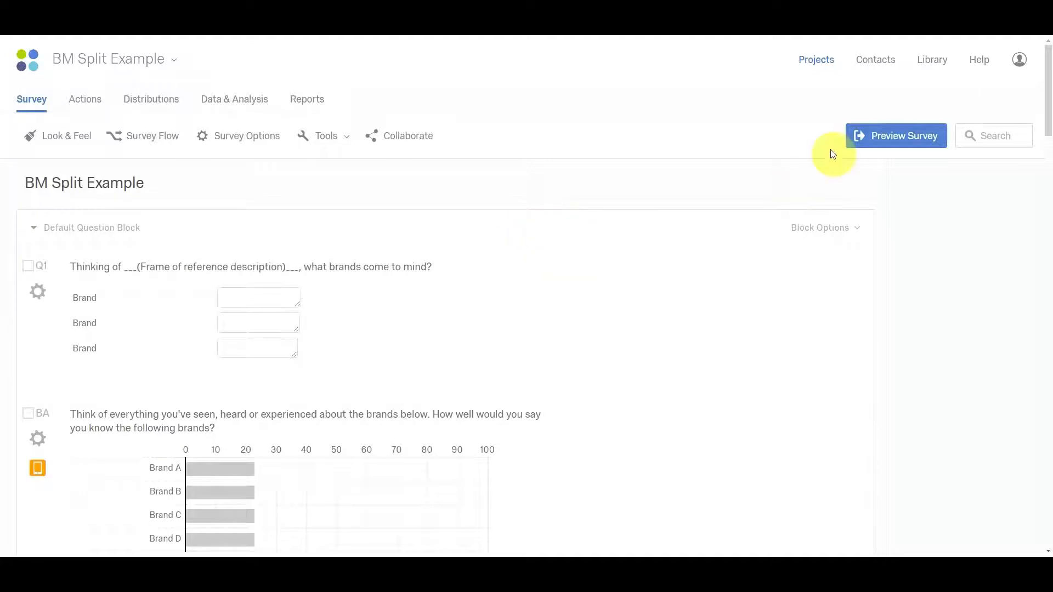
click(900, 135)
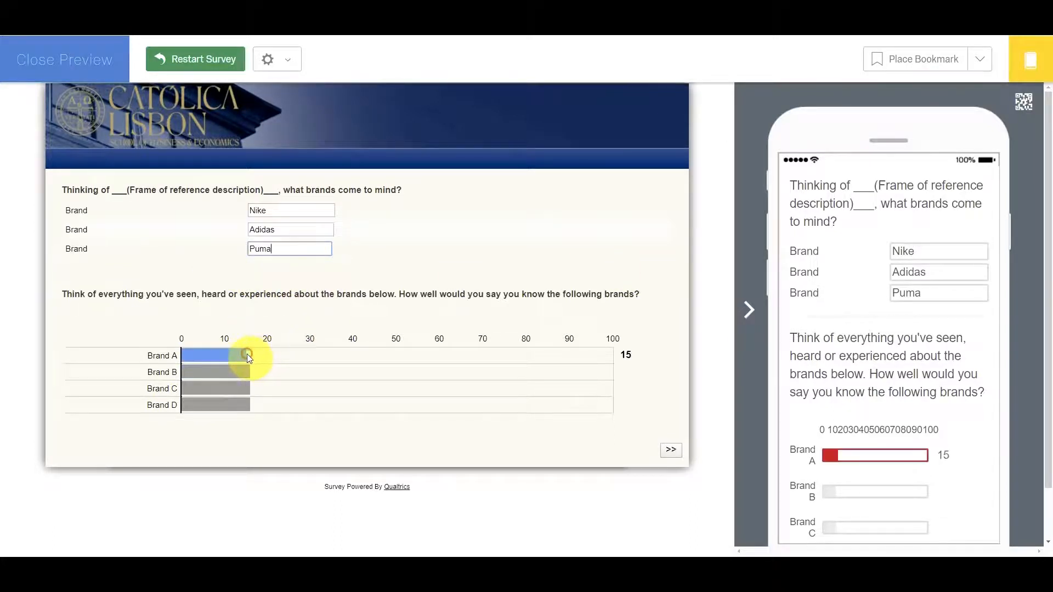
drag(247, 358, 376, 358)
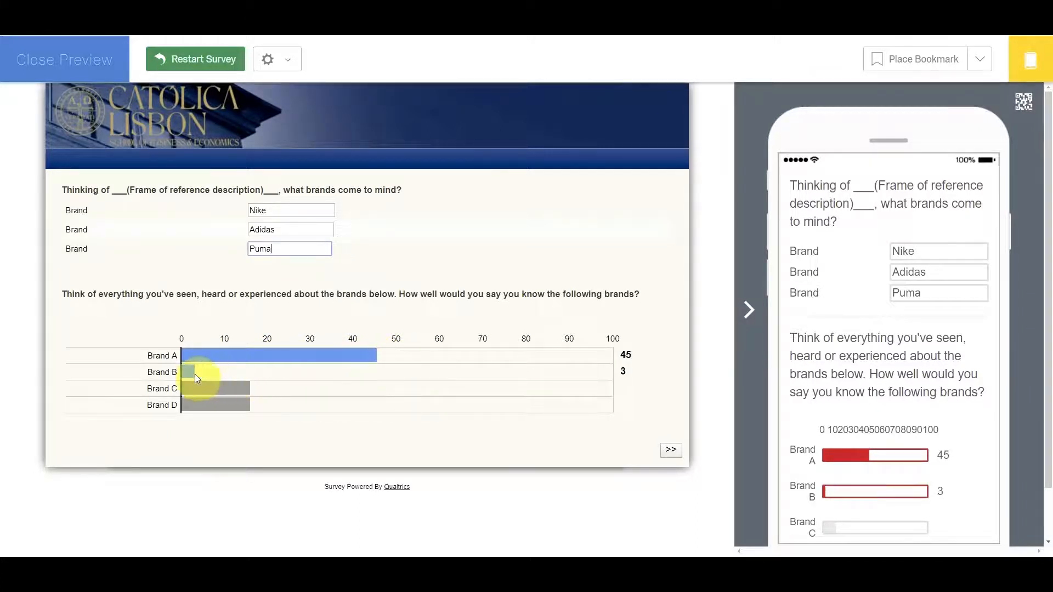
drag(241, 390, 351, 405)
click(242, 406)
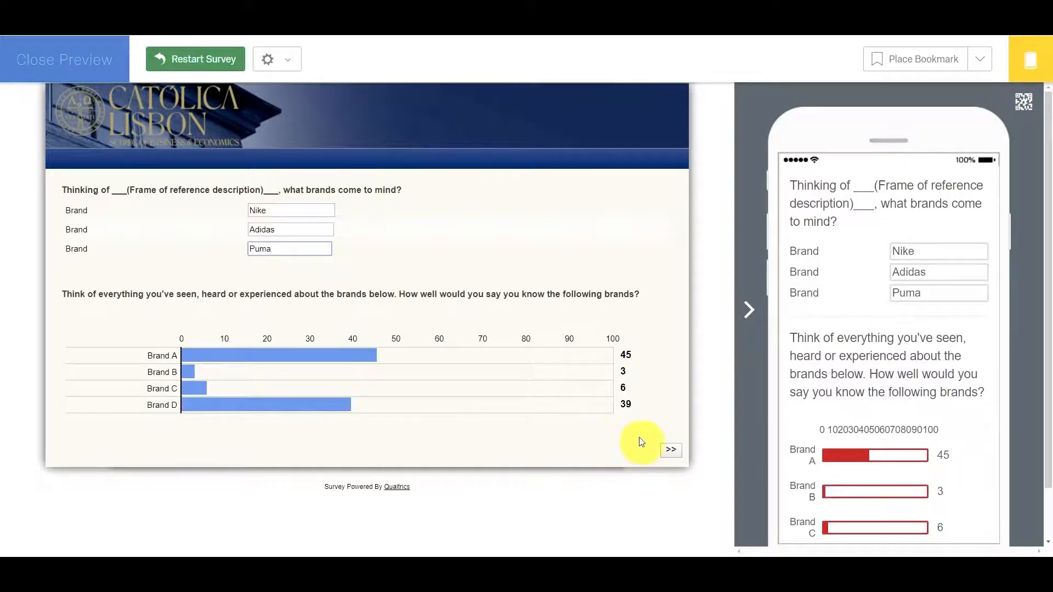
Submit the brand familiarity page, rate Brand A 48 for high quality, 43 trustworthiness and 51 value, rate ease of use too, and submit.
click(671, 451)
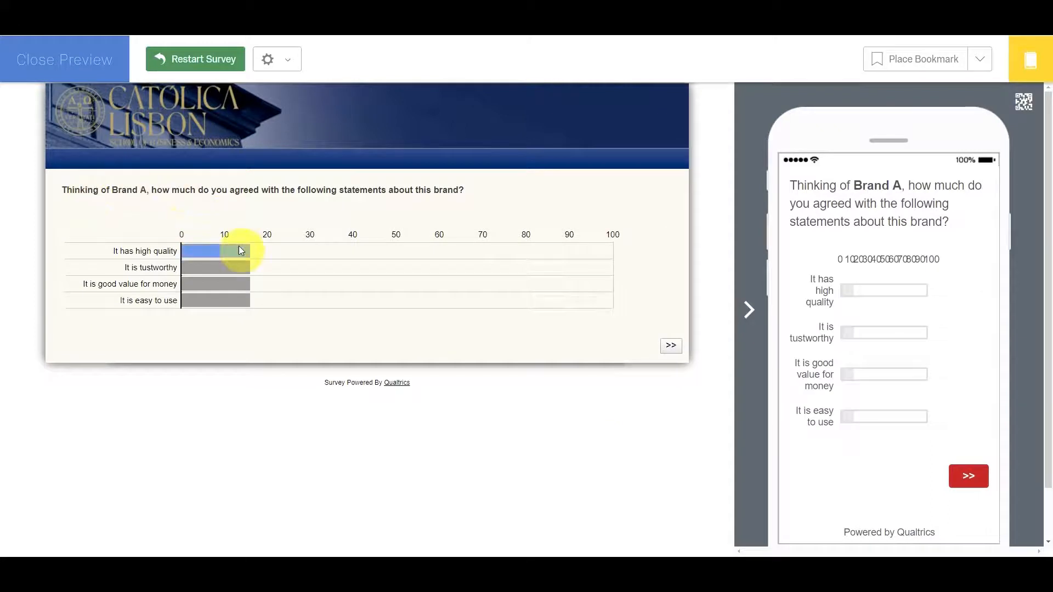
drag(242, 246, 386, 252)
drag(265, 274, 364, 271)
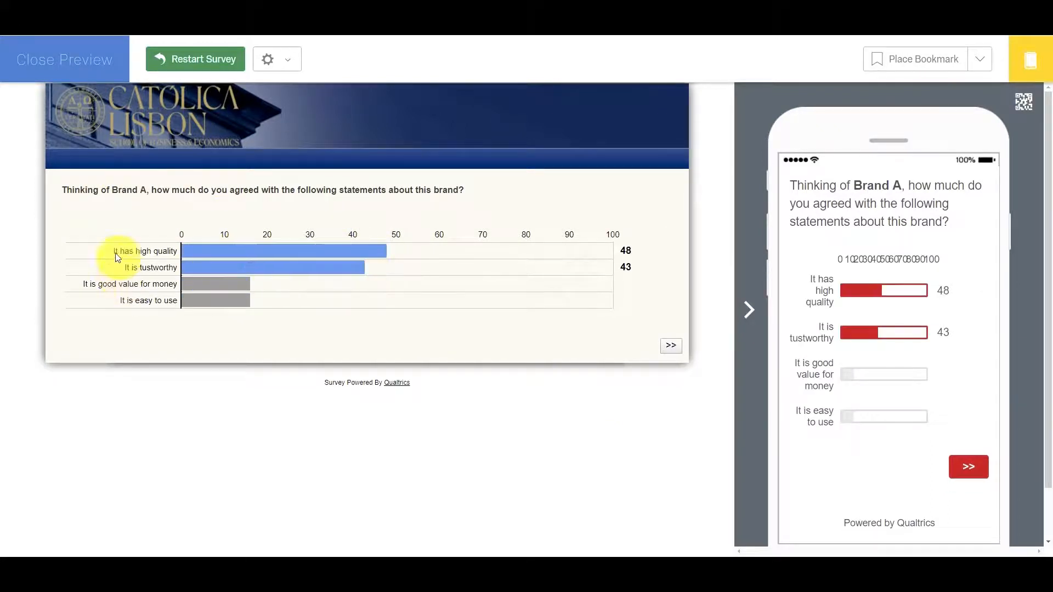
drag(240, 287, 401, 284)
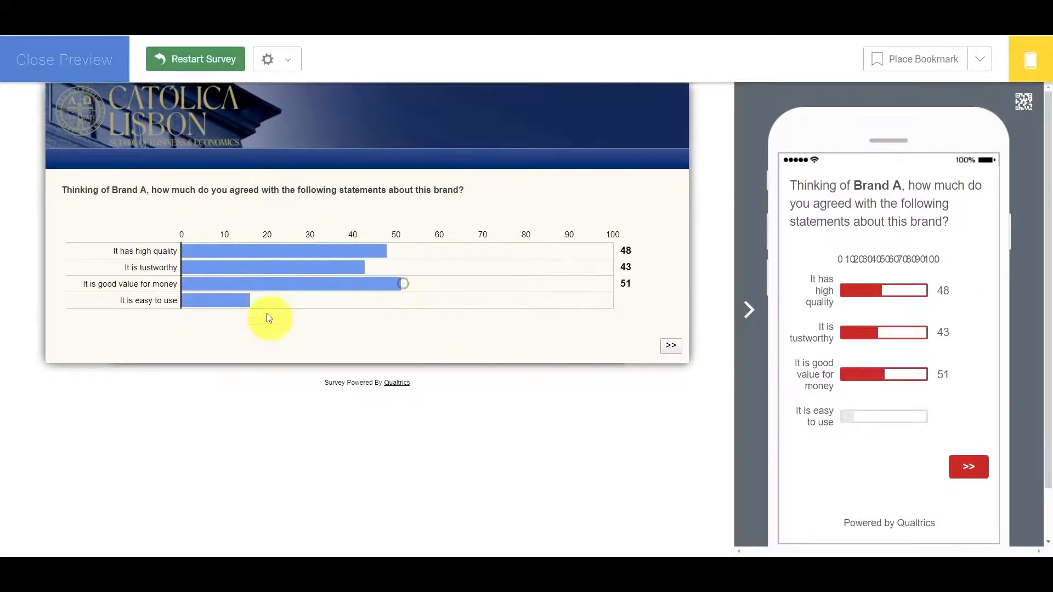
drag(264, 301, 413, 303)
click(670, 345)
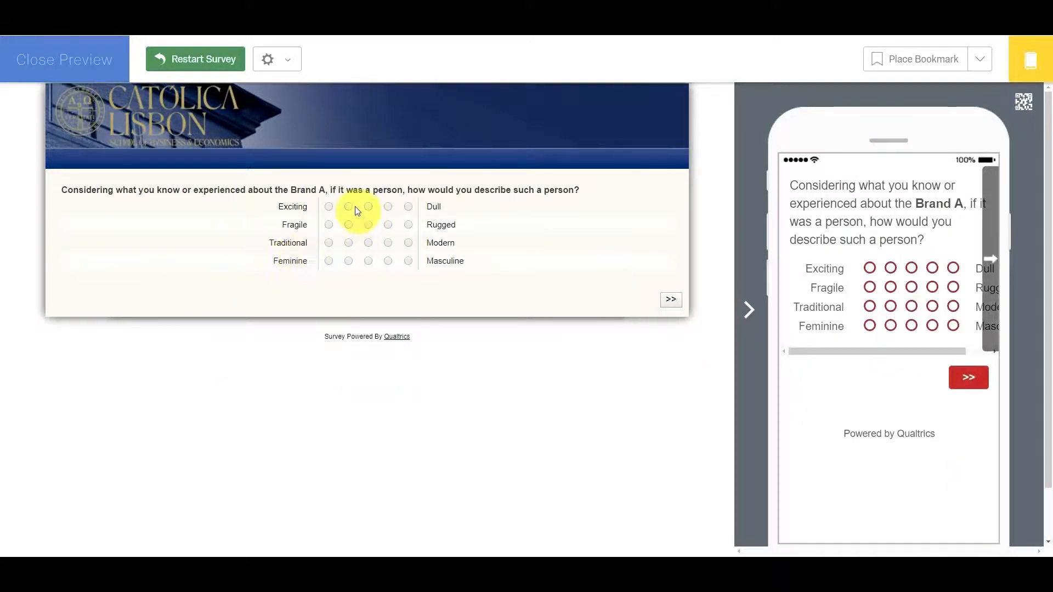
Rate Brand A's personality with Exciting–Dull and Feminine–Masculine at the midpoint, Fragile–Rugged second and Traditional–Modern fourth, and submit the page.
click(367, 207)
click(349, 225)
click(388, 243)
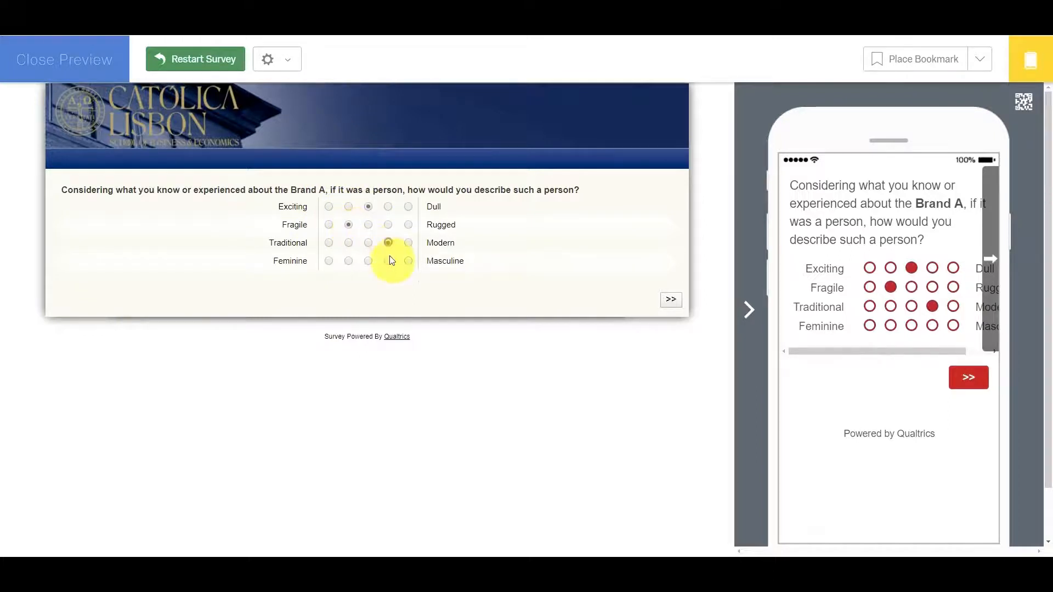
click(368, 260)
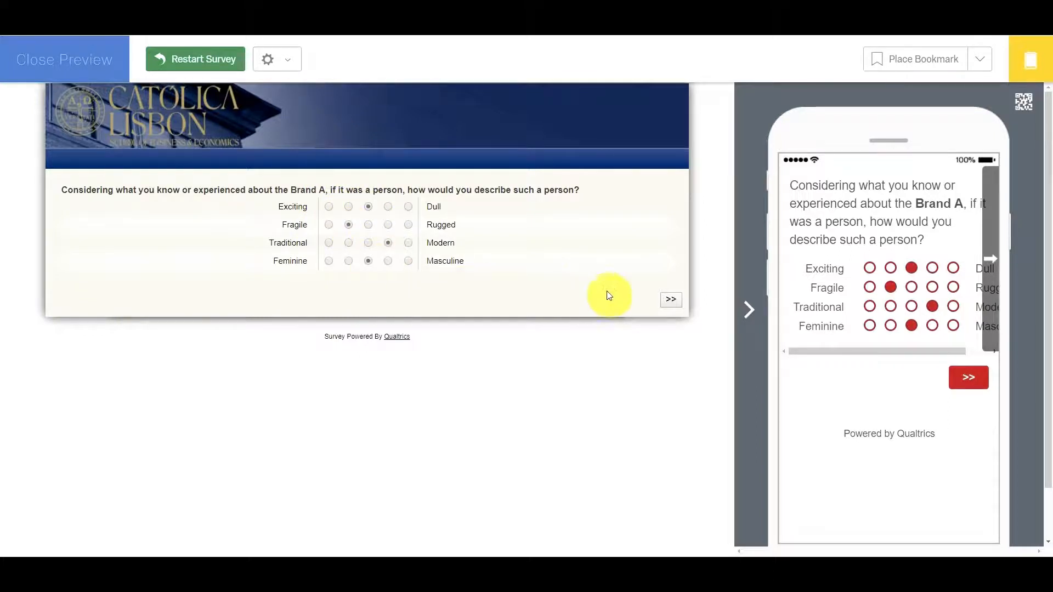
click(672, 303)
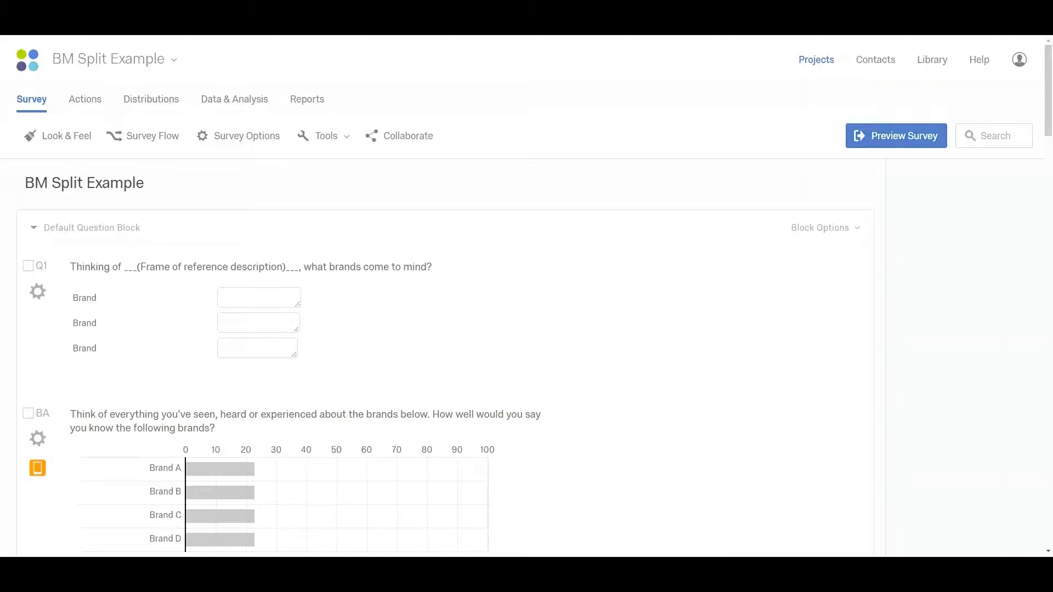
Add a page break after Q1, the brand recall question, in the Default Question Block.
scroll(485, 296, down, 3)
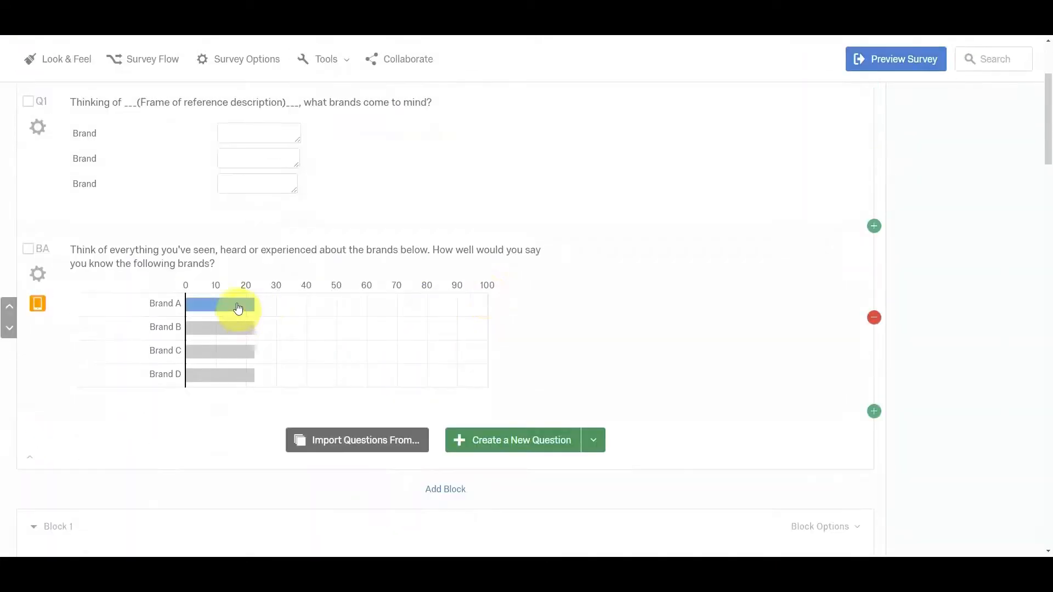
scroll(367, 296, up, 1)
click(554, 237)
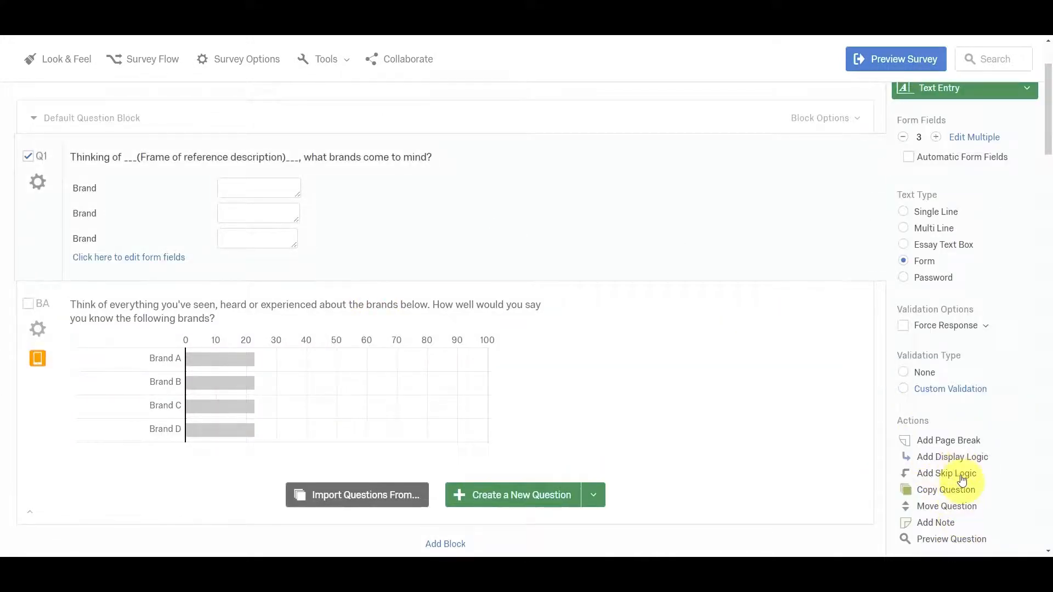
scroll(962, 480, down, 1)
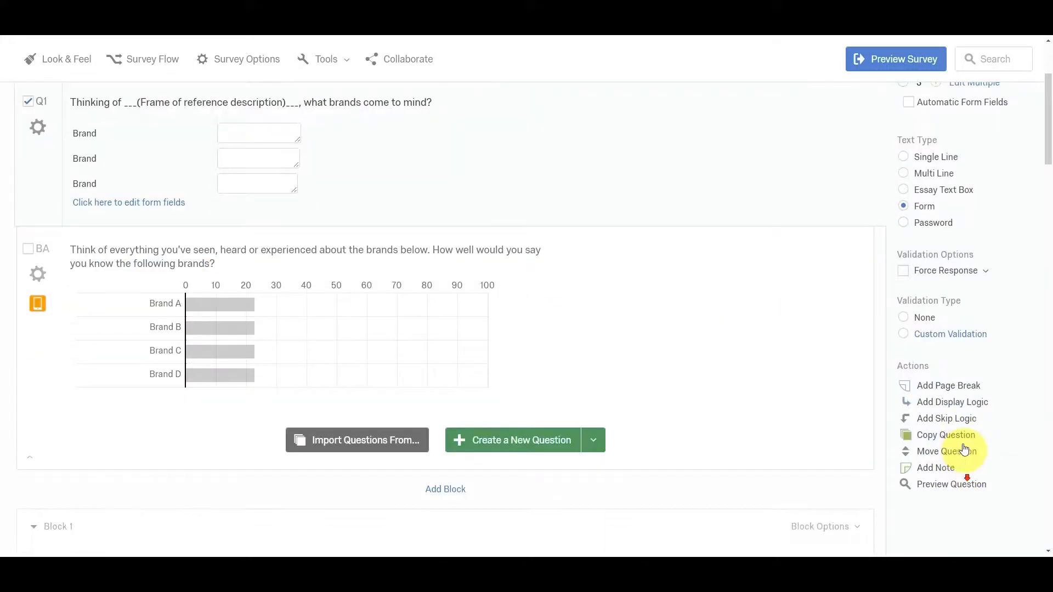
click(947, 388)
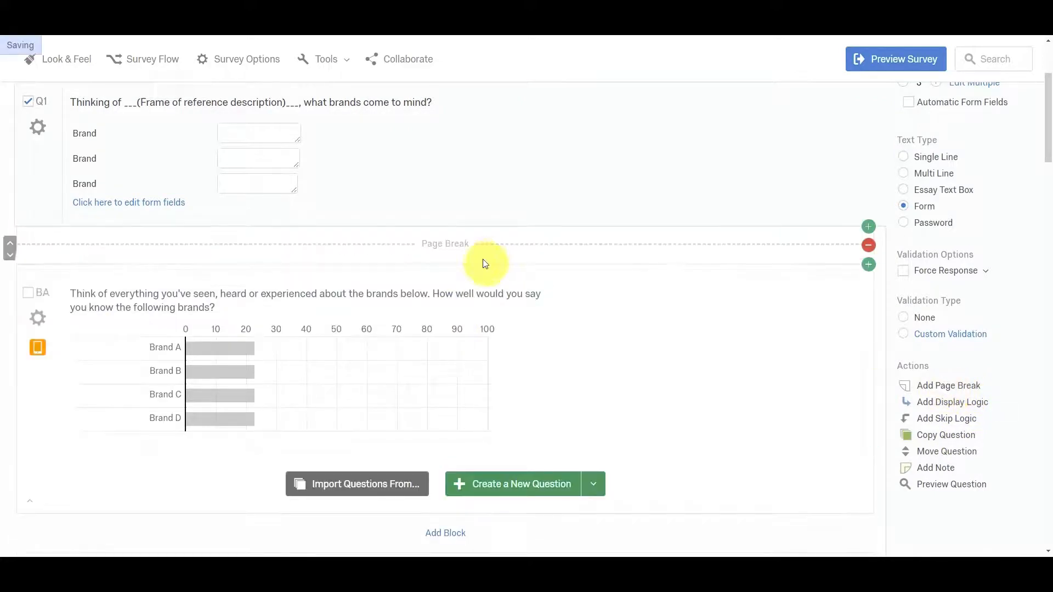
Change the display condition of the Brand B statements question (Q6) to Brand B Is Greater Than 20 and save it.
scroll(460, 247, down, 3)
scroll(446, 243, down, 3)
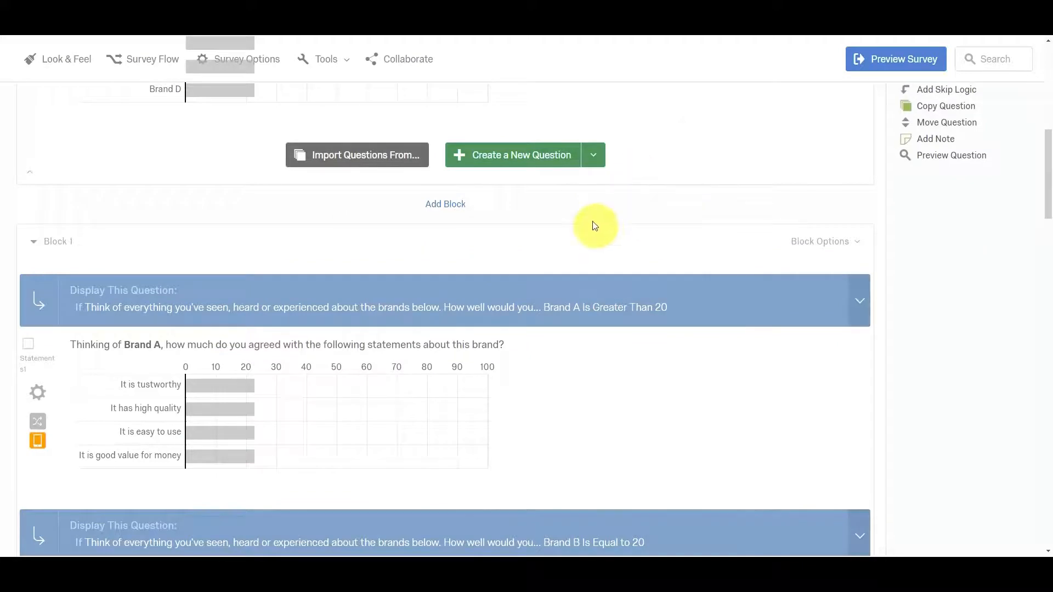
scroll(594, 227, down, 3)
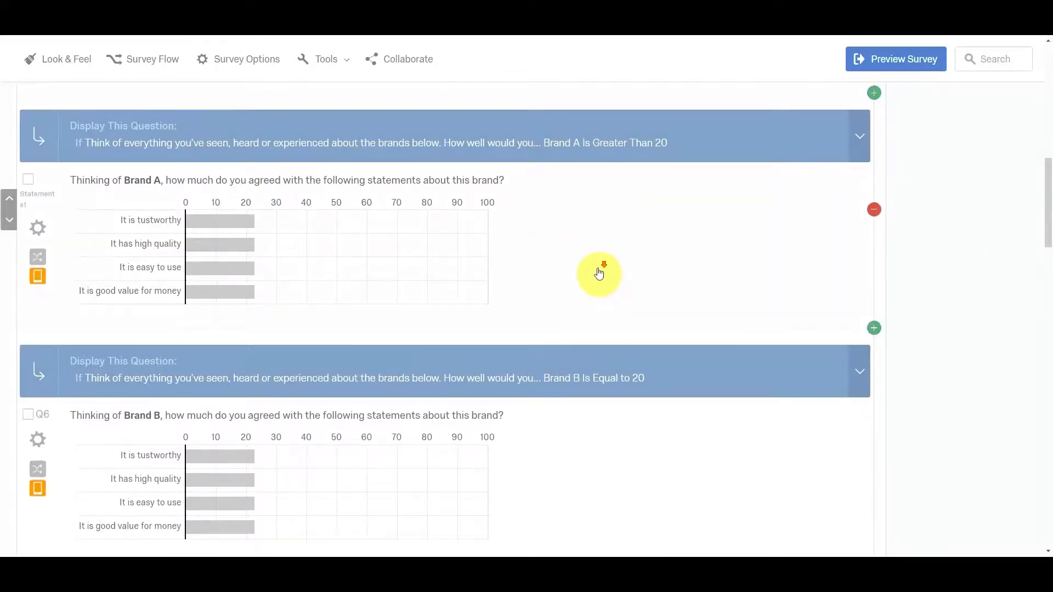
scroll(598, 274, down, 2)
scroll(351, 268, up, 3)
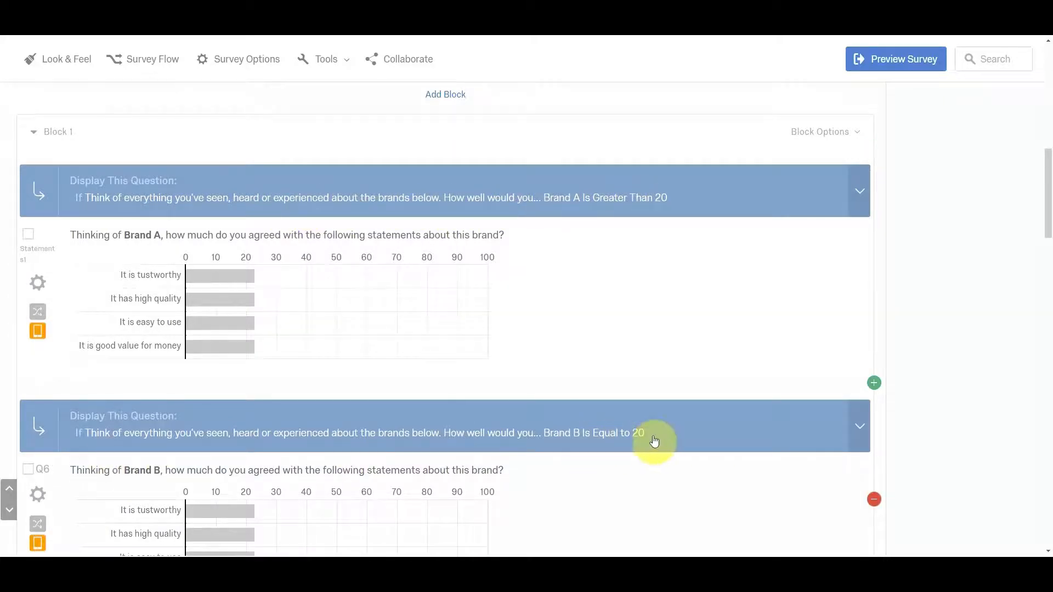
click(40, 424)
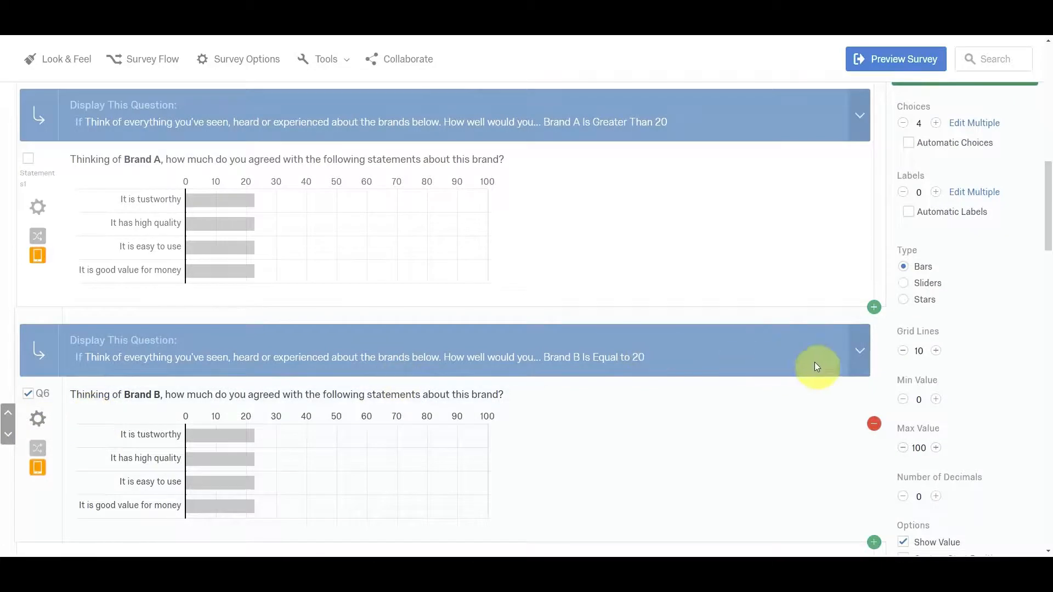
click(864, 357)
click(792, 389)
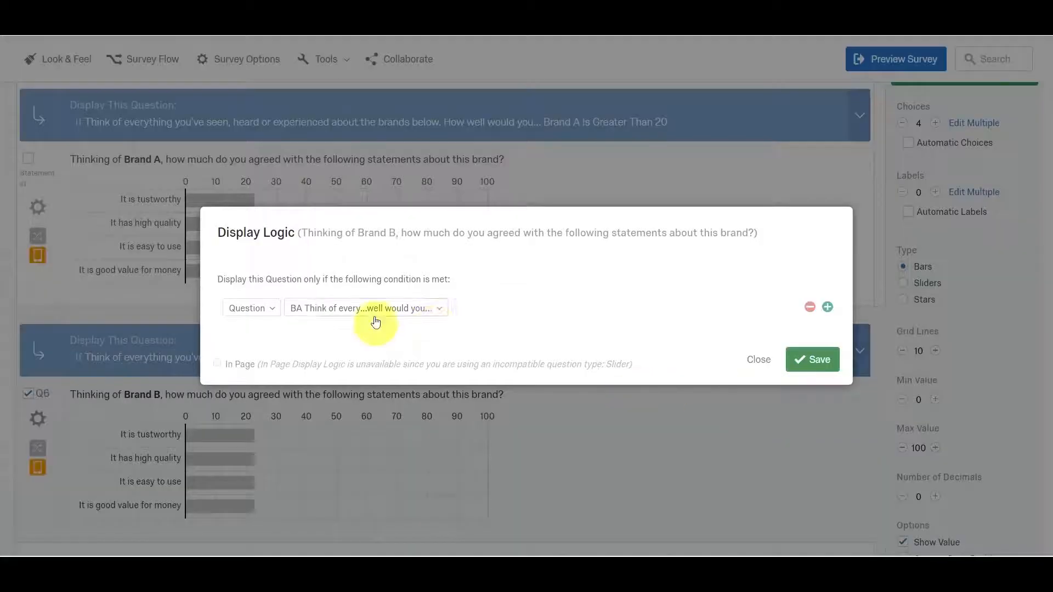
click(537, 301)
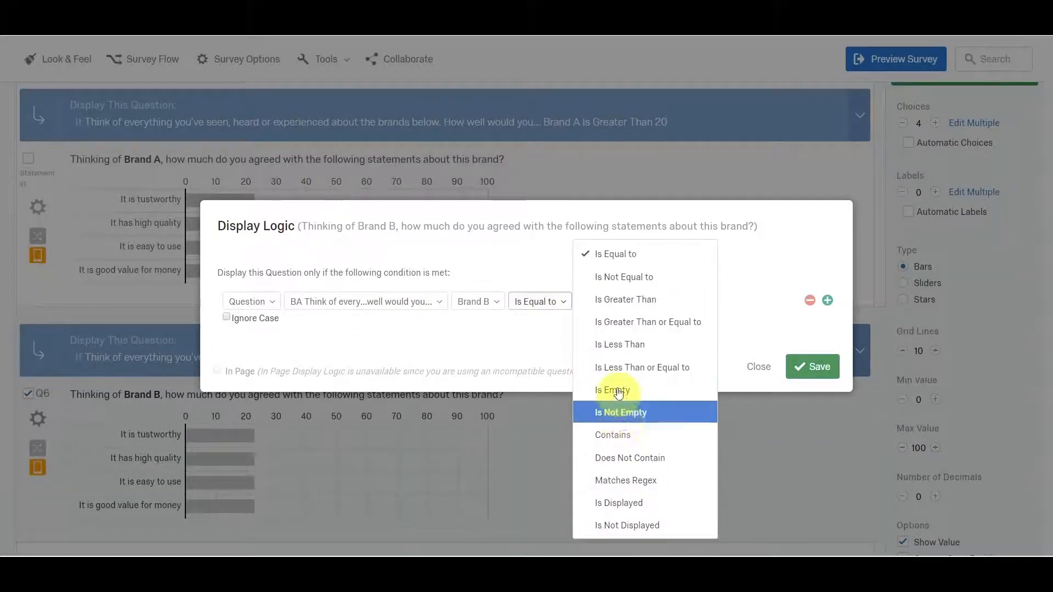
click(626, 300)
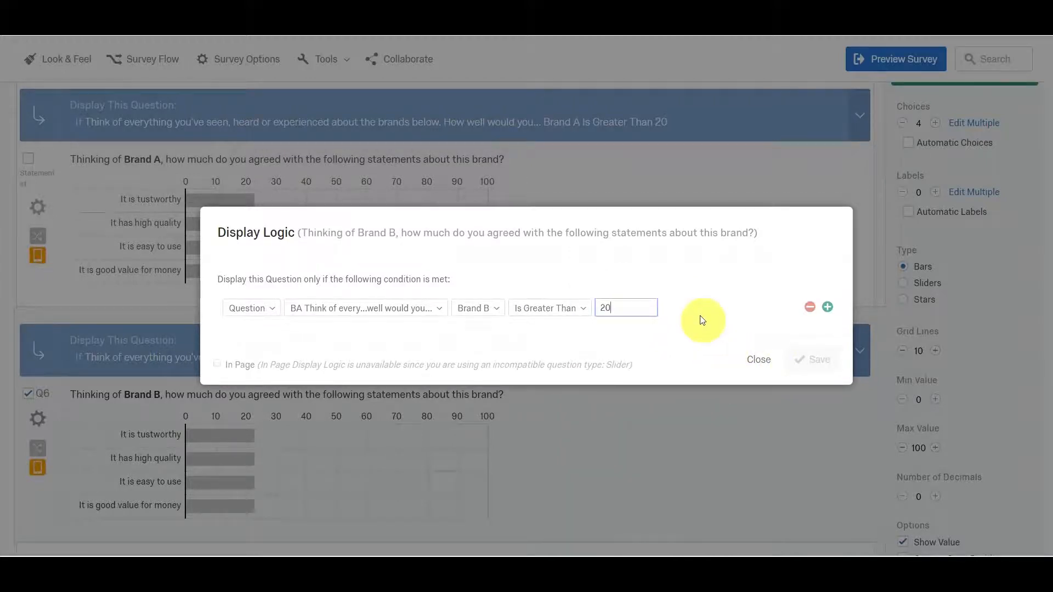
click(821, 359)
Change the display condition of the Brand C statements question (Q7) to Brand C Is Greater Than 20 and save it.
scroll(712, 370, down, 5)
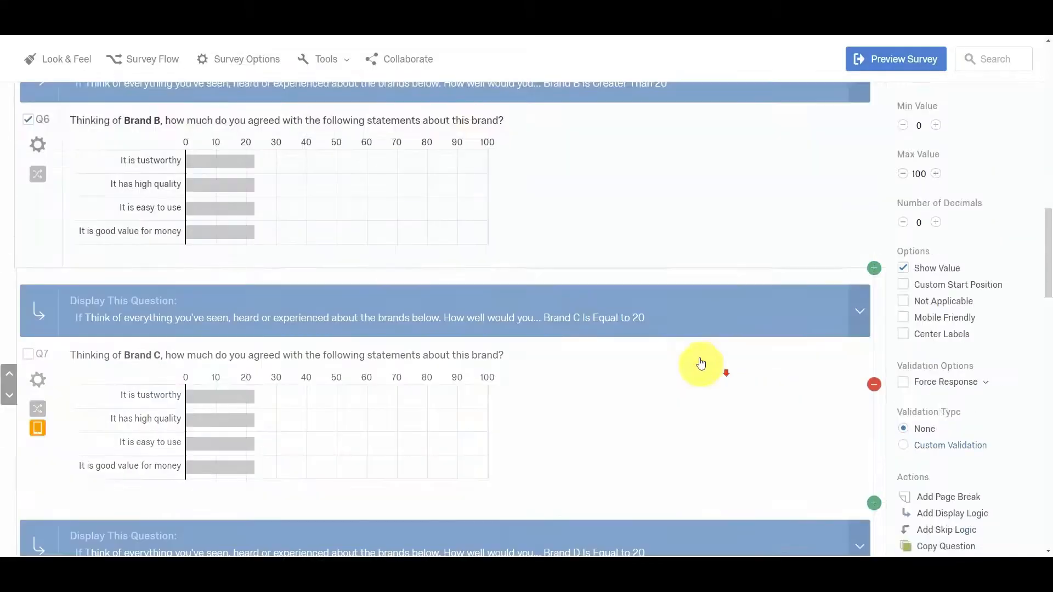
click(860, 308)
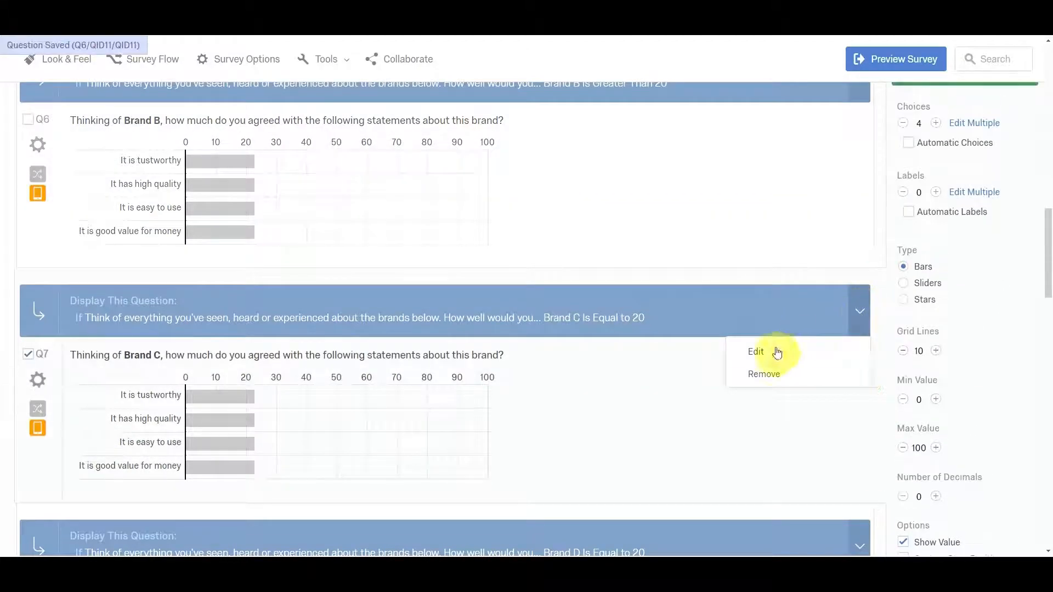
click(778, 353)
click(558, 301)
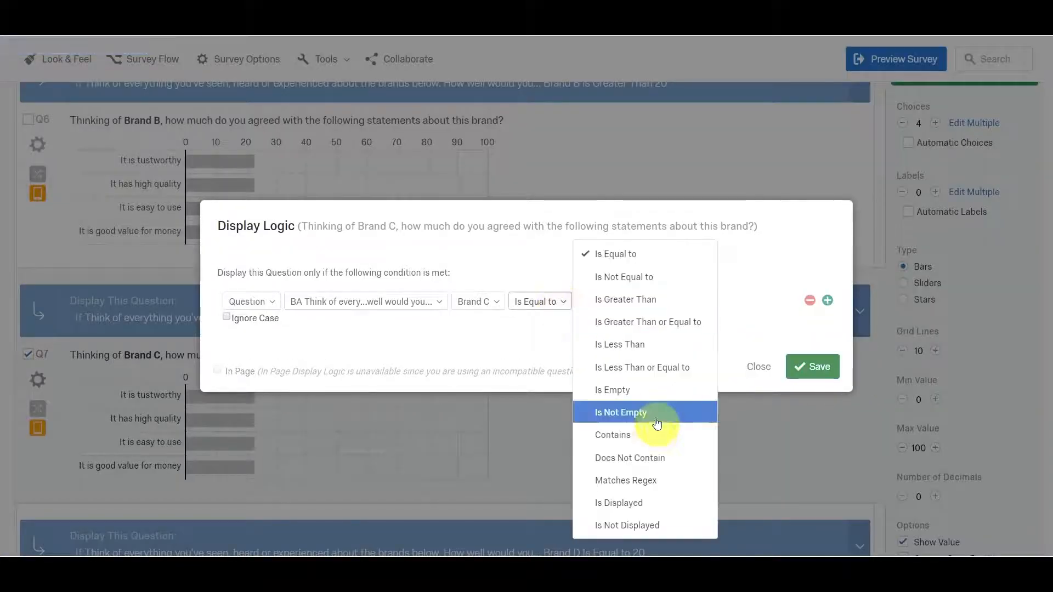
click(643, 300)
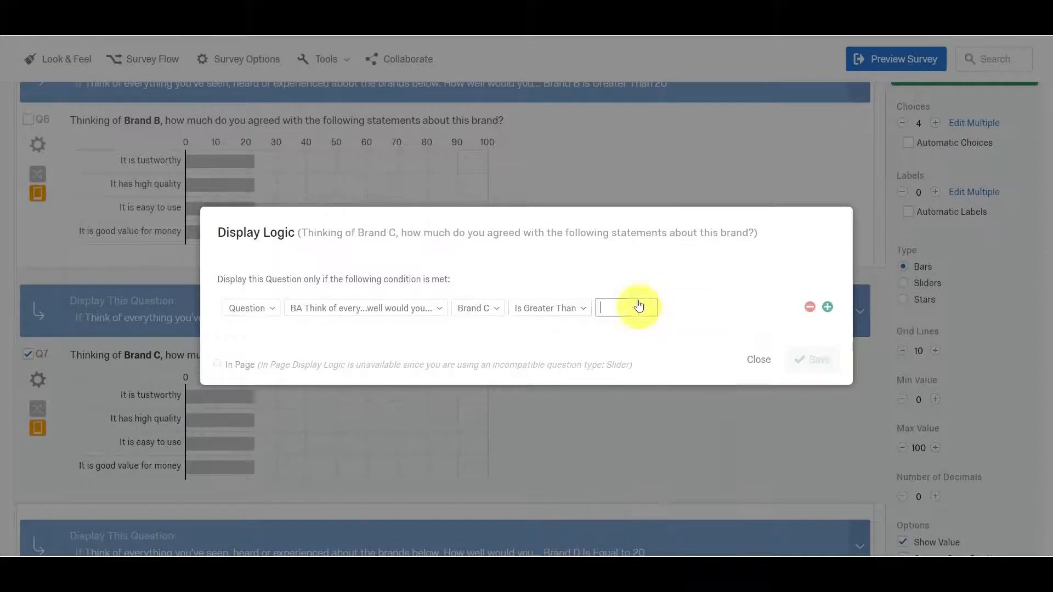
text(20)
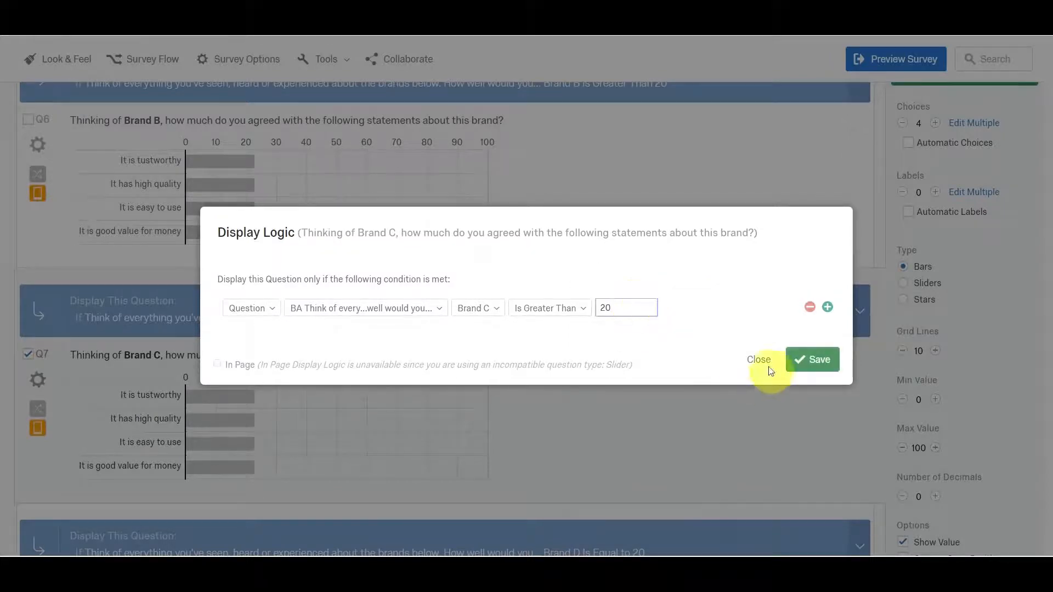
click(789, 363)
Change the display condition of the Brand D statements question (Q8) to Brand D Is Greater Than 20 and save it.
scroll(692, 391, down, 5)
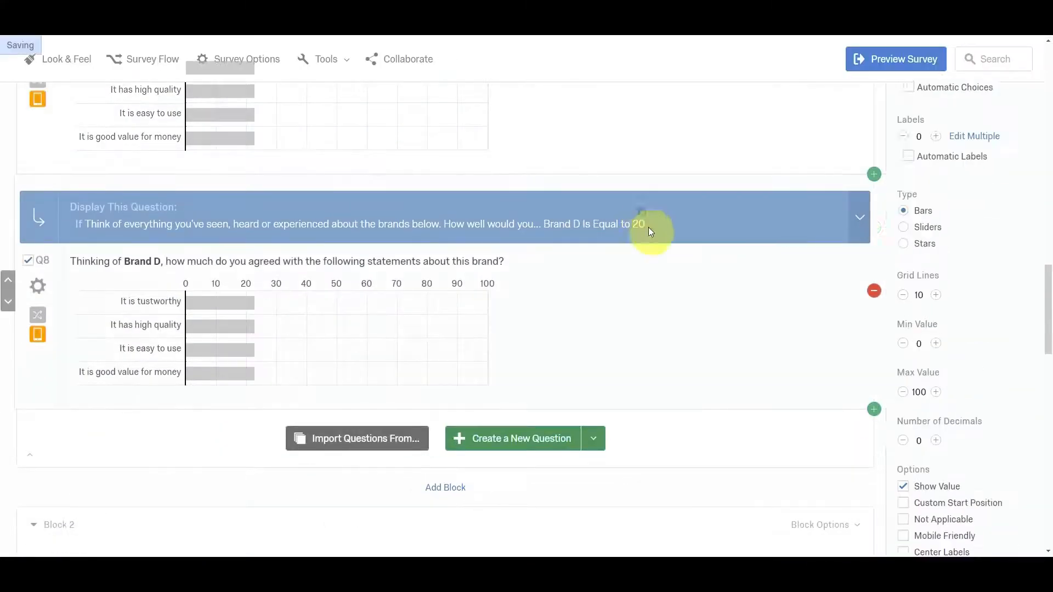
click(862, 222)
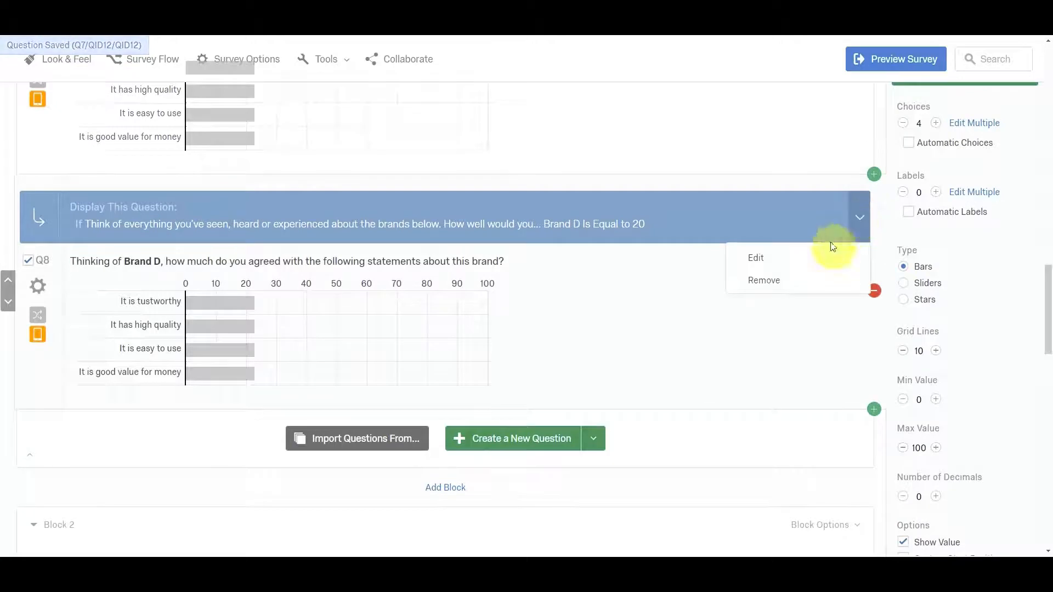
click(792, 255)
click(557, 301)
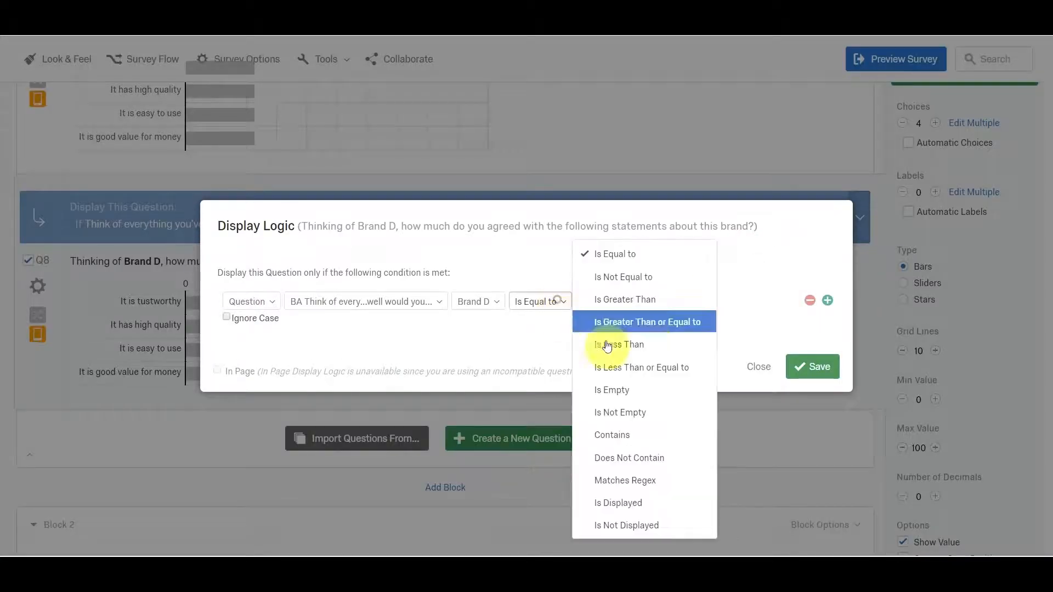
click(647, 300)
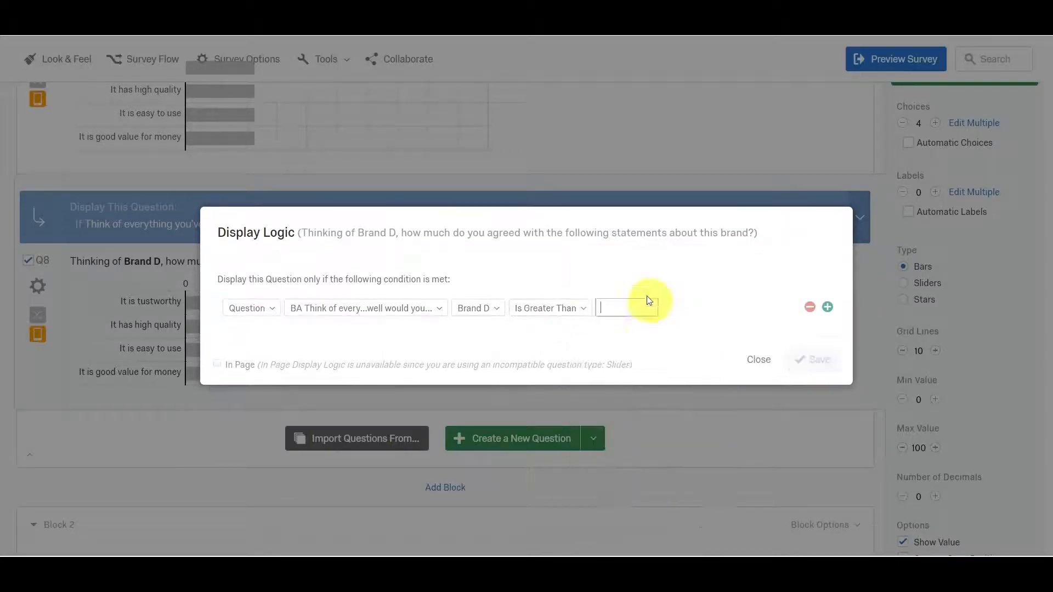
text(20)
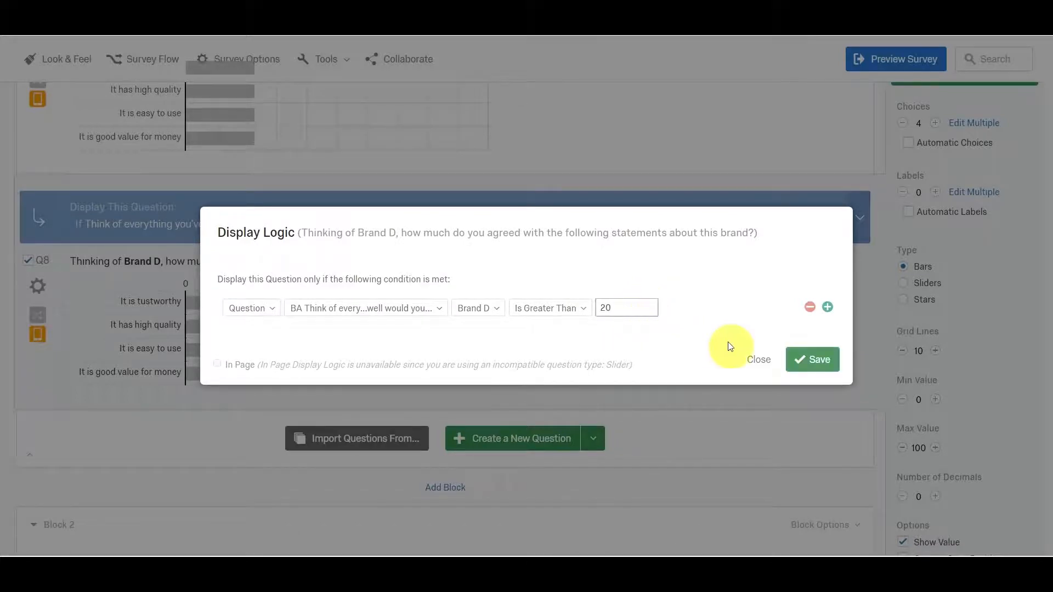
click(813, 359)
Check the display conditions of the personality questions in Block 2 and launch a fresh preview of the survey.
scroll(569, 341, down, 5)
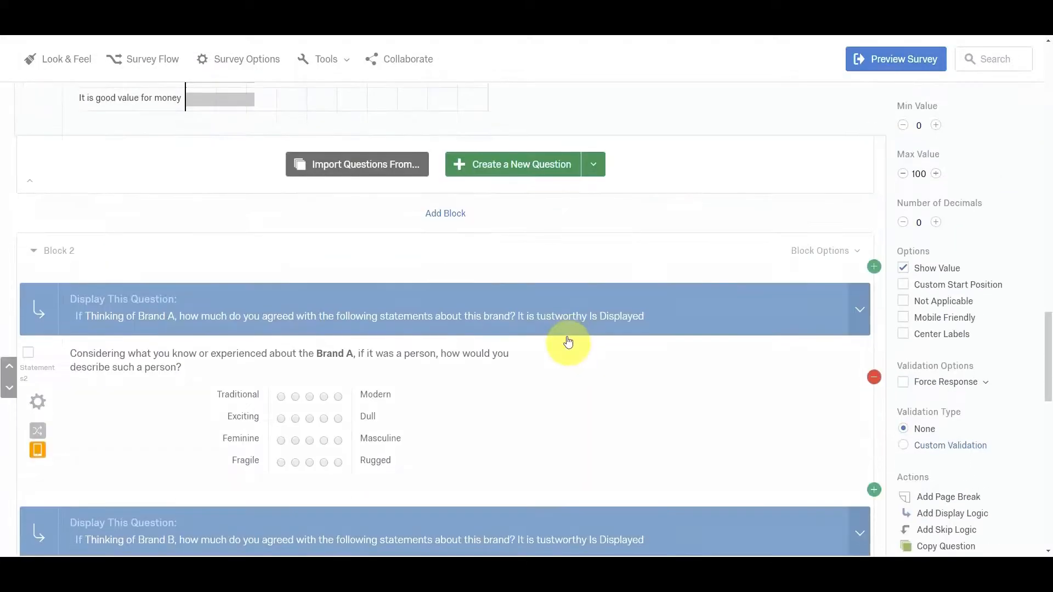
scroll(565, 334, down, 3)
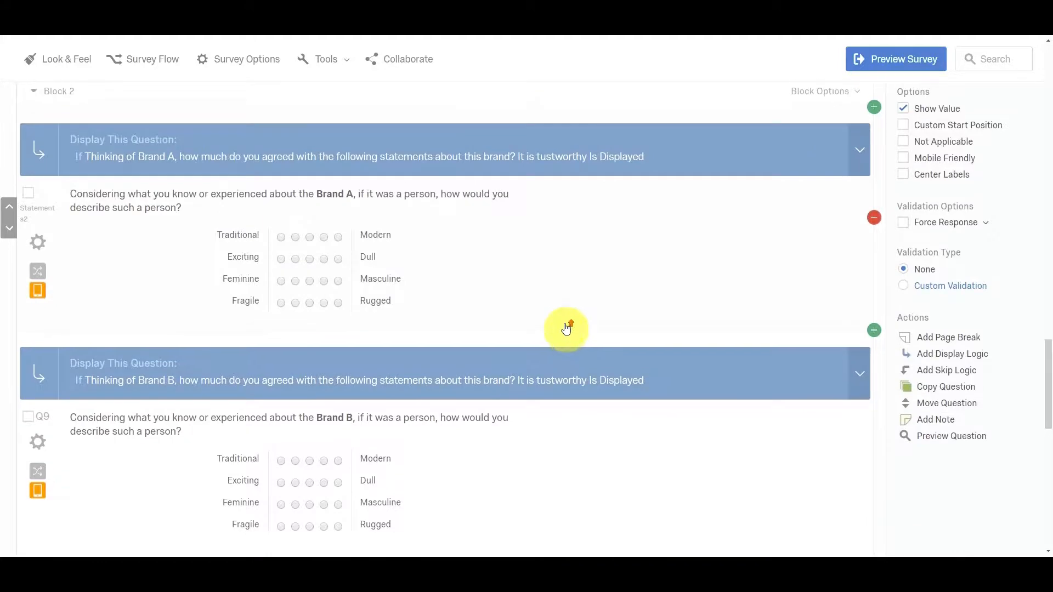
scroll(566, 327, up, 8)
scroll(566, 327, up, 15)
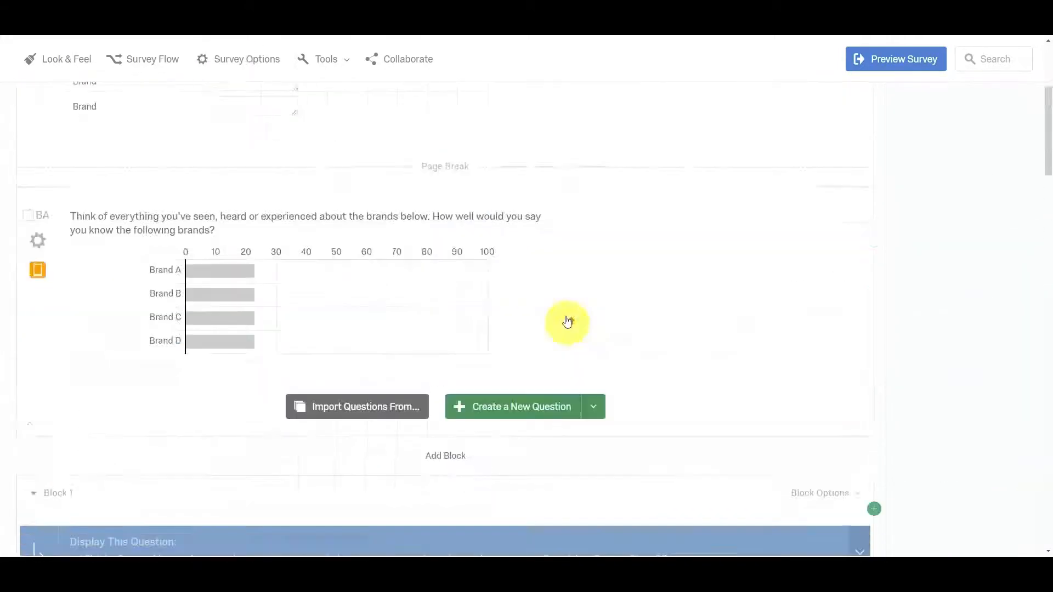
click(889, 137)
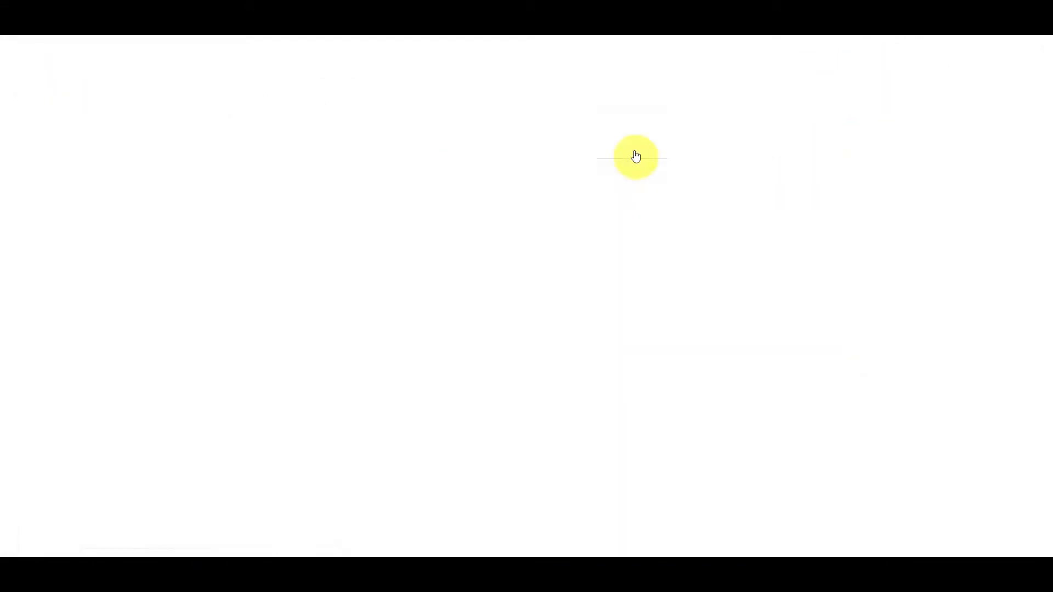
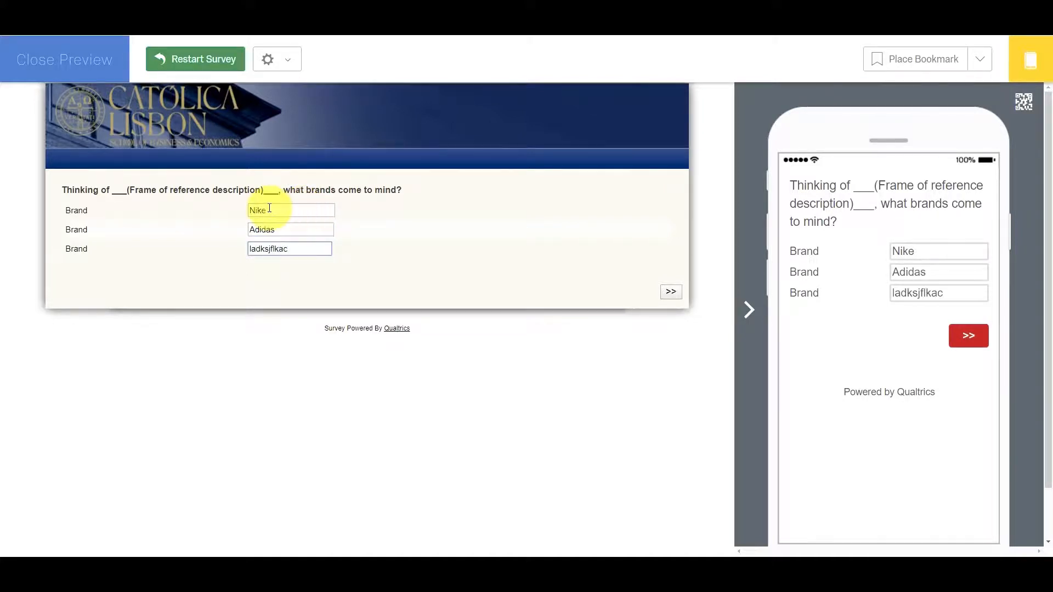
Submit the listed brands, rate familiarity with Brand A 38, Brand B 8, Brand C 8 and Brand D 36, and continue.
click(670, 291)
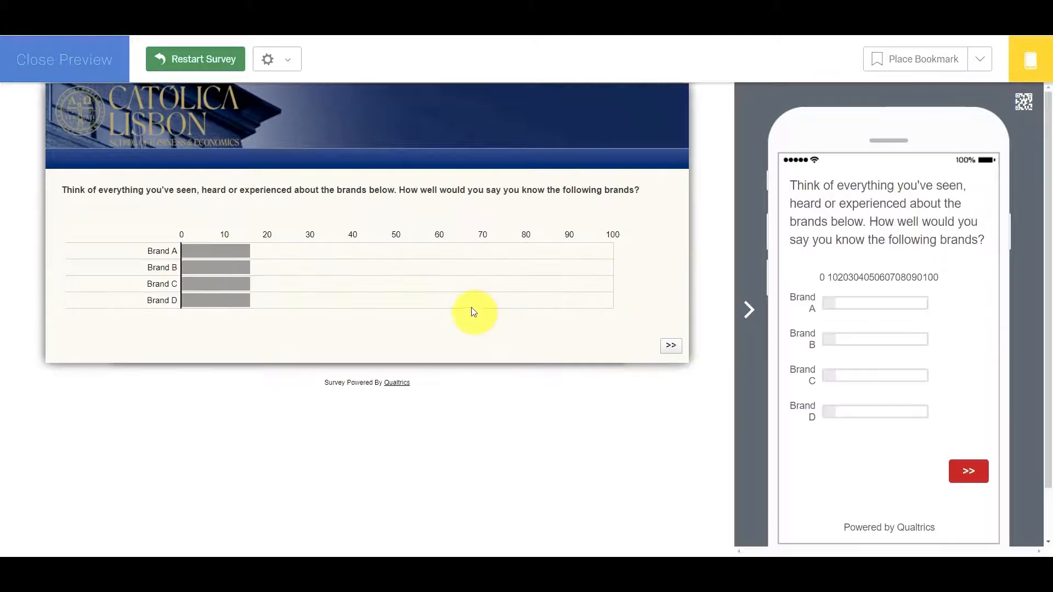
click(345, 250)
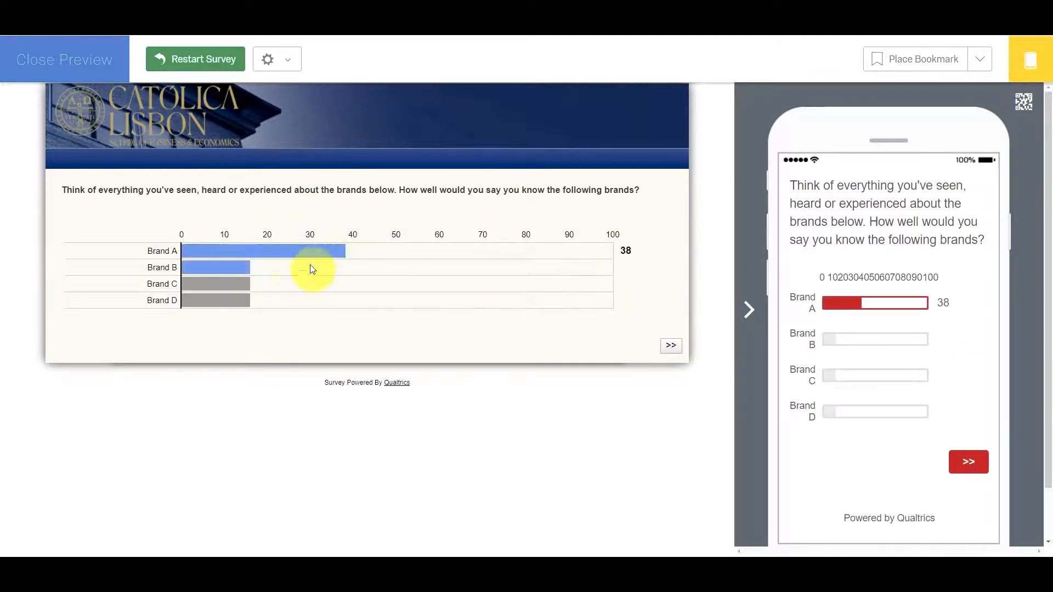
click(209, 283)
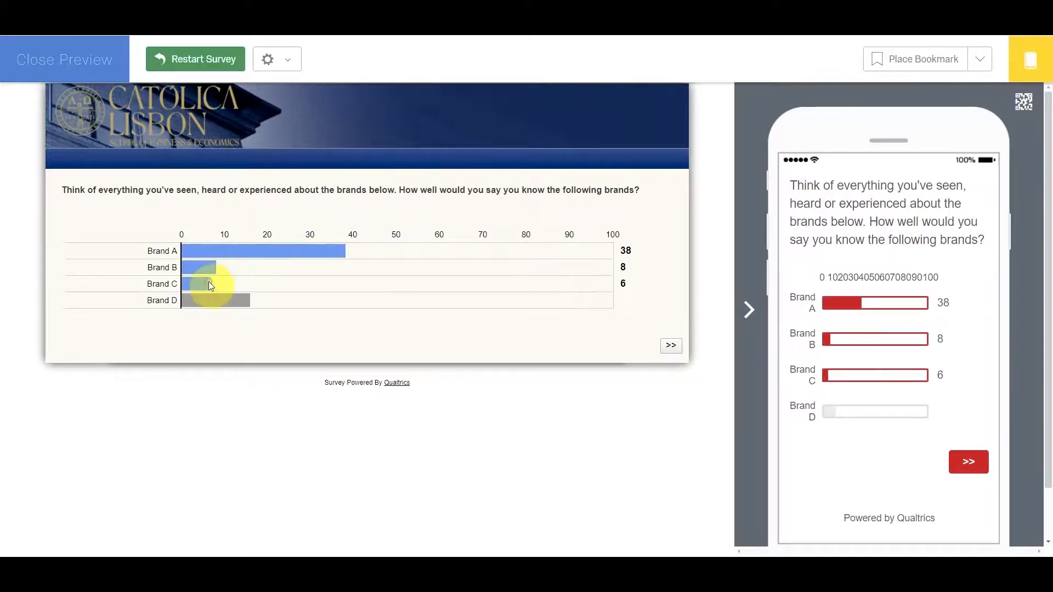
click(337, 300)
click(670, 345)
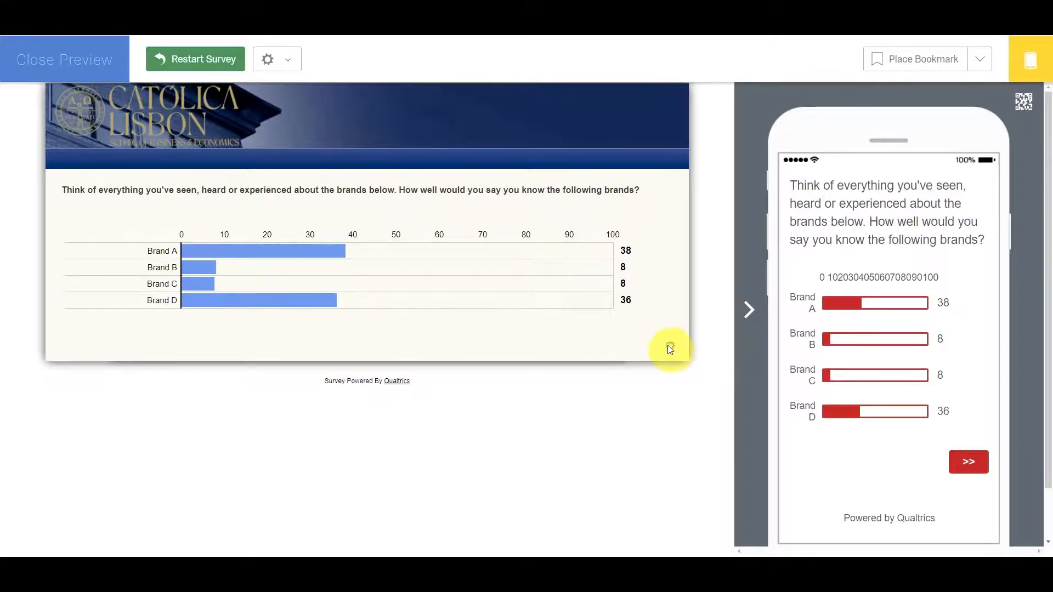
Rate Brand A 32 for good value, 26 for high quality and 54 for ease of use, rate its trustworthiness too, and continue.
click(319, 251)
click(294, 267)
click(413, 283)
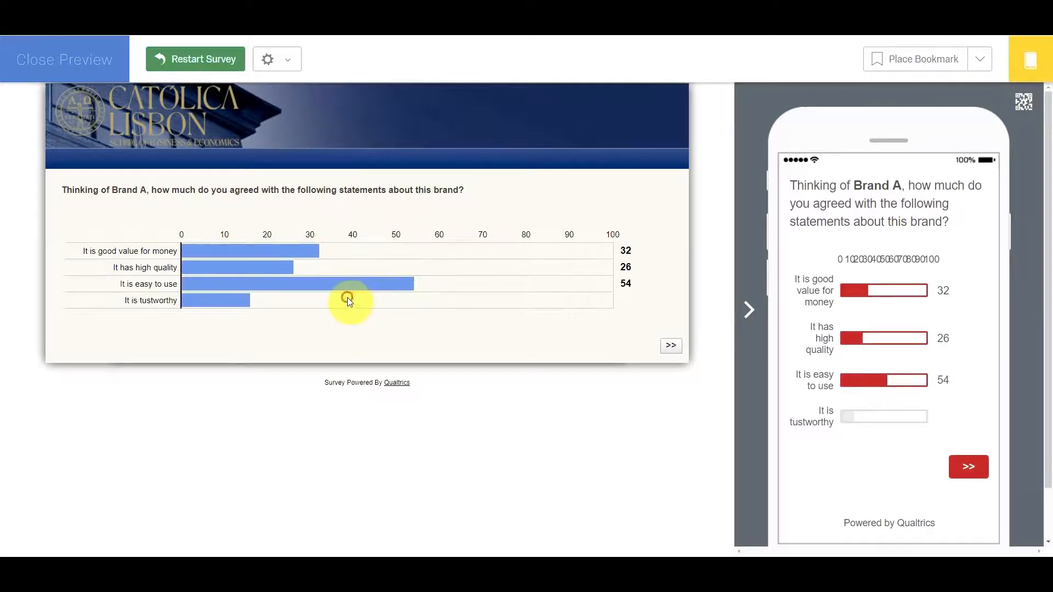
click(345, 300)
click(673, 345)
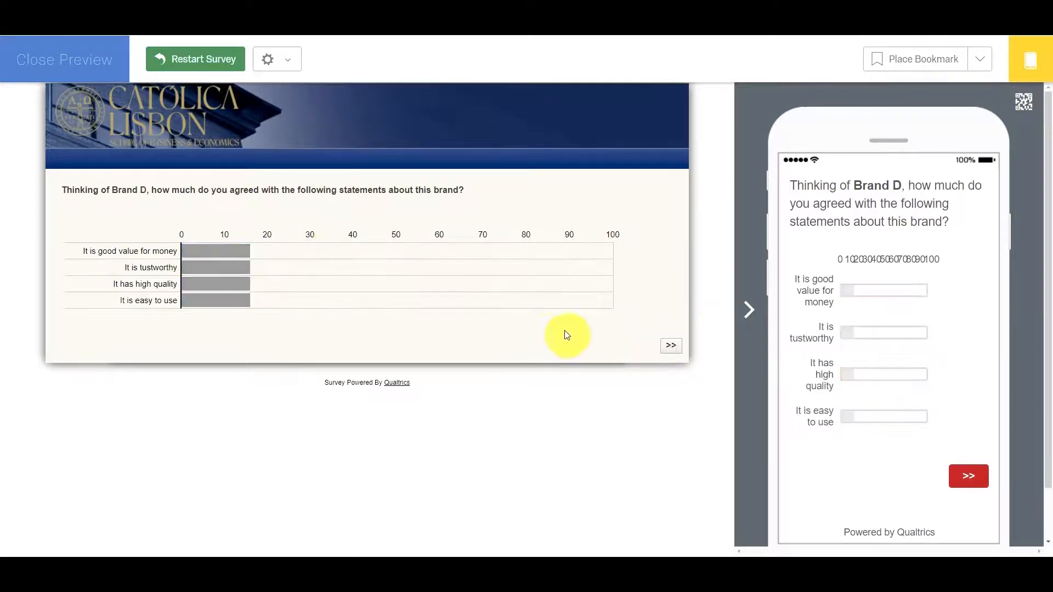
Rate Brand D 42 for good value, 72 for trustworthiness, 64 for high quality and 37 for ease of use, and continue.
click(363, 251)
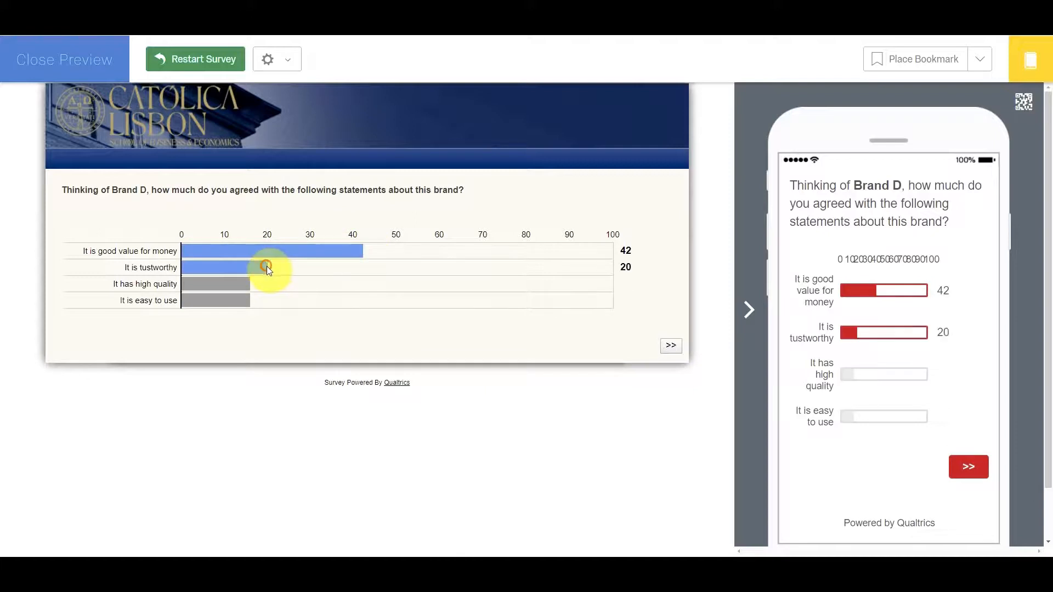
click(492, 267)
click(457, 283)
click(340, 300)
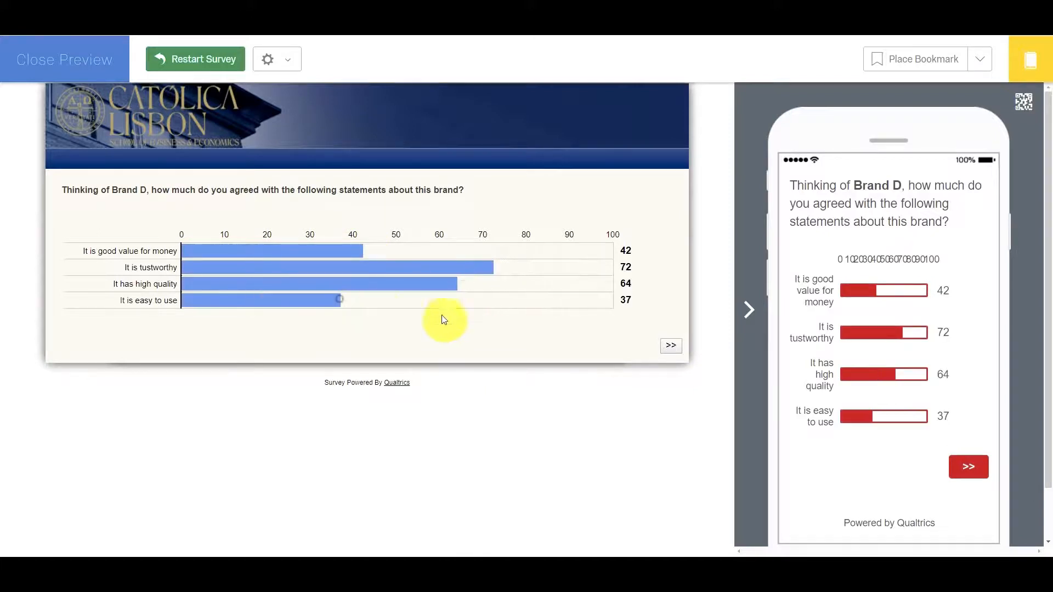
click(665, 344)
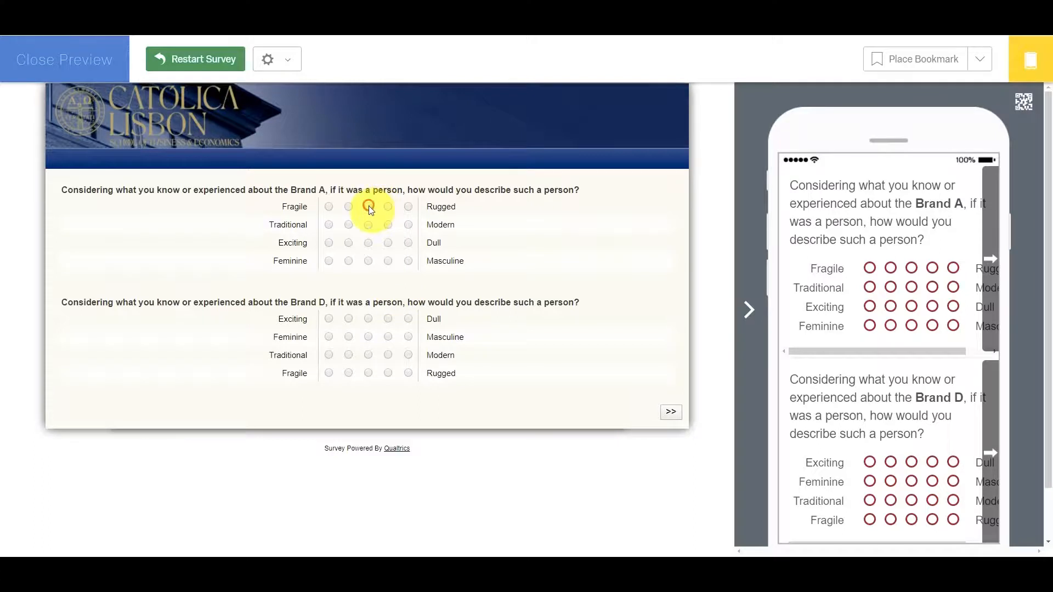
Answer the Brand A and Brand D personality scales with mostly midpoint ratings and submit the preview page.
click(346, 225)
click(369, 260)
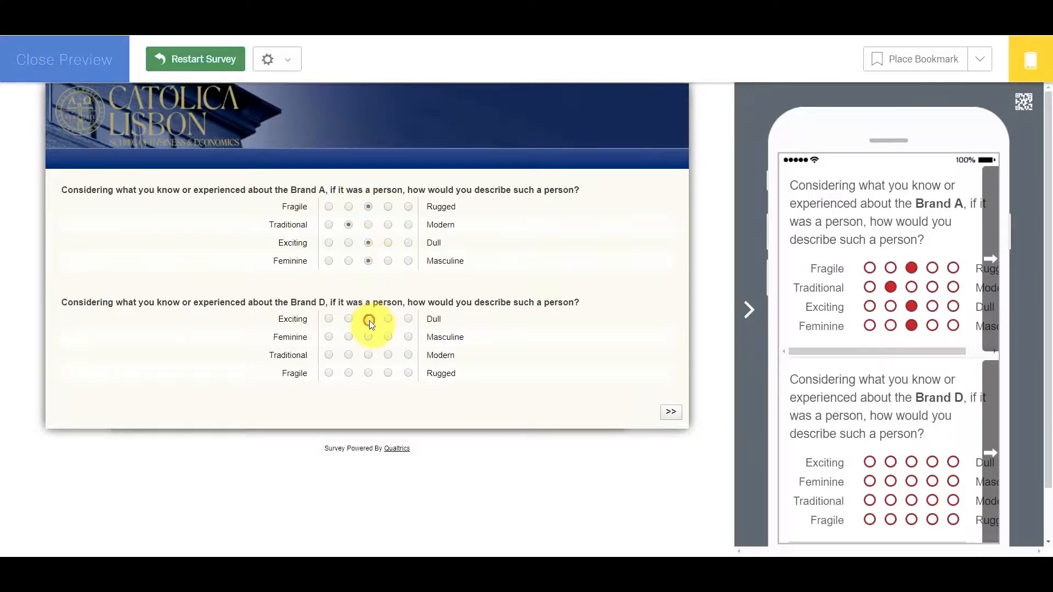
click(369, 356)
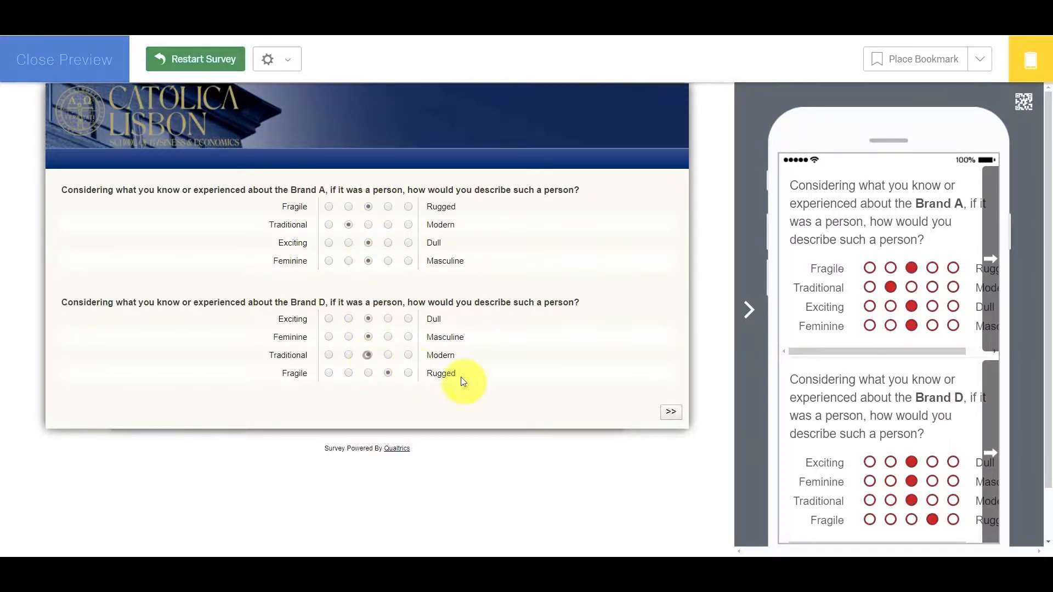
click(676, 417)
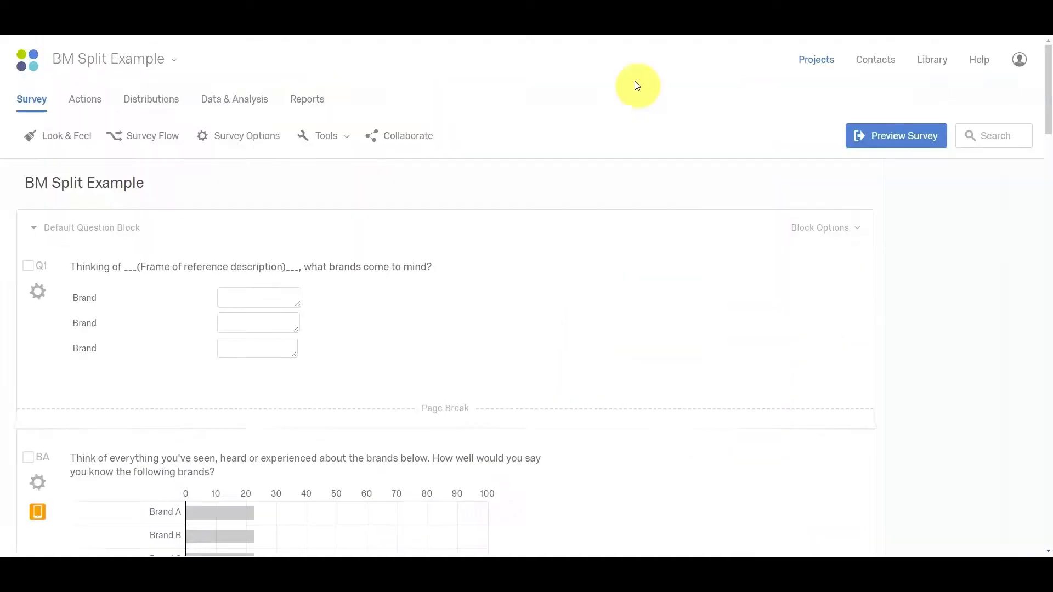
Add a page break after the Brand A personality question in Block 2 of the survey editor.
scroll(533, 330, down, 20)
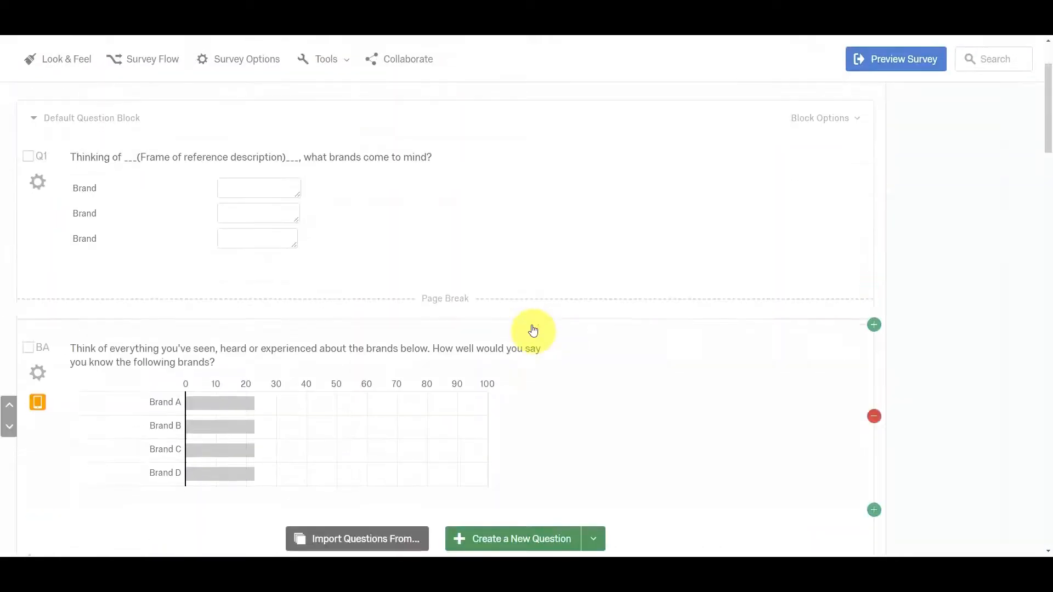
scroll(536, 333, down, 7)
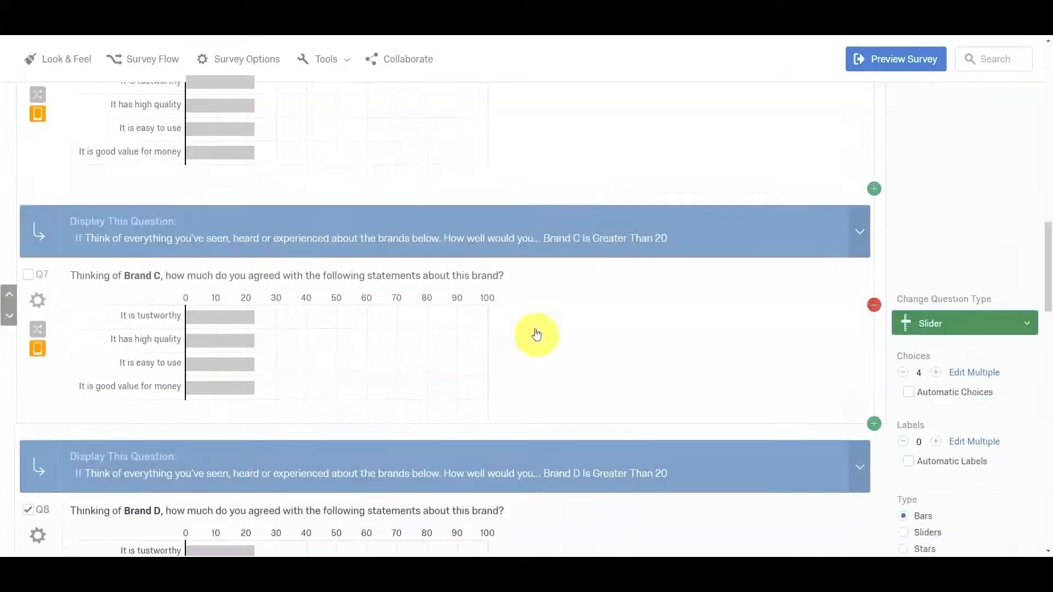
scroll(540, 337, up, 10)
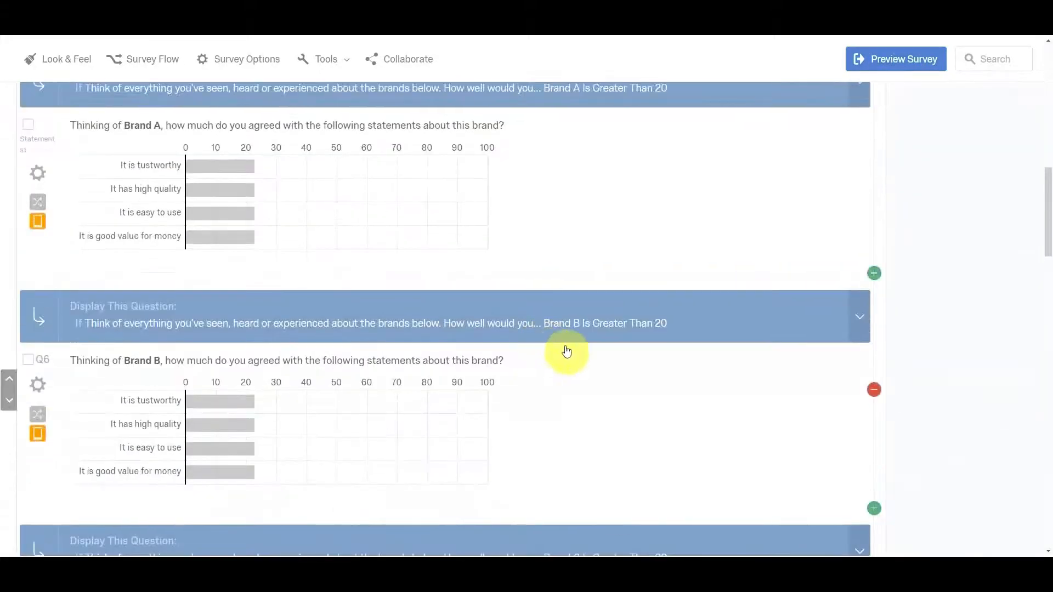
scroll(603, 307, up, 3)
scroll(607, 312, down, 5)
scroll(606, 317, down, 6)
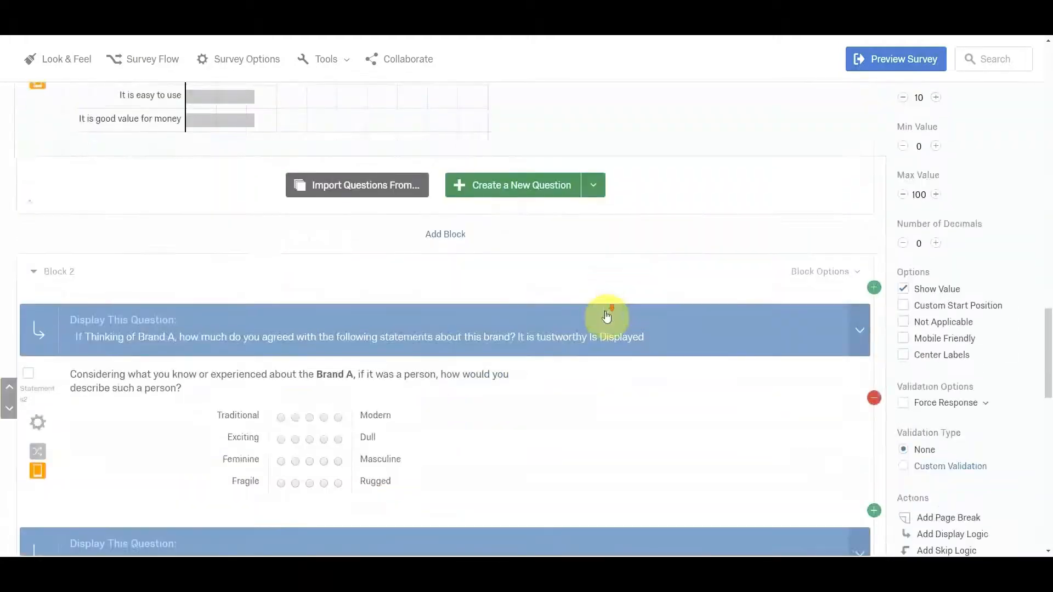
click(618, 266)
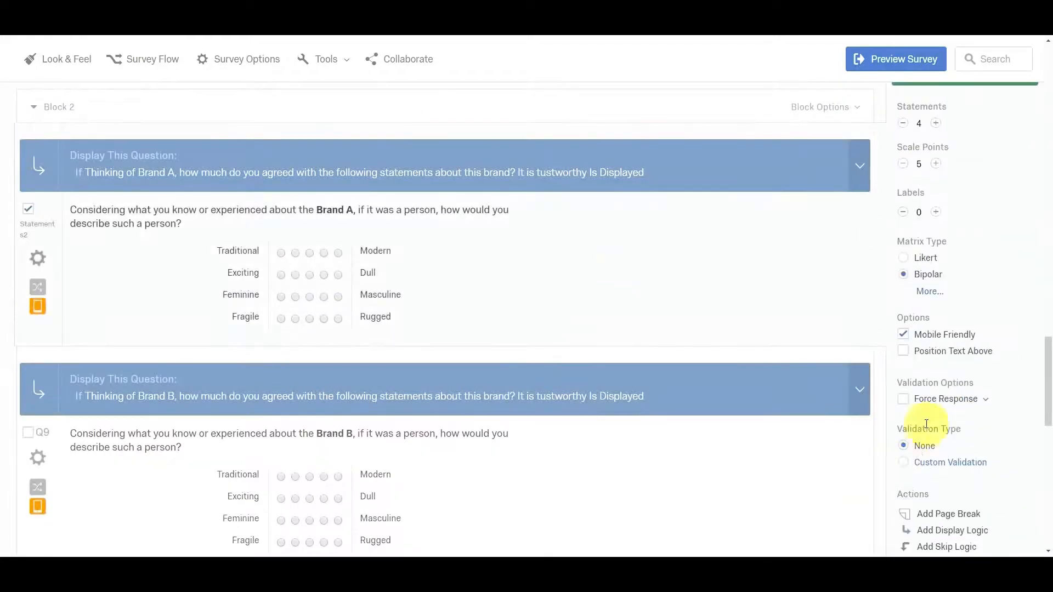
scroll(1039, 400, down, 1)
scroll(968, 415, down, 3)
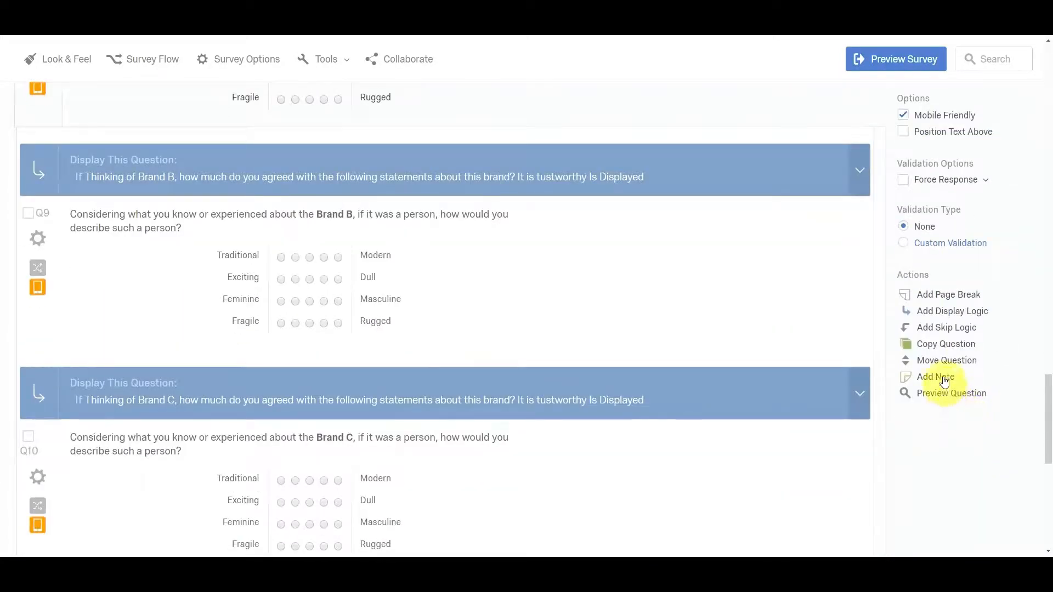
click(945, 296)
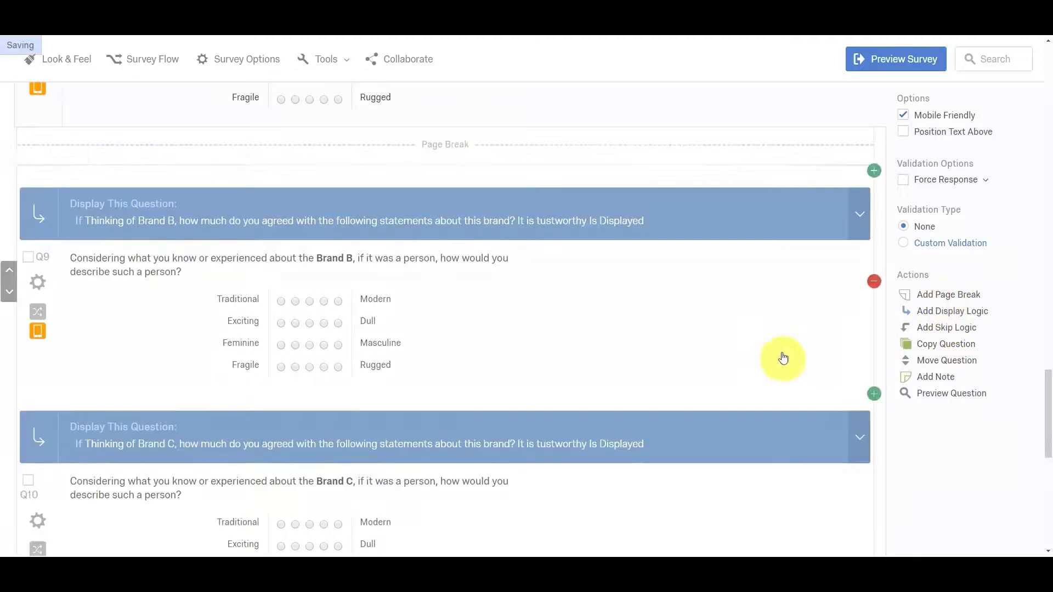
Add page breaks after the Brand B (Q9) and Brand C (Q10) personality questions.
click(761, 336)
click(950, 514)
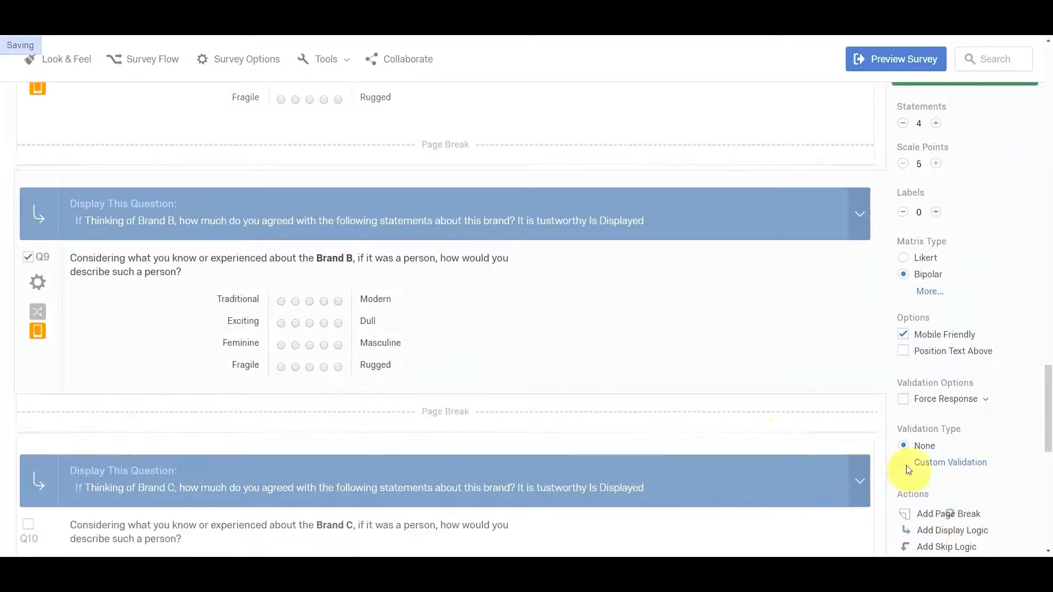
click(794, 421)
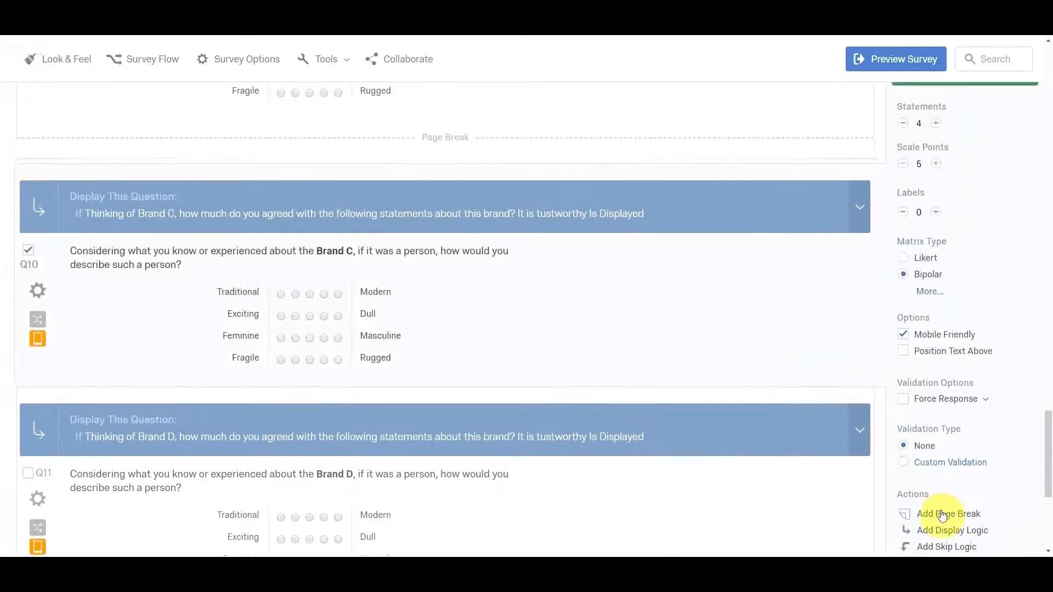
click(938, 512)
Check the page breaks between the four personality questions in Block 2.
click(787, 446)
scroll(773, 433, down, 2)
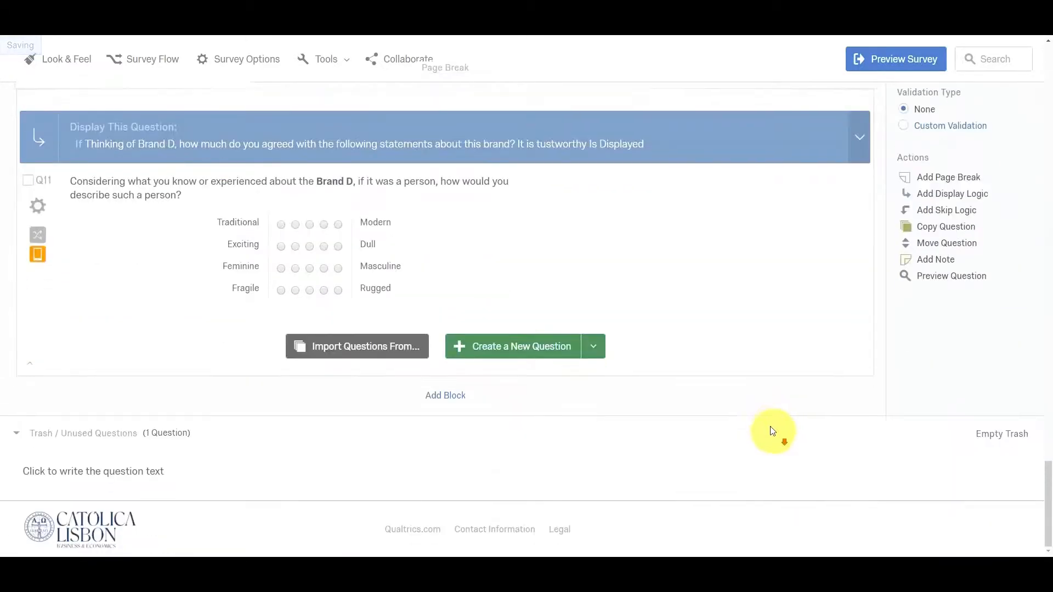
scroll(765, 414, up, 5)
scroll(765, 414, up, 3)
click(764, 413)
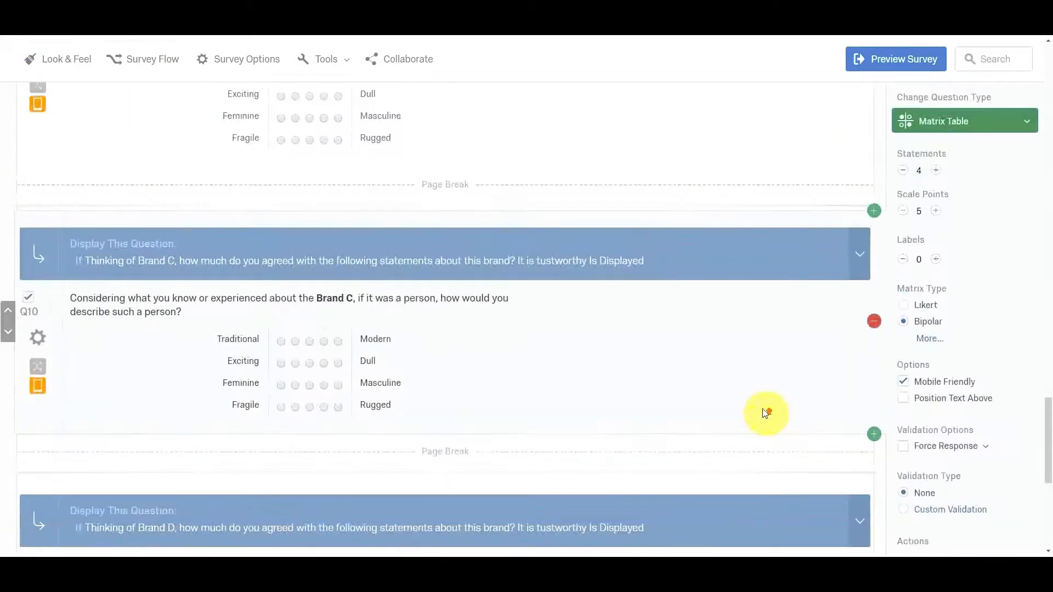
scroll(766, 413, down, 5)
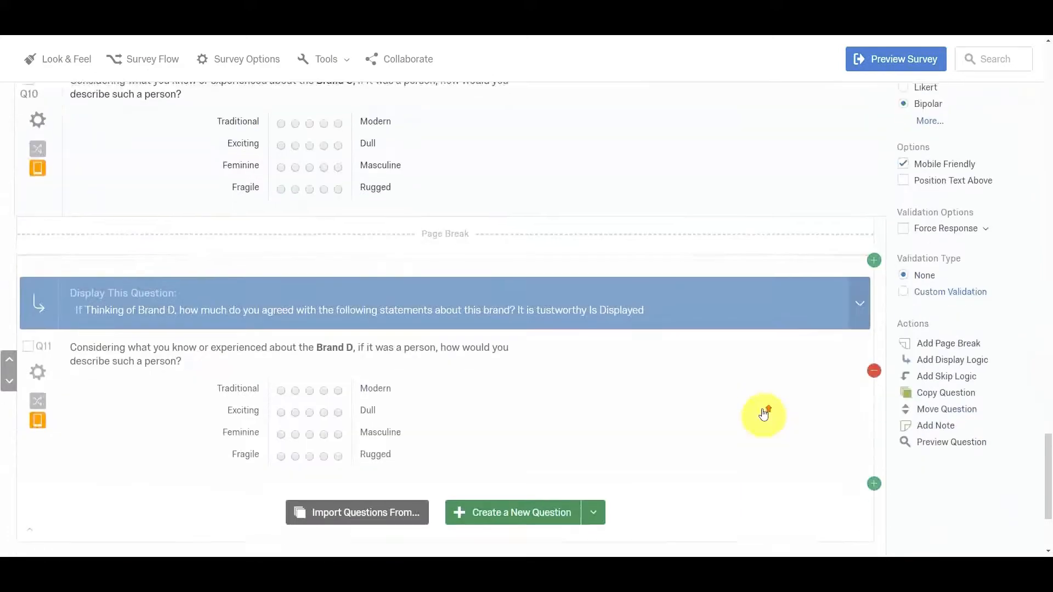
scroll(764, 413, up, 9)
click(763, 415)
scroll(763, 415, up, 5)
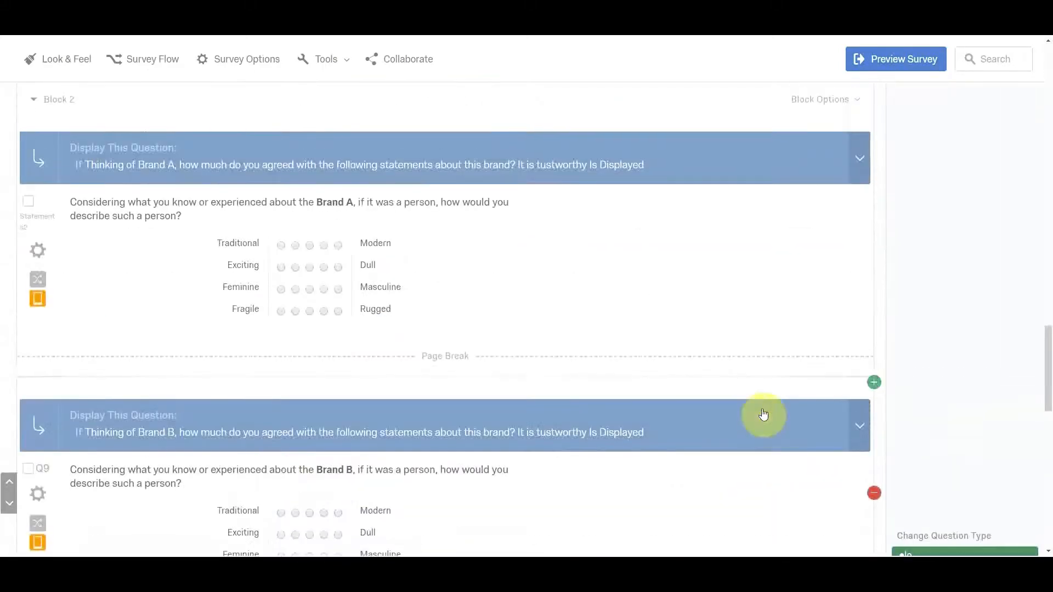
click(763, 414)
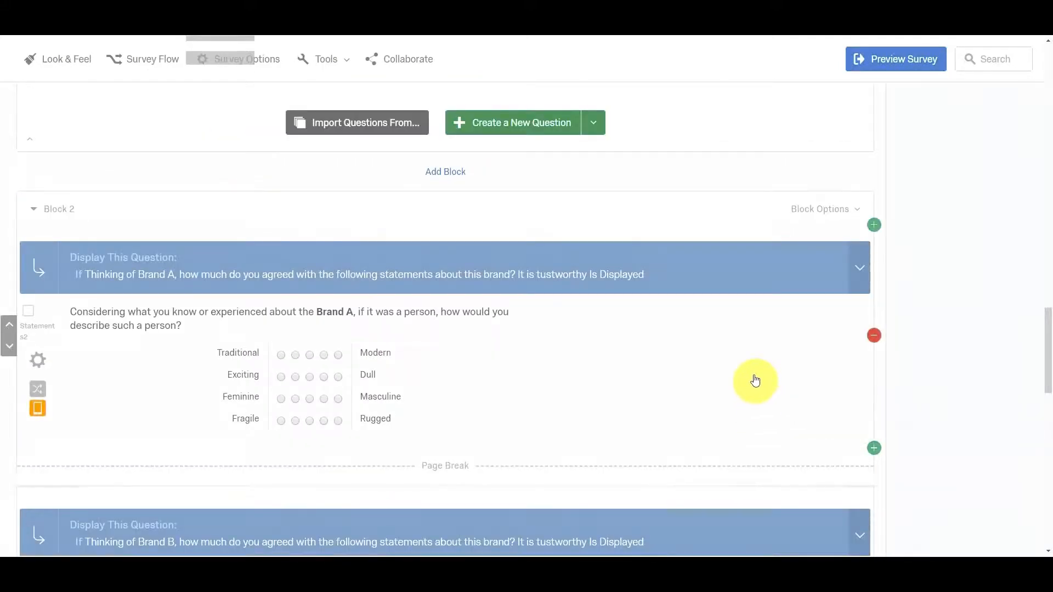
scroll(743, 327, up, 8)
Review the brand statement questions and their display conditions in Block 1 of the survey editor.
click(689, 210)
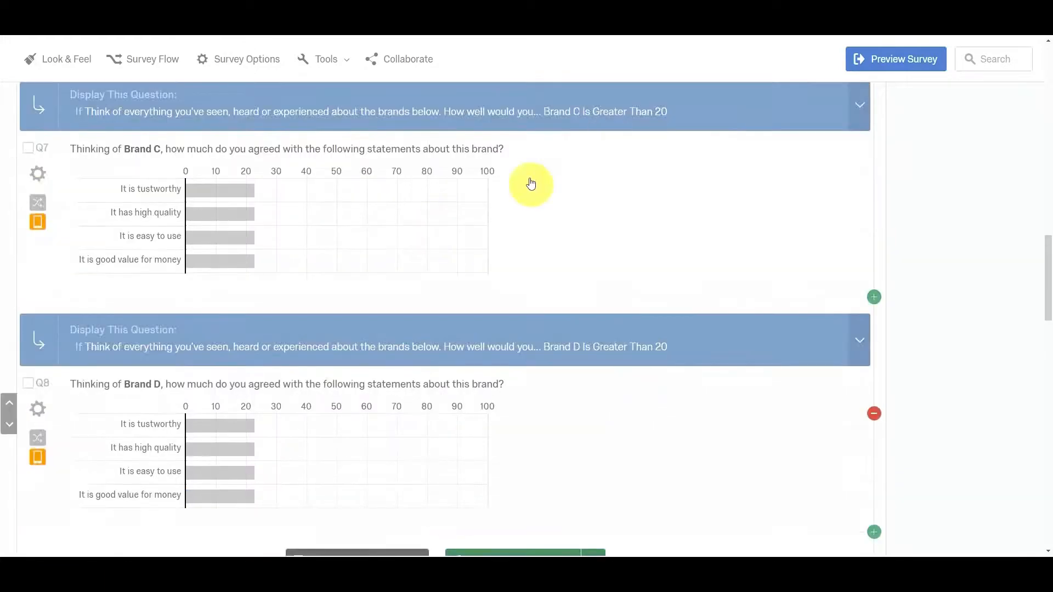
click(617, 306)
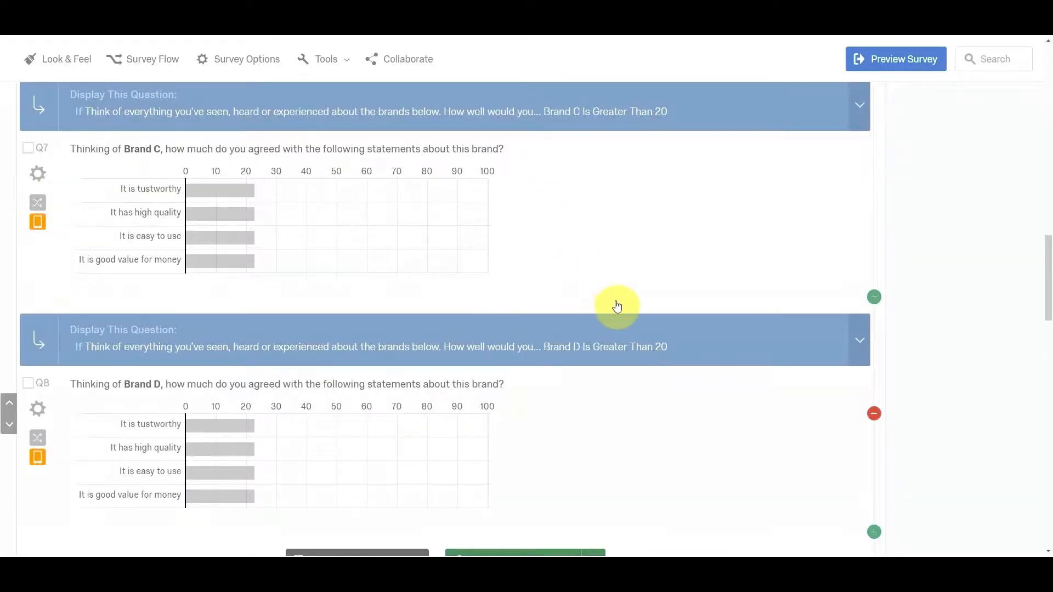
click(590, 250)
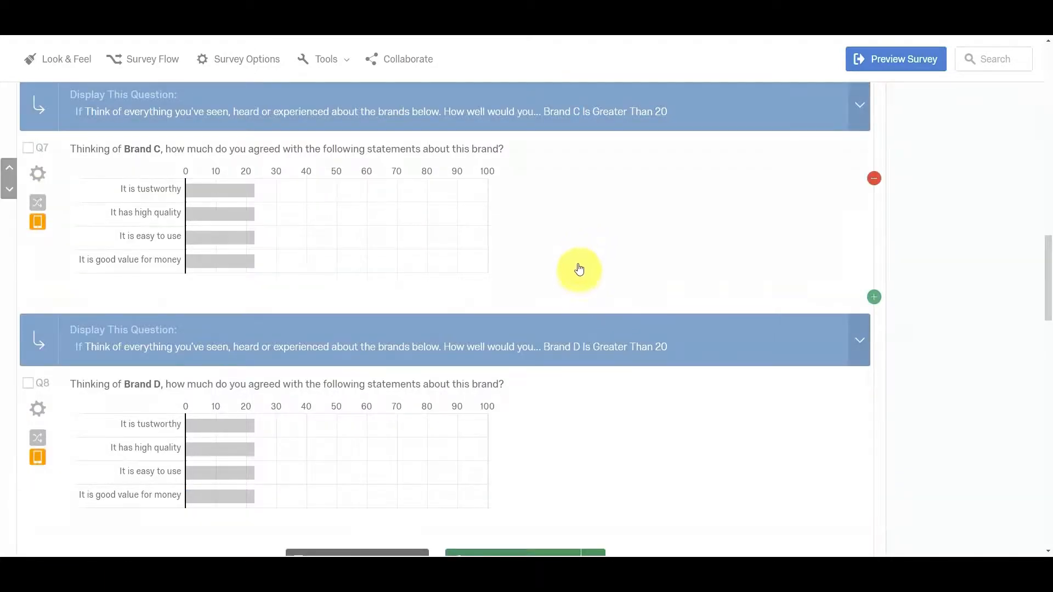
scroll(579, 269, down, 4)
scroll(565, 270, up, 6)
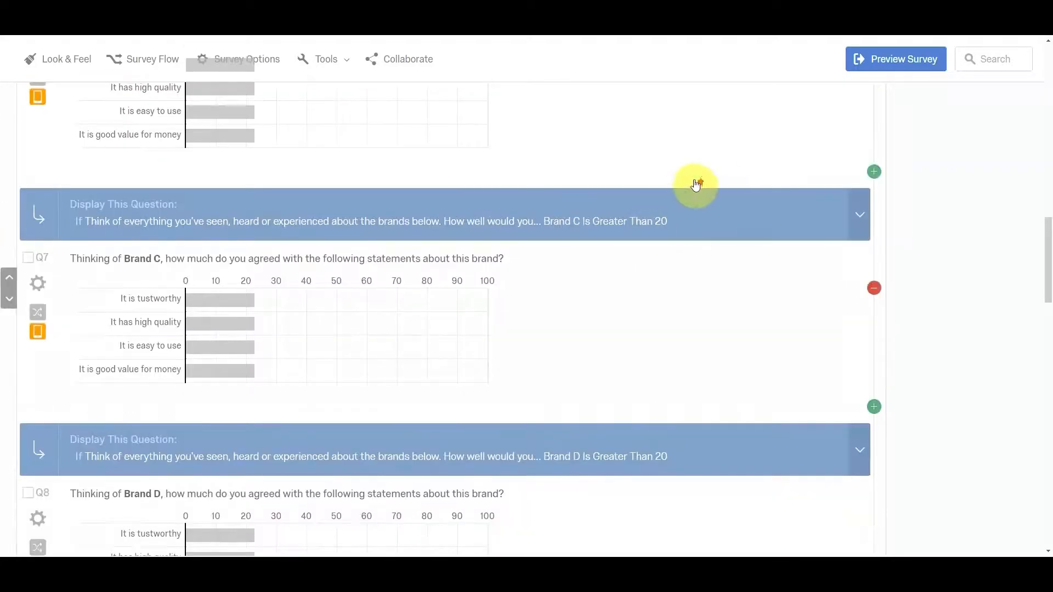
scroll(695, 184, up, 4)
scroll(595, 266, up, 4)
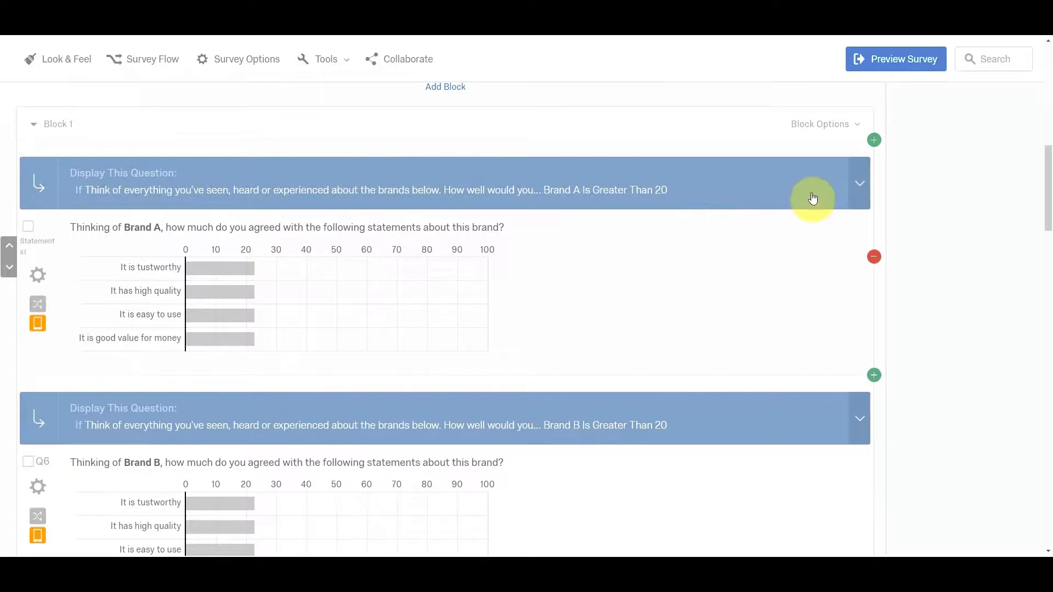
Reset all element counts of Block 1's random subset for Brands B, C and D and save the advanced randomization.
click(834, 126)
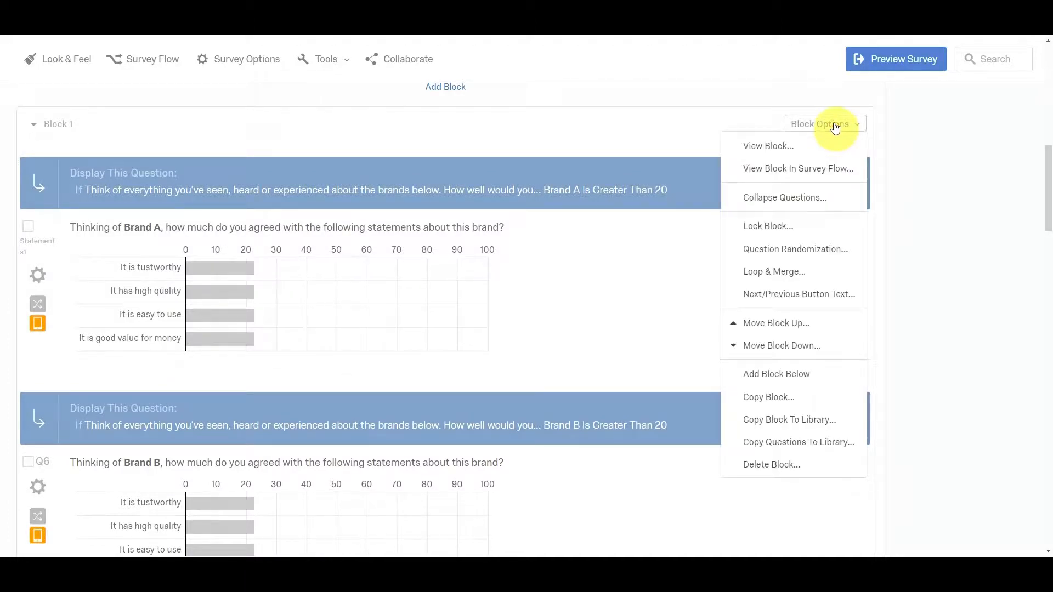
click(801, 249)
click(529, 322)
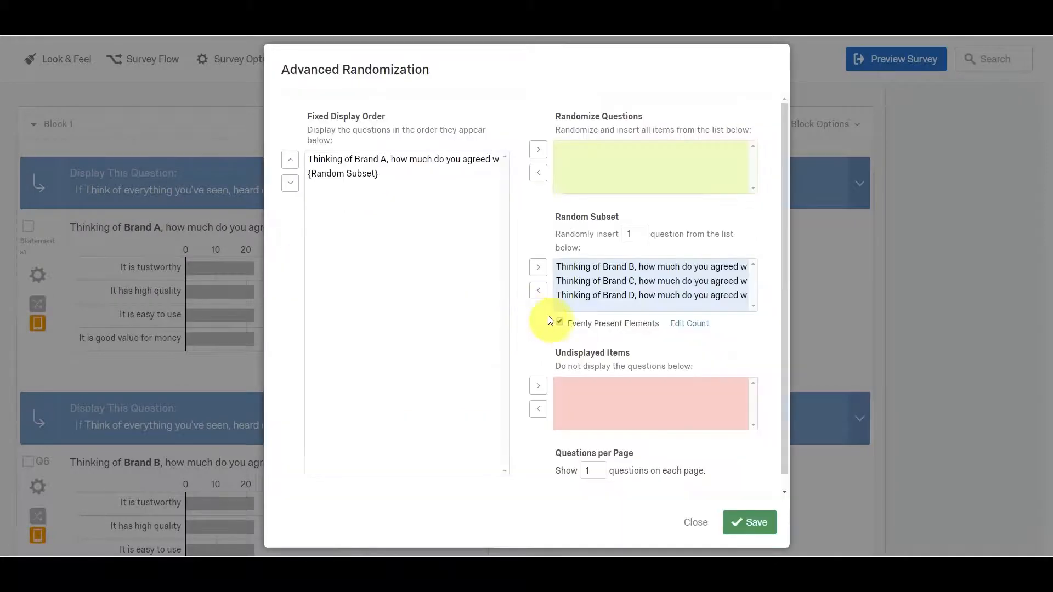
click(676, 325)
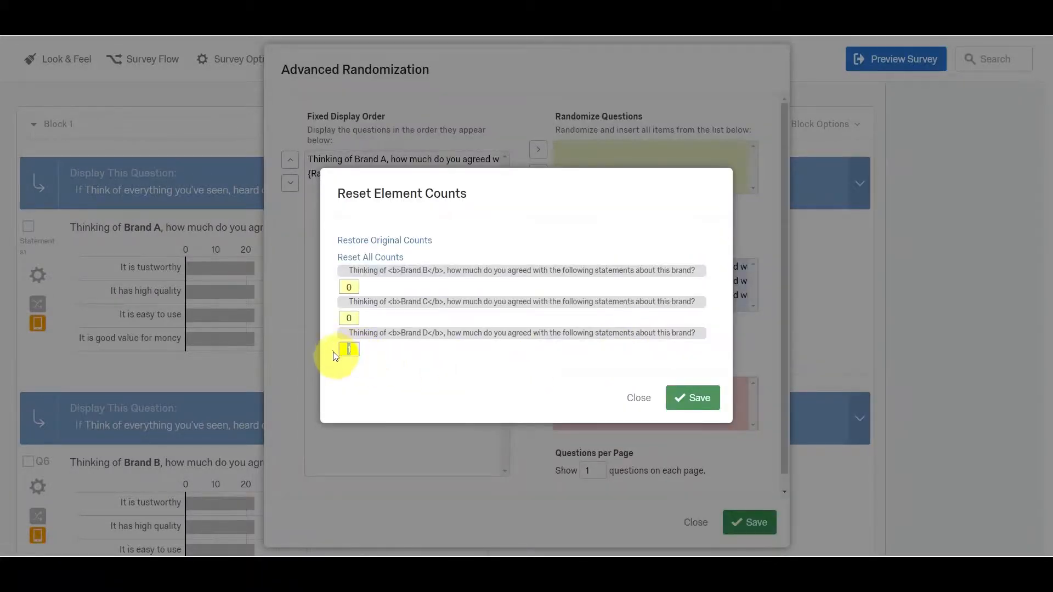
click(379, 258)
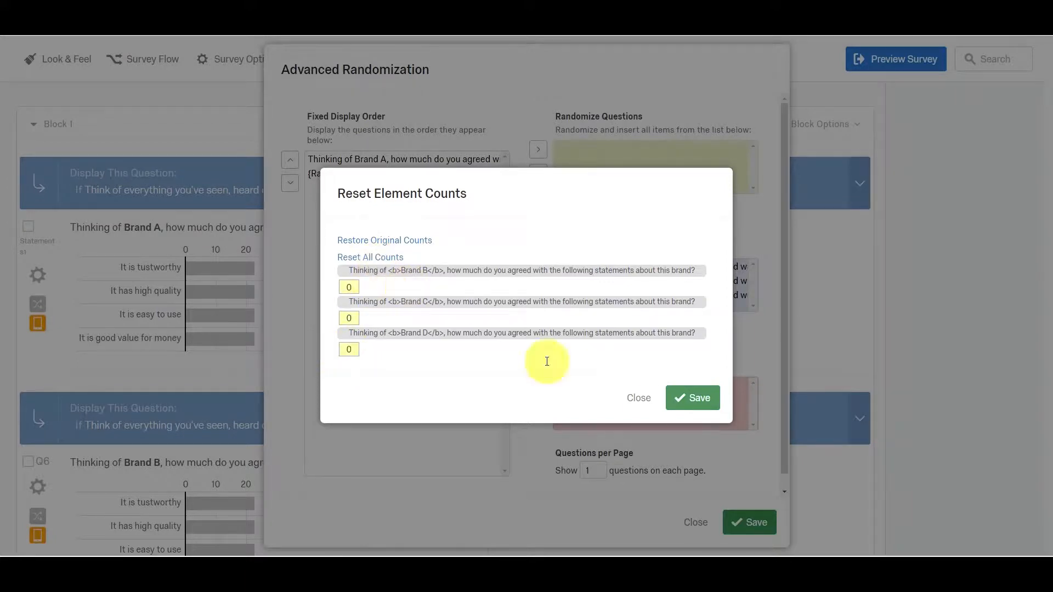
click(693, 400)
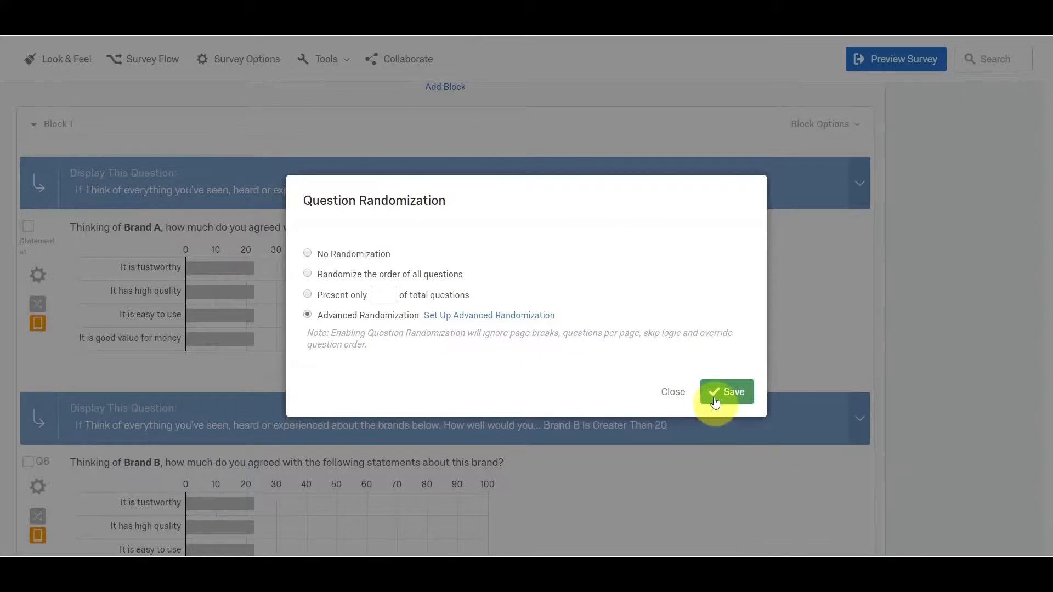
click(714, 402)
Enable Prevent Ballot Box Stuffing under the survey protection options.
scroll(580, 287, up, 5)
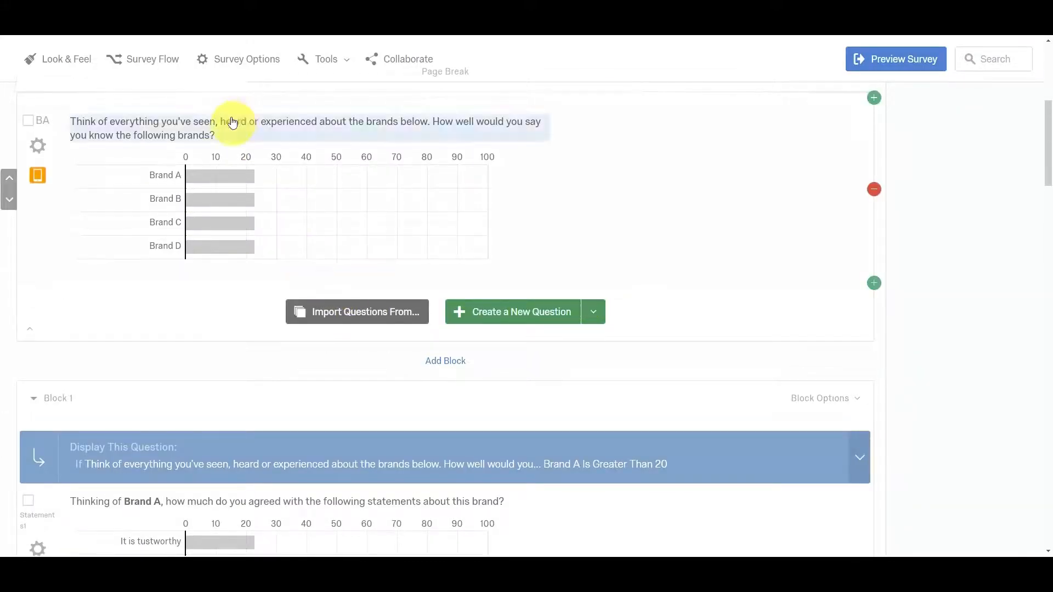
click(219, 65)
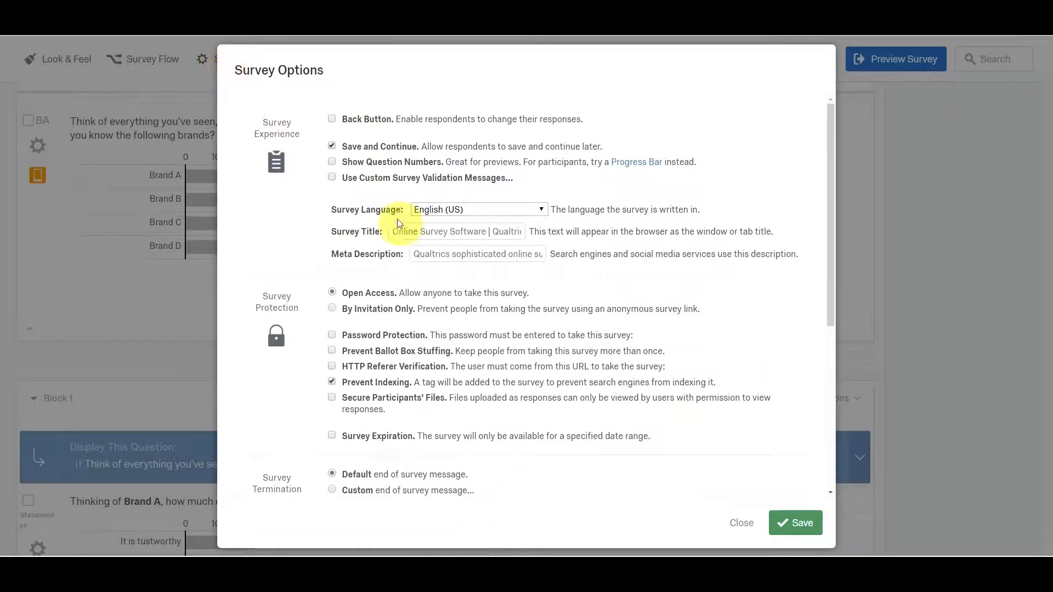
scroll(535, 373, down, 3)
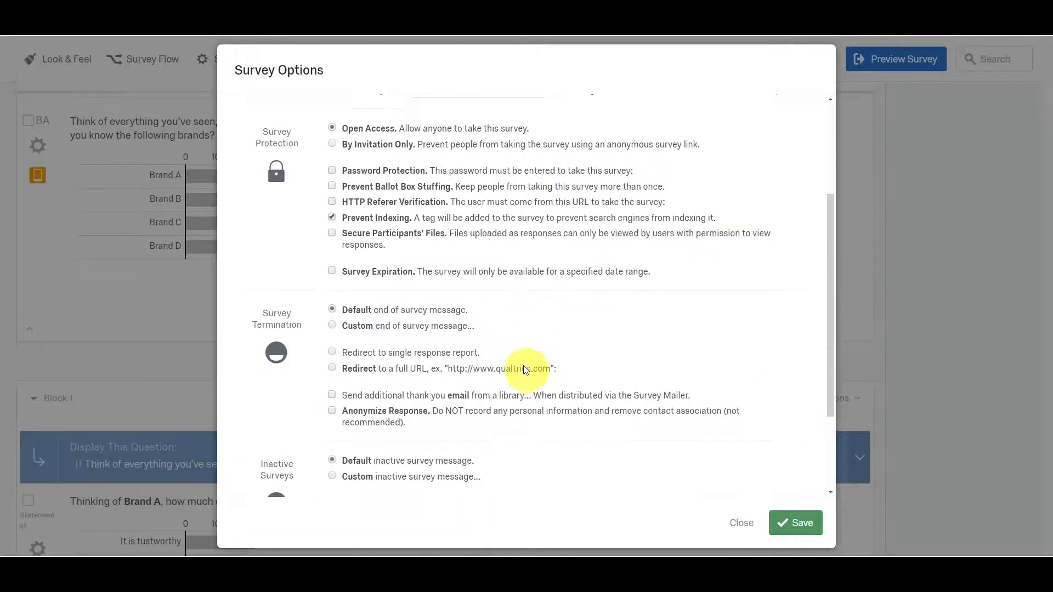
scroll(523, 365, up, 3)
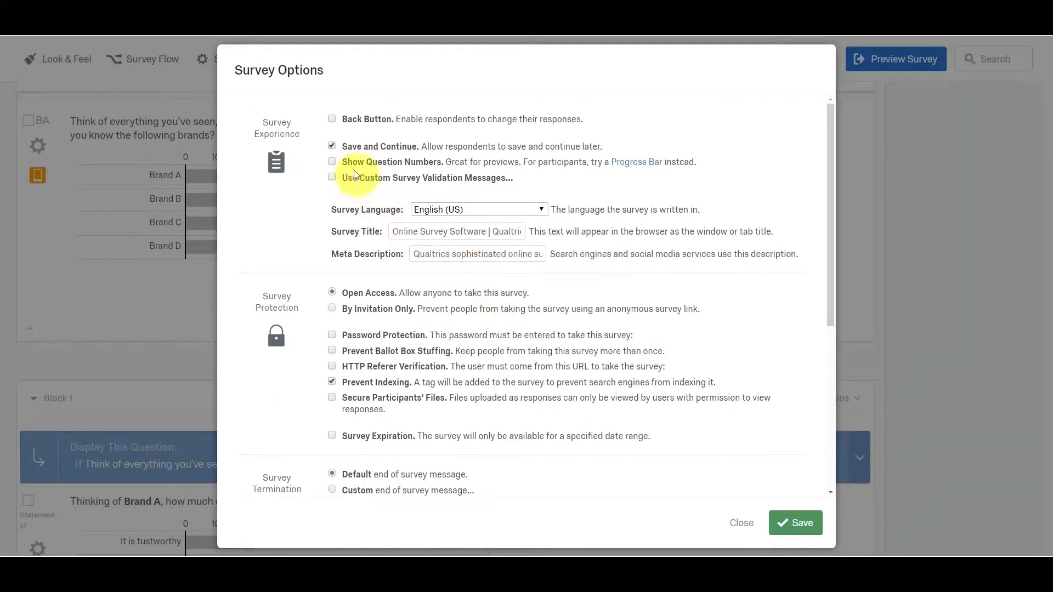
scroll(378, 222, down, 1)
scroll(340, 252, down, 1)
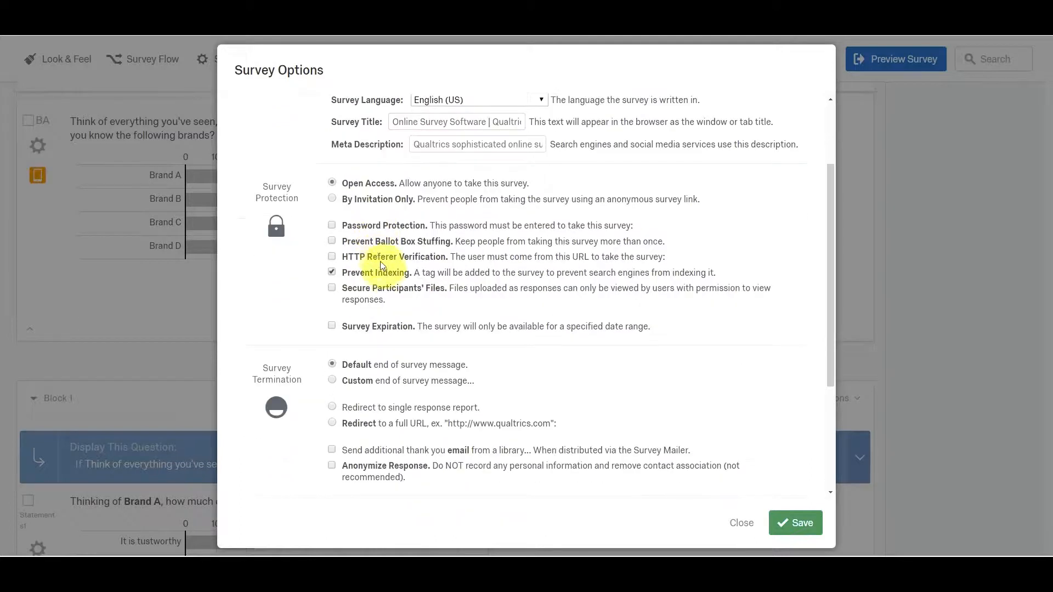
click(332, 241)
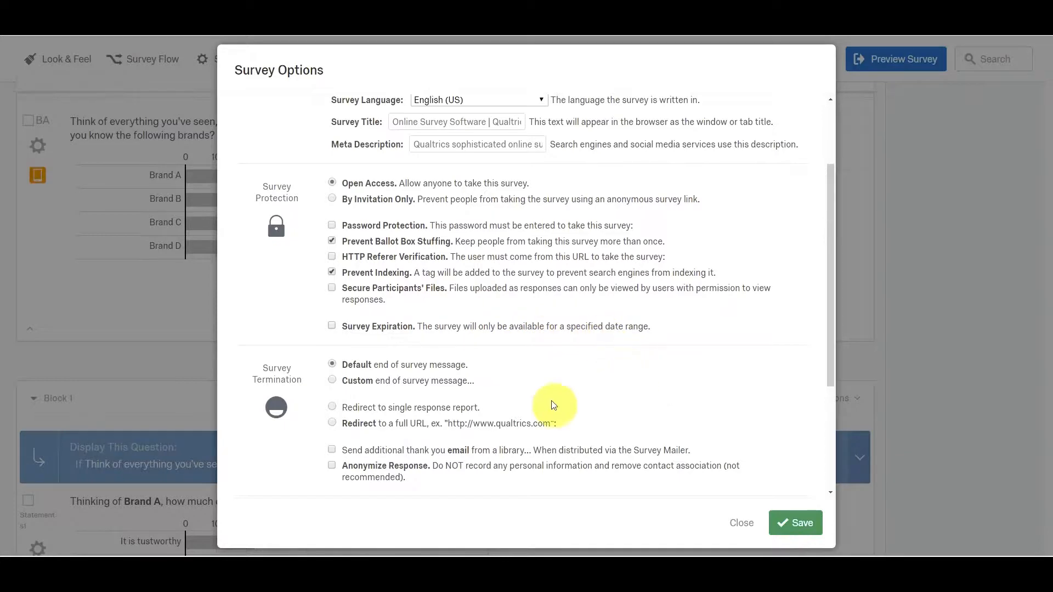
Set partial completion to record responses in progress 1 Month after the respondent's last activity, and save the survey options.
scroll(501, 398, down, 3)
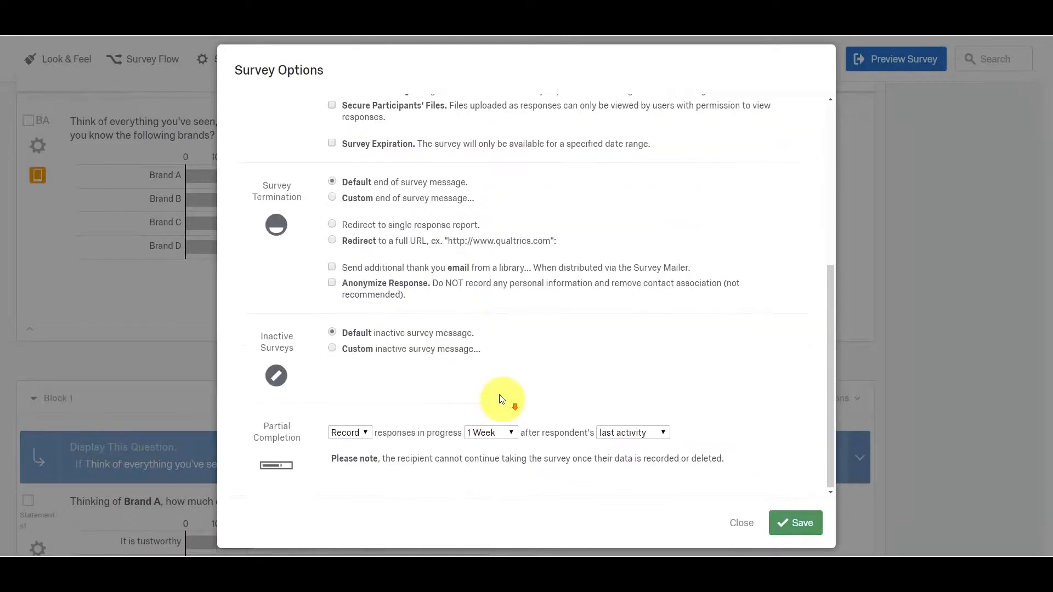
click(506, 433)
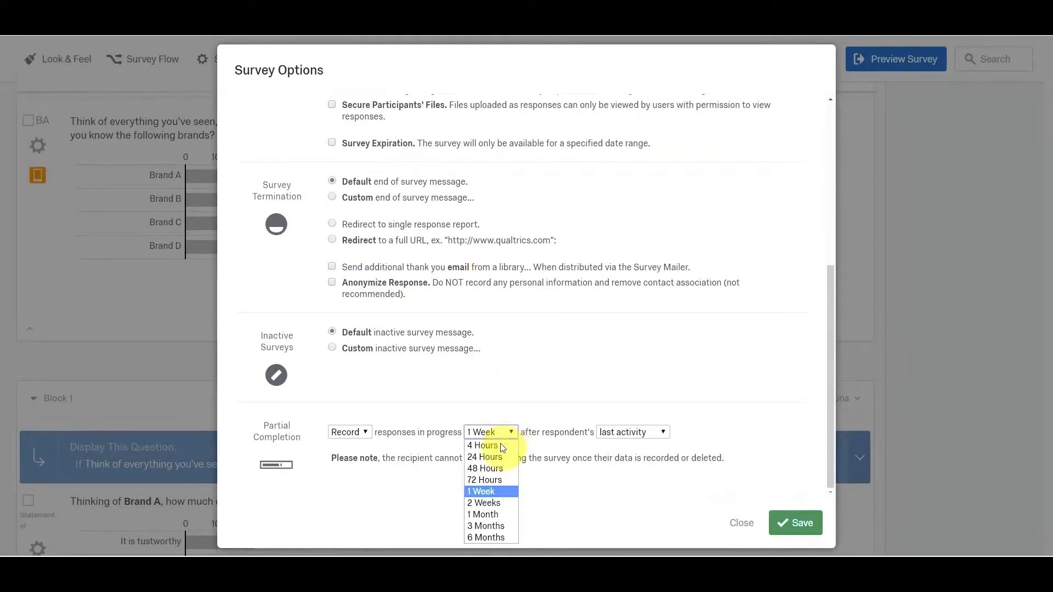
click(497, 513)
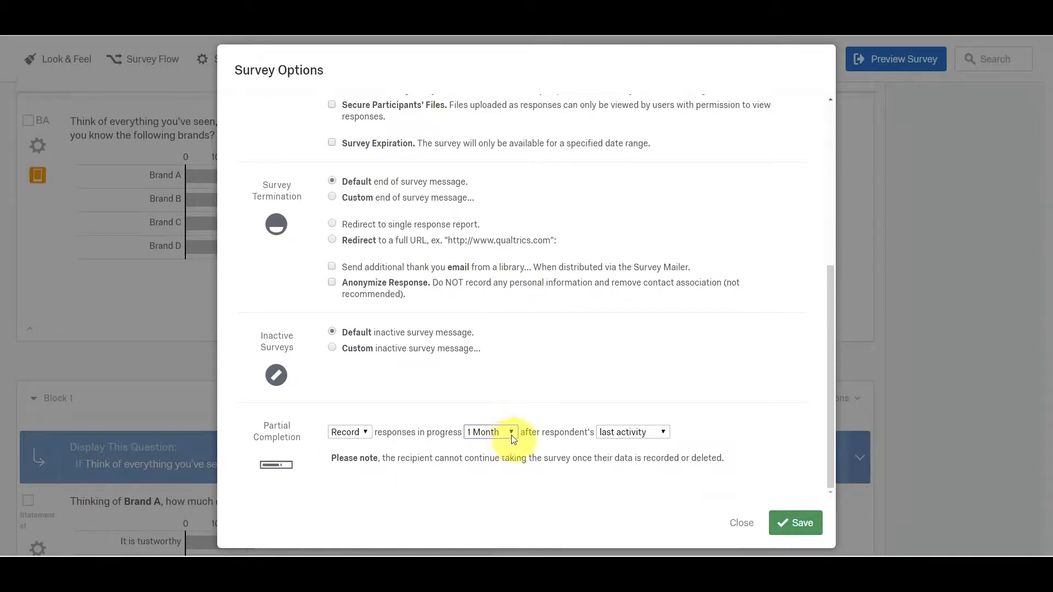
click(781, 523)
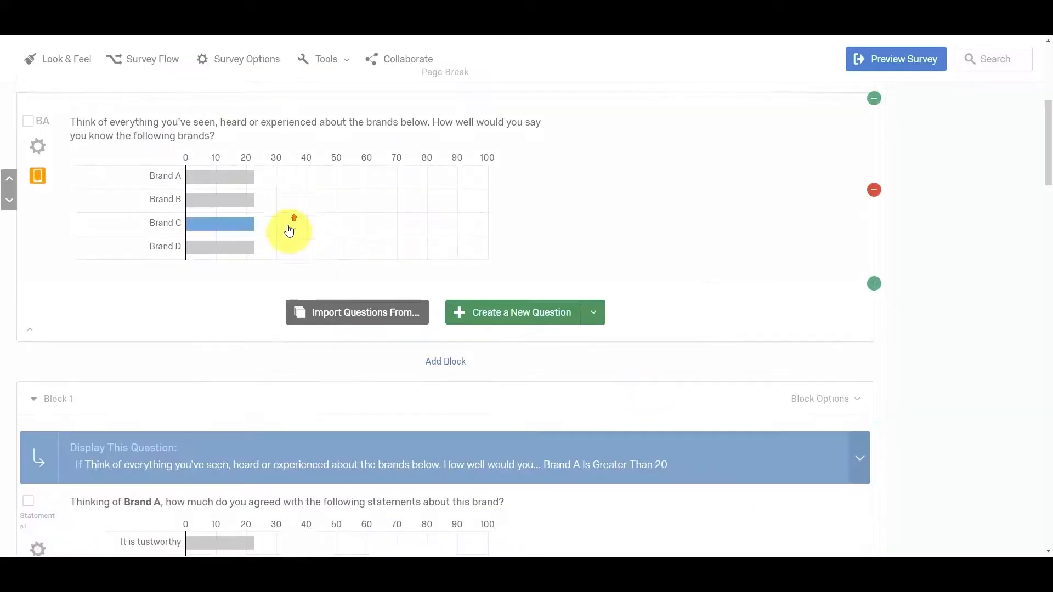
Open the survey's look and feel settings and browse the themes of Universidade Católica Portuguesa School of Business.
scroll(289, 219, up, 4)
click(65, 61)
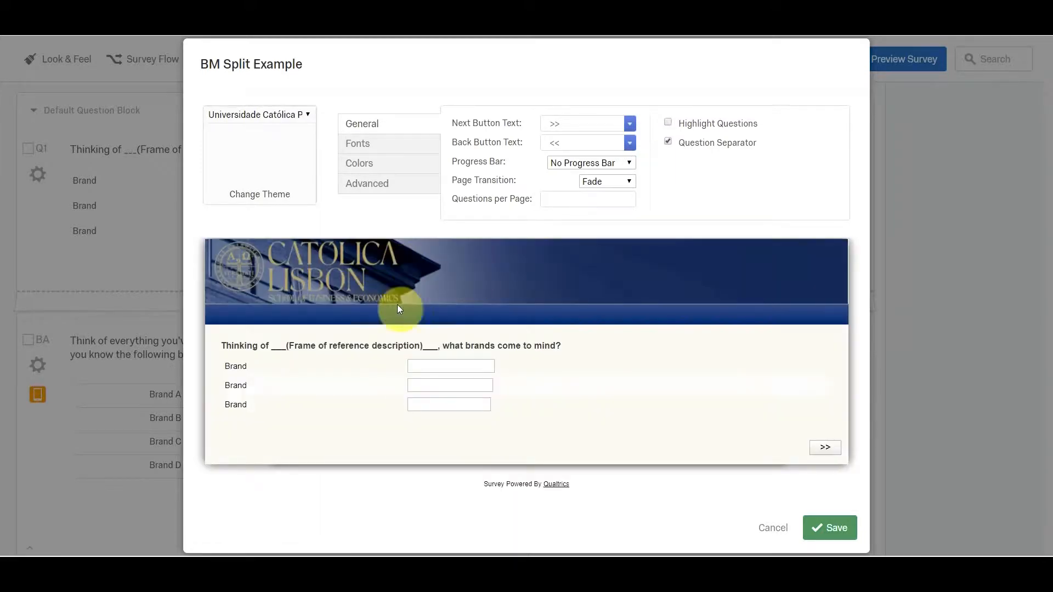
click(271, 117)
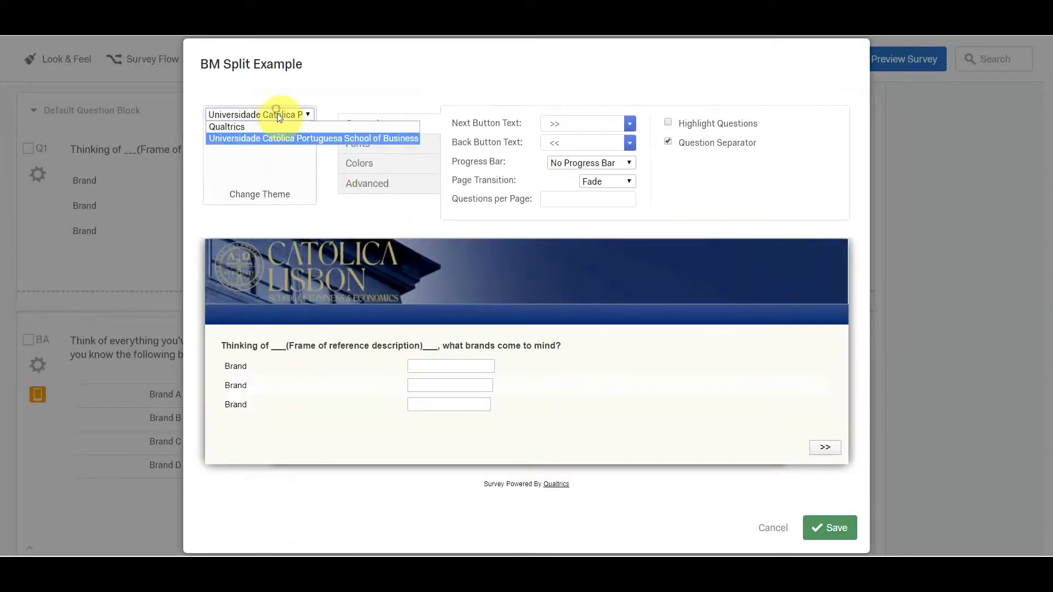
click(264, 138)
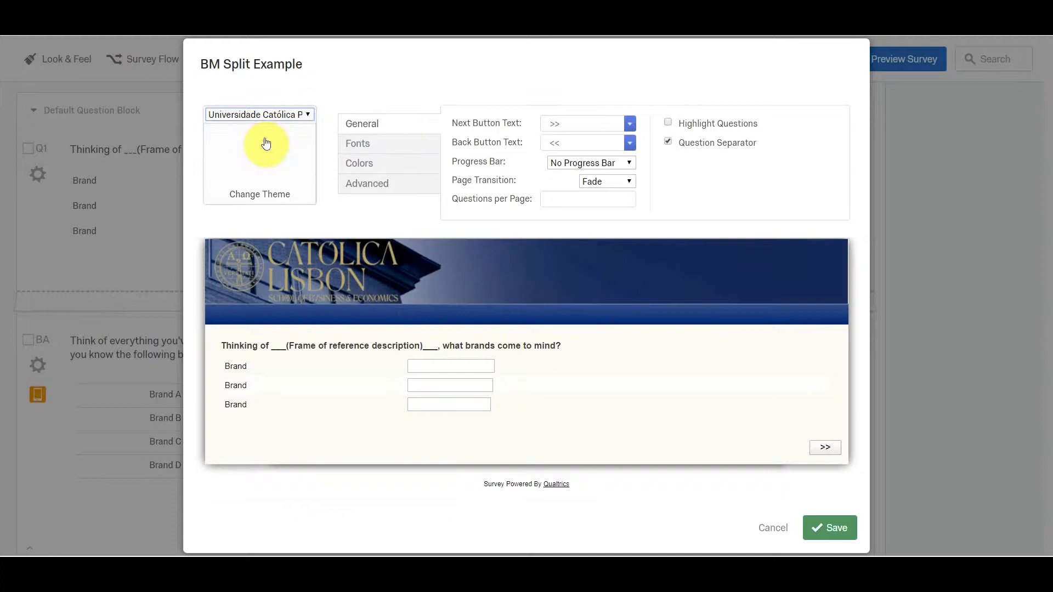
click(266, 195)
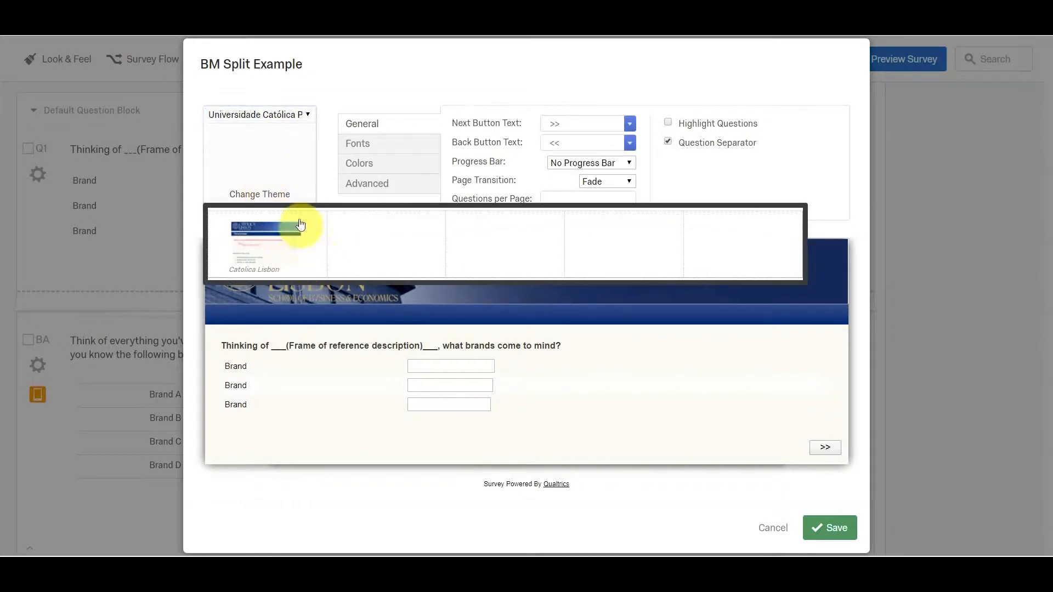
Switch the survey's theme group to Qualtrics.
click(298, 114)
click(304, 119)
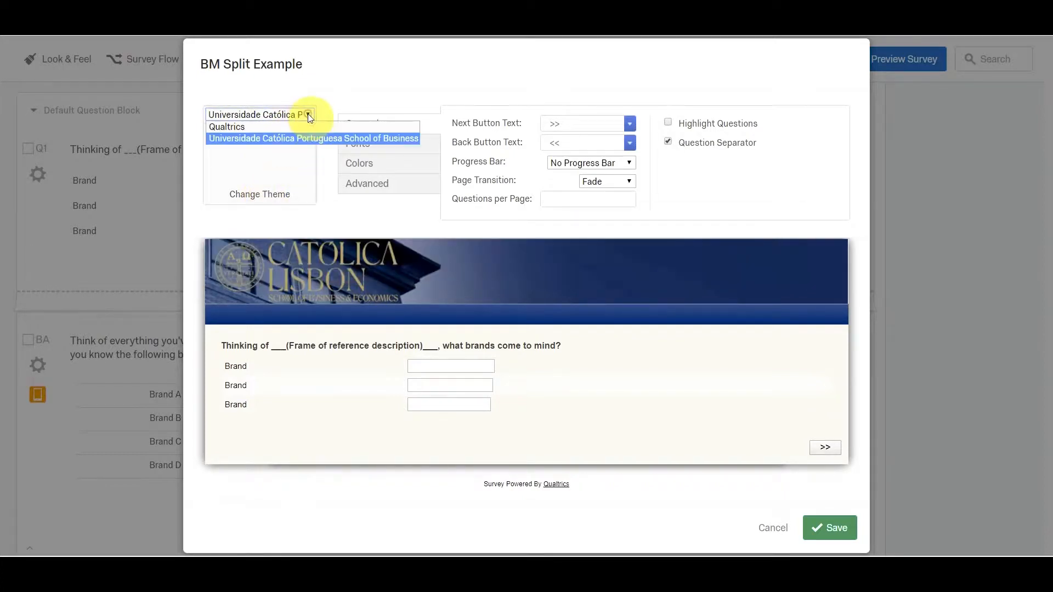
click(292, 126)
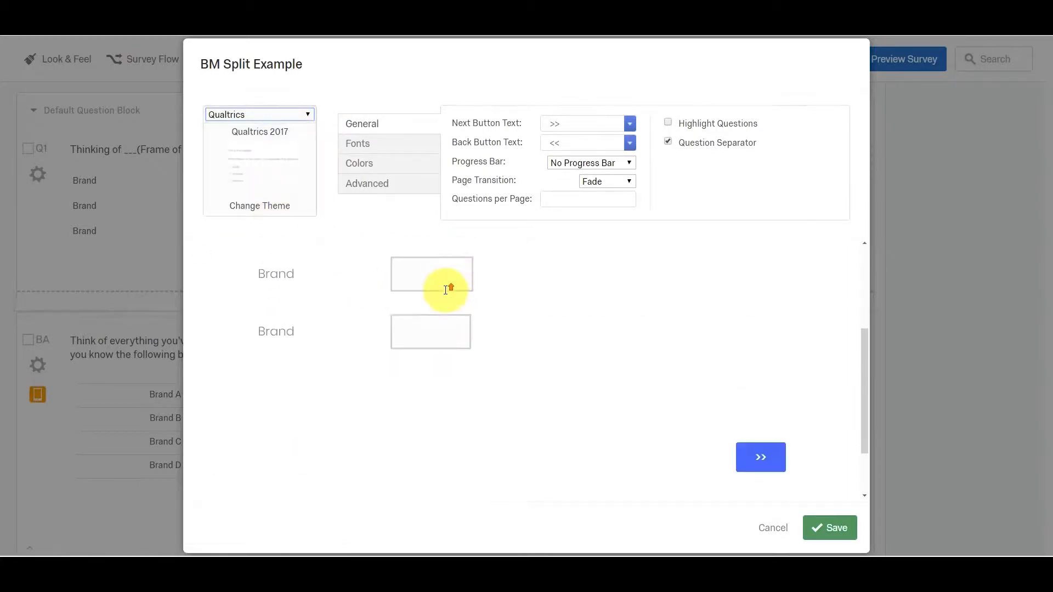
Apply the Catolica Lisbon theme from Universidade Católica Portuguesa School of Business and save the look and feel.
click(300, 118)
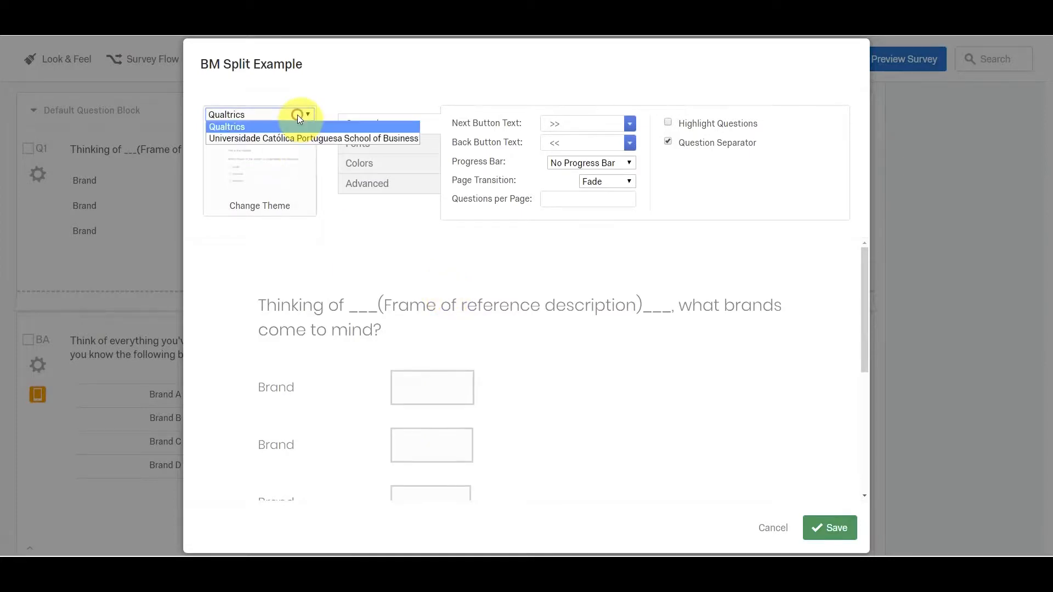
click(288, 137)
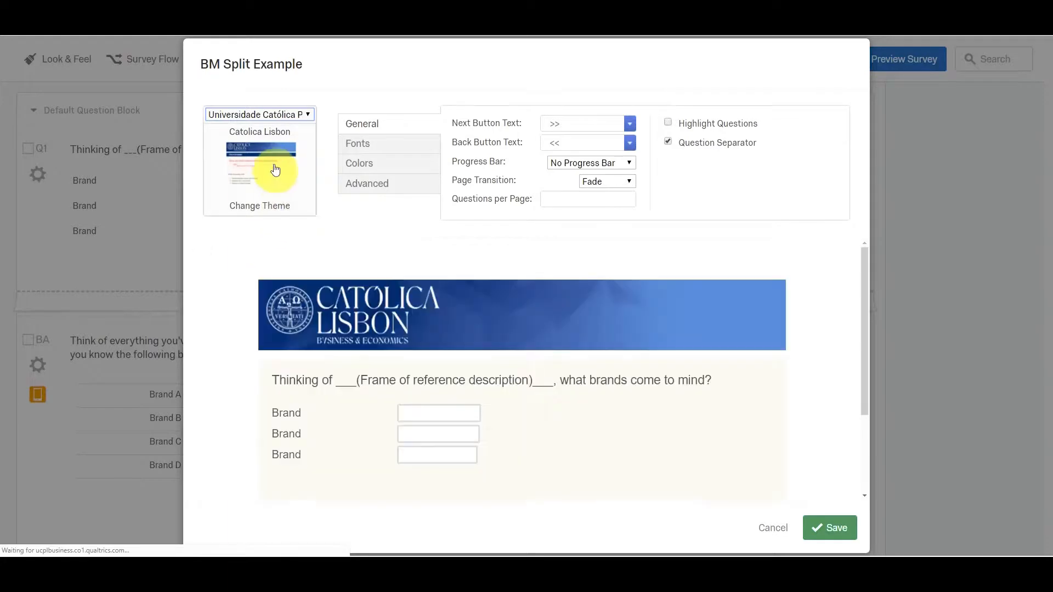
click(272, 165)
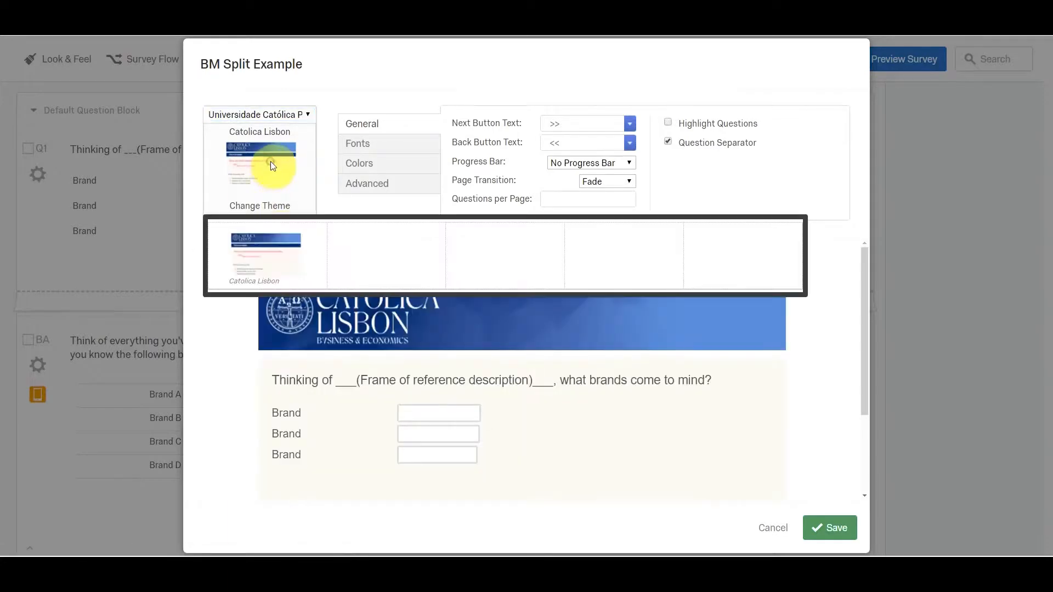
click(274, 255)
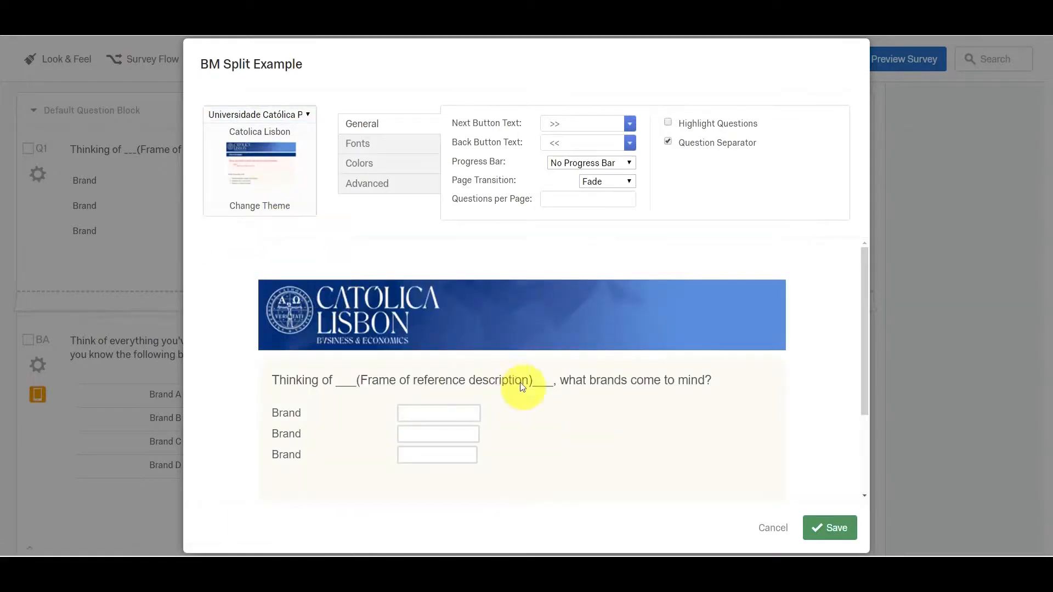
scroll(548, 392, down, 2)
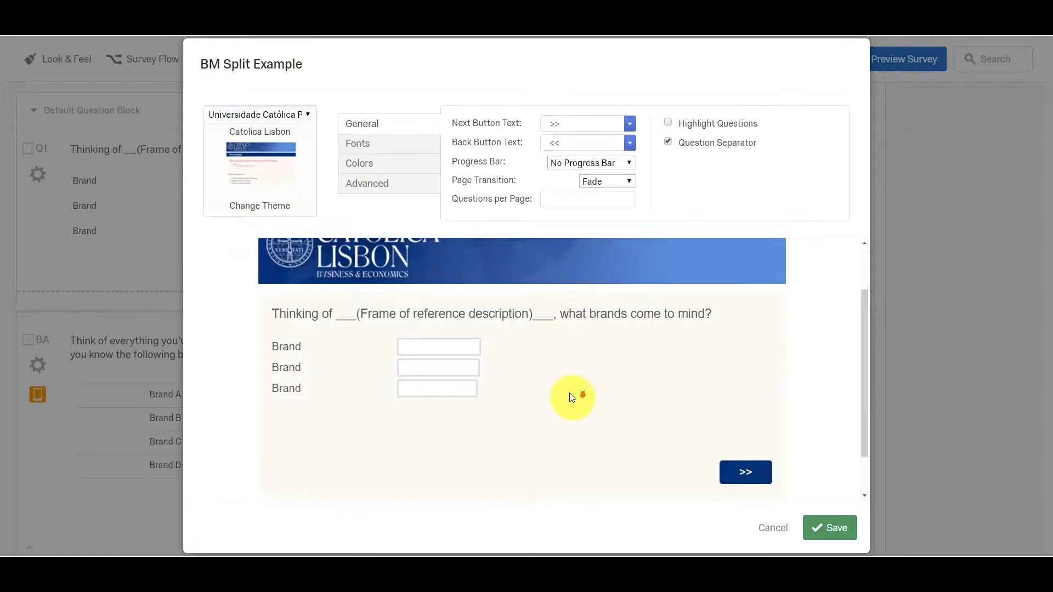
click(827, 528)
Preview the survey to check the theme in the desktop and mobile views, and close the preview.
scroll(343, 263, up, 3)
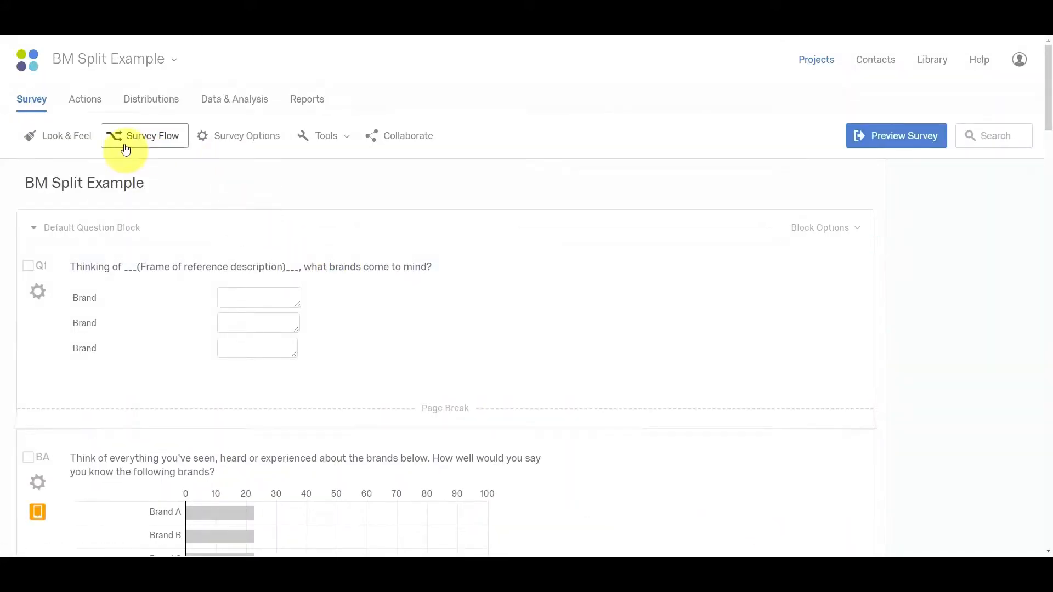
click(912, 139)
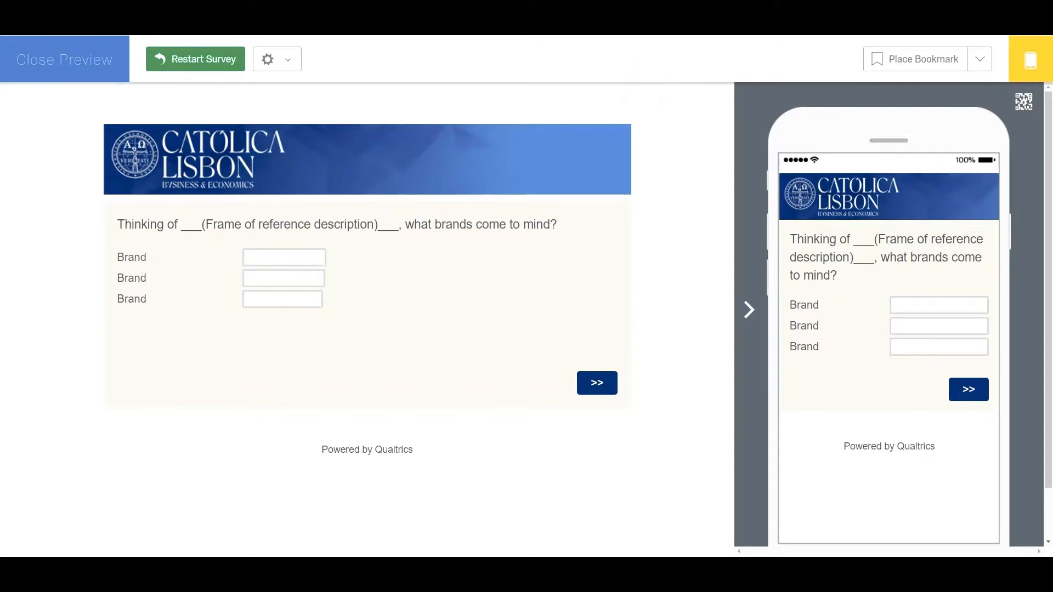
click(64, 59)
Open the survey's look and feel settings, browse the fonts and colors, and set the question separator color to #FBFBFF.
click(67, 135)
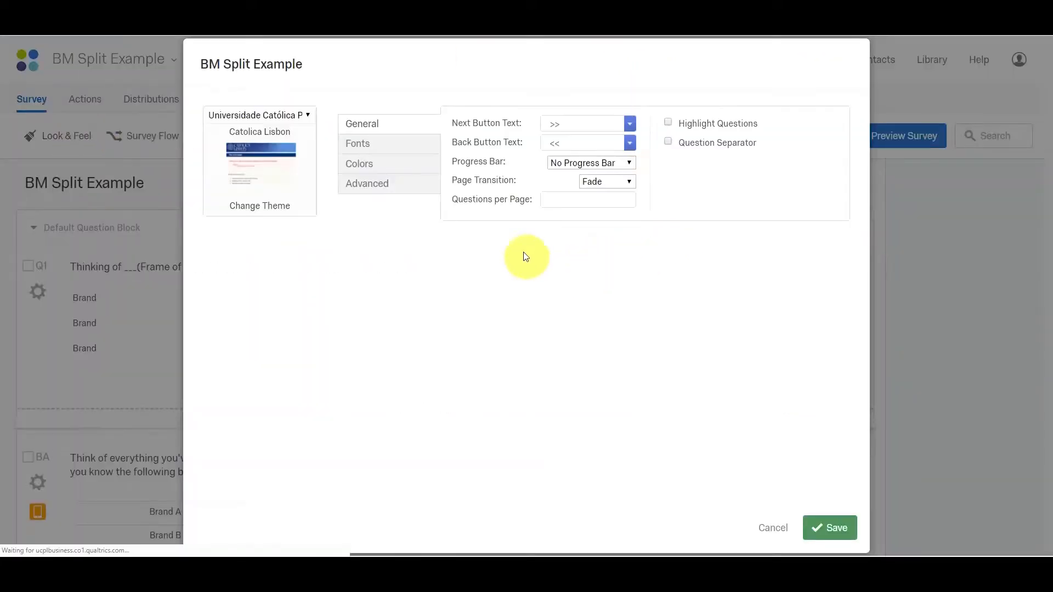
click(373, 144)
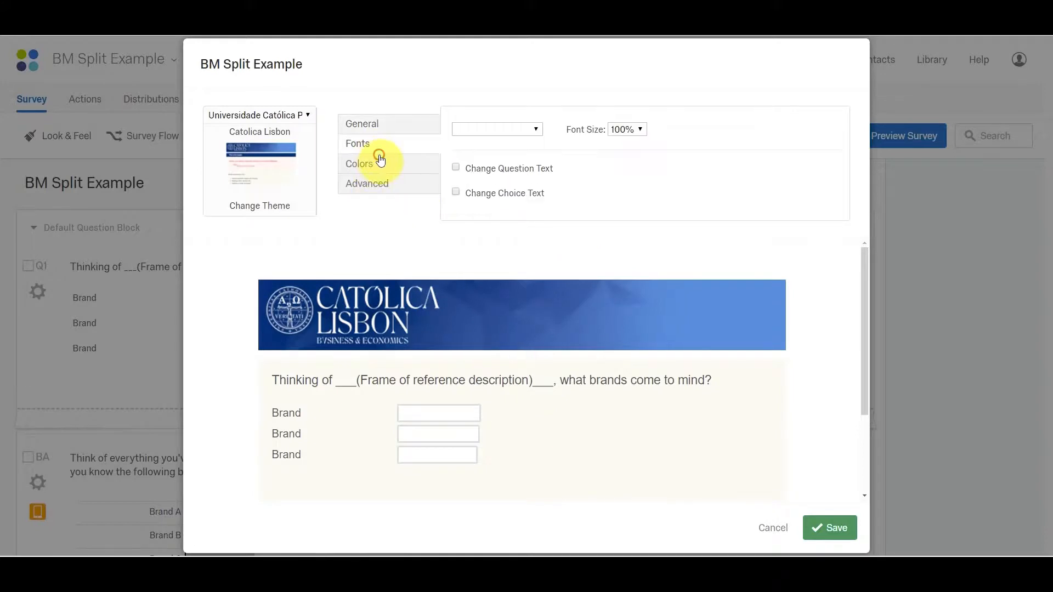
click(380, 159)
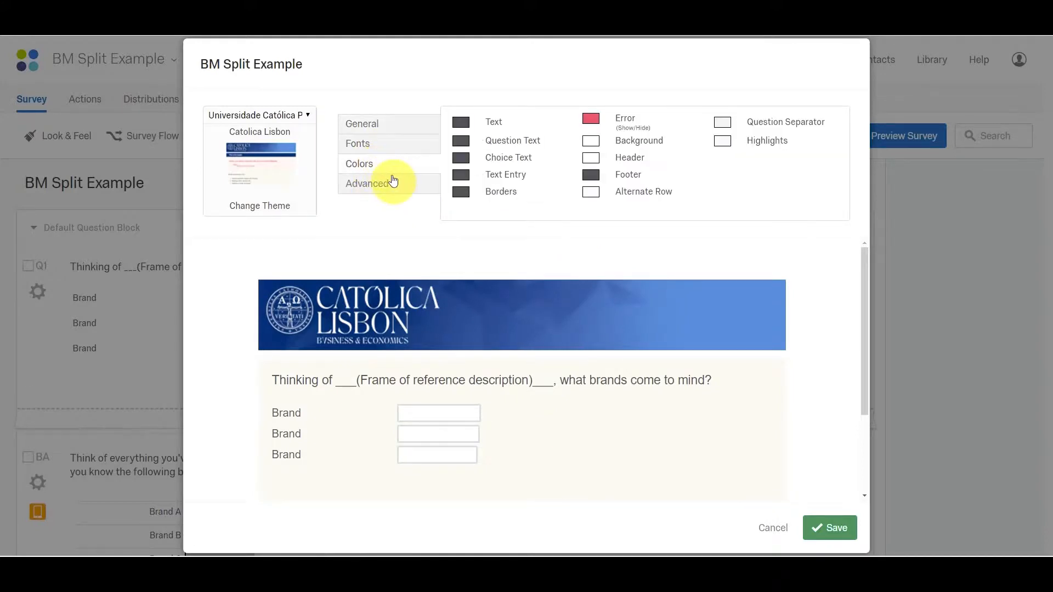
click(723, 122)
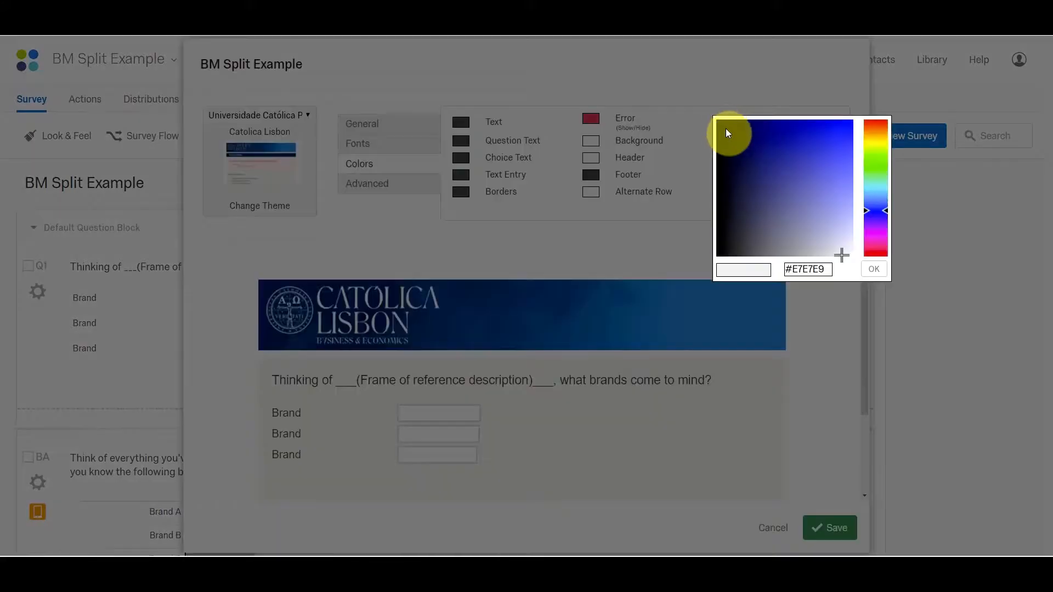
click(873, 268)
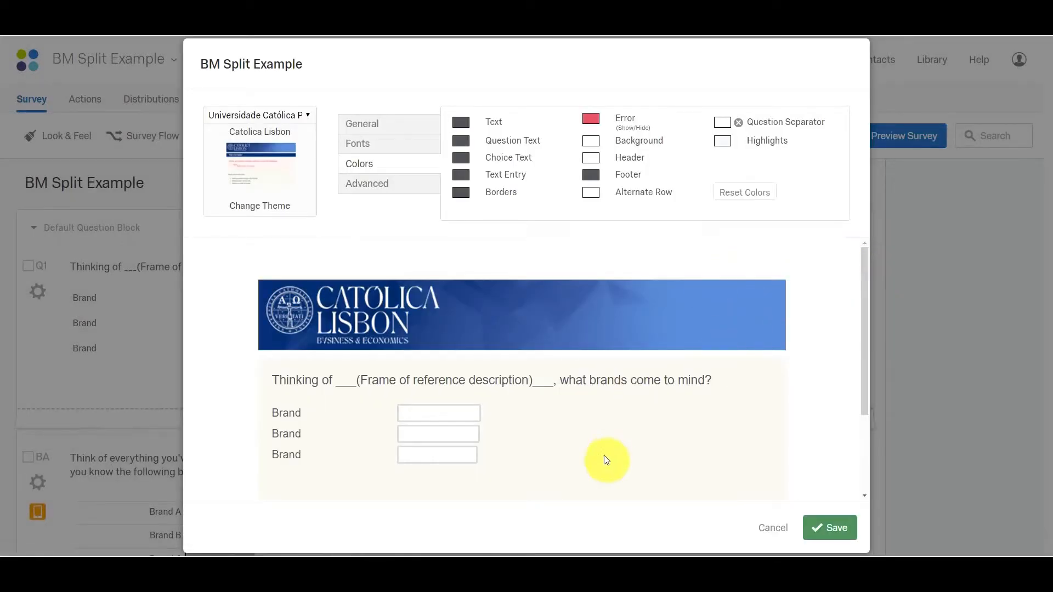
Review the advanced header, footer and CSS settings and the general settings, and save the look and feel.
click(396, 186)
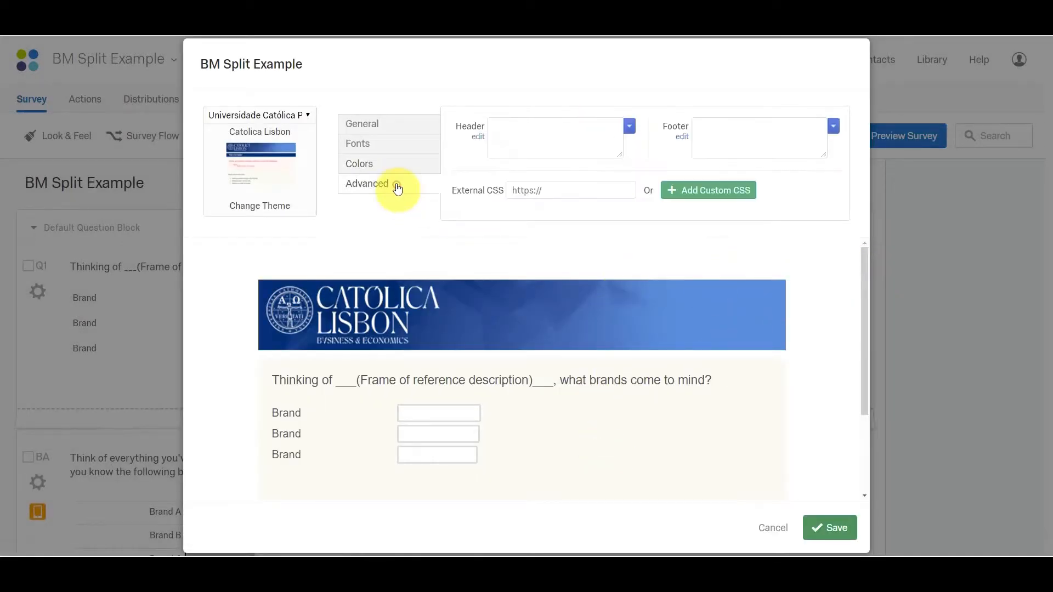
click(371, 145)
click(374, 125)
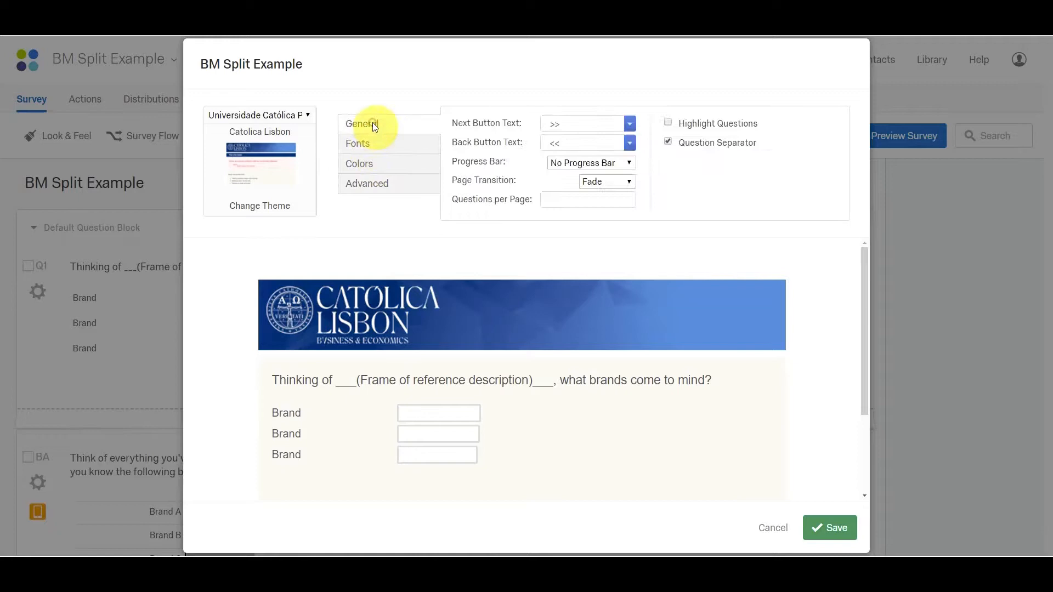
click(380, 190)
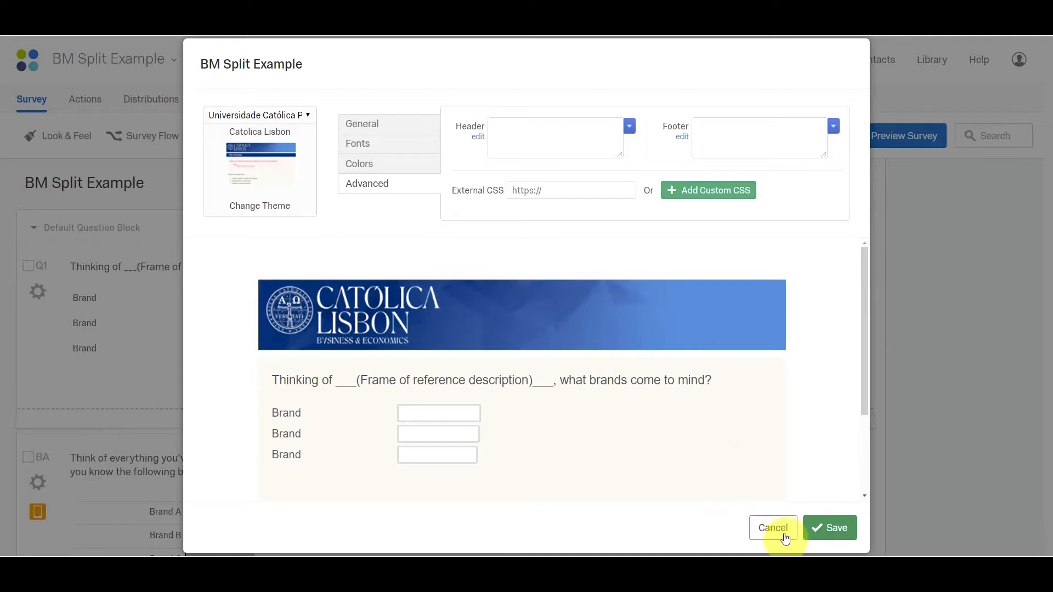
click(827, 528)
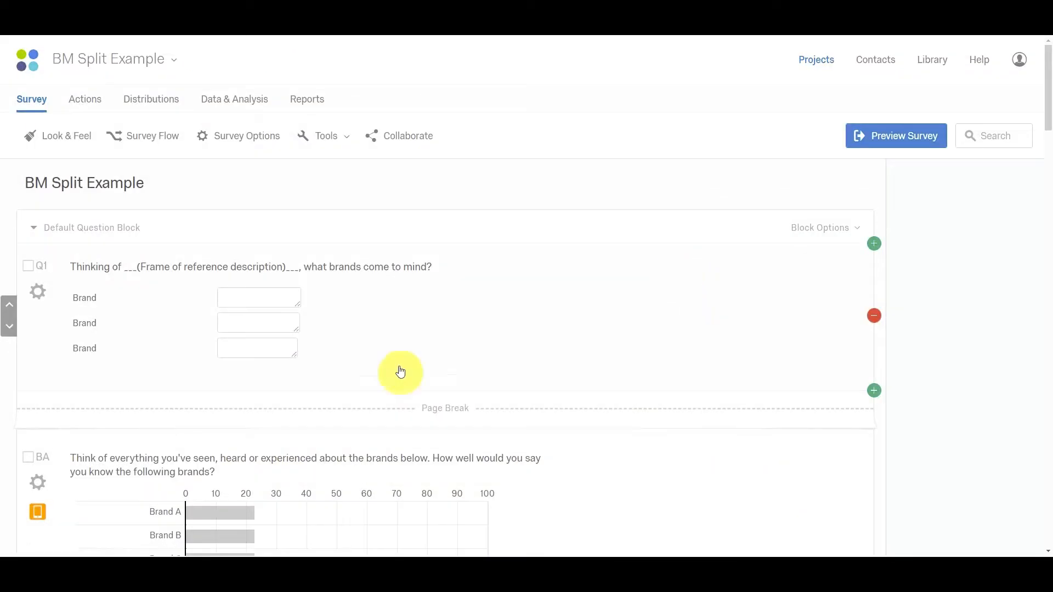
Examine the brand awareness questions in the Default Question Block and the display logic of the brand statement questions in Block 1.
scroll(510, 266, down, 4)
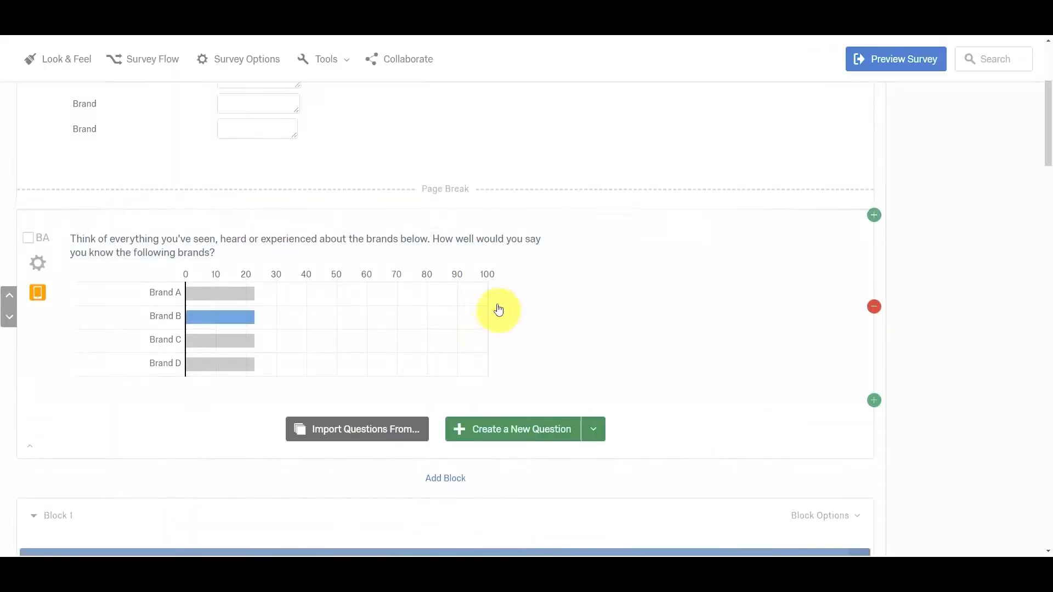
scroll(498, 310, down, 7)
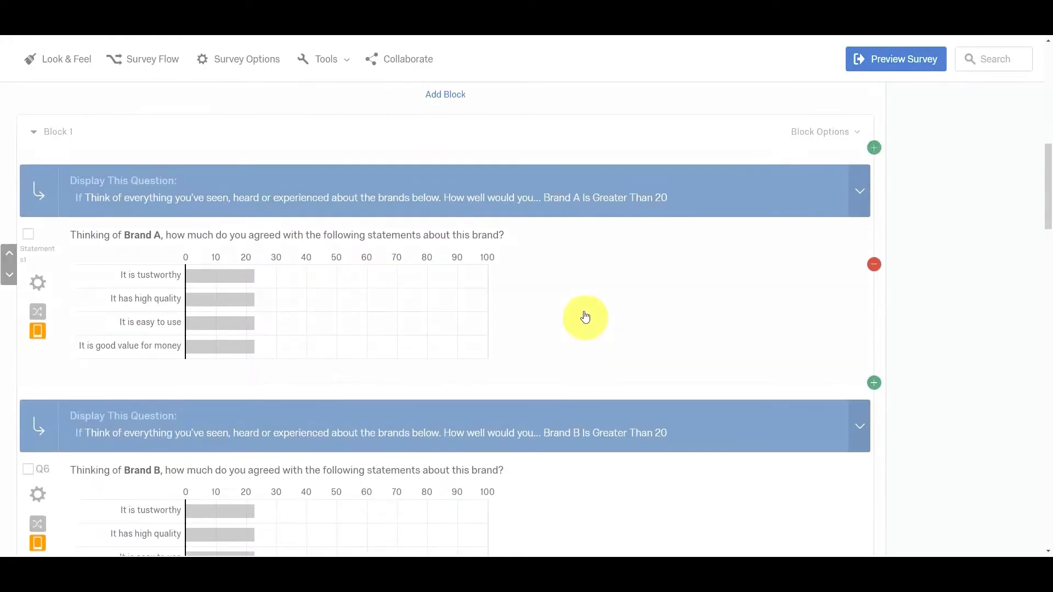
scroll(585, 317, down, 5)
scroll(585, 317, up, 10)
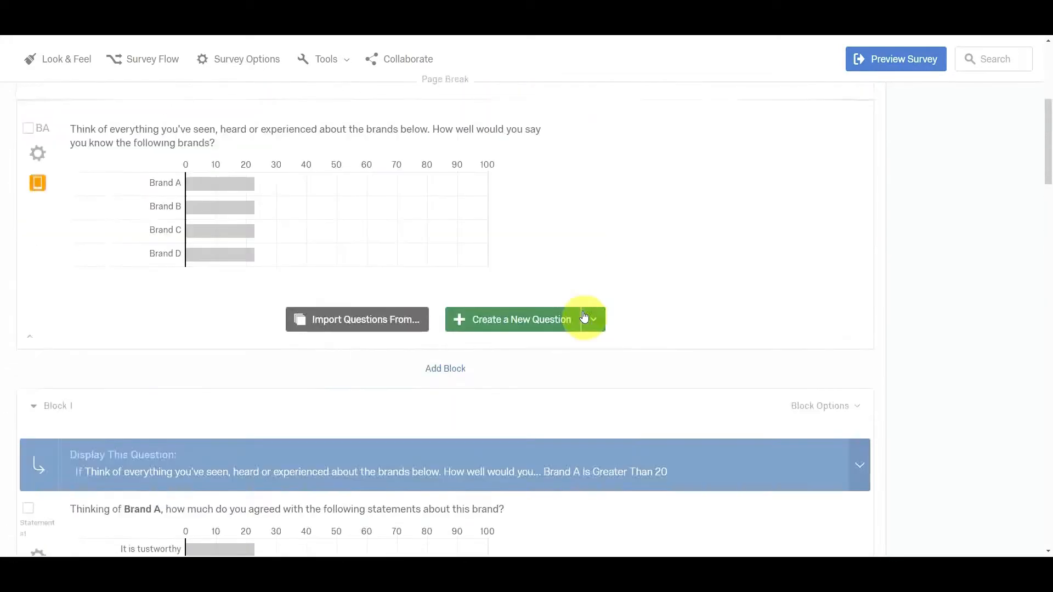
scroll(585, 317, up, 7)
scroll(507, 291, down, 2)
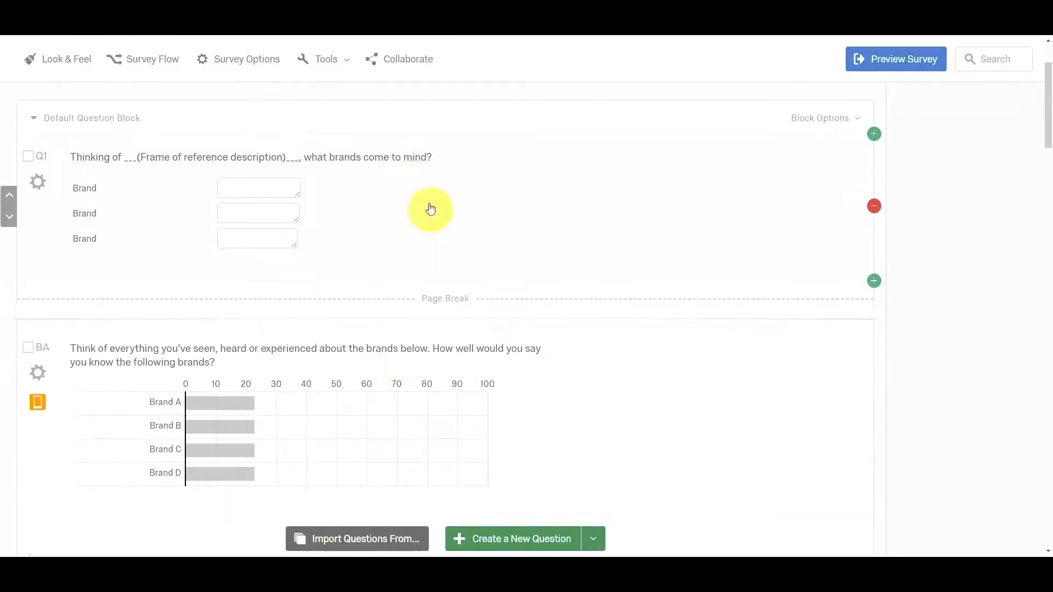
scroll(430, 209, down, 5)
scroll(477, 225, down, 1)
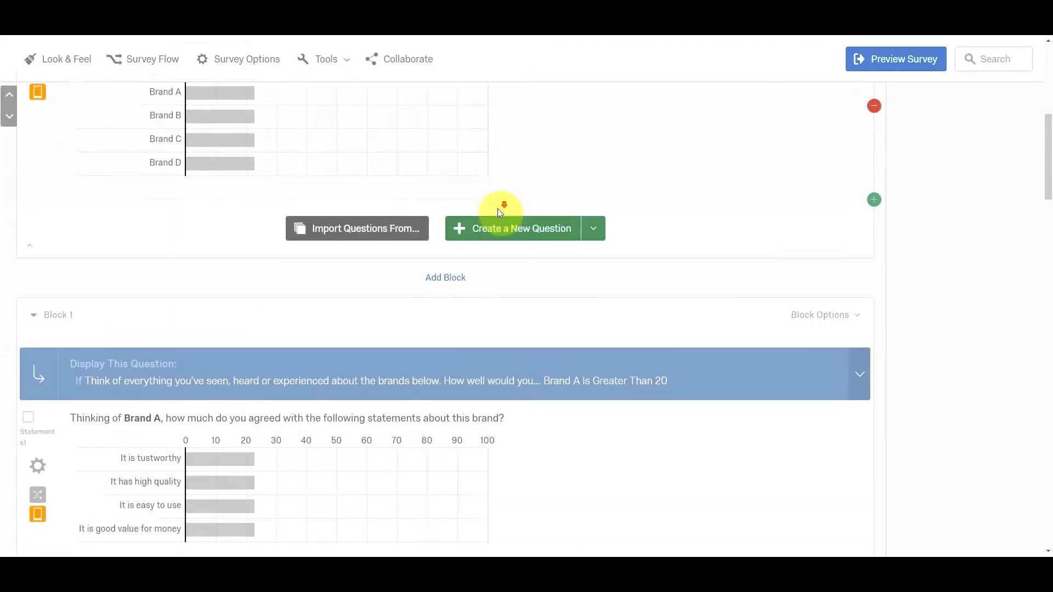
scroll(500, 212, down, 3)
scroll(548, 285, up, 2)
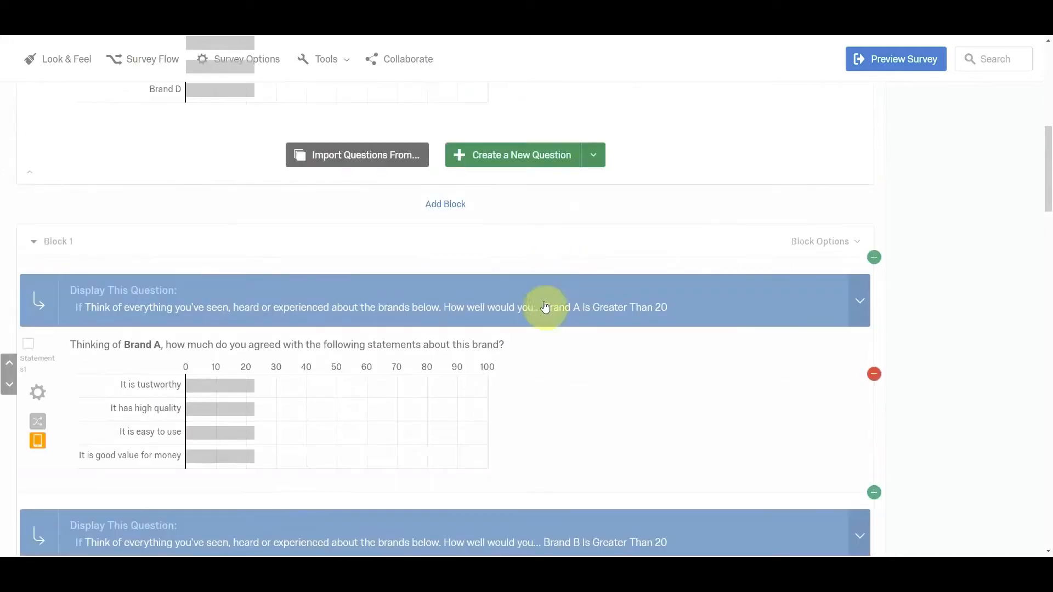
scroll(521, 291, up, 3)
scroll(557, 453, down, 6)
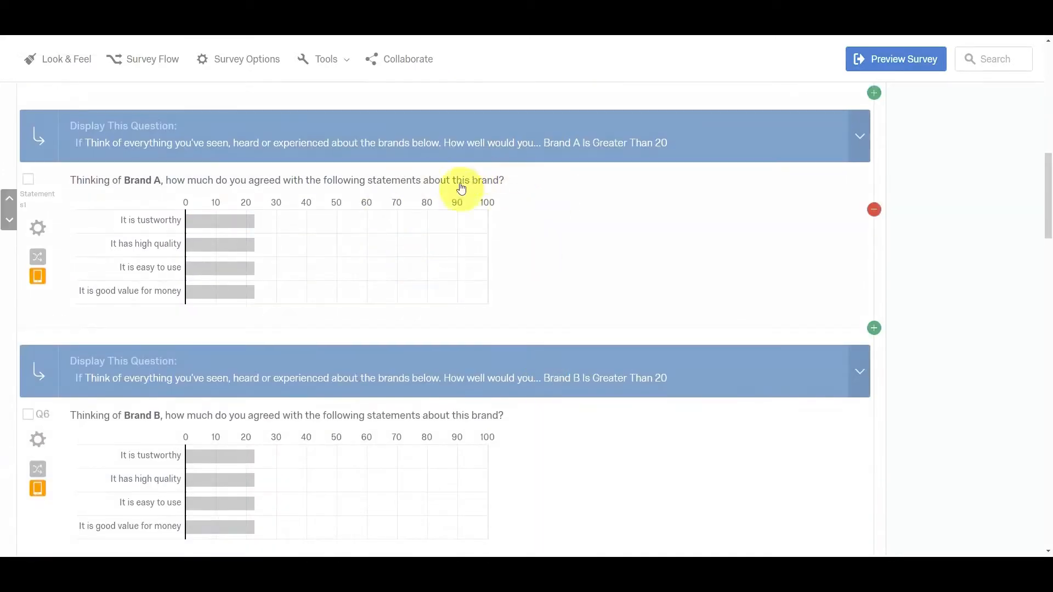
scroll(485, 333, down, 3)
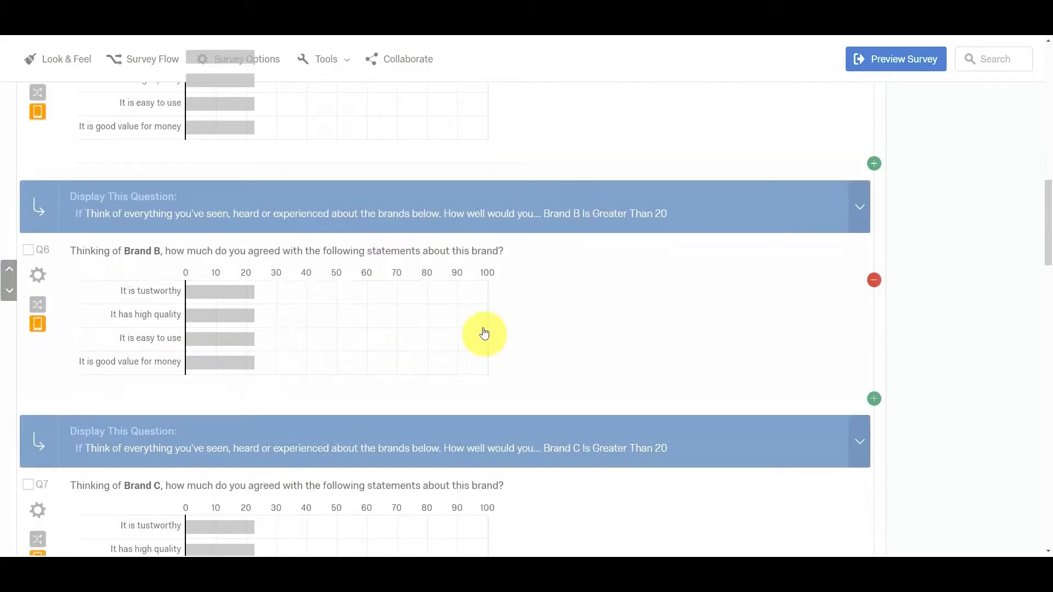
scroll(485, 333, up, 4)
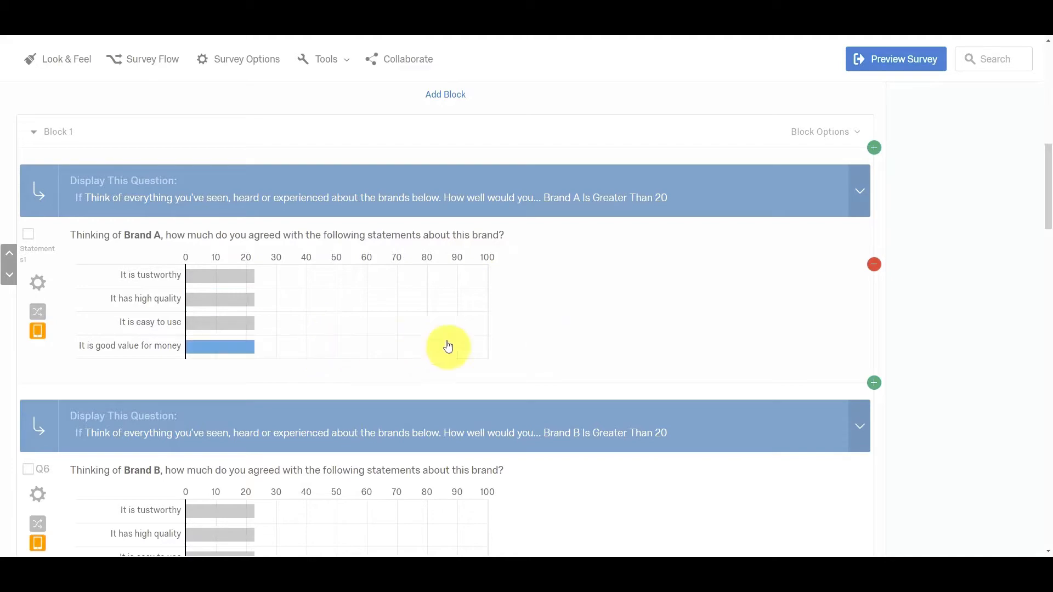
Compare the brand statement questions in Block 1 with the brand personality questions, display logic and page breaks in Block 2.
scroll(576, 350, down, 6)
scroll(577, 350, down, 8)
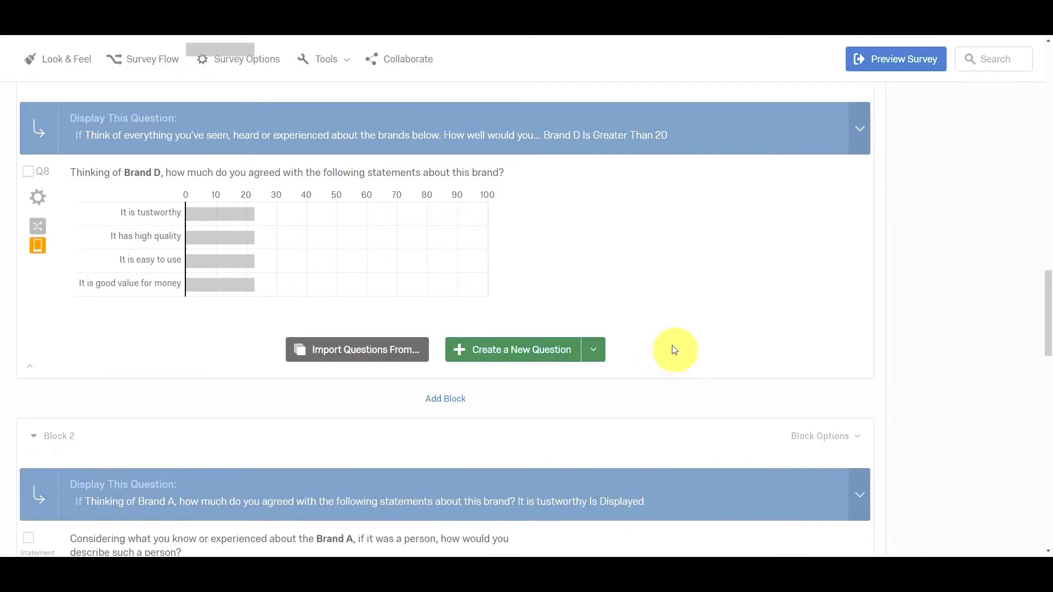
scroll(664, 326, down, 3)
scroll(662, 332, down, 3)
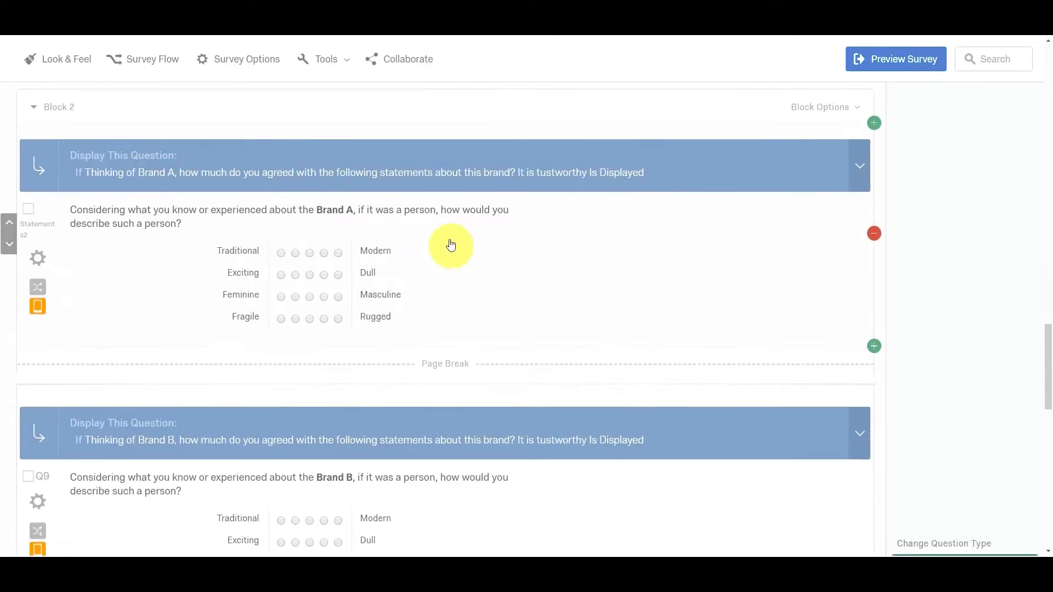
scroll(615, 205, up, 3)
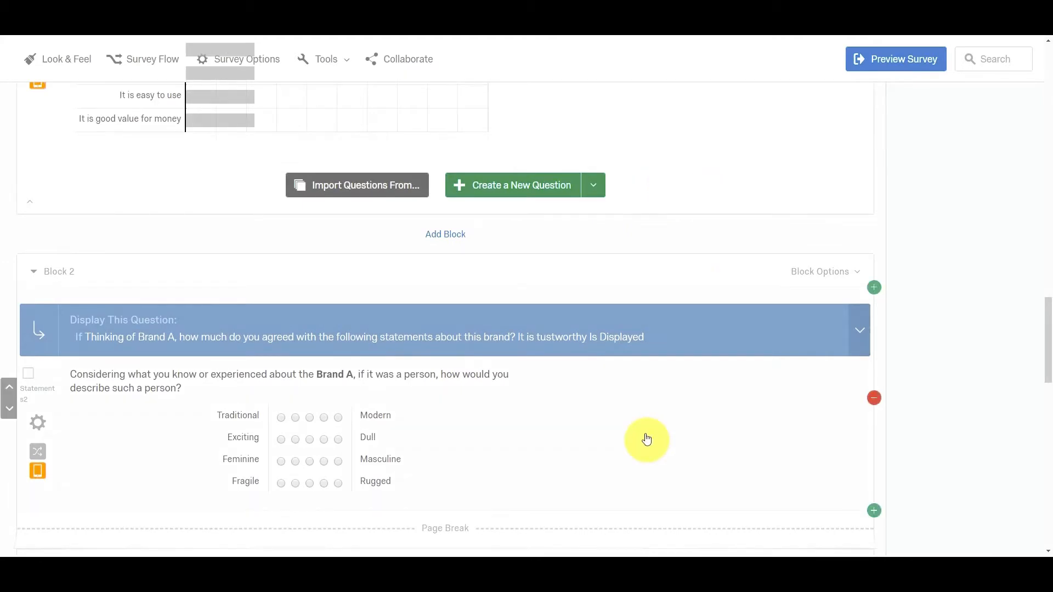
scroll(615, 146, up, 4)
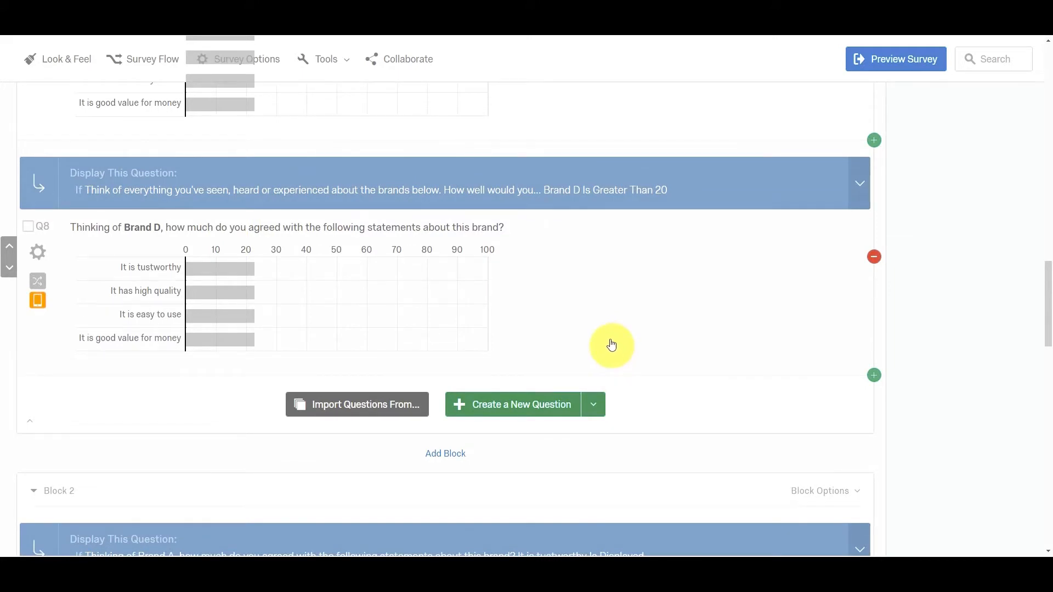
scroll(612, 344, up, 4)
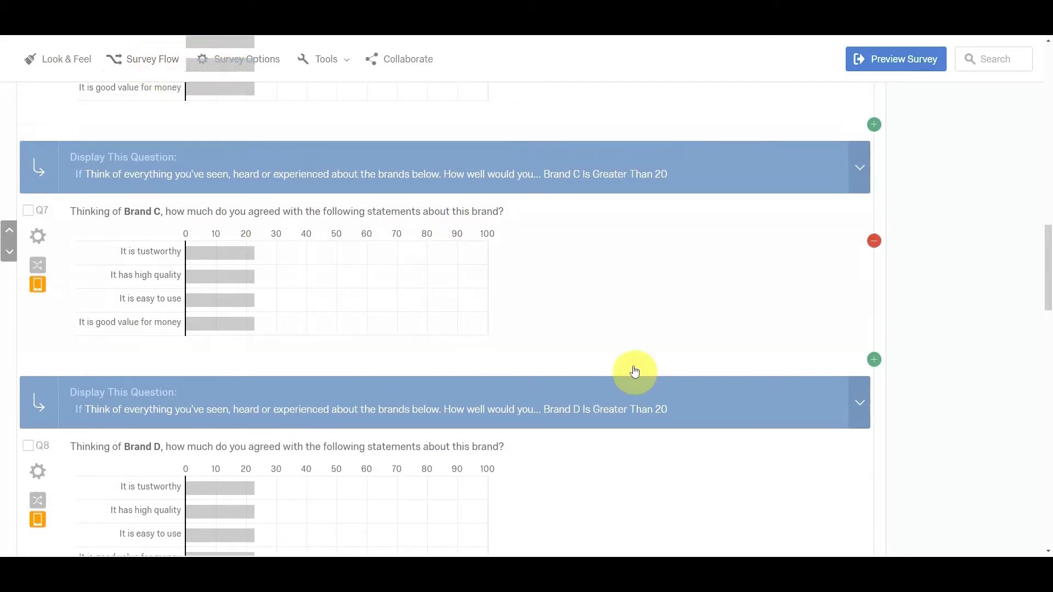
scroll(649, 367, up, 2)
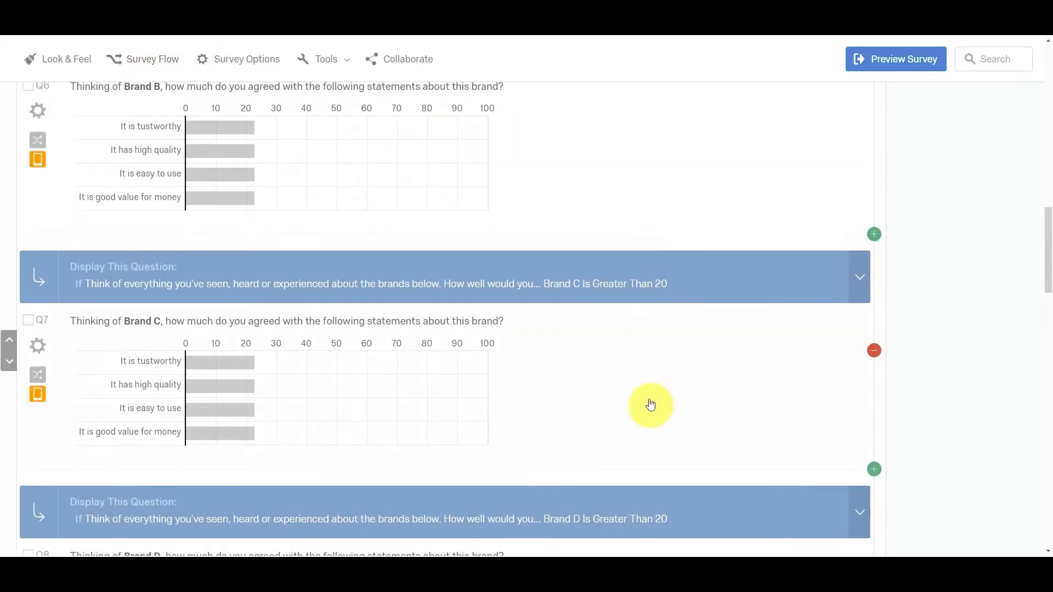
scroll(650, 406, down, 4)
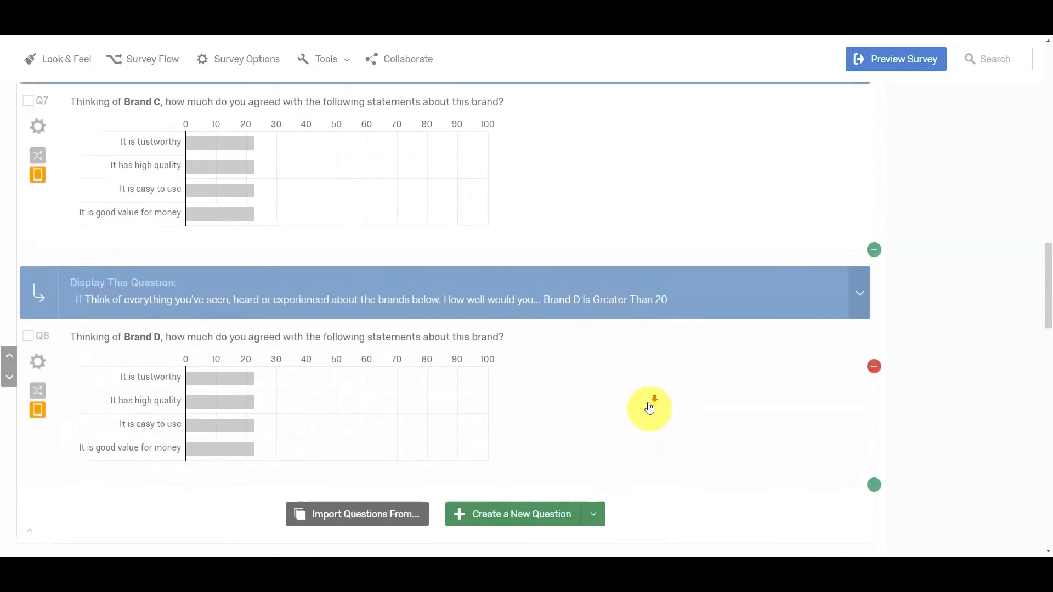
scroll(649, 407, down, 8)
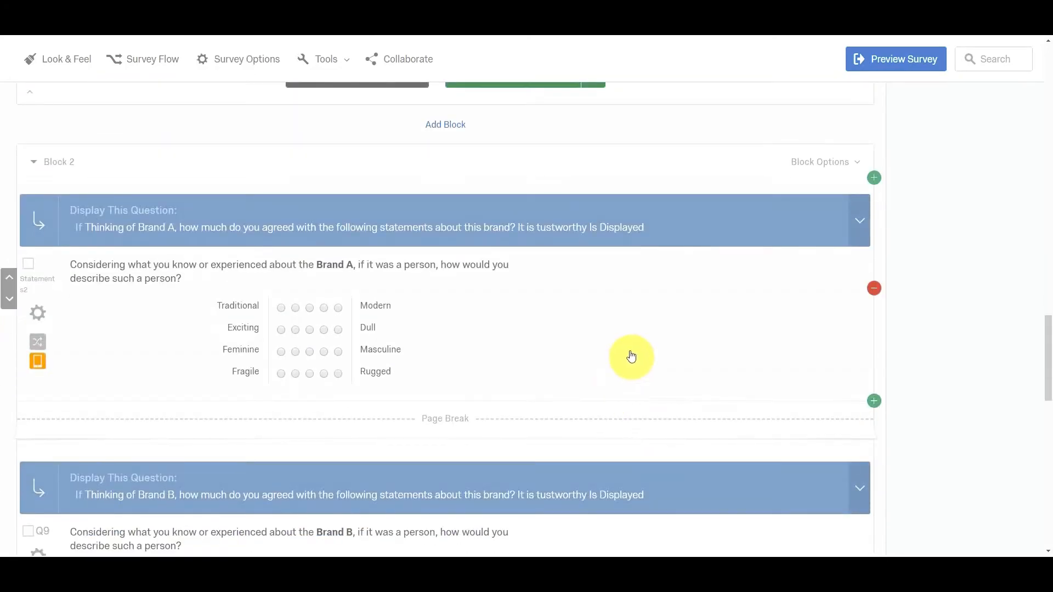
scroll(630, 354, up, 3)
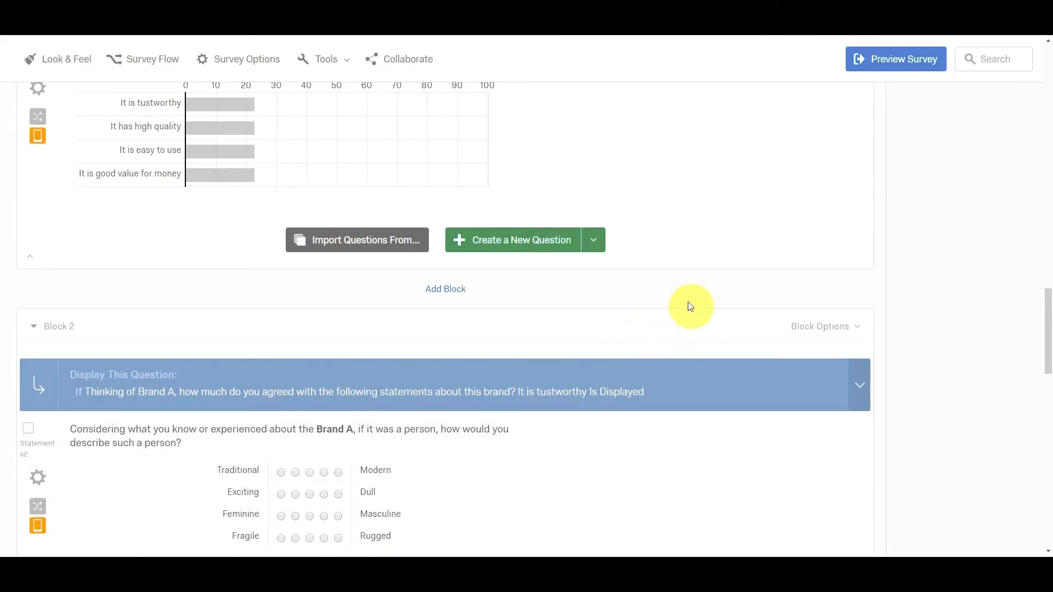
scroll(680, 244, down, 7)
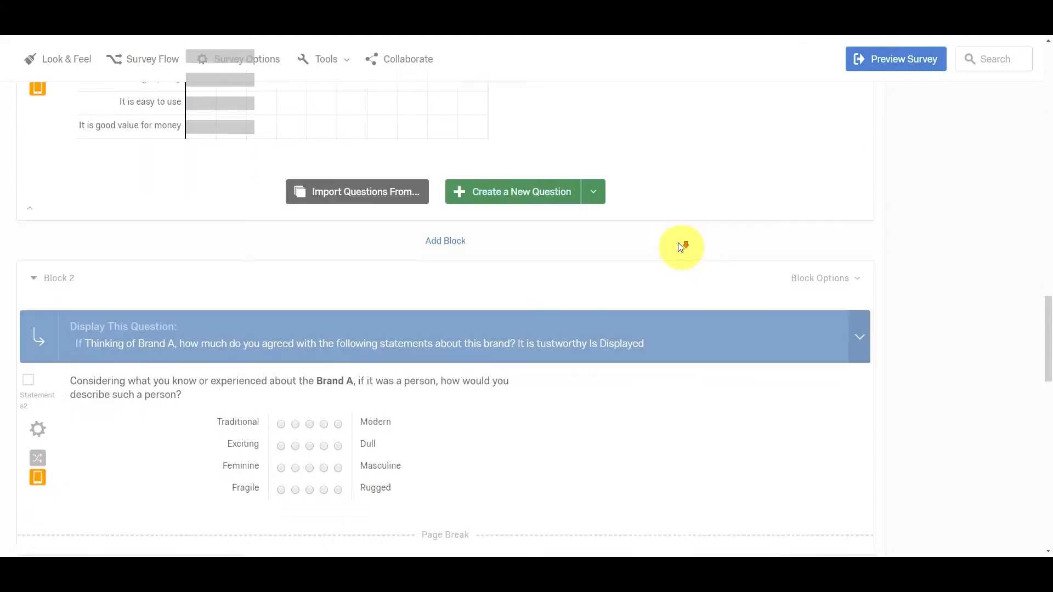
scroll(620, 337, down, 9)
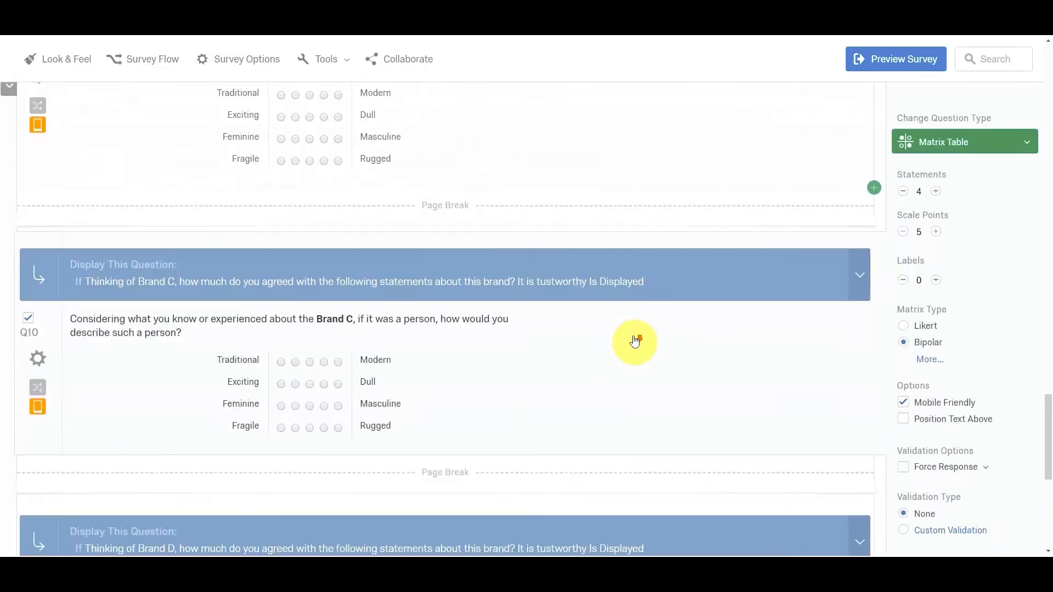
scroll(629, 341, down, 3)
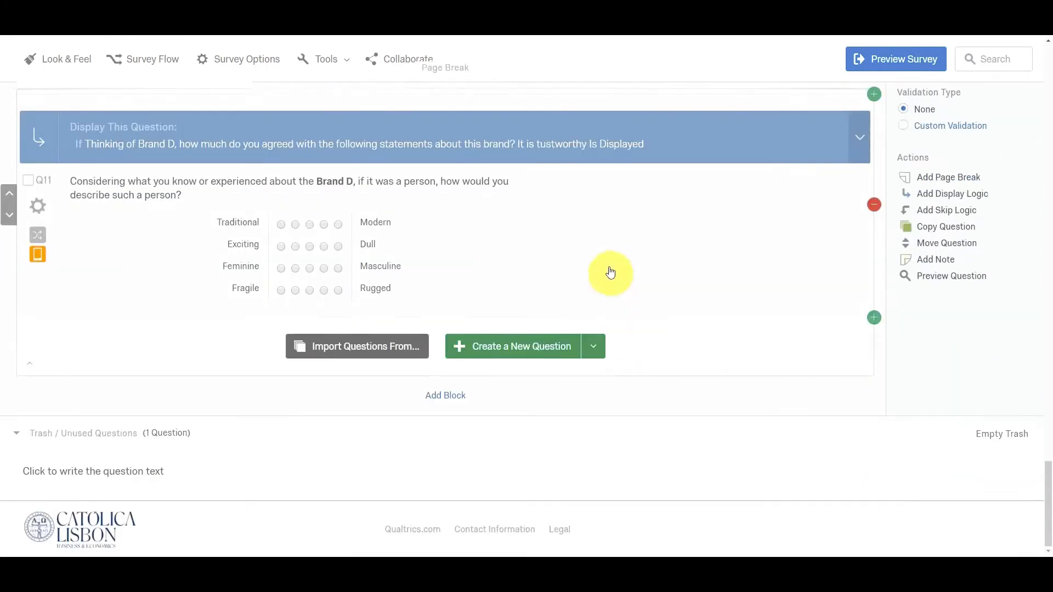